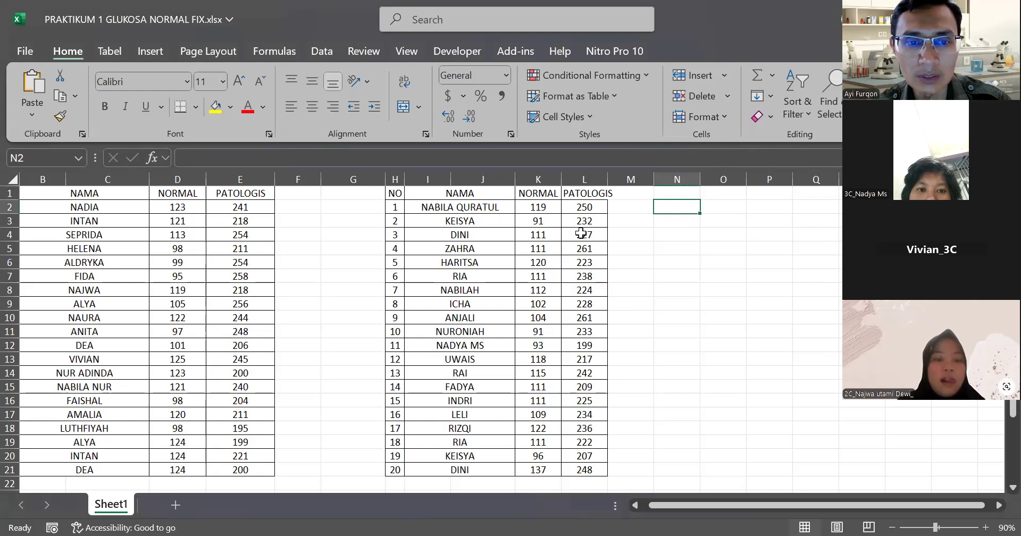
- Narrow column C and insert a blank column at column G, between the two tables
left_click_drag(663, 504, 611, 513)
left_click_drag(169, 180, 133, 179)
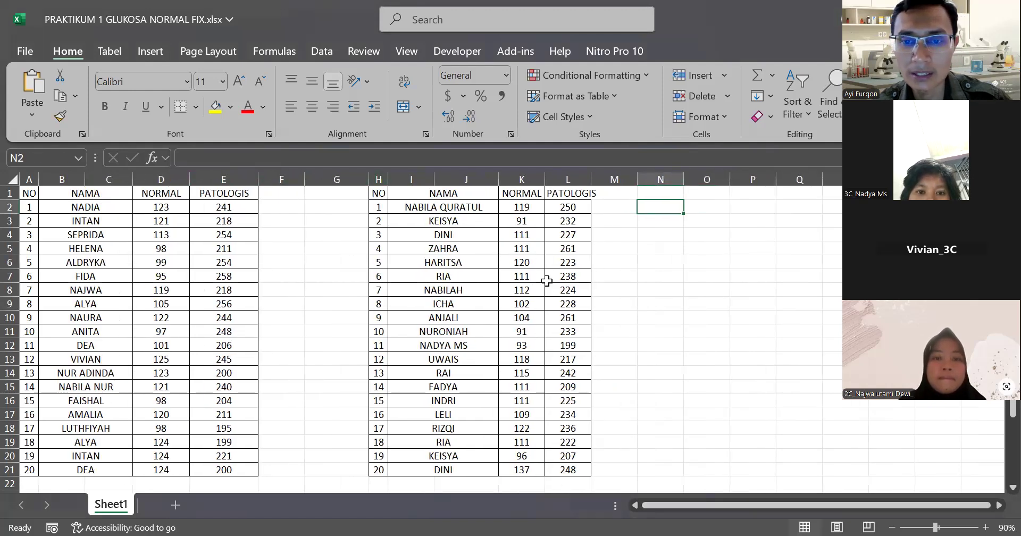
left_click(347, 178)
right_click(348, 175)
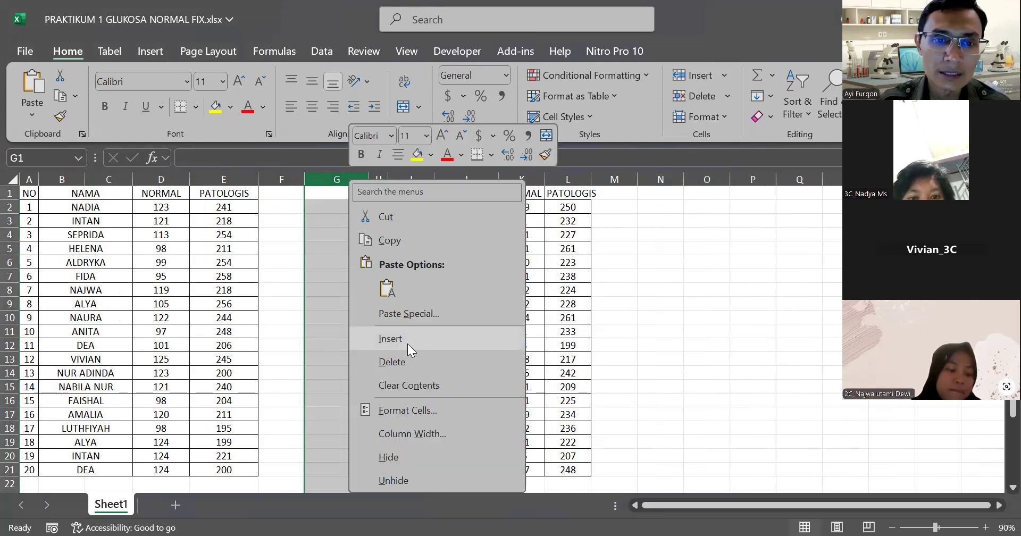
left_click(407, 344)
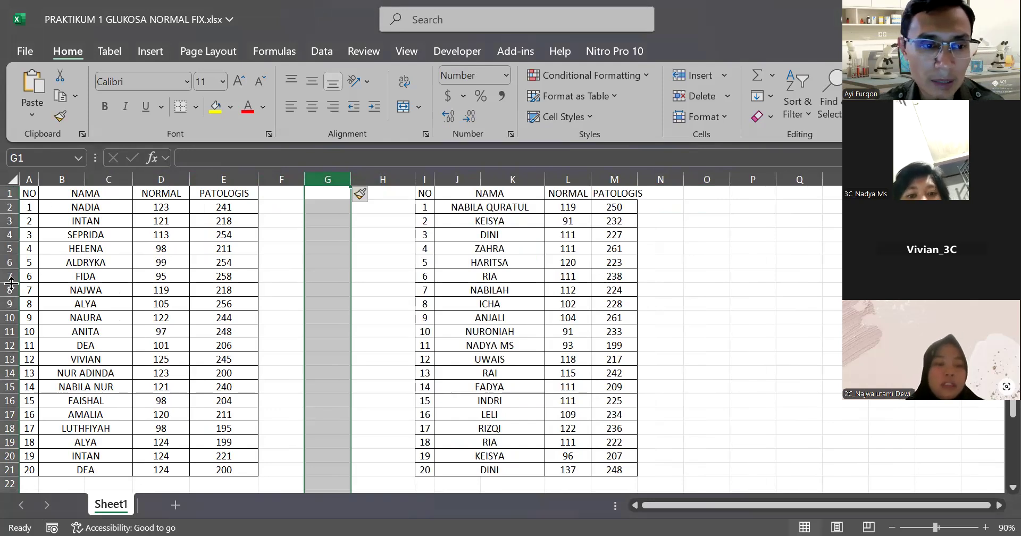
left_click_drag(27, 268, 227, 209)
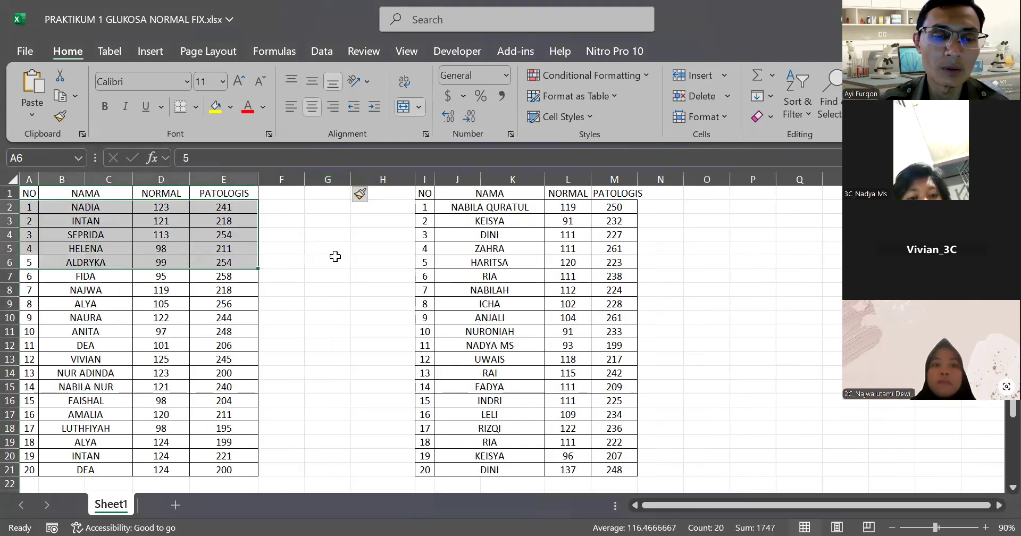
left_click(385, 264)
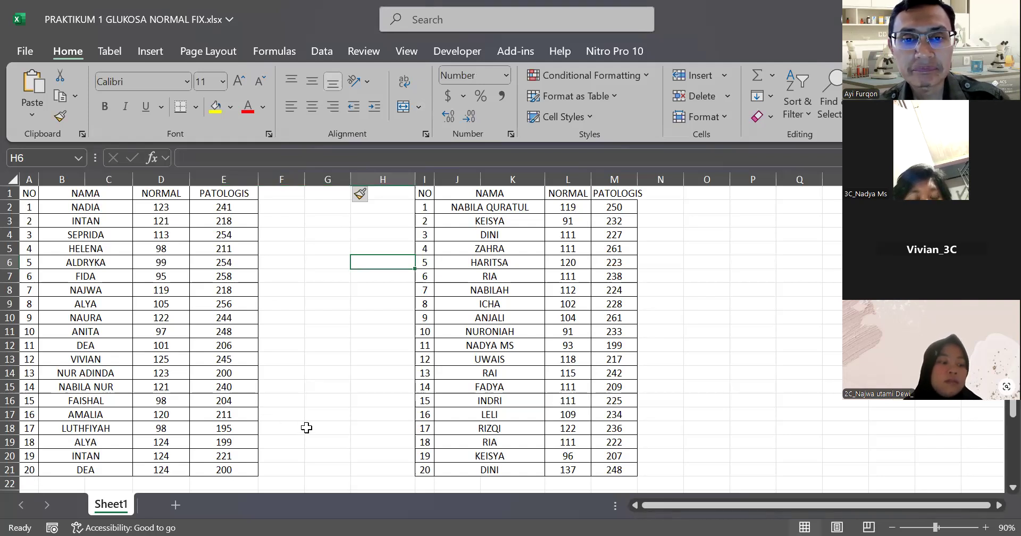
left_click(335, 371)
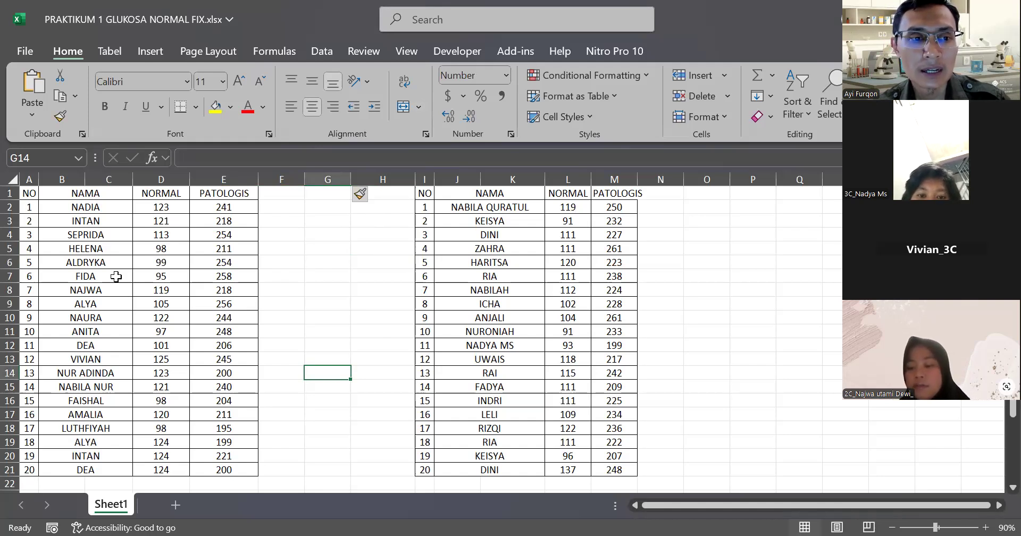
- Change the first table's NO header in A1 to Hari and widen column A
left_click(29, 193)
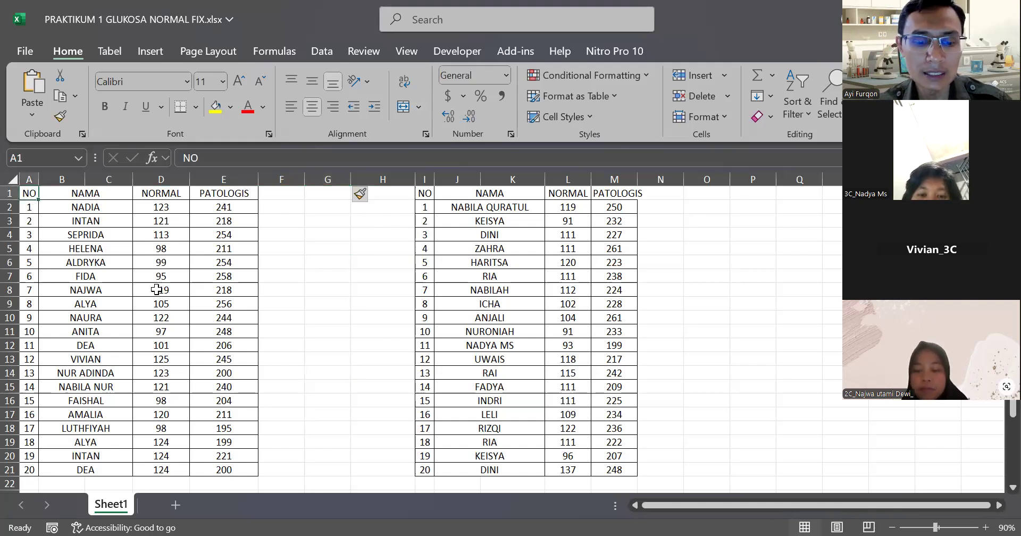
type("Hari")
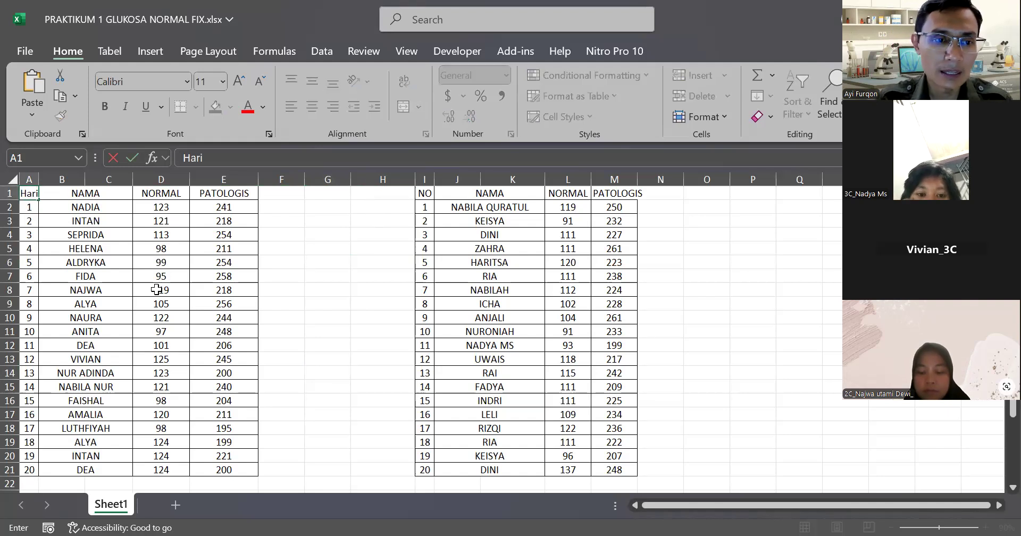
key("Return")
left_click_drag(39, 181, 54, 186)
key("Up")
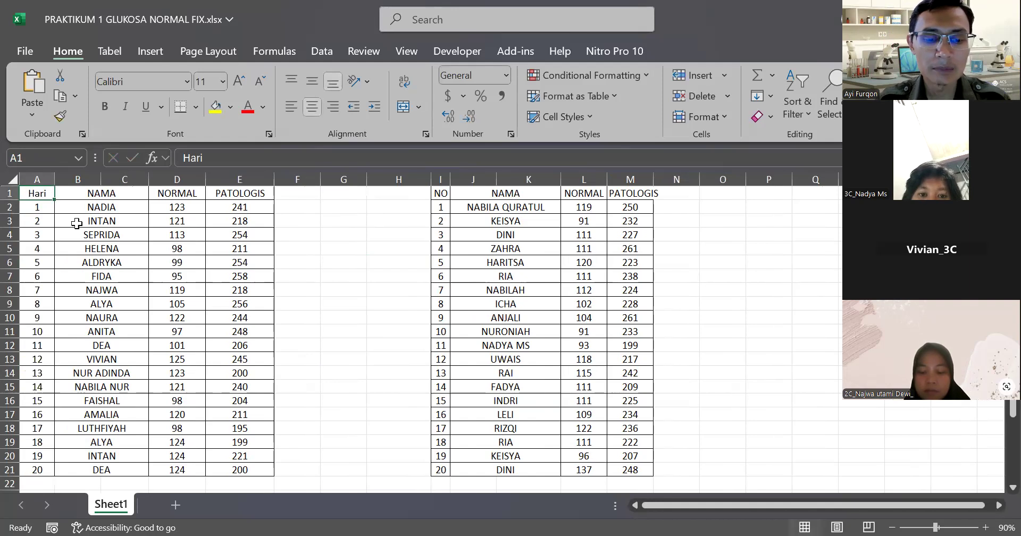
- Try Run as the header in A1 and restore it to Hari
type("Run")
key("Return")
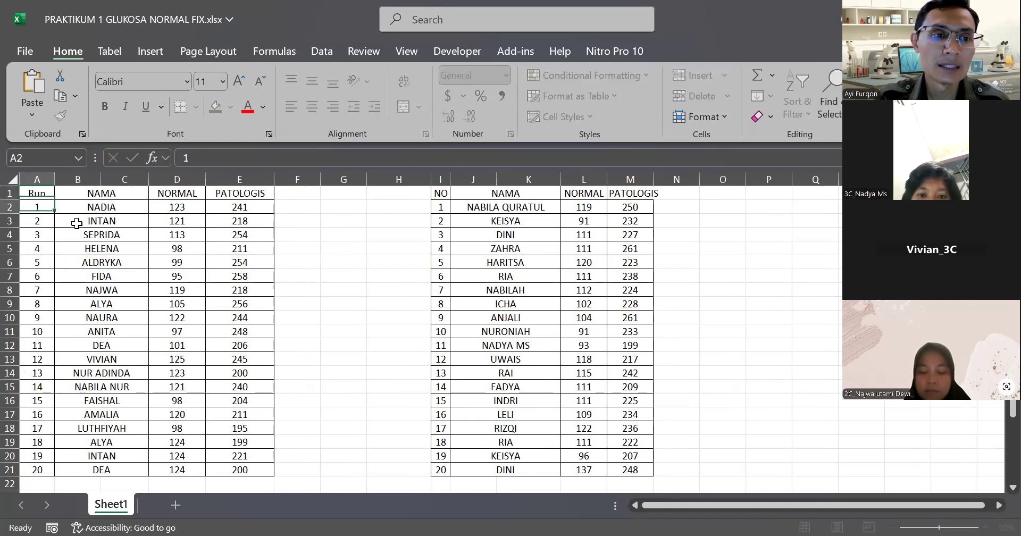
key("Up")
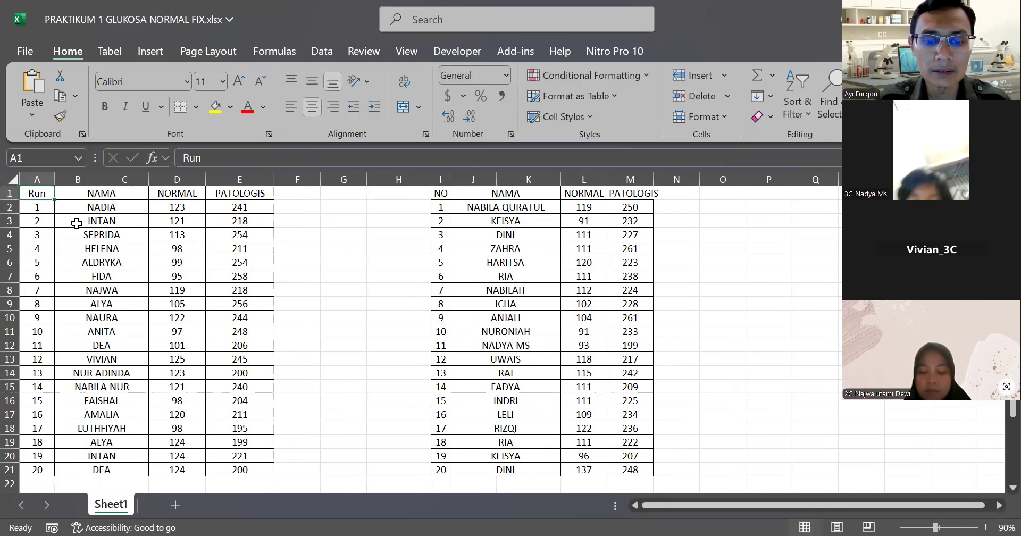
type("Hari")
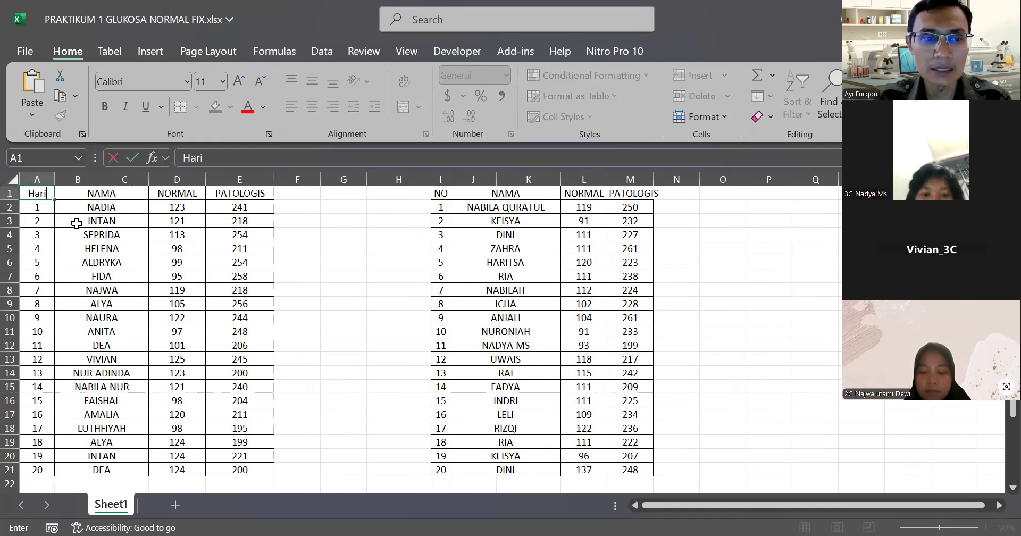
key("Return")
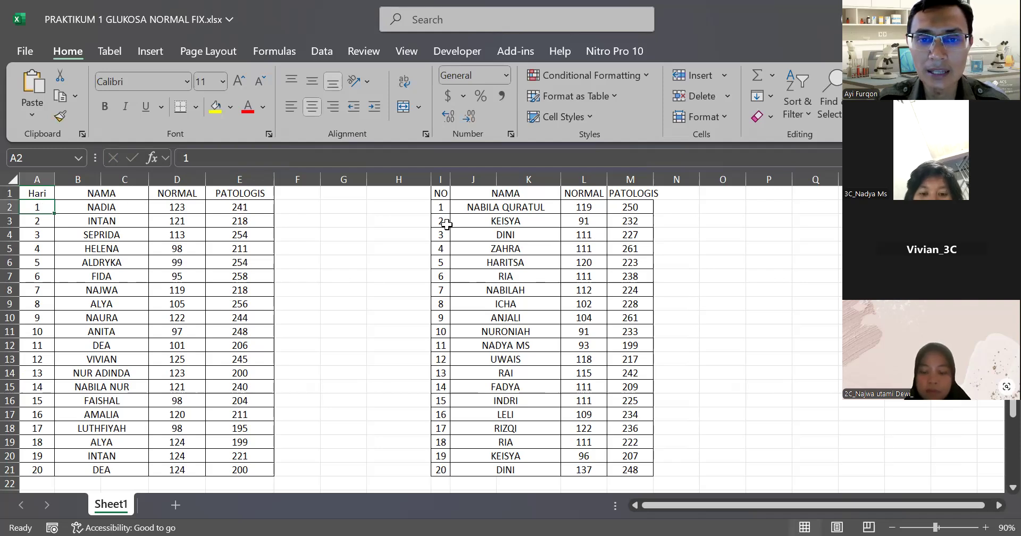
- Change the second table's NO header in I1 to Hari and widen column I
left_click(441, 194)
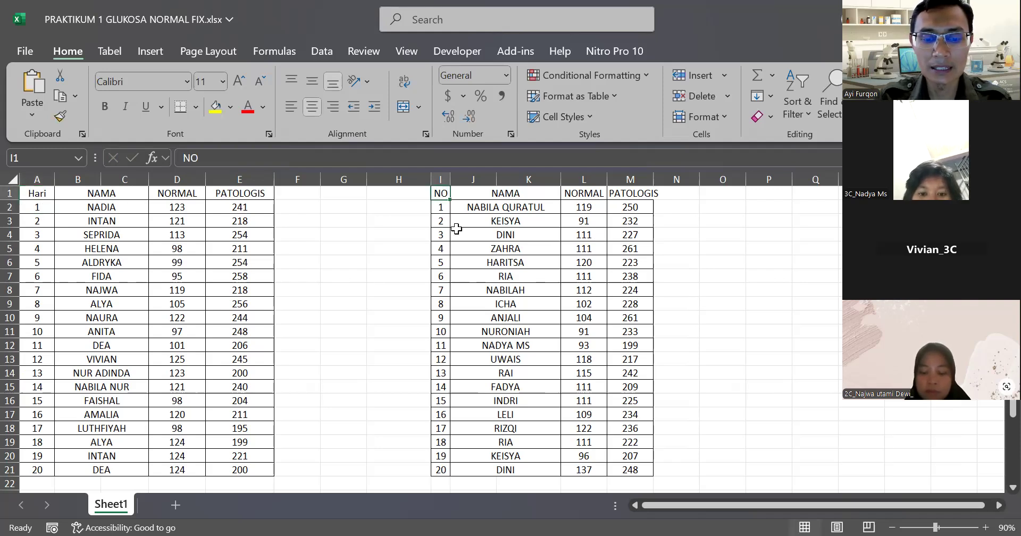
type("Hari")
key("Return")
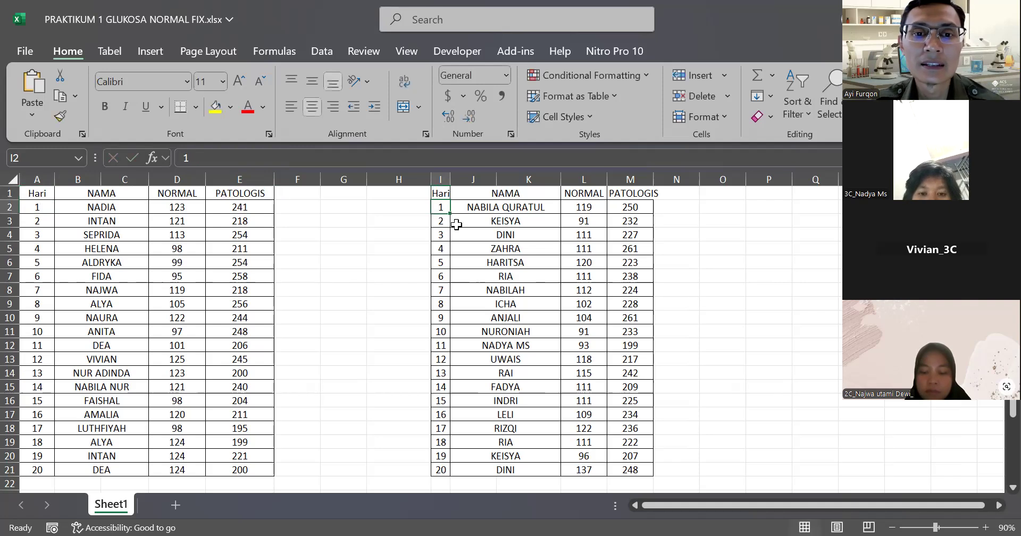
left_click_drag(450, 179, 460, 179)
left_click(357, 254)
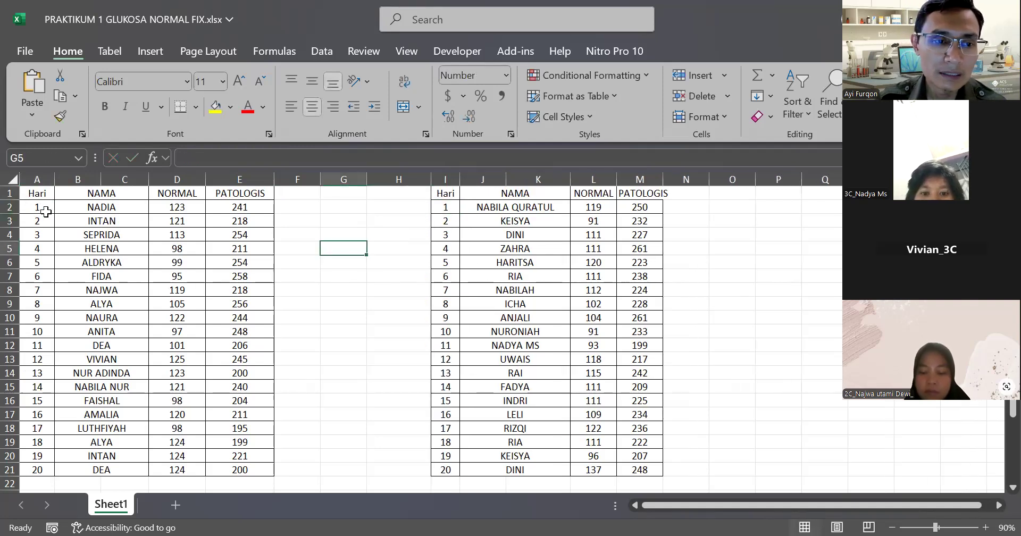
left_click_drag(37, 194, 31, 470)
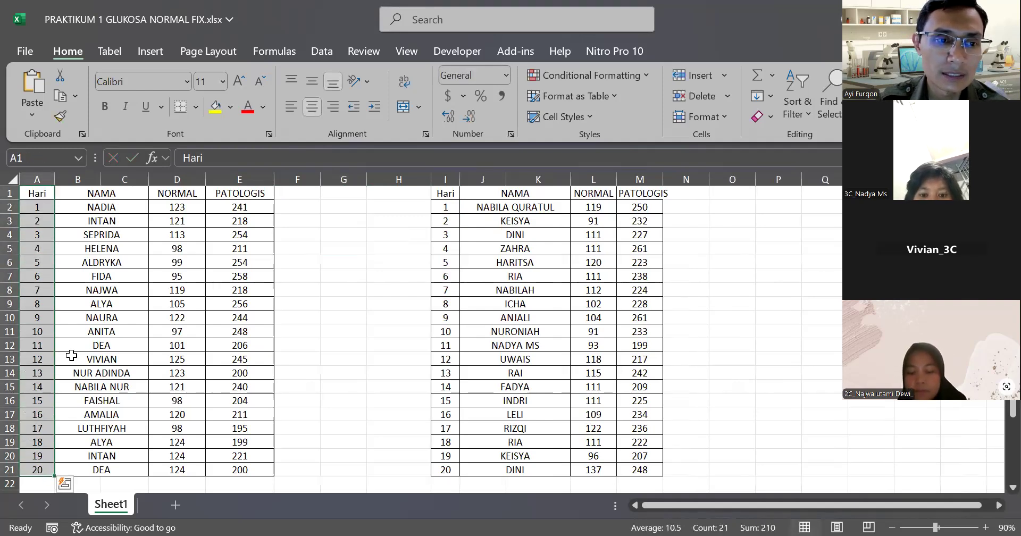
left_click(314, 231)
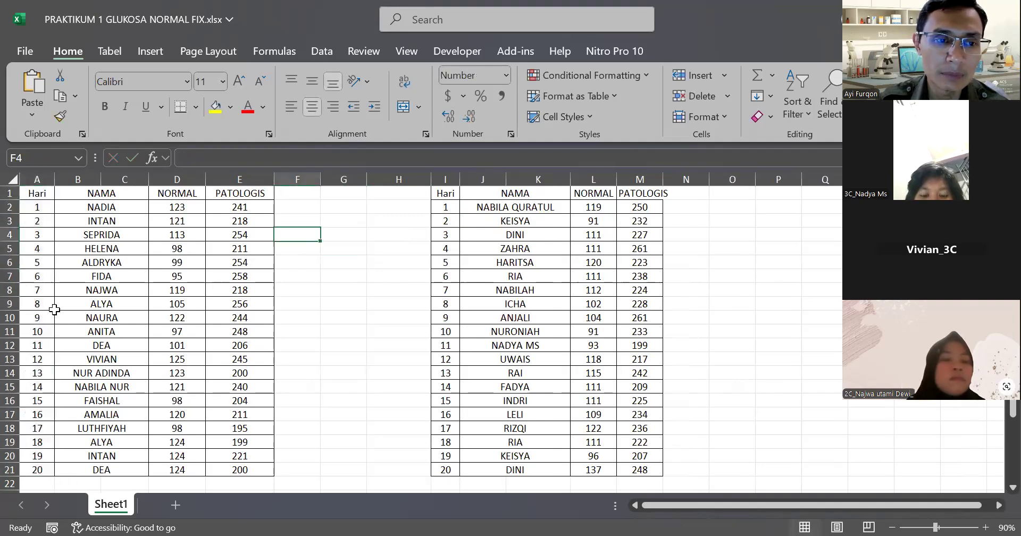
left_click(37, 195)
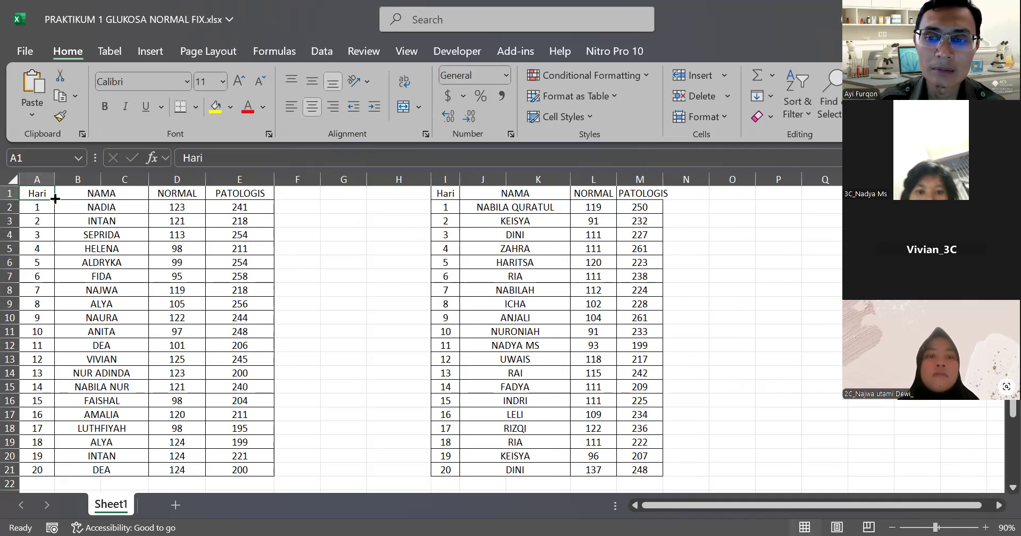
left_click_drag(55, 199, 54, 214)
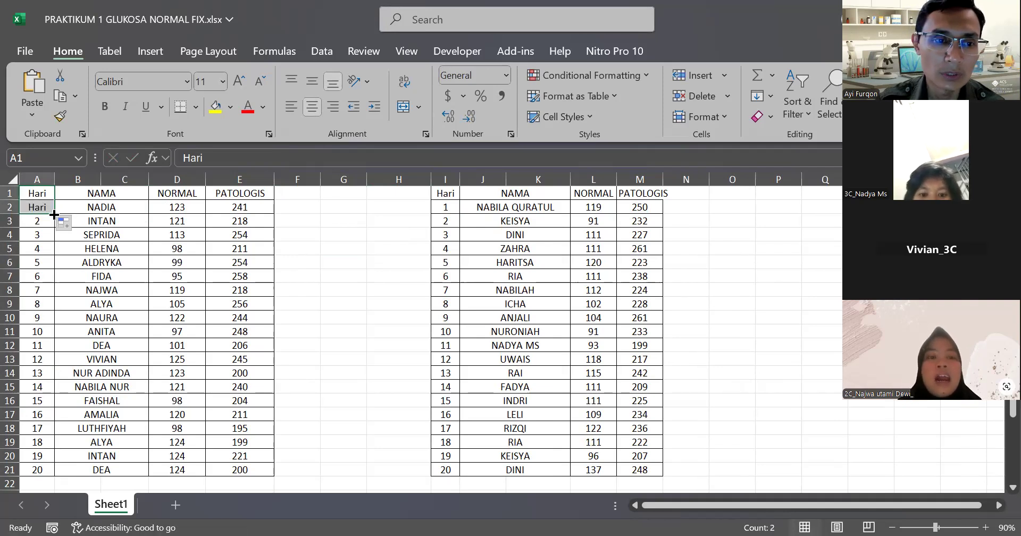
key("ctrl+z")
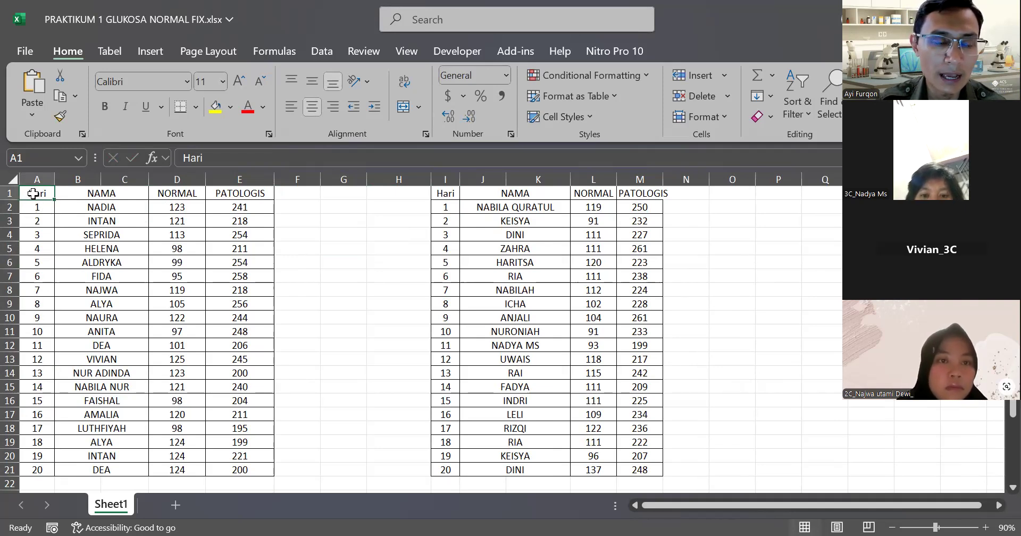
- Select the Hari range A1:A21 together with the NORMAL values D2:D21 and look through the scatter chart types
left_click_drag(33, 194, 27, 456)
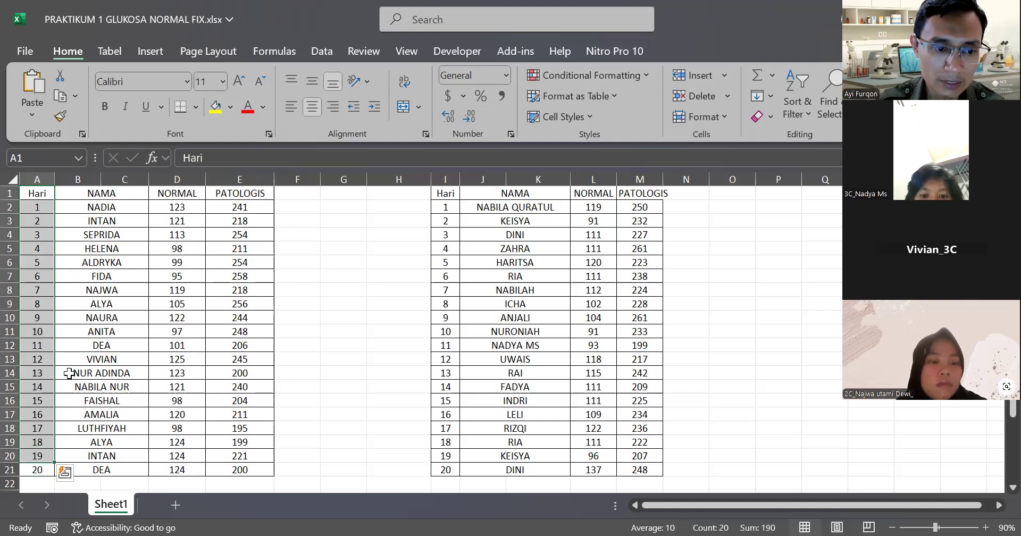
left_click_drag(30, 201, 37, 470)
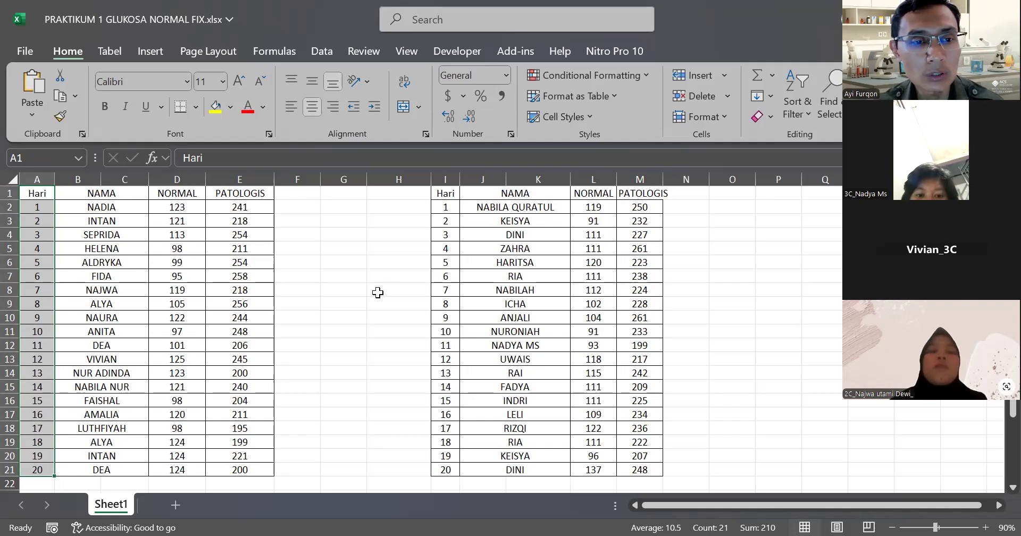
left_click_drag(187, 211, 172, 475)
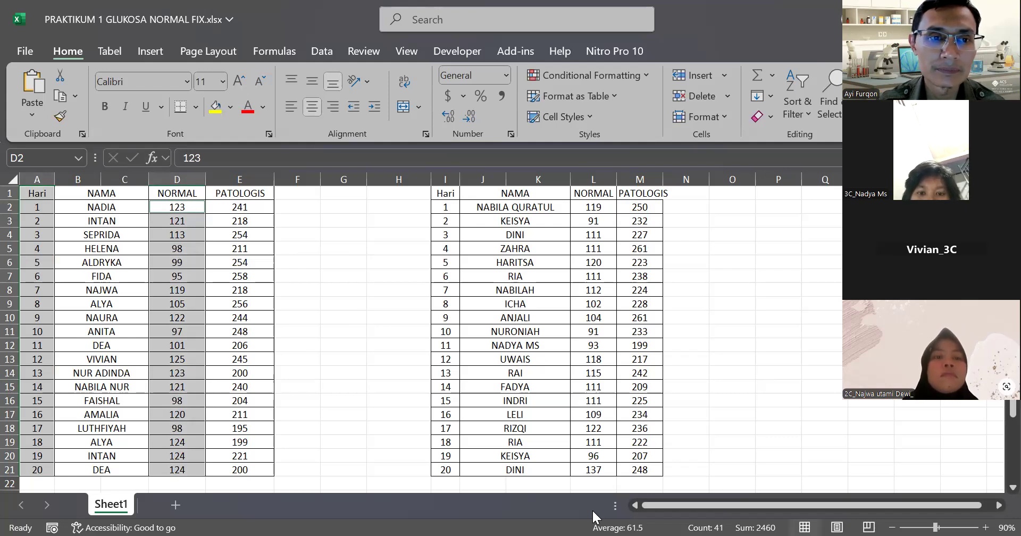
left_click(155, 53)
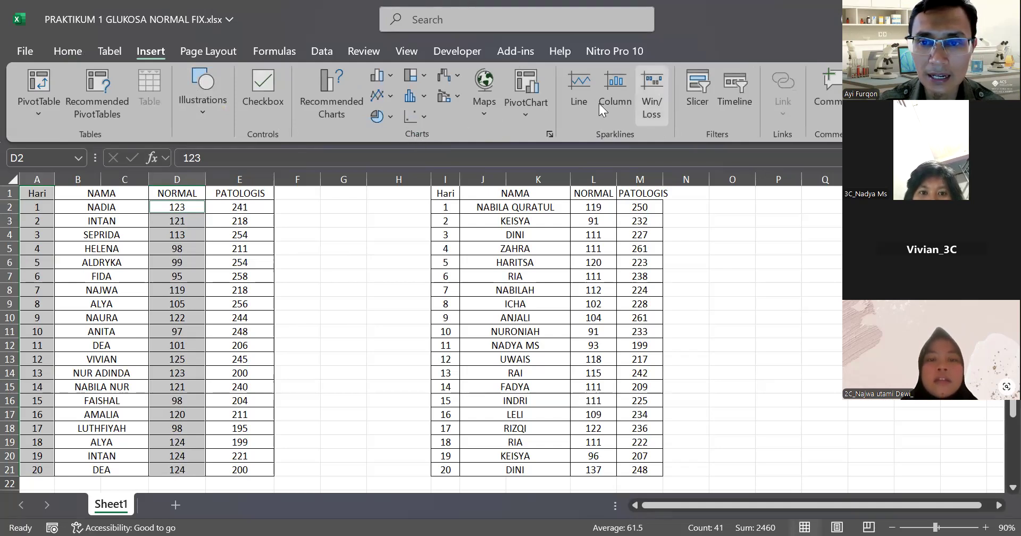
left_click(424, 116)
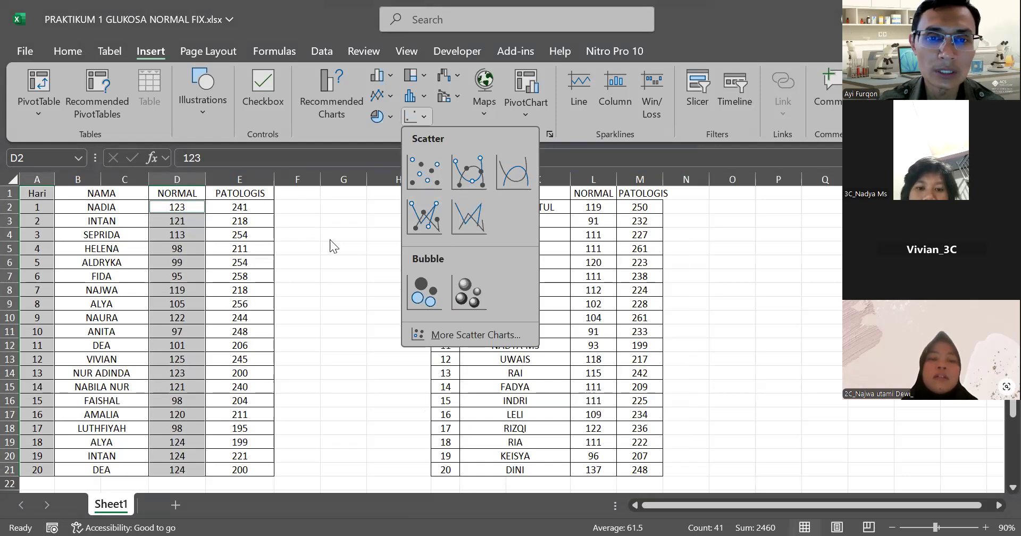
left_click(345, 208)
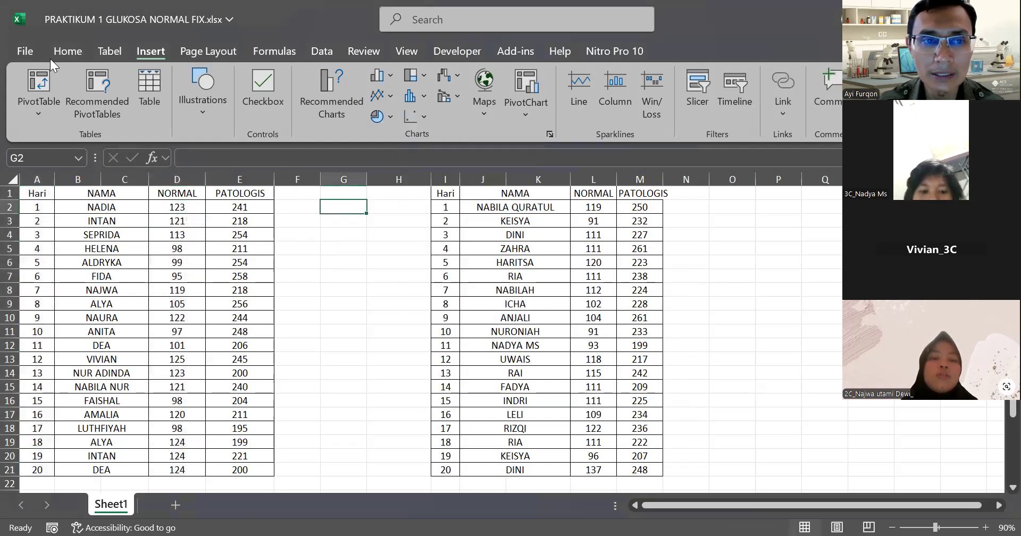
- Format the Hari values in A2:A21 as Number with no decimal places
left_click(62, 43)
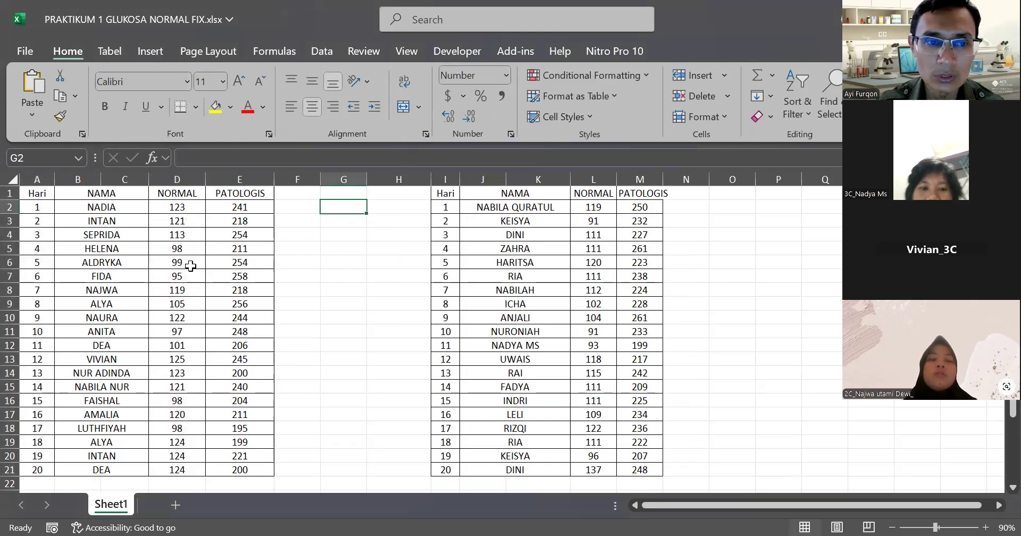
left_click_drag(45, 209, 33, 470)
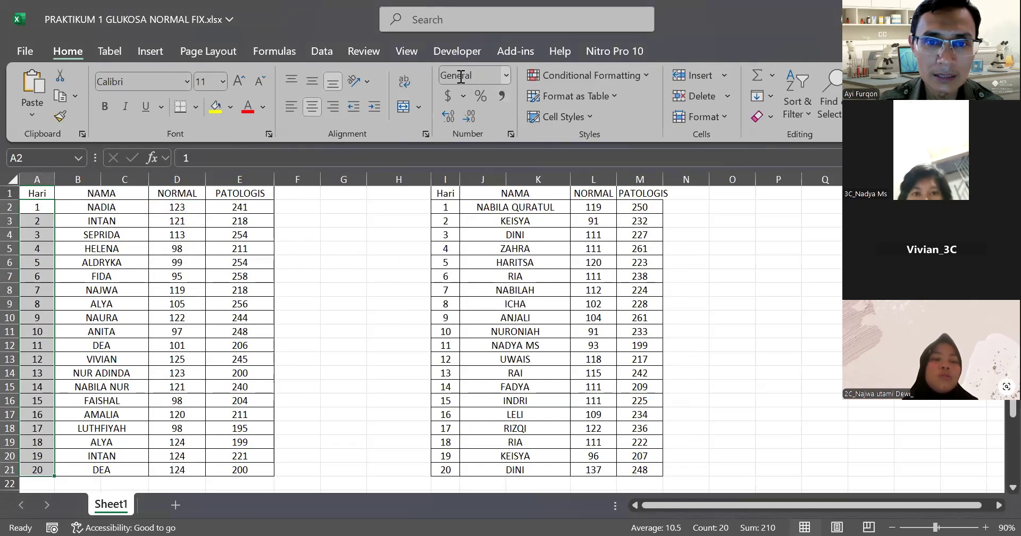
left_click(478, 75)
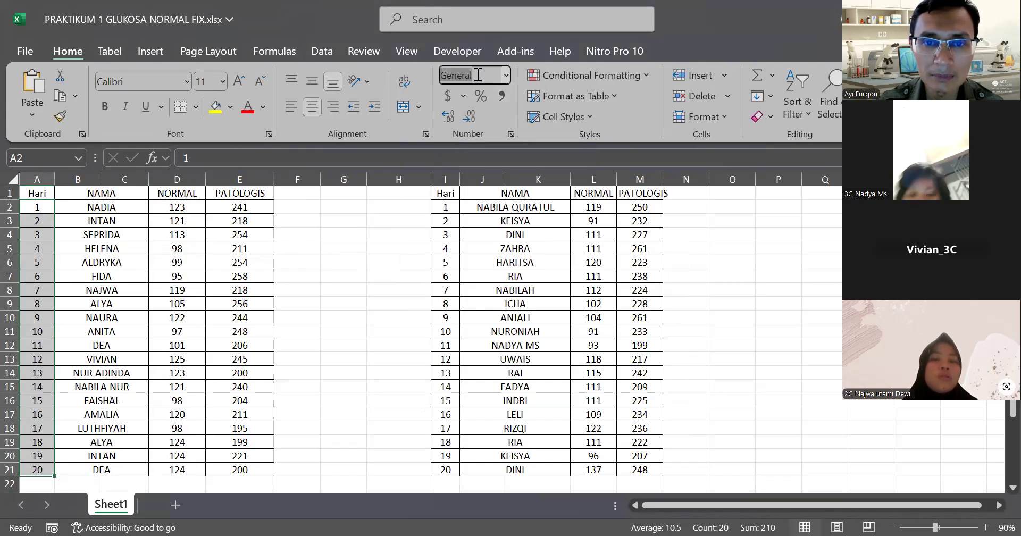
type("Number")
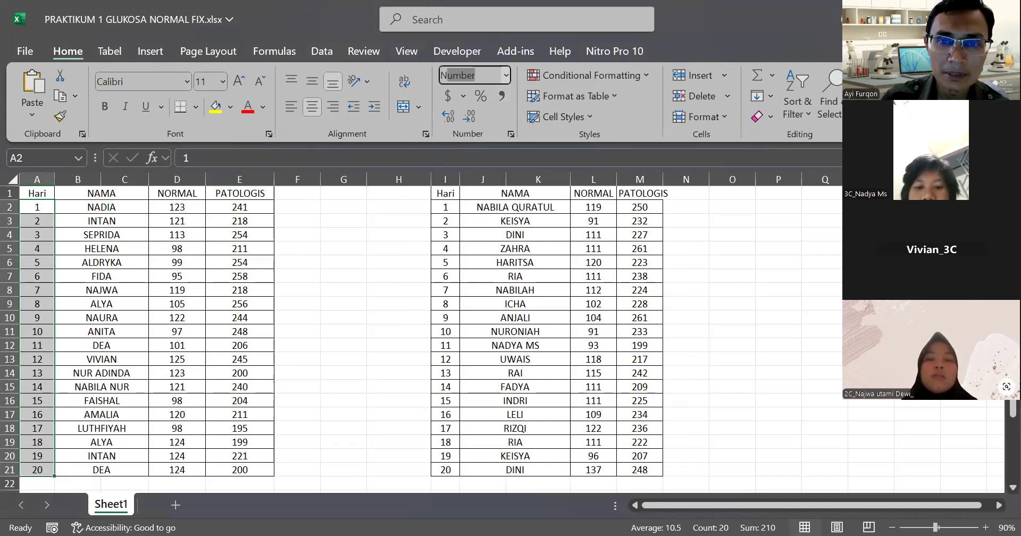
key("Return")
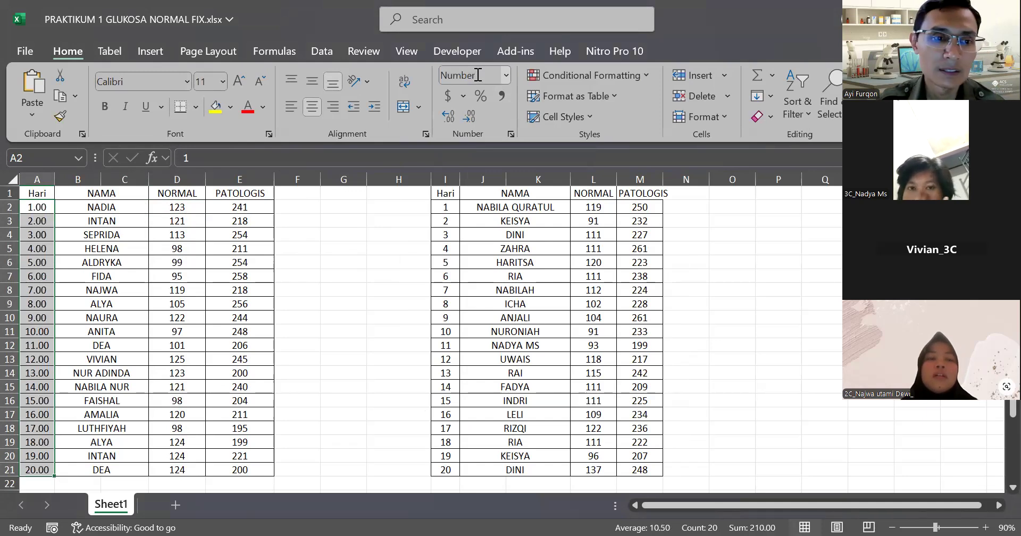
left_click(474, 118)
left_click(474, 119)
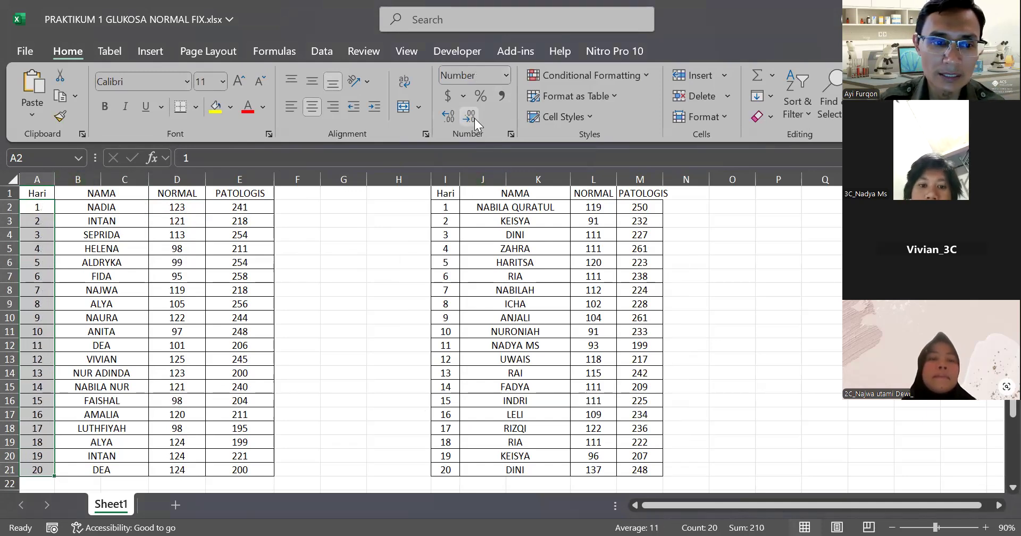
- Apply the Number format to the NORMAL and PATOLOGIS values in D2:E21
left_click(178, 207)
left_click_drag(177, 207, 239, 472)
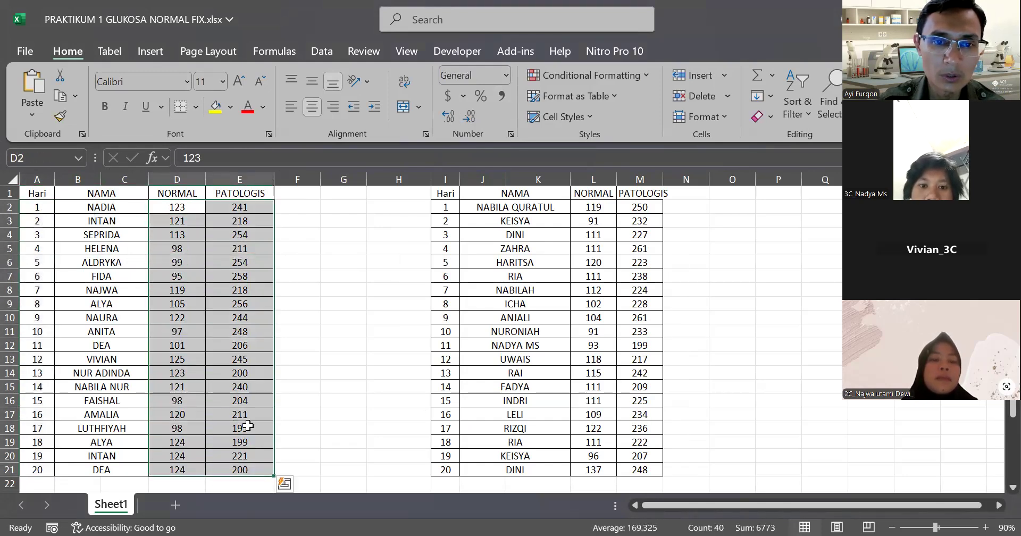
left_click(475, 80)
type("Number")
key("Return")
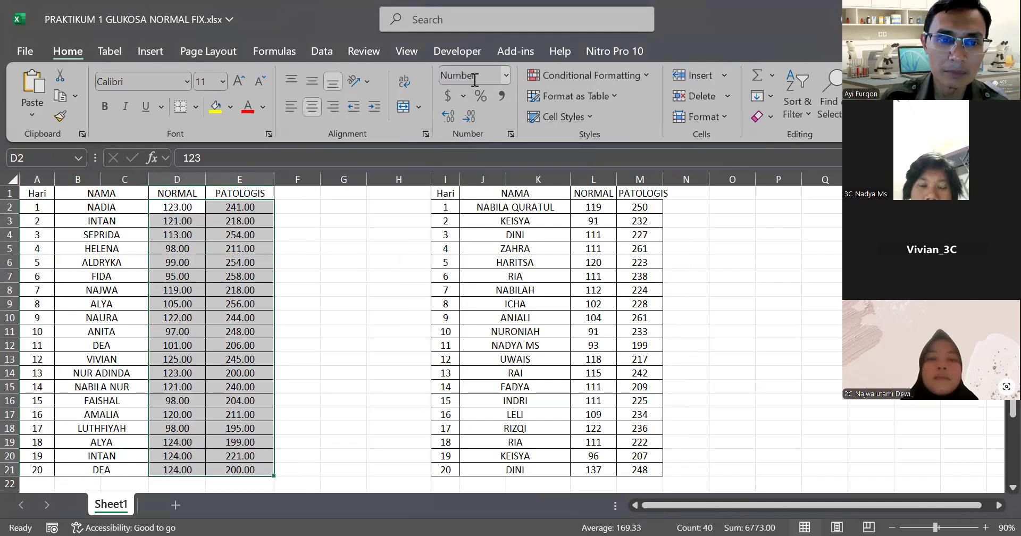
- Remove both decimal places from the NORMAL and PATOLOGIS values in D2:E21
left_click(469, 116)
left_click(469, 116)
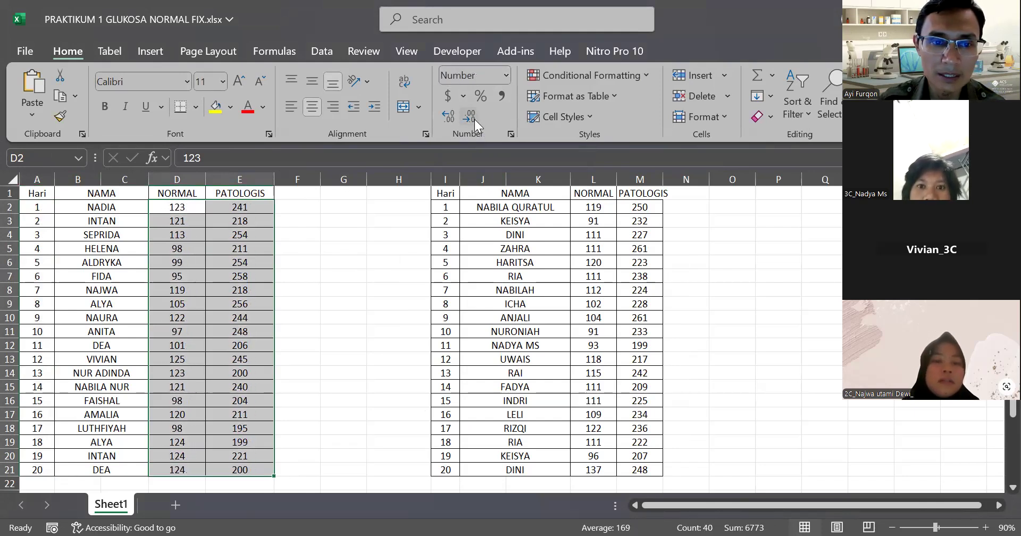
- Insert a Scatter with Straight Lines and Markers chart from the Hari values A2:A21 and the NORMAL values D2:D21
left_click(32, 207)
left_click(238, 206)
left_click(32, 206)
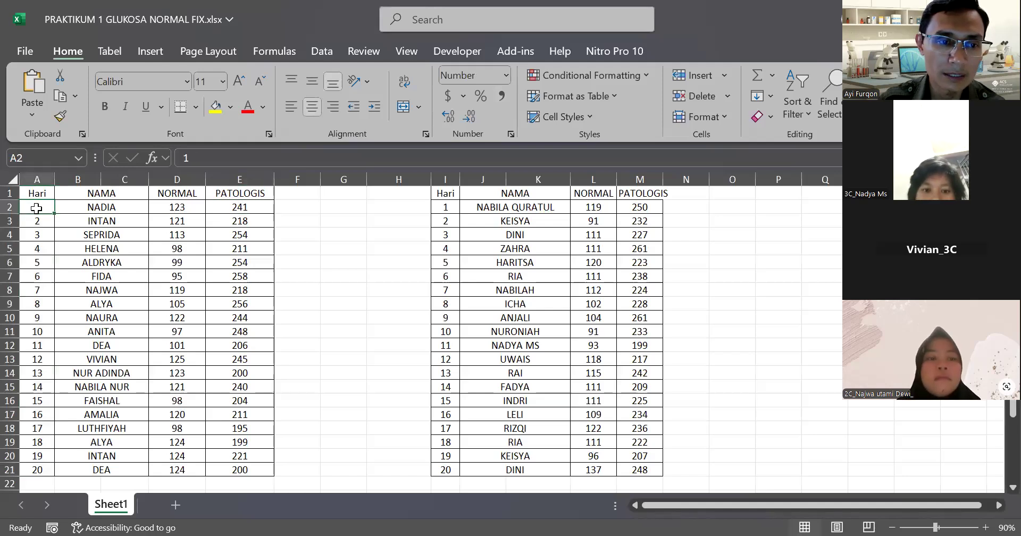
left_click_drag(36, 209, 36, 472)
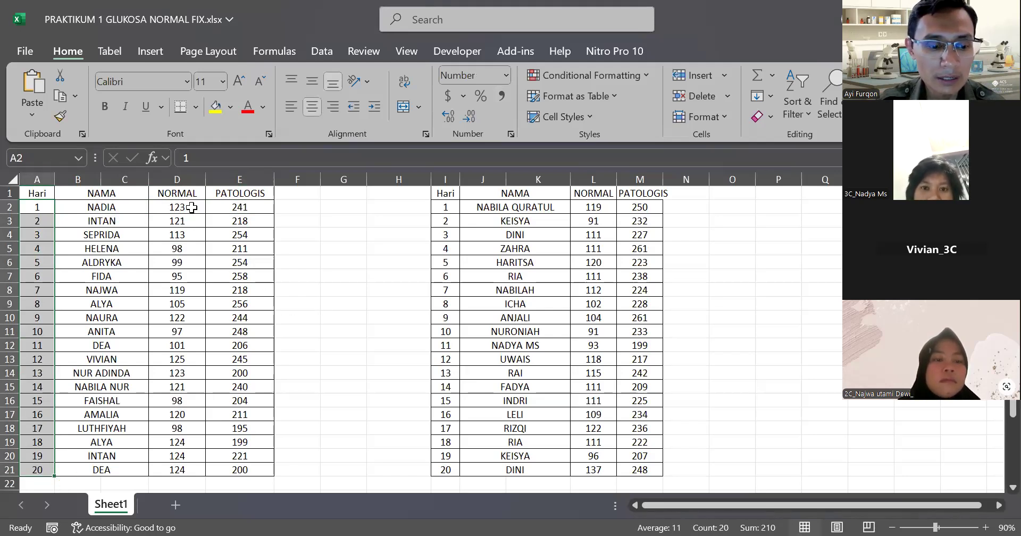
left_click_drag(192, 208, 176, 464)
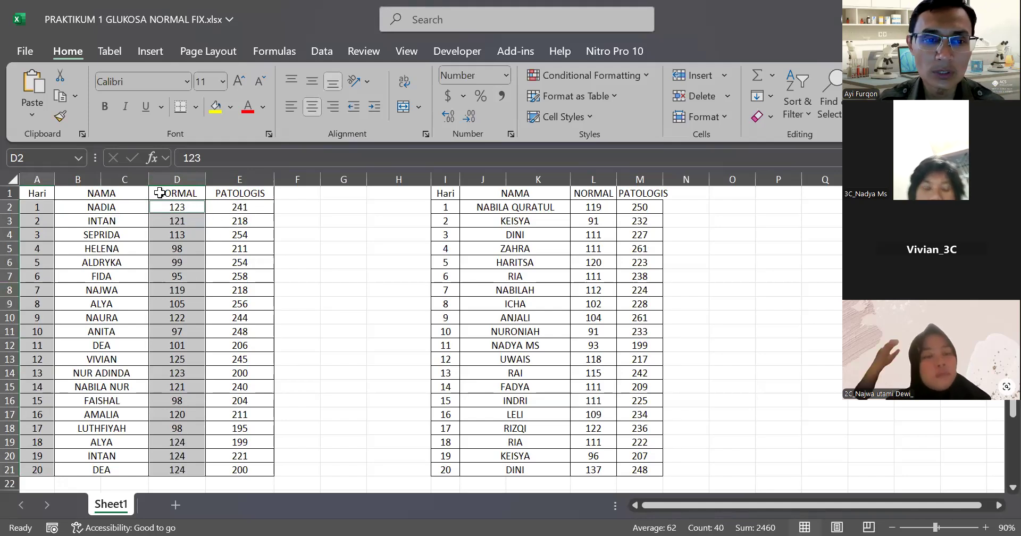
left_click(146, 51)
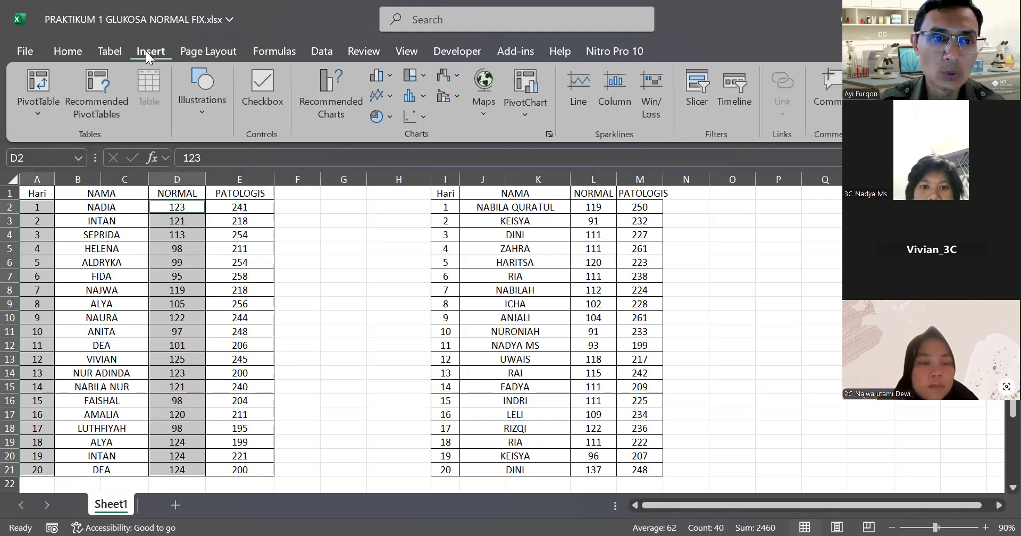
left_click(419, 117)
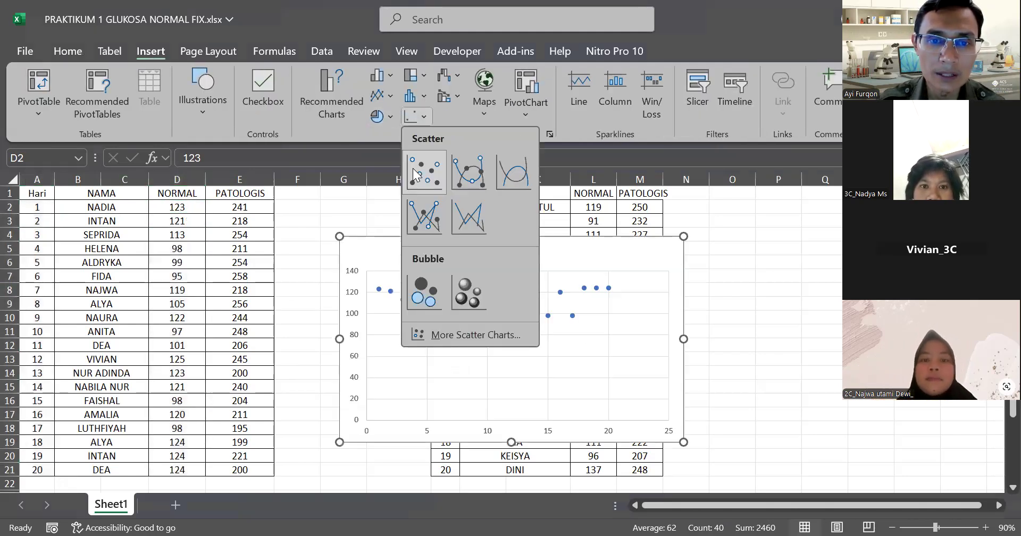
left_click(410, 214)
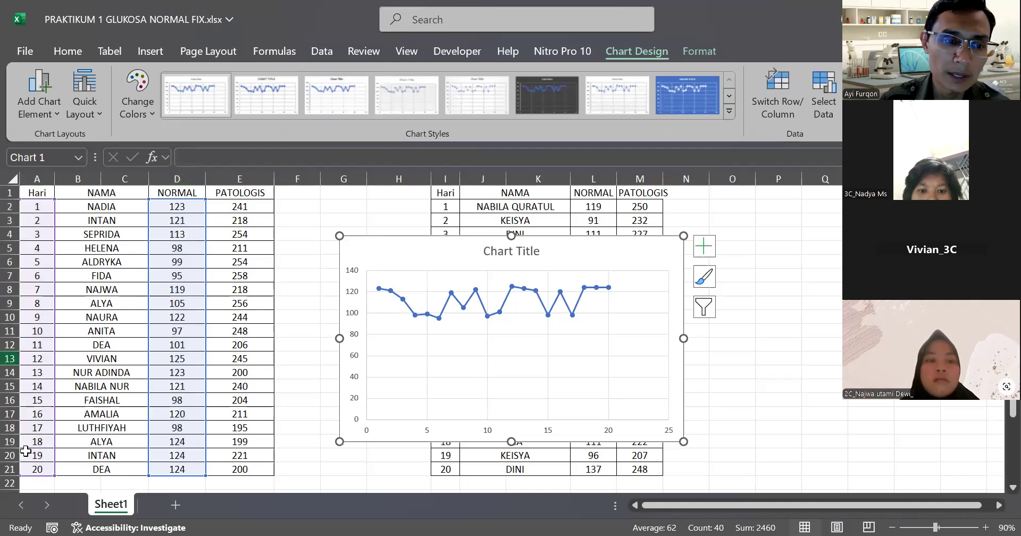
- Replace the chart title with "Grafik Levey Jenning Glukosa Level 1 Oktober 2024"
left_click(78, 54)
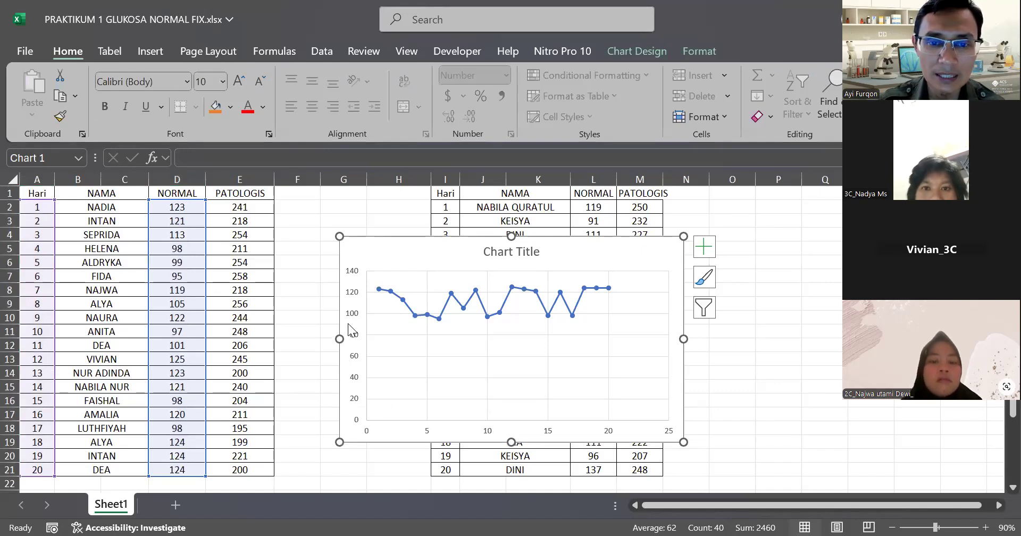
left_click(493, 251)
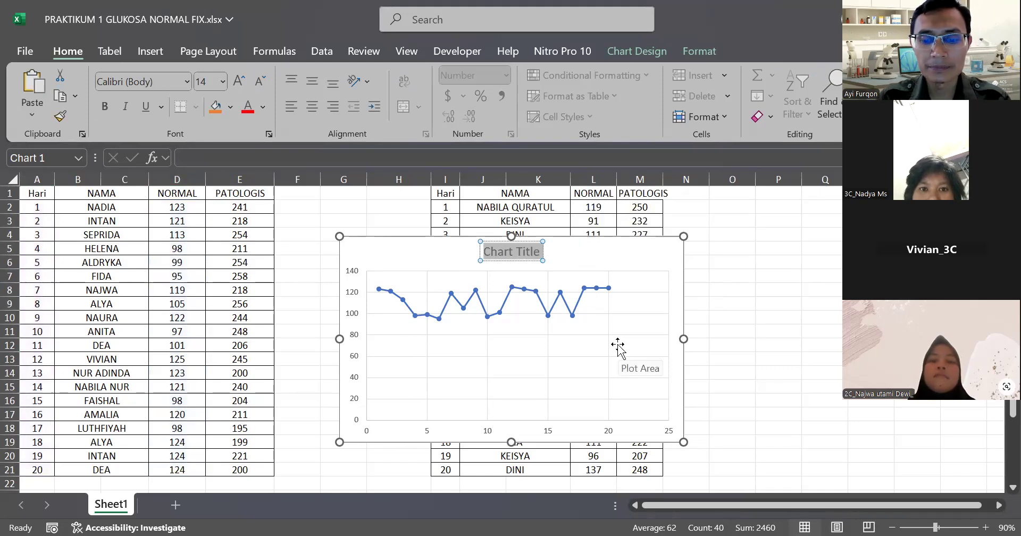
type("Grafik L-")
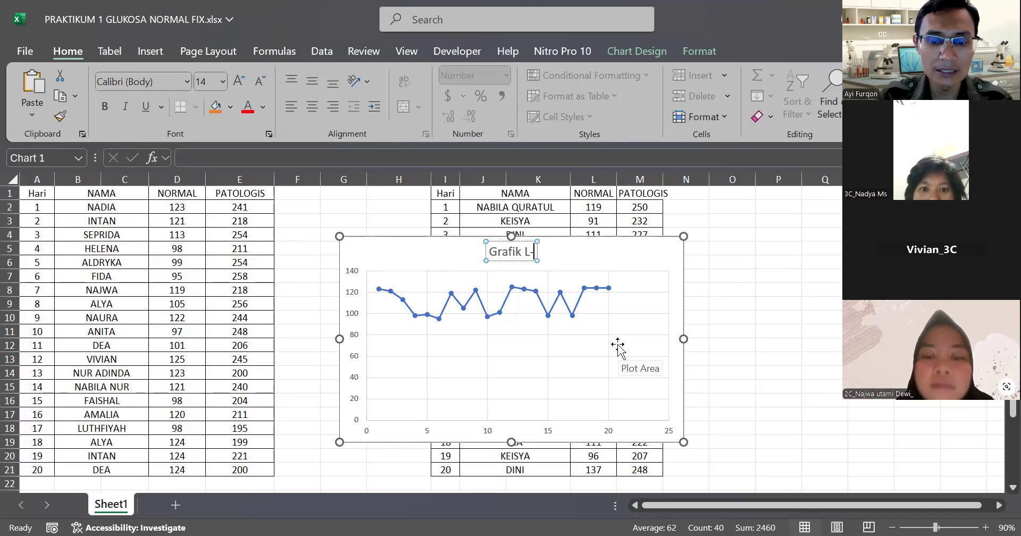
type("J")
key("BackSpace")
key("BackSpace")
type("e")
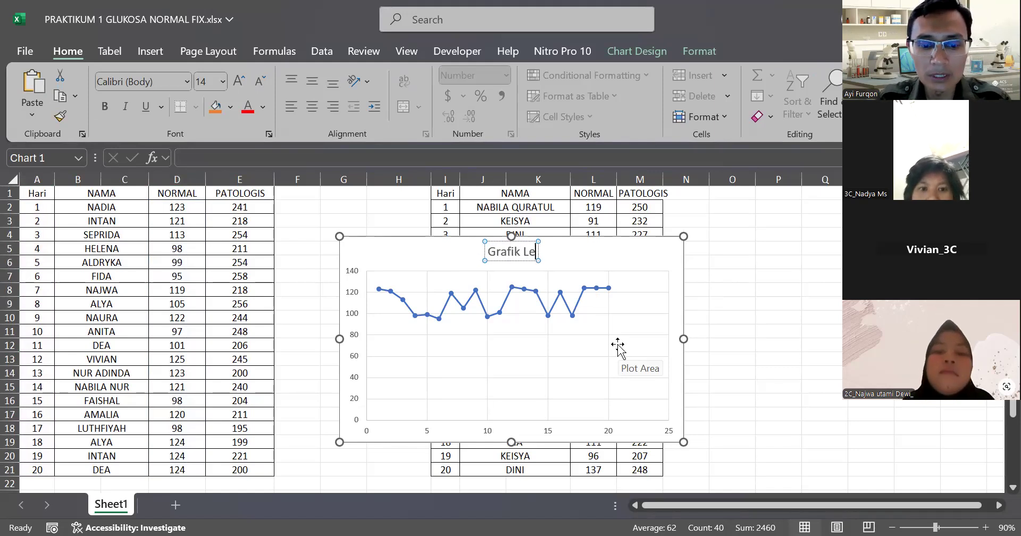
type("vey Je")
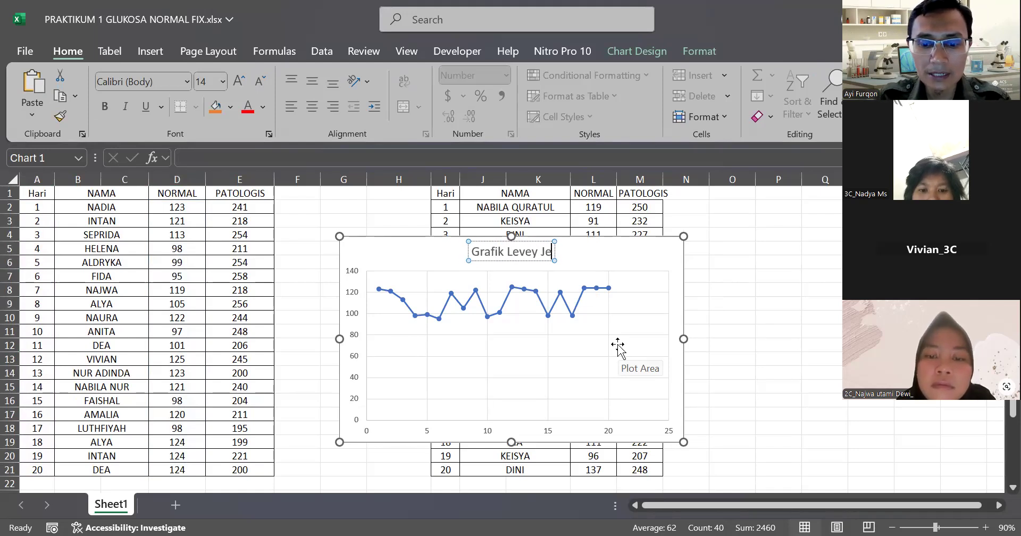
type("nning G")
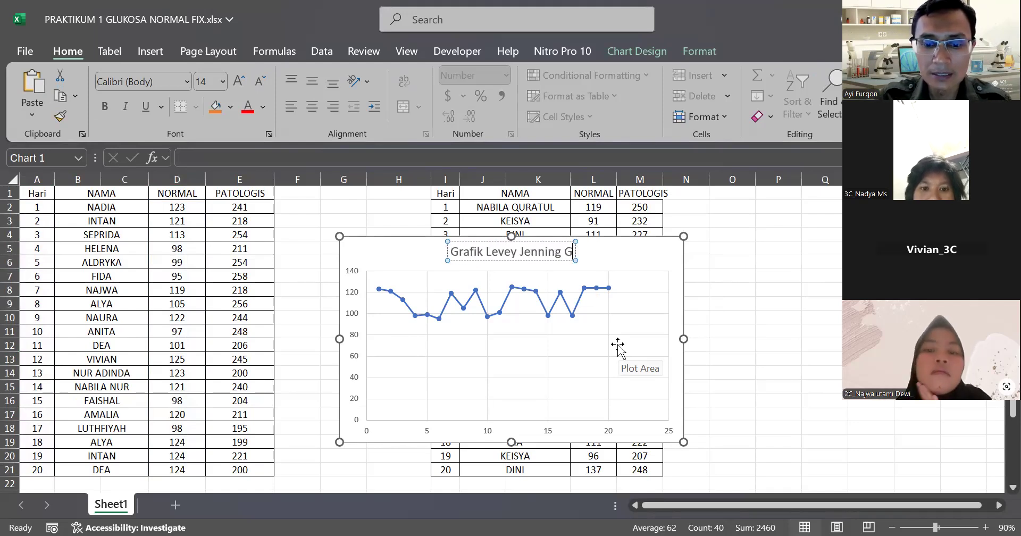
type("luk")
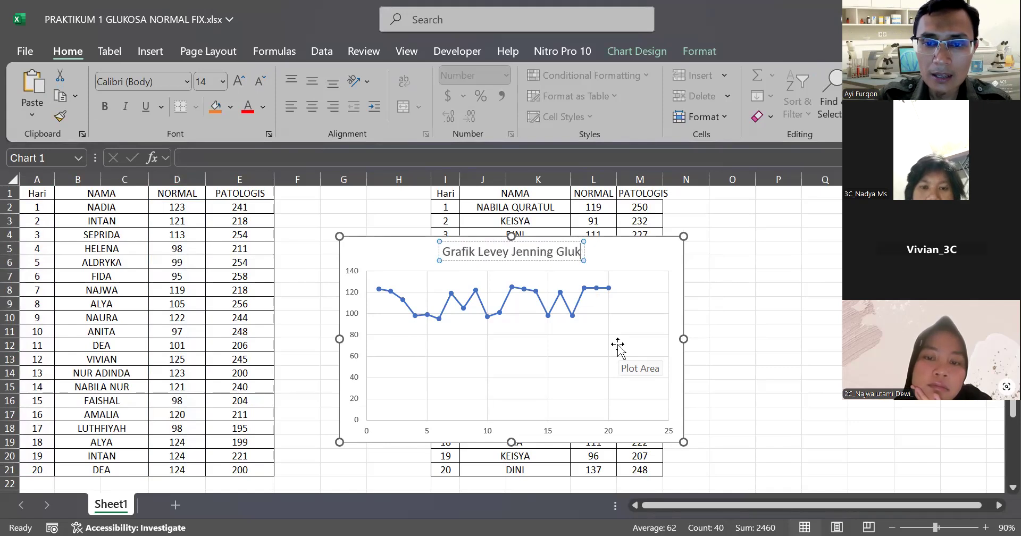
type("osa Level")
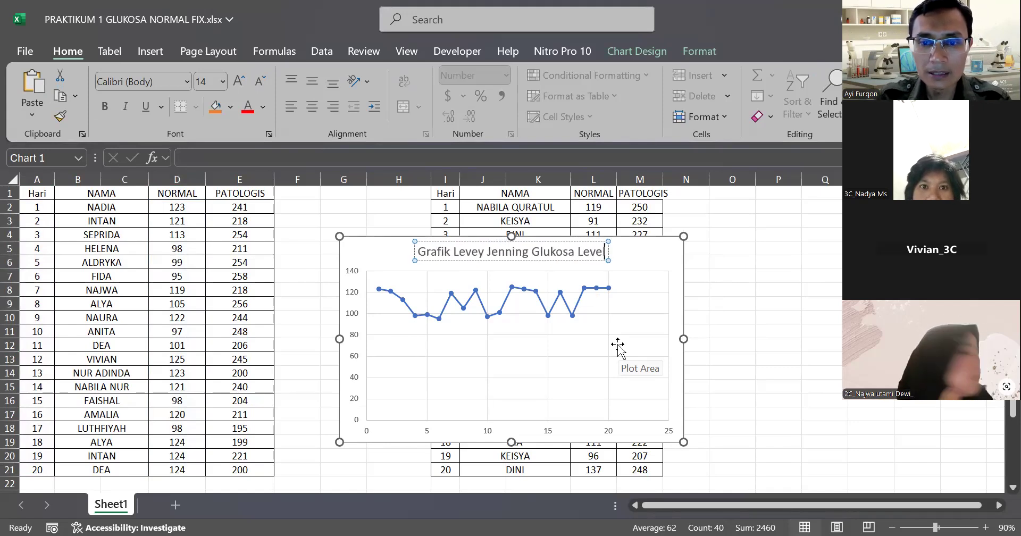
type(" 1 Oktober 2024")
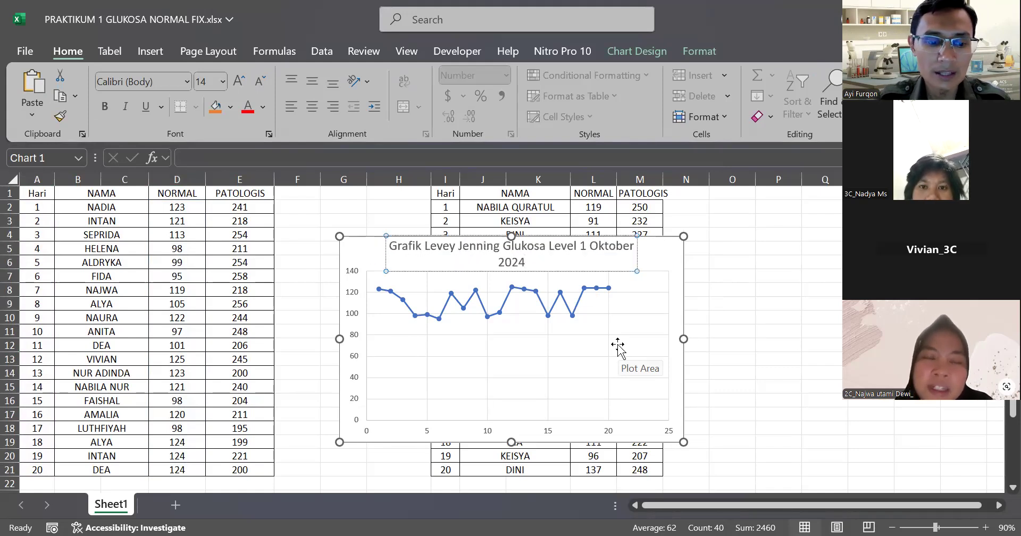
- Set the font size of the whole chart title to 12
key("ctrl+a")
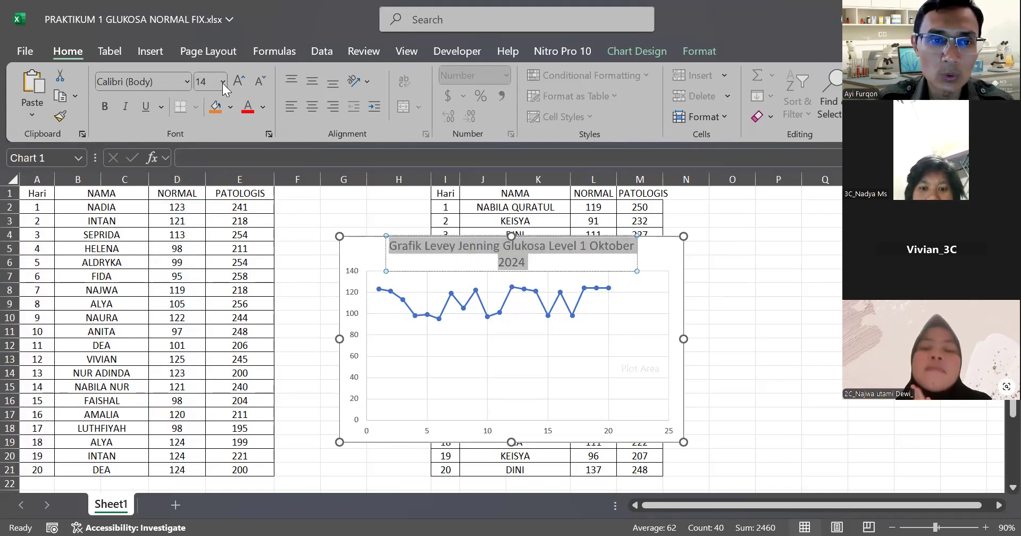
type("12")
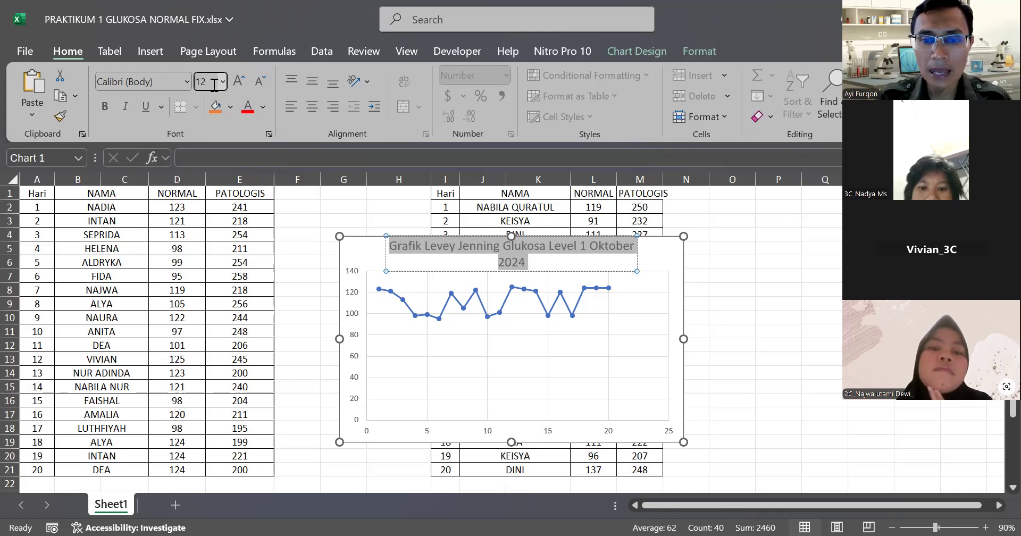
key("Return")
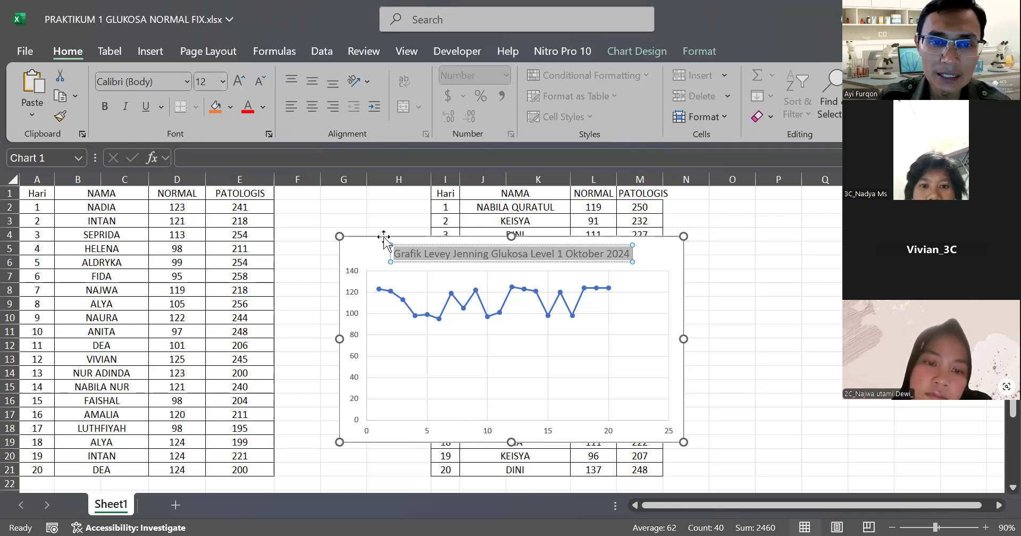
- Move the chart up beside the first table and enlarge it to span roughly columns F to N and rows 1 to 19
left_click_drag(384, 238, 343, 192)
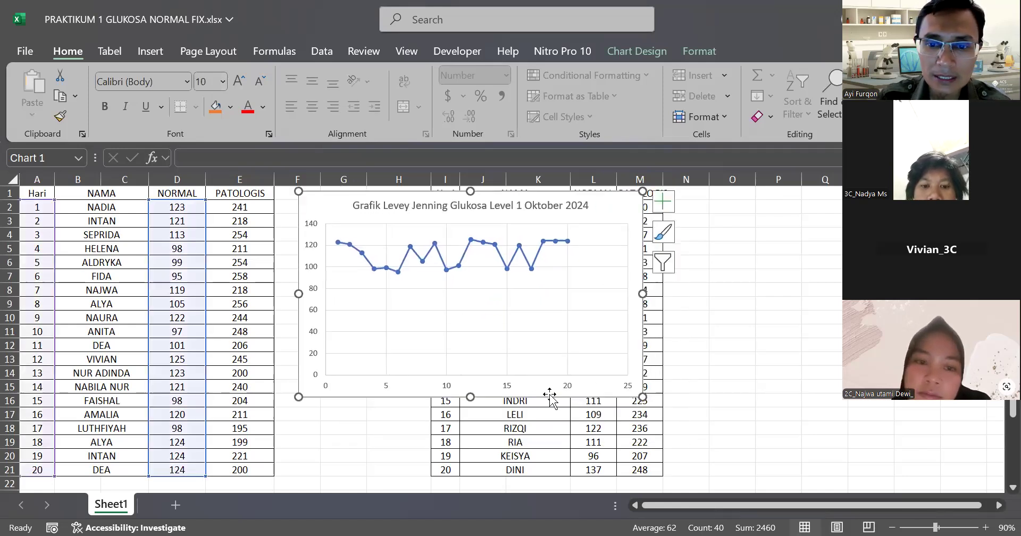
left_click_drag(643, 399, 711, 451)
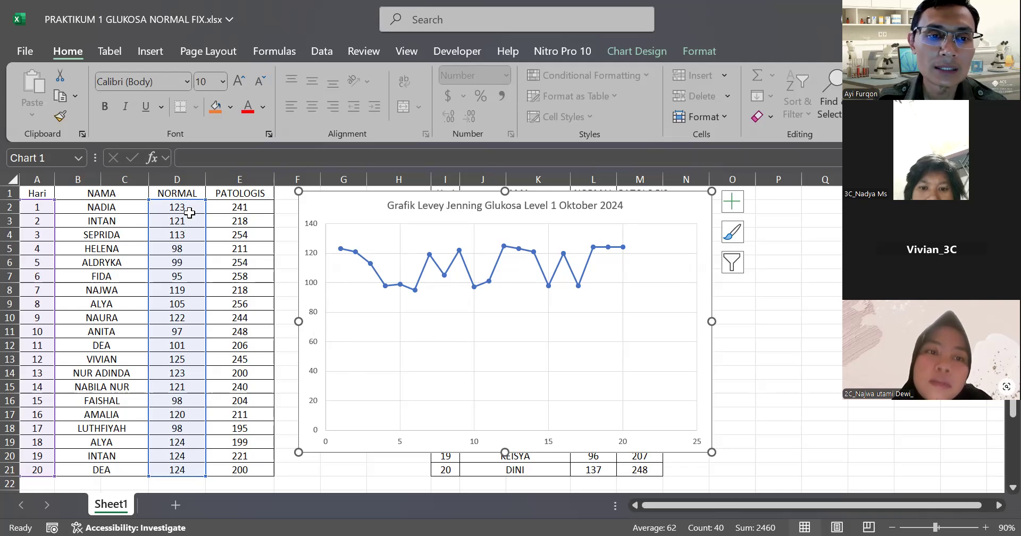
scroll(190, 213, "down", 2)
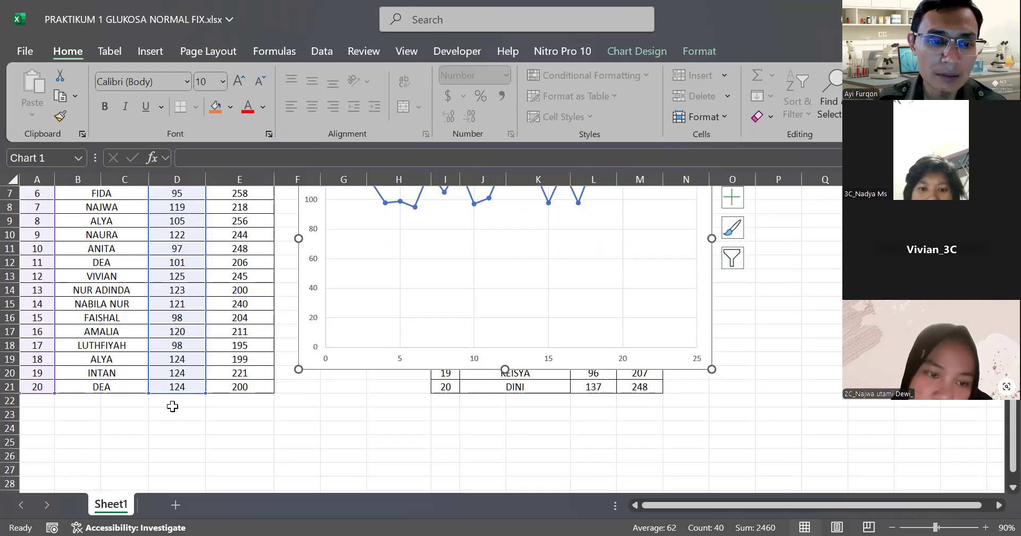
left_click(173, 407)
left_click(128, 403)
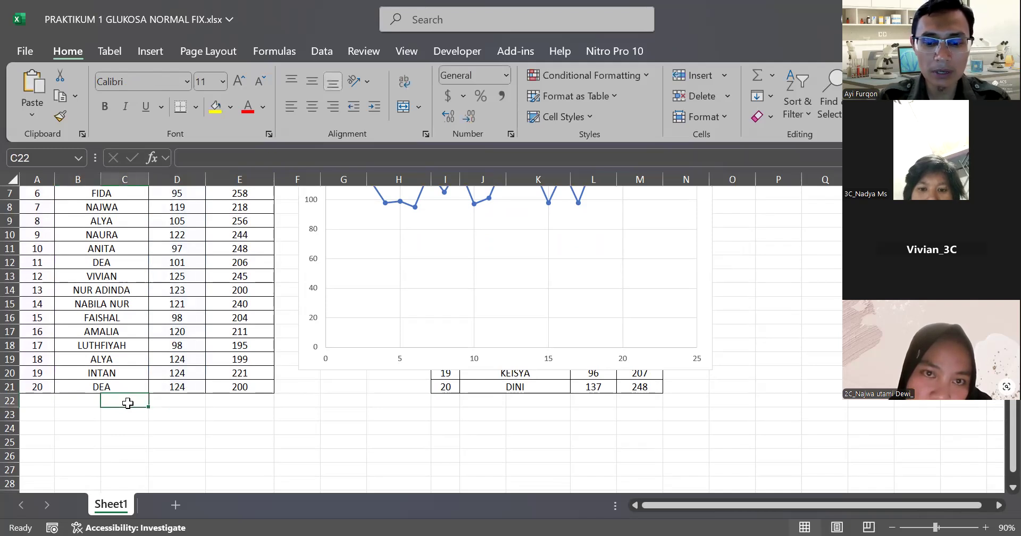
type("Mean")
key("BackSpace")
key("BackSpace")
key("BackSpace")
key("BackSpace")
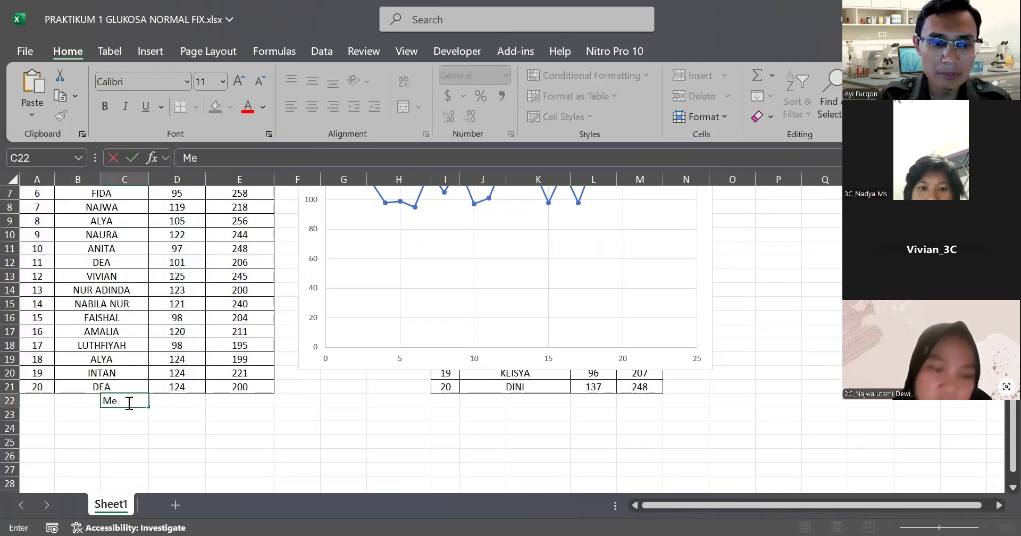
key("Escape")
- Enter the label "Mean Pabrik" in B22 below the first table
key("Left")
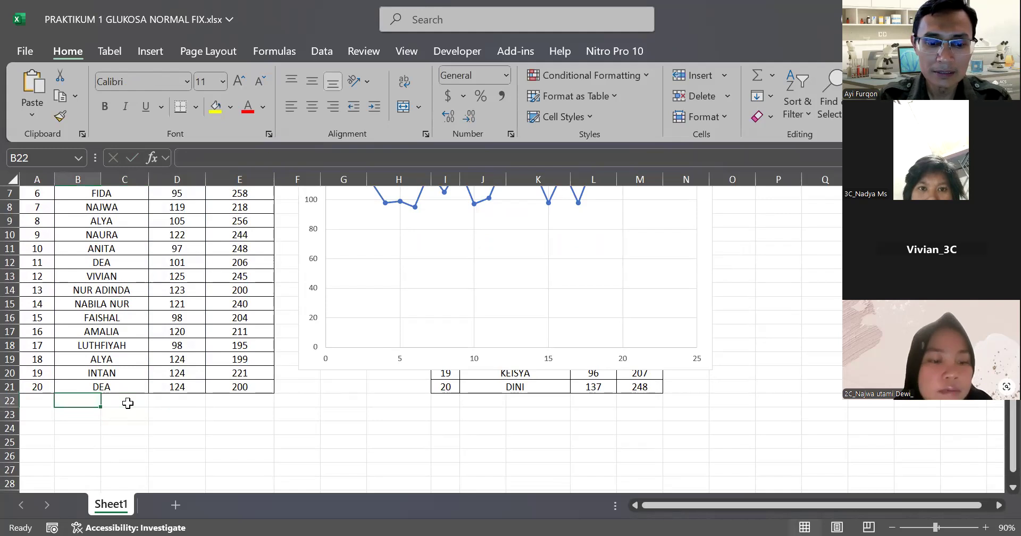
type("Mean Pabrik")
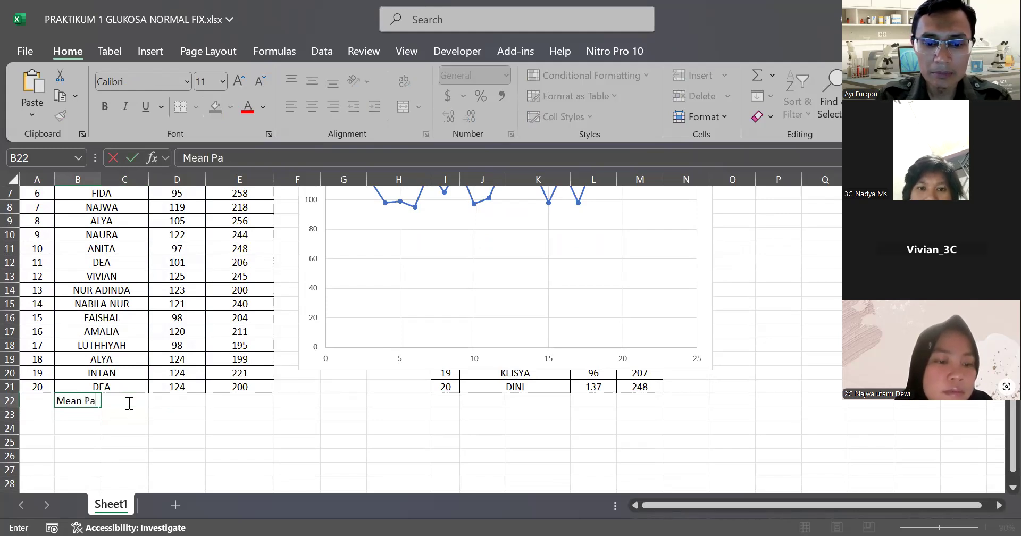
key("Return")
key("Up")
key("Right")
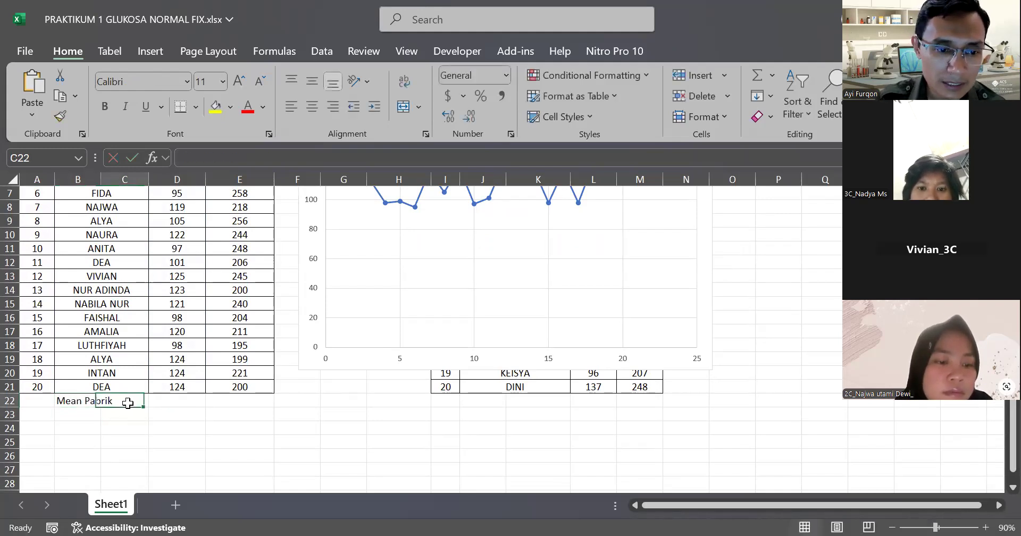
key("Right")
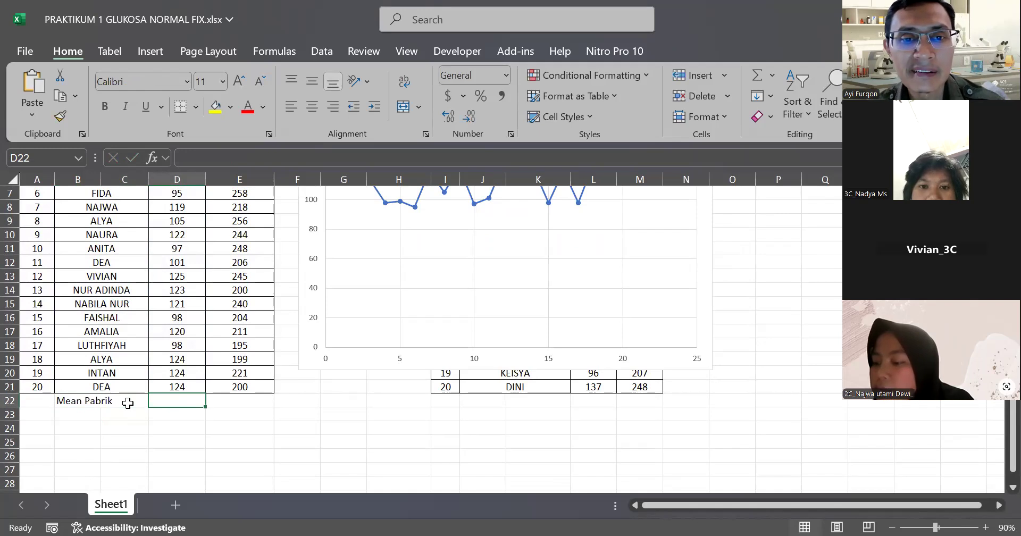
- Enter the label "Mean Aktual" in B23, directly under Mean Pabrik
key("Down")
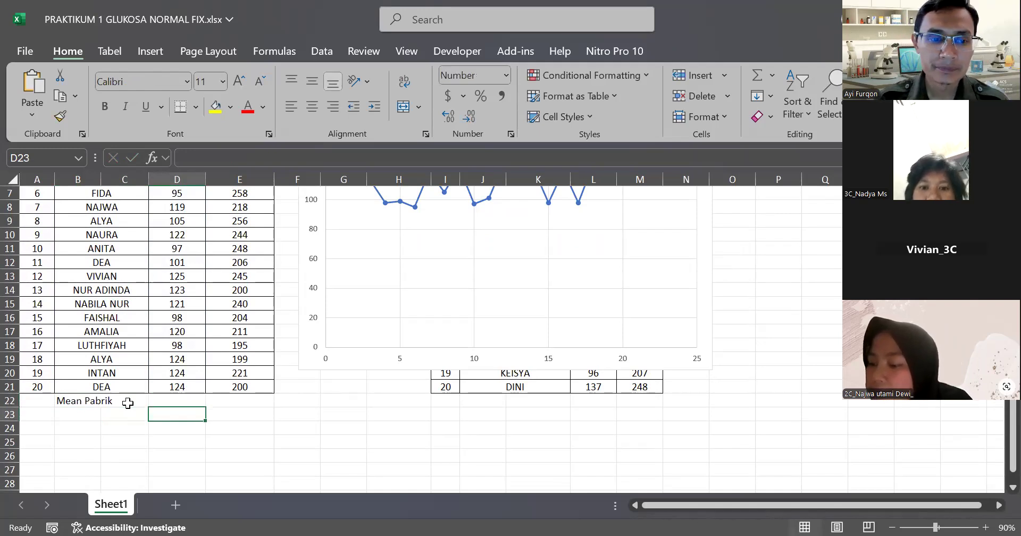
key("Left")
key("Left")
type("Mean ")
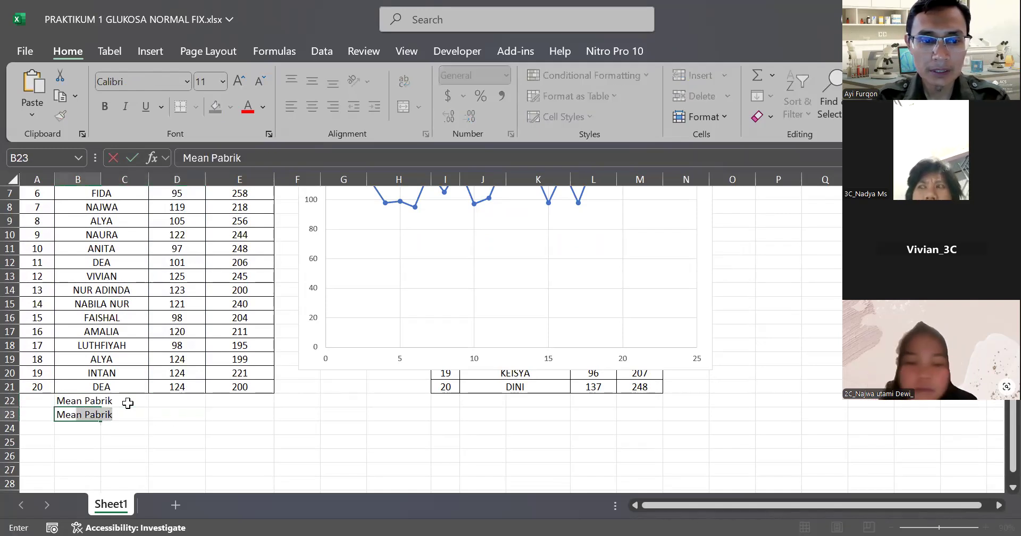
type("Aktual")
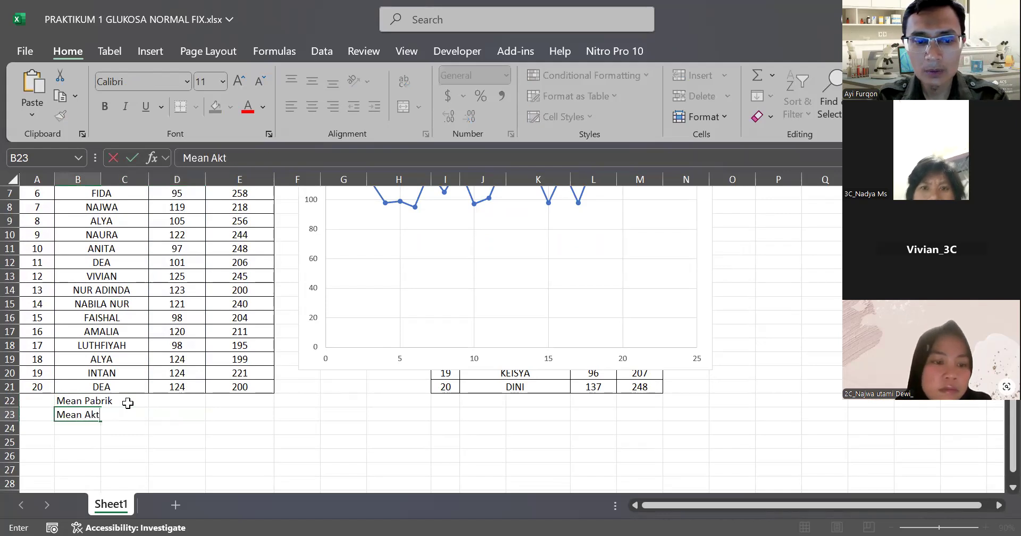
key("Return")
- Calculate the actual mean in D23 as the AVERAGE of the normal values in D2:D21
key("Up")
key("Right")
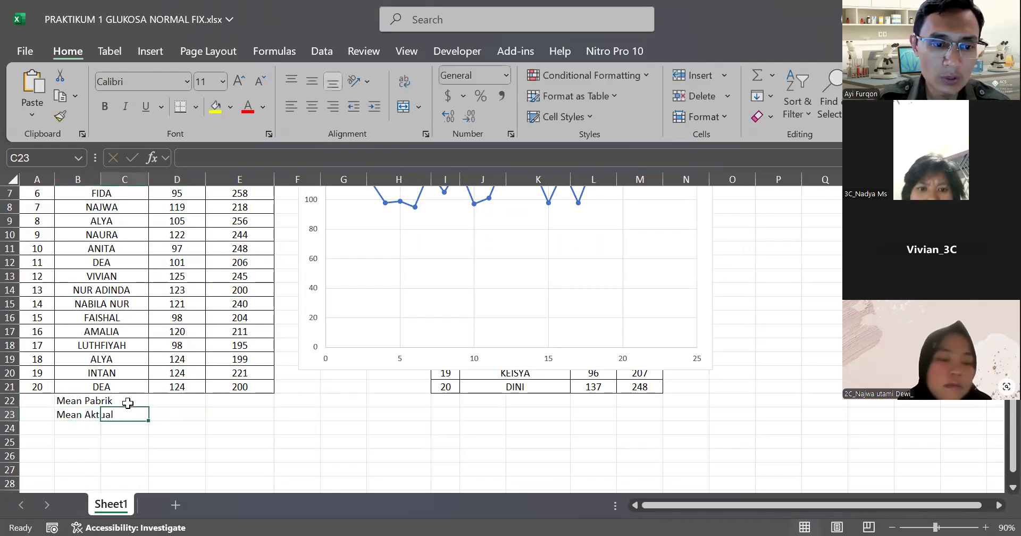
key("Right")
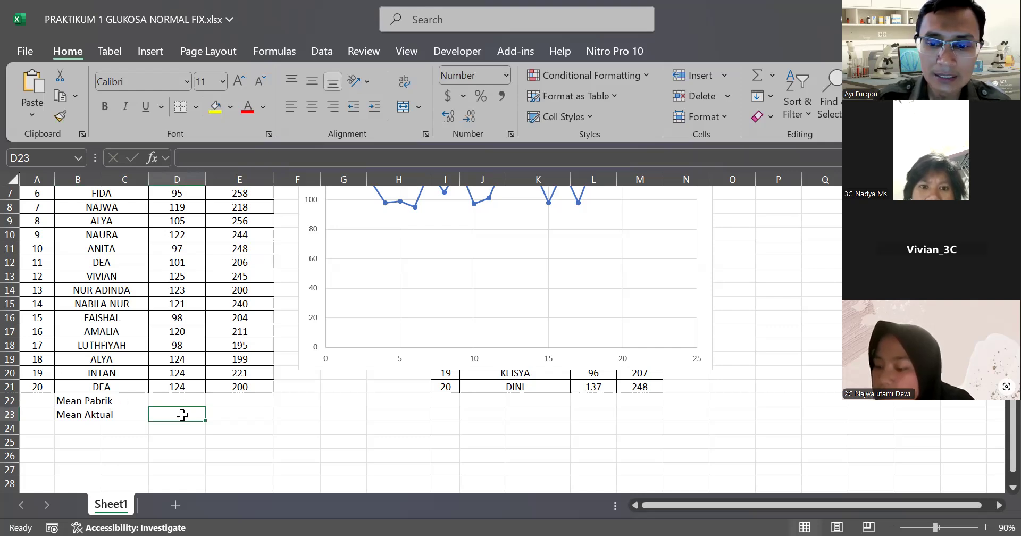
type("=")
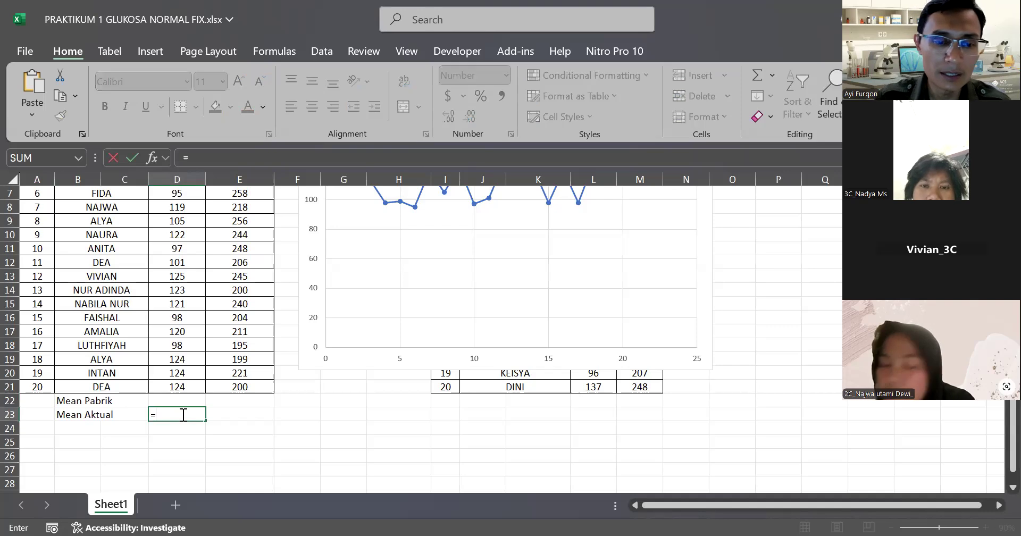
type("A")
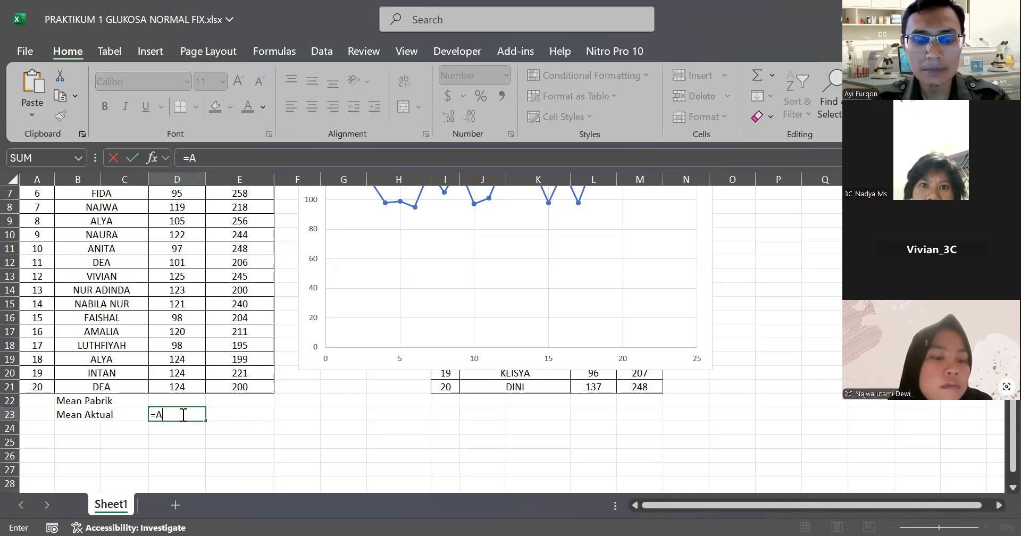
type("verage")
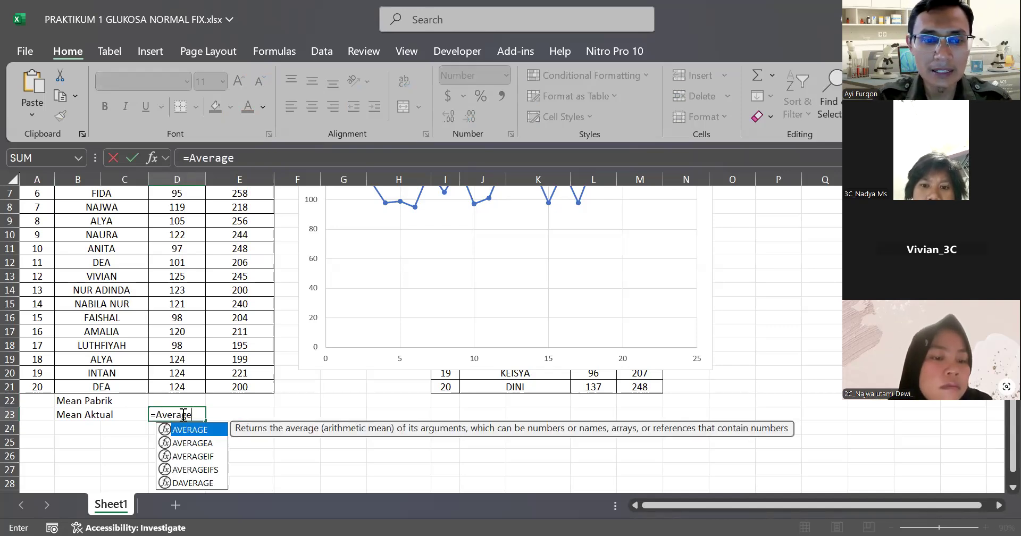
type("(")
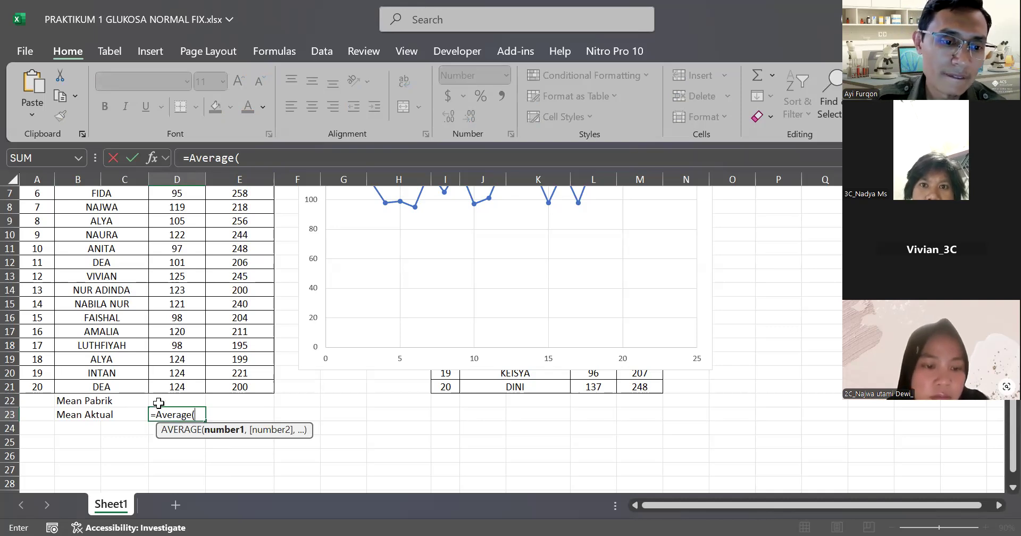
scroll(212, 317, "up", 2)
left_click_drag(187, 208, 191, 287)
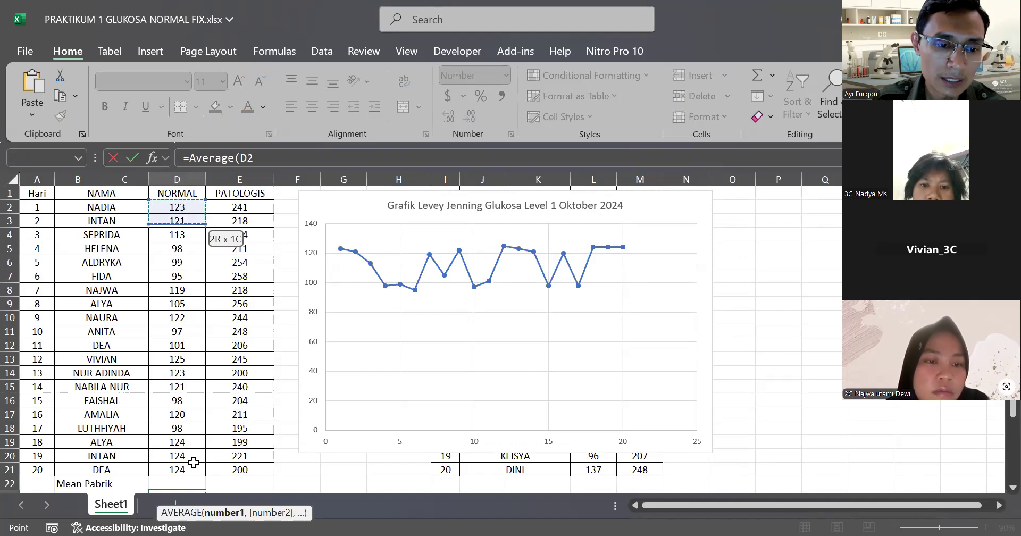
left_click_drag(194, 463, 194, 470)
scroll(423, 389, "down", 1)
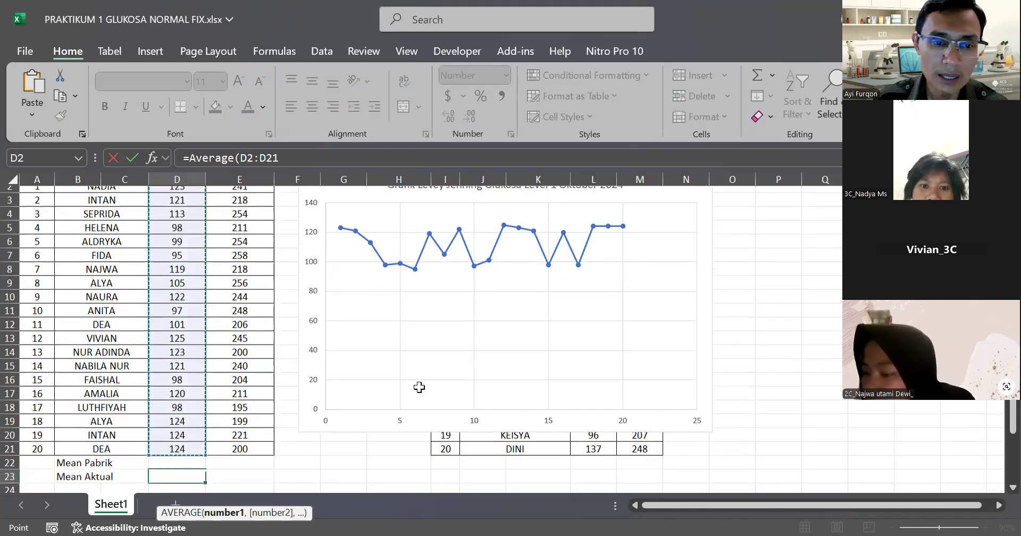
scroll(419, 387, "down", 3)
type(")")
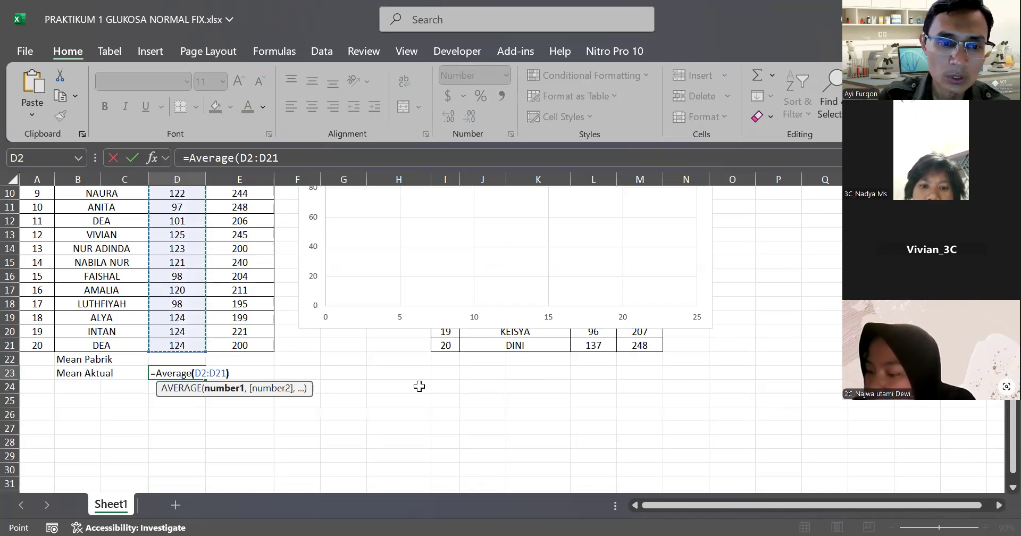
key("Return")
- Enter the label "Simp.Baku" in B24, directly under Mean Aktual
key("Up")
key("Left")
key("Left")
key("Down")
type("SEPRIDA")
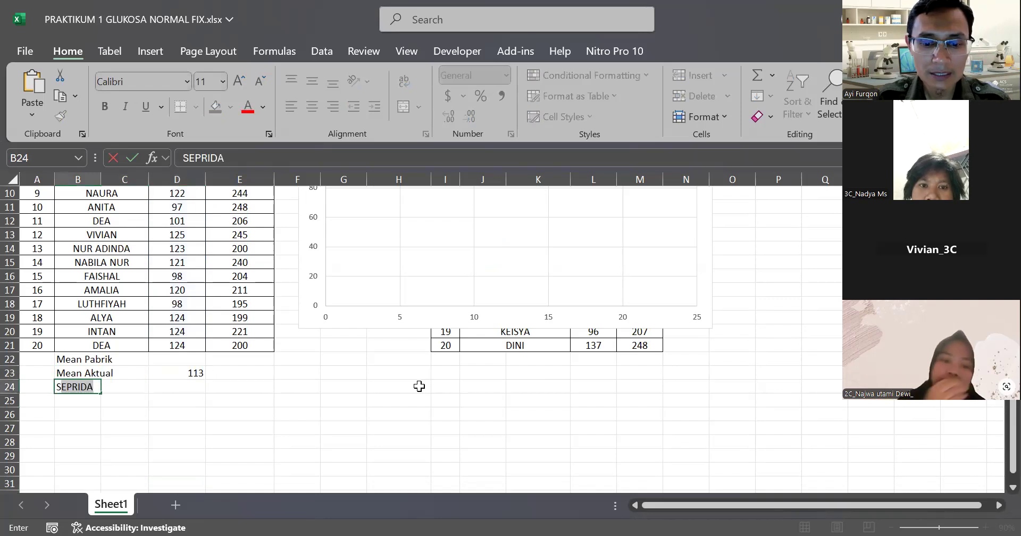
type("imp")
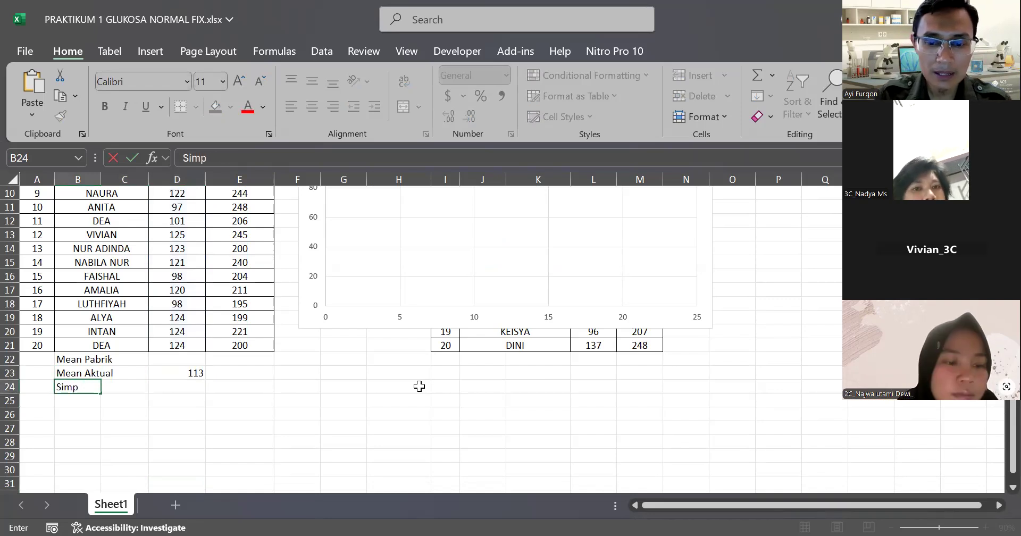
type(".Baku")
key("Return")
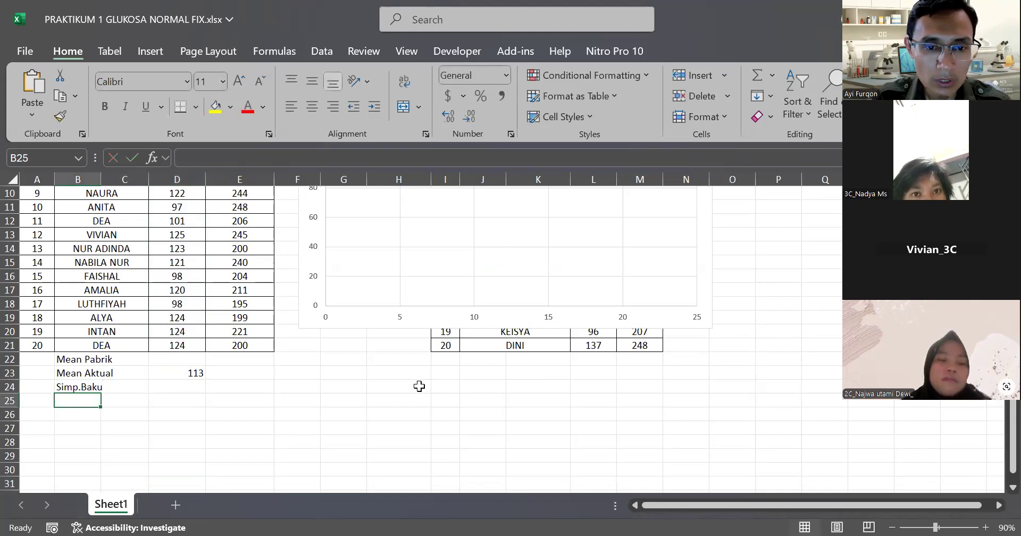
- Enter the label "Batas 3SD" in B25, directly under Simp.Baku
scroll(419, 386, "up", 2)
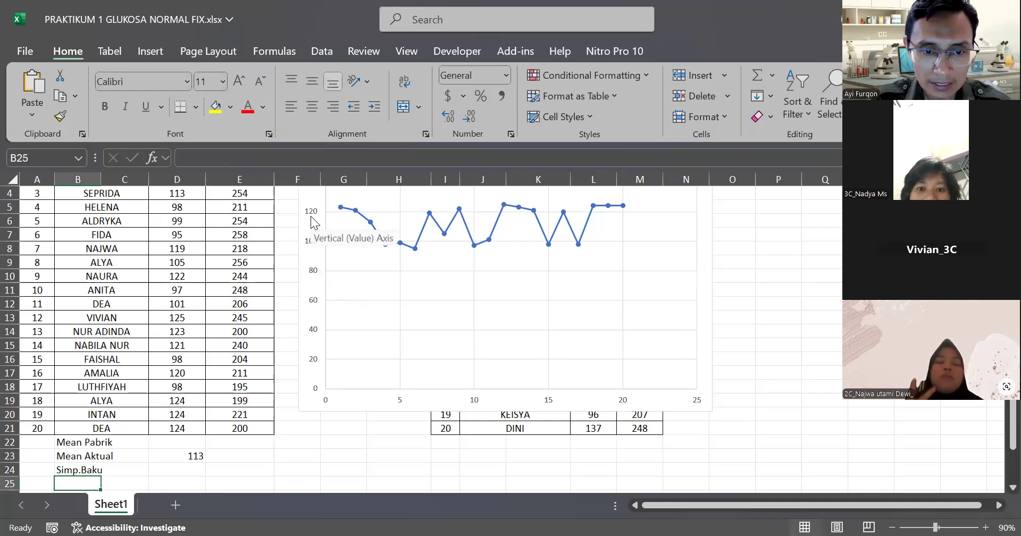
scroll(312, 222, "up", 1)
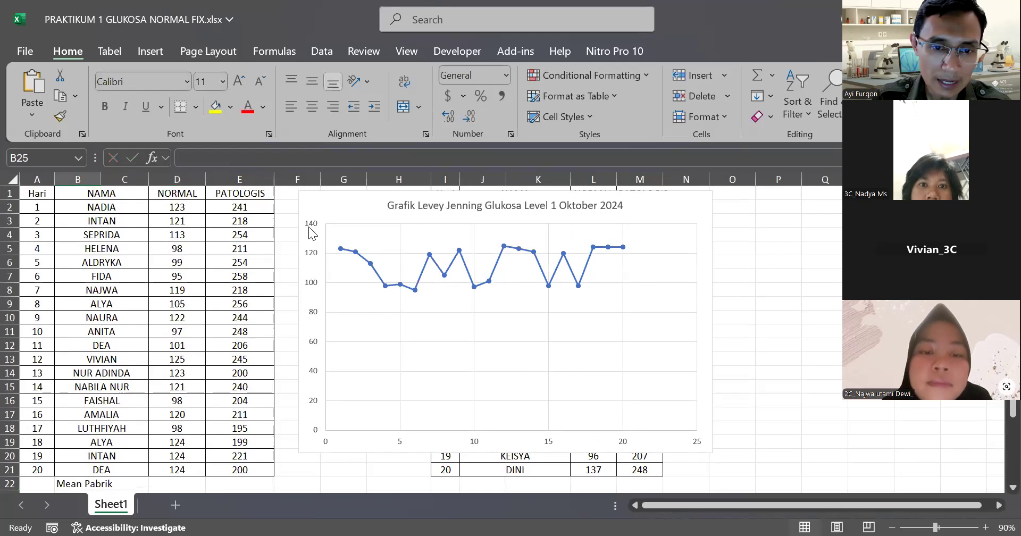
scroll(337, 294, "down", 2)
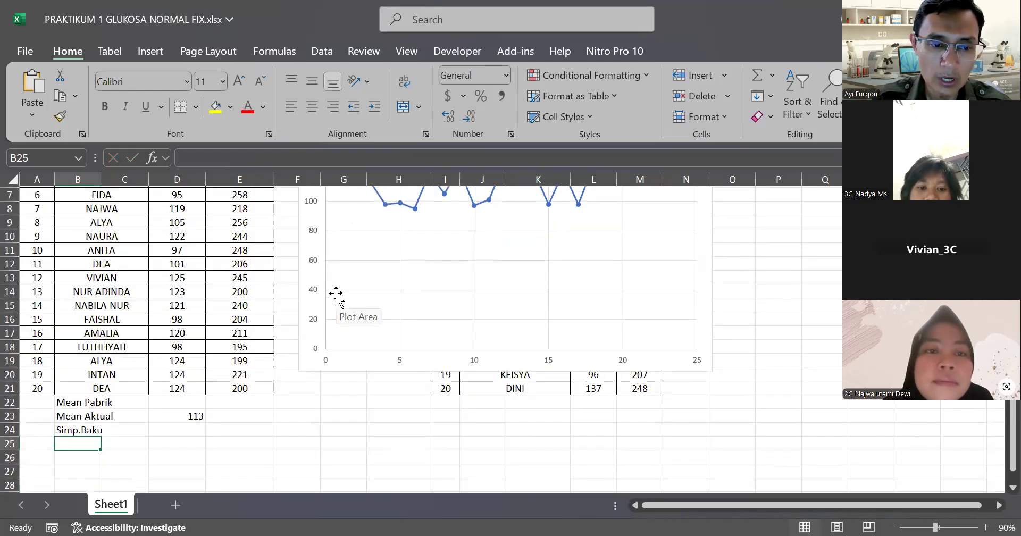
scroll(336, 294, "down", 1)
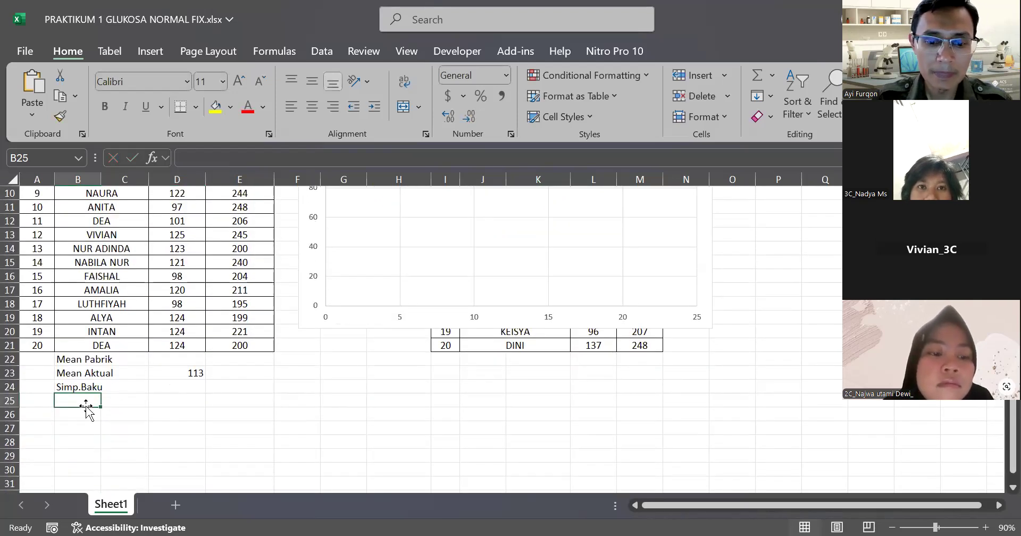
type("Batas")
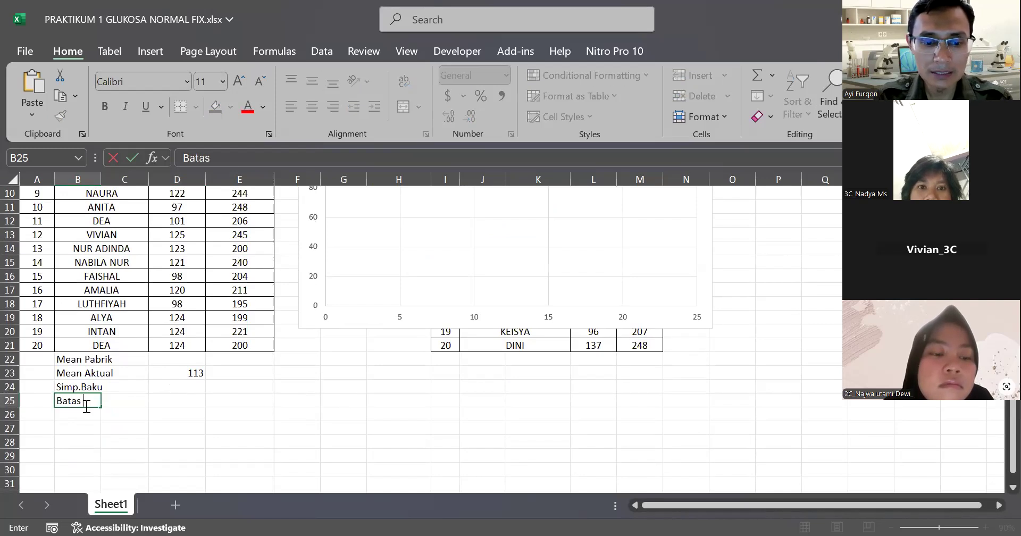
type(" 3SD")
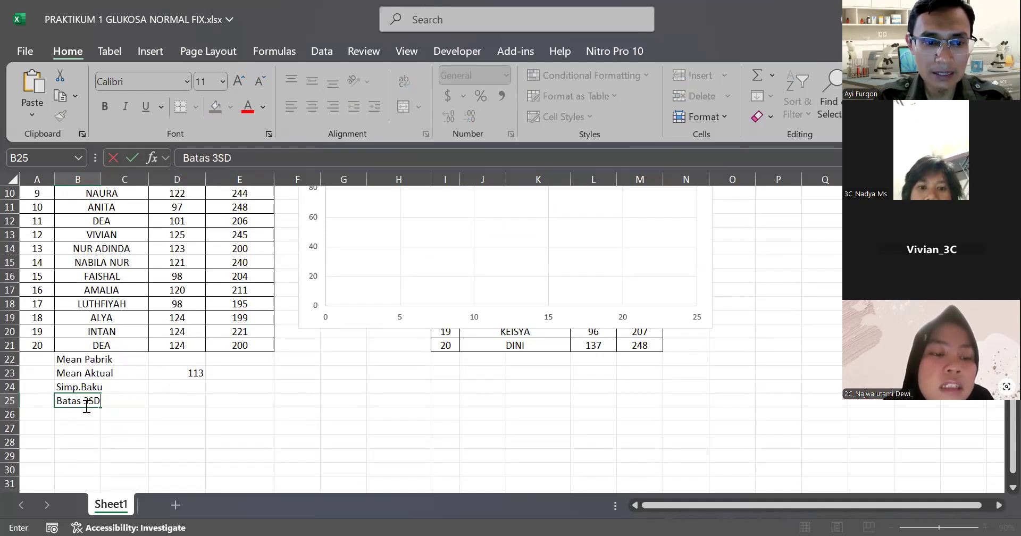
key("Return")
- Enter the labels "Batas 2SD" in B26 and "Batas 1SD" in B27
type("Batas ")
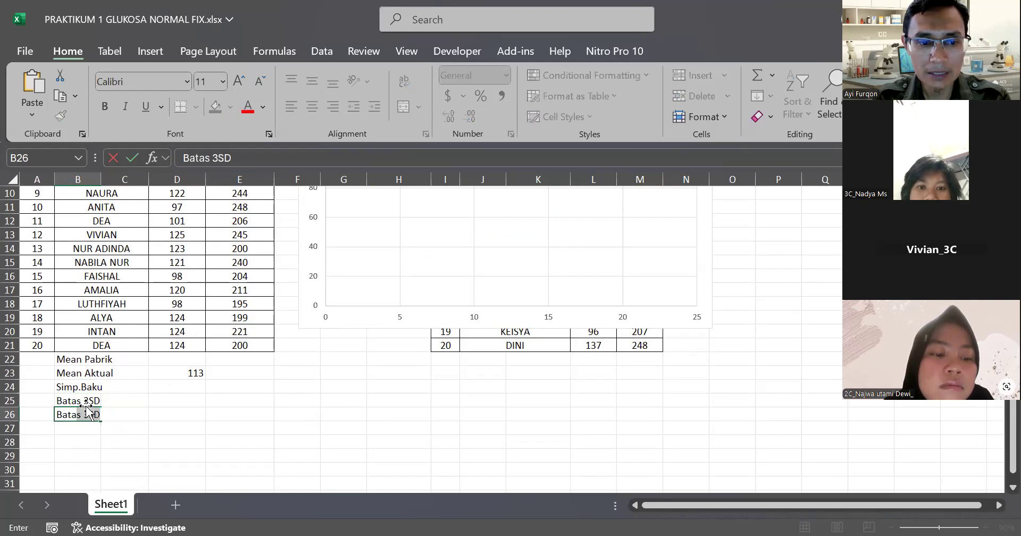
type("2SD")
key("Return")
type("Batas")
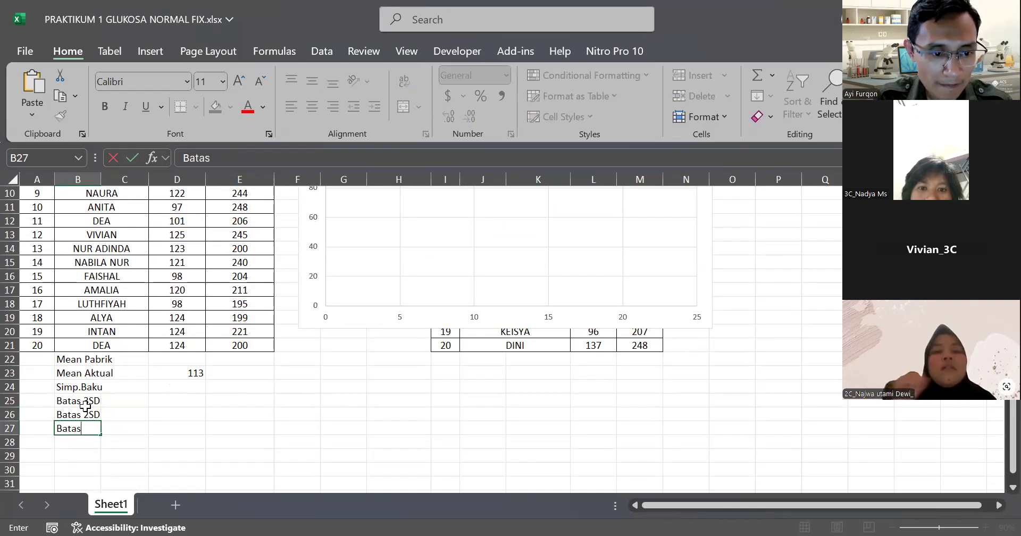
type(" 1SD")
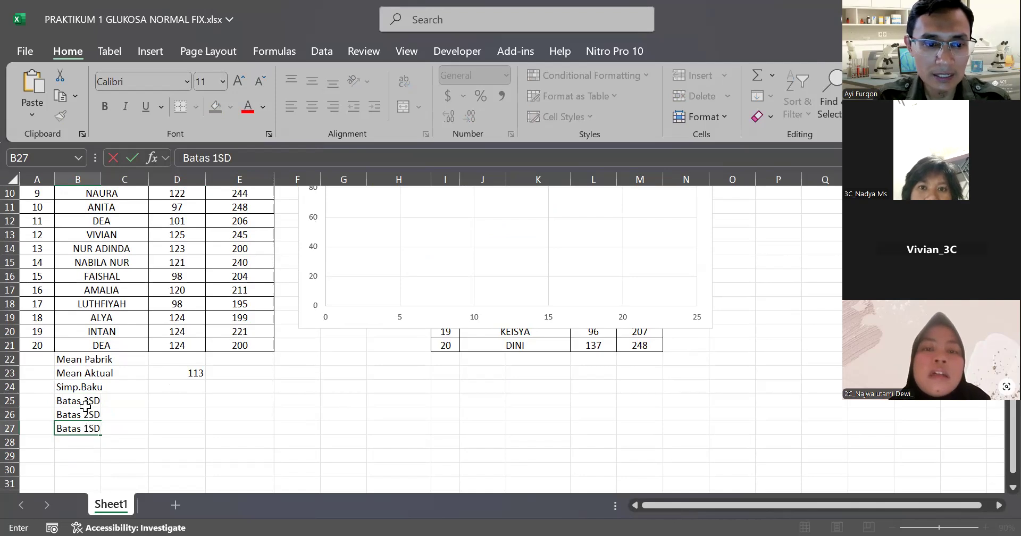
key("Return")
- Enter the labels "Mean" in B28 and "Batas -1SD" in B29
type("Mean")
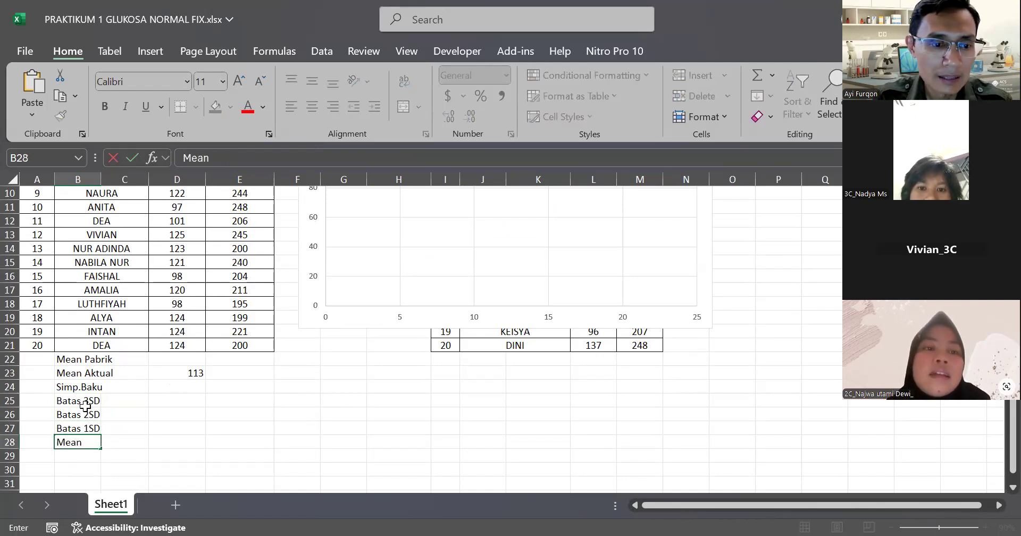
key("Return")
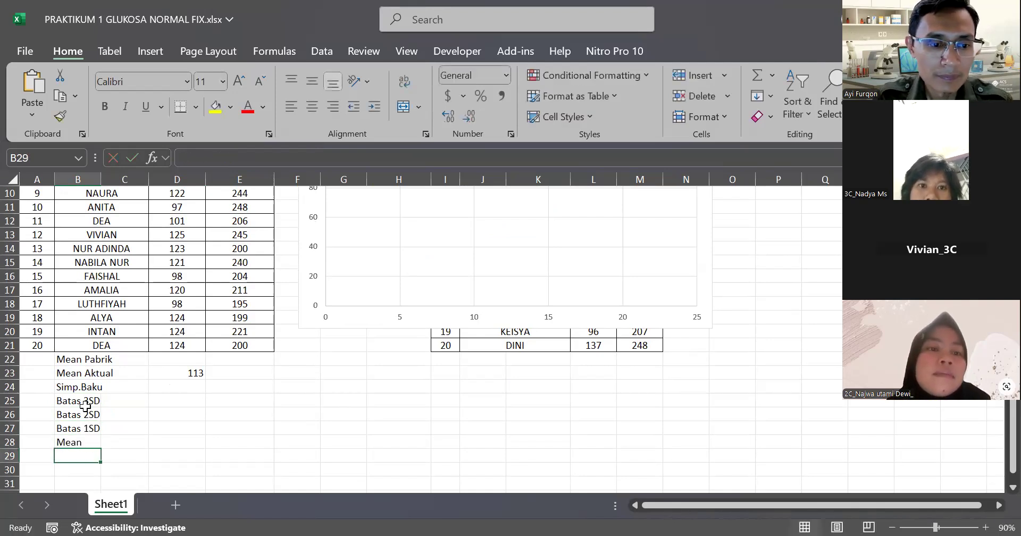
type("Batas")
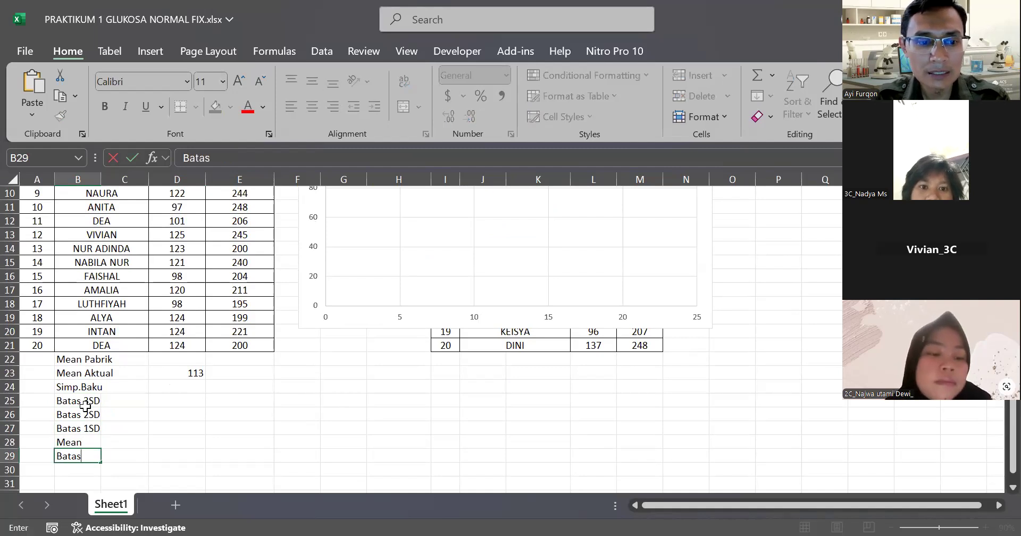
type(" -")
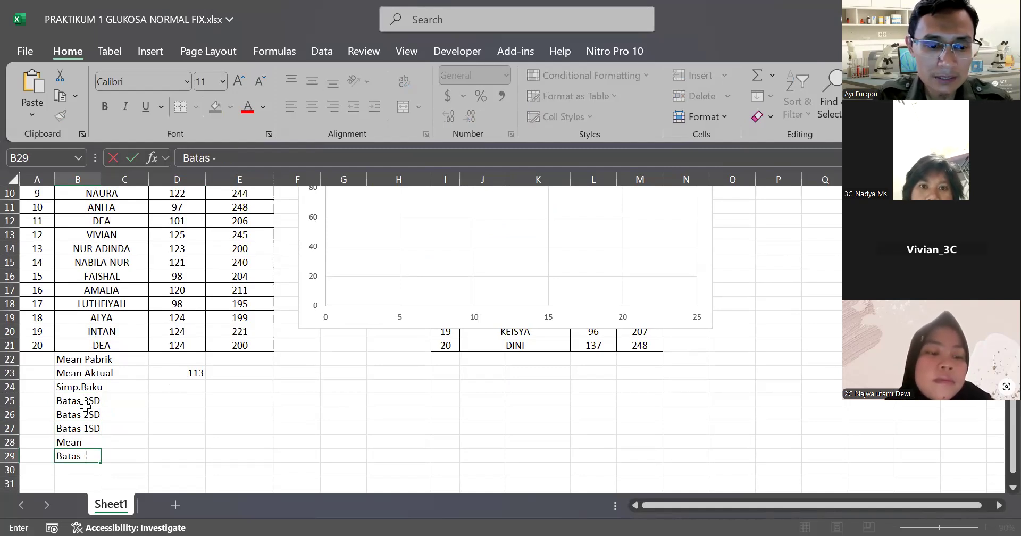
type("1SD")
key("Return")
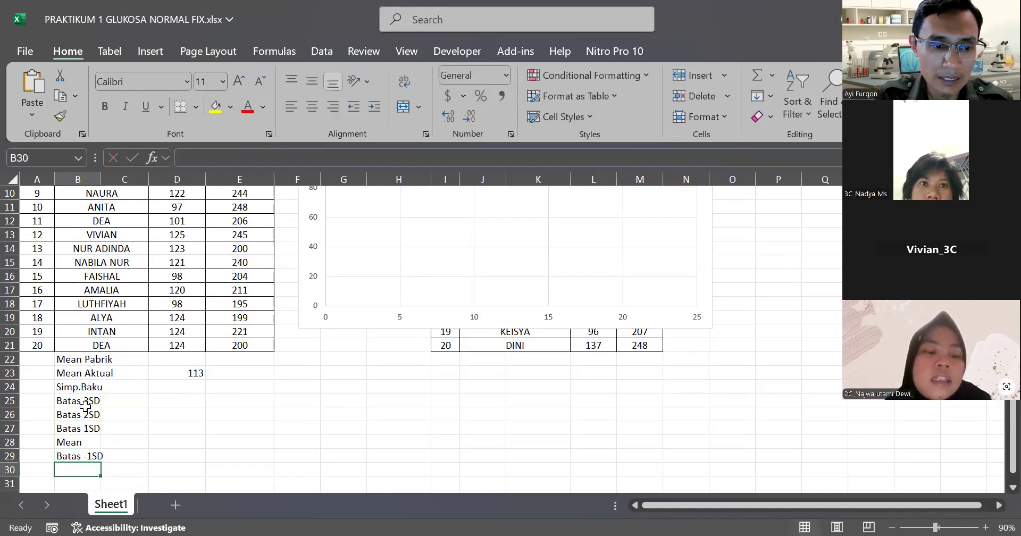
- Enter the labels "Batas -2SD" in B30 and "Batas -3SD" in B31
type("Bata")
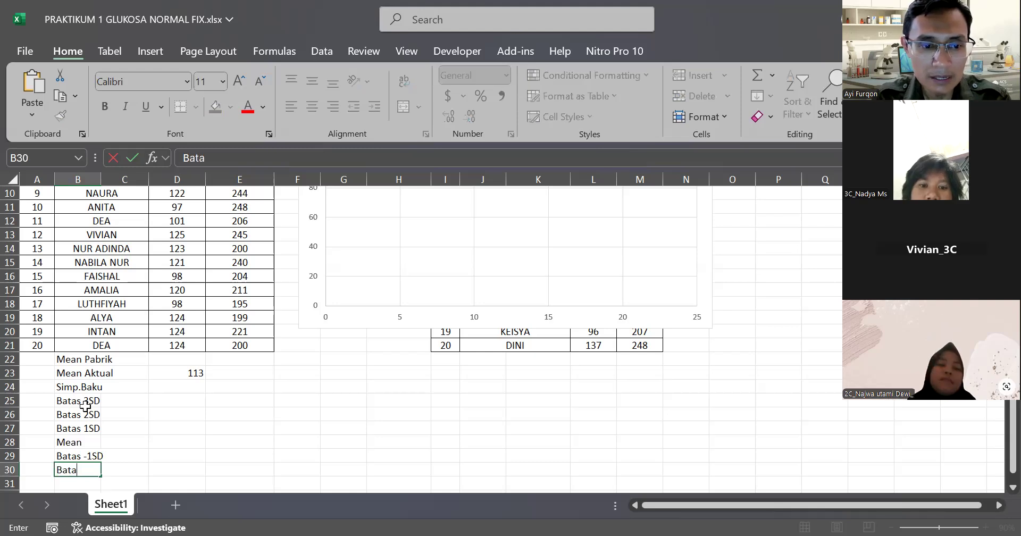
type("s -2SD")
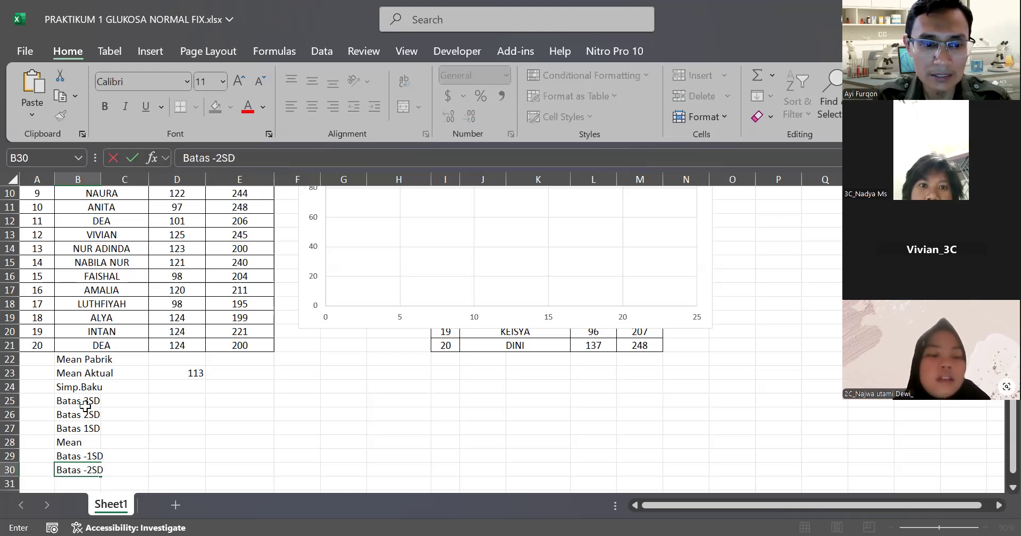
key("Return")
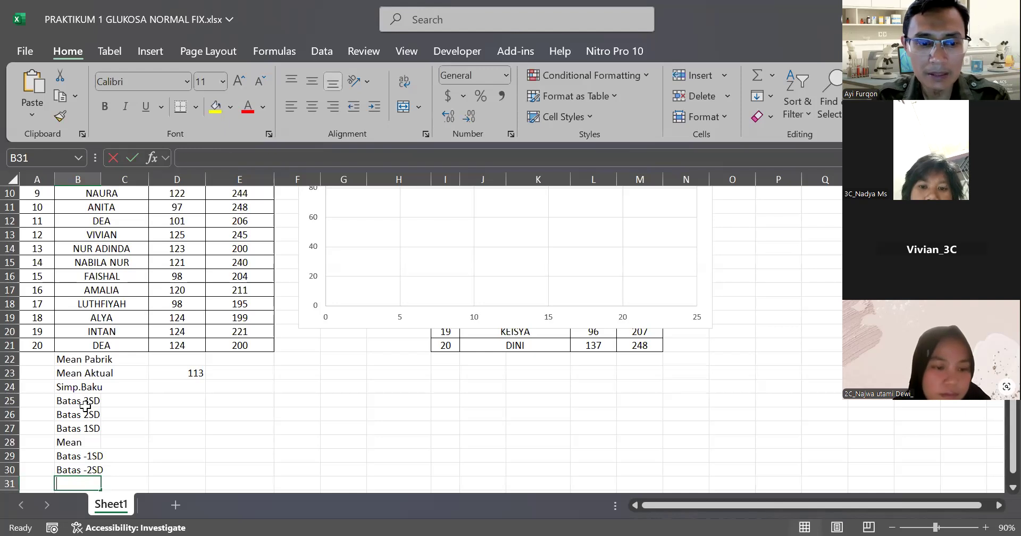
type("Batas -")
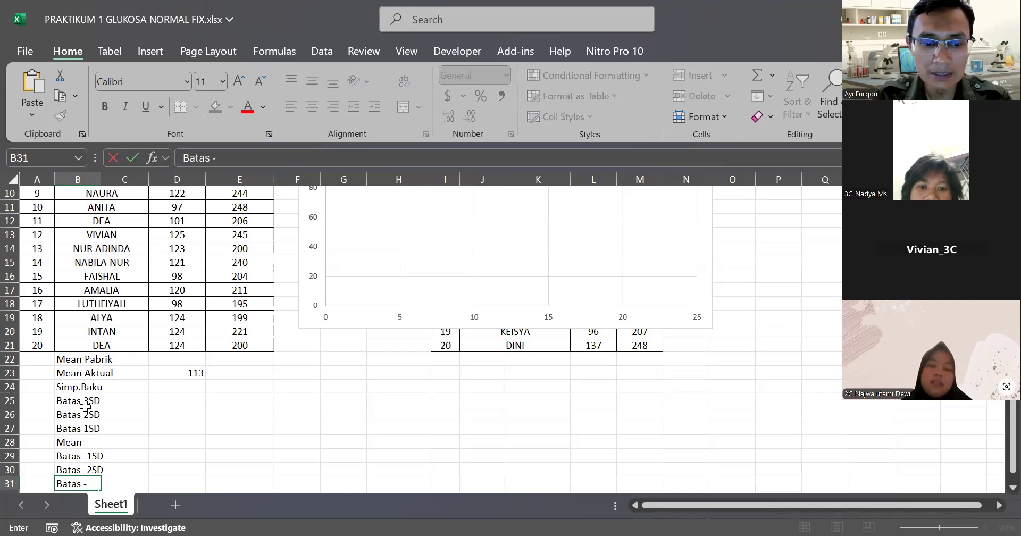
type("3SD")
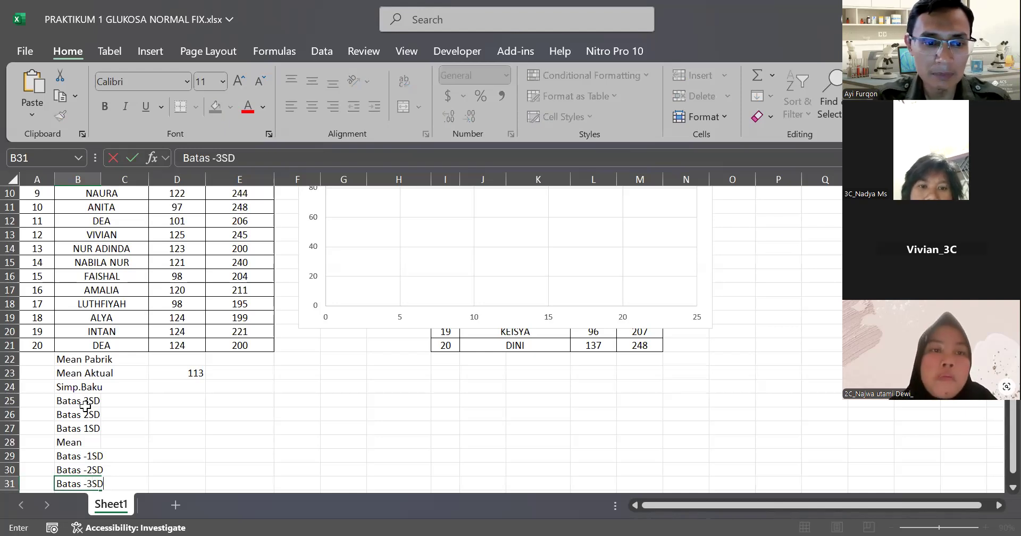
key("Return")
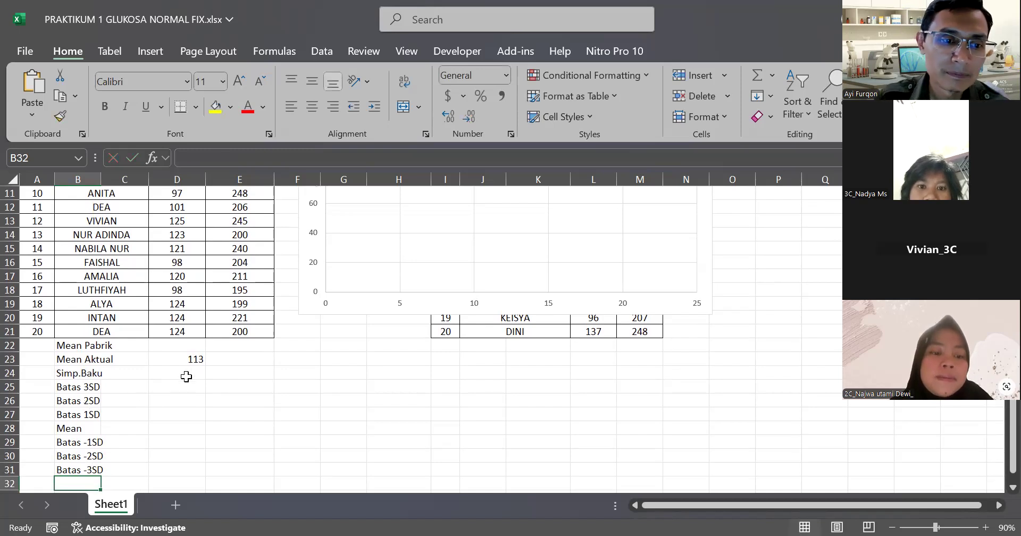
- Calculate the standard deviation of the normal values in D24, beside Simp.Baku, with =STDEV(D2:D21)
left_click(200, 358)
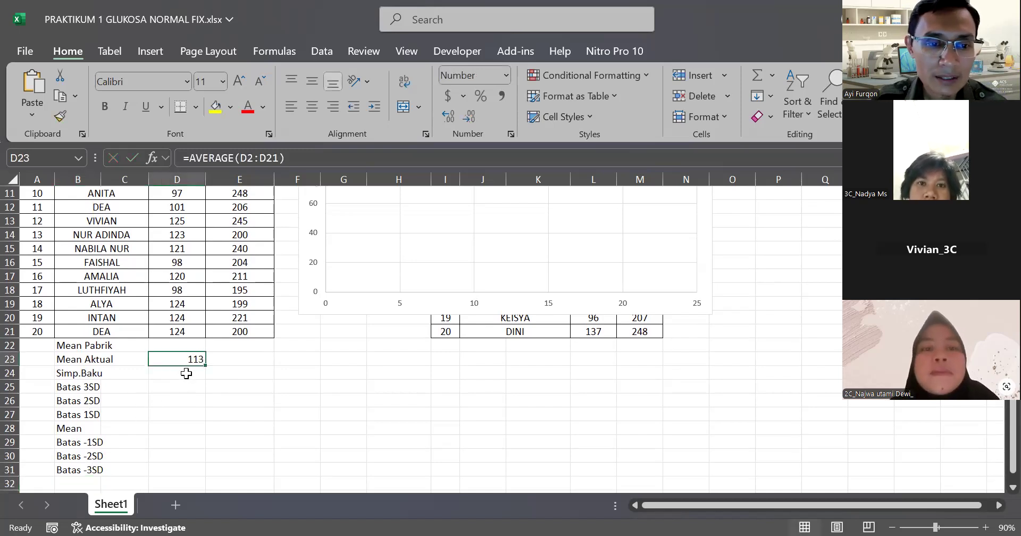
left_click(186, 372)
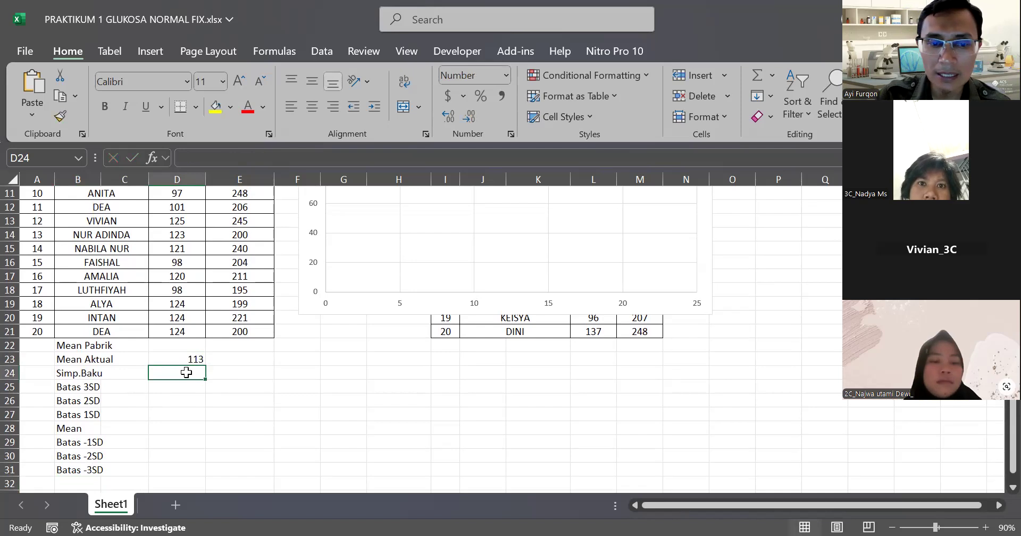
type("=")
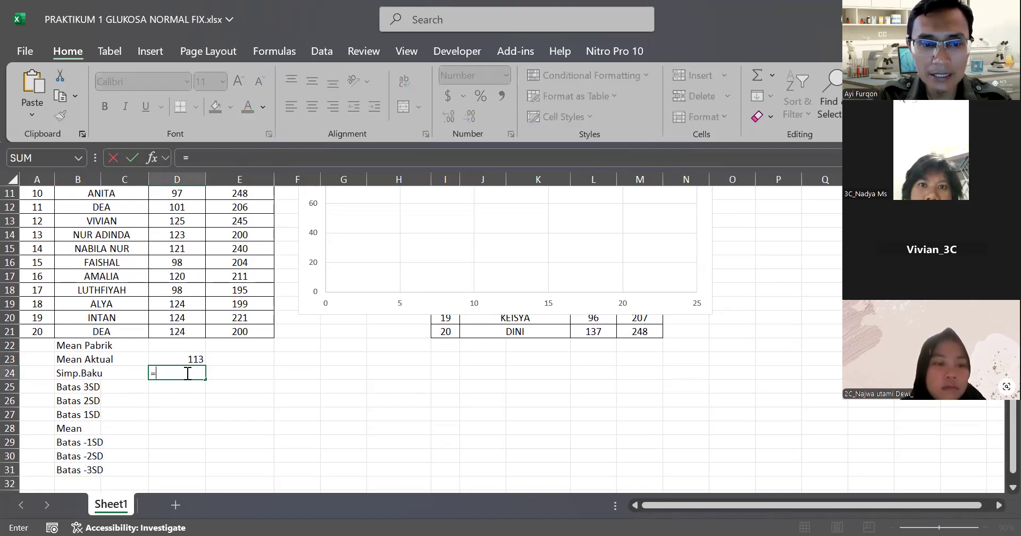
type("stdev")
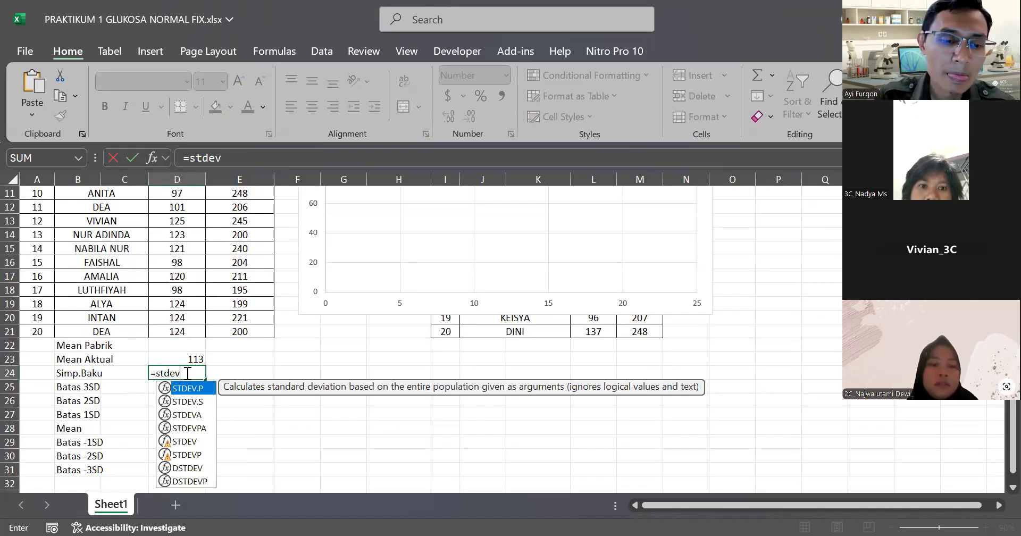
type("(")
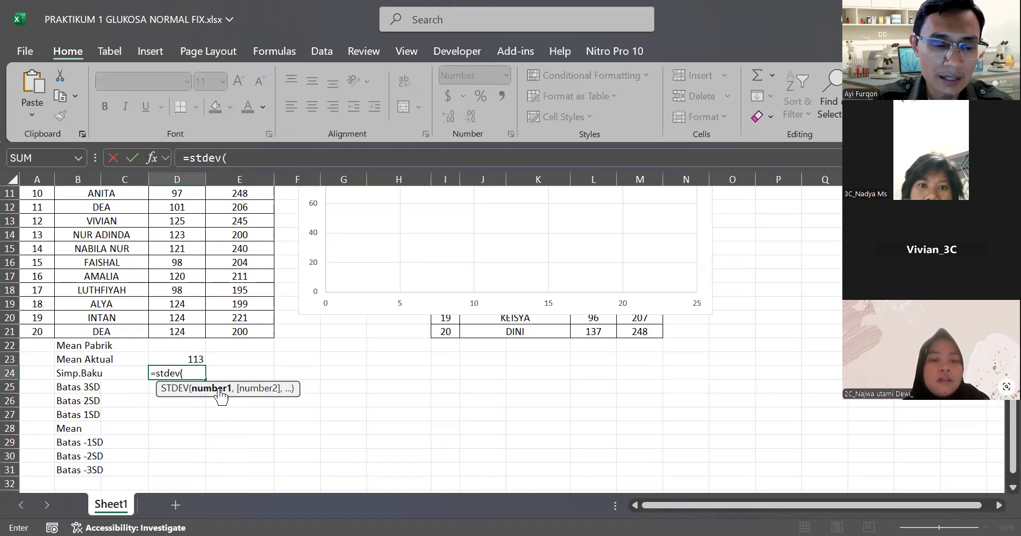
left_click(182, 330)
left_click_drag(182, 320, 191, 205)
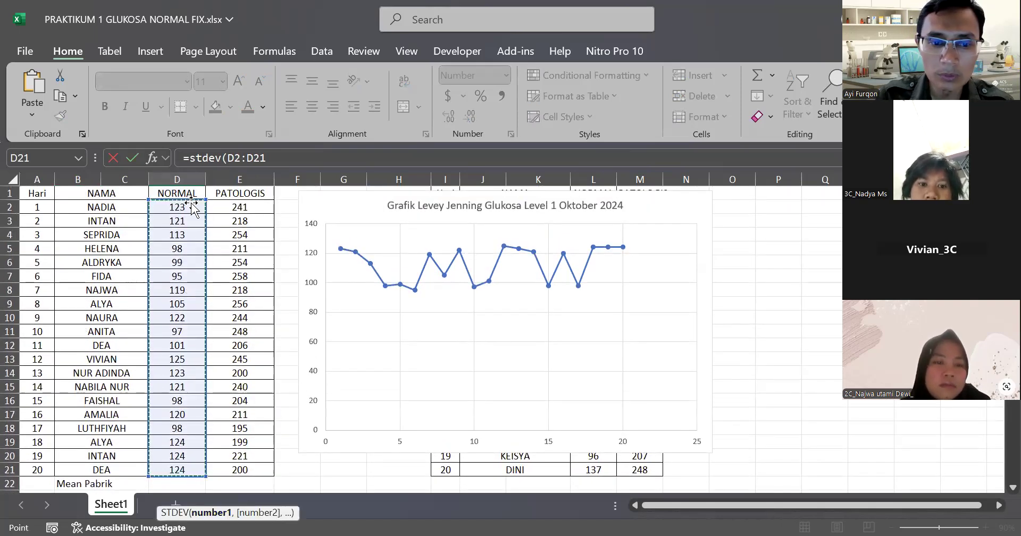
key("Return")
scroll(190, 315, "down", 1)
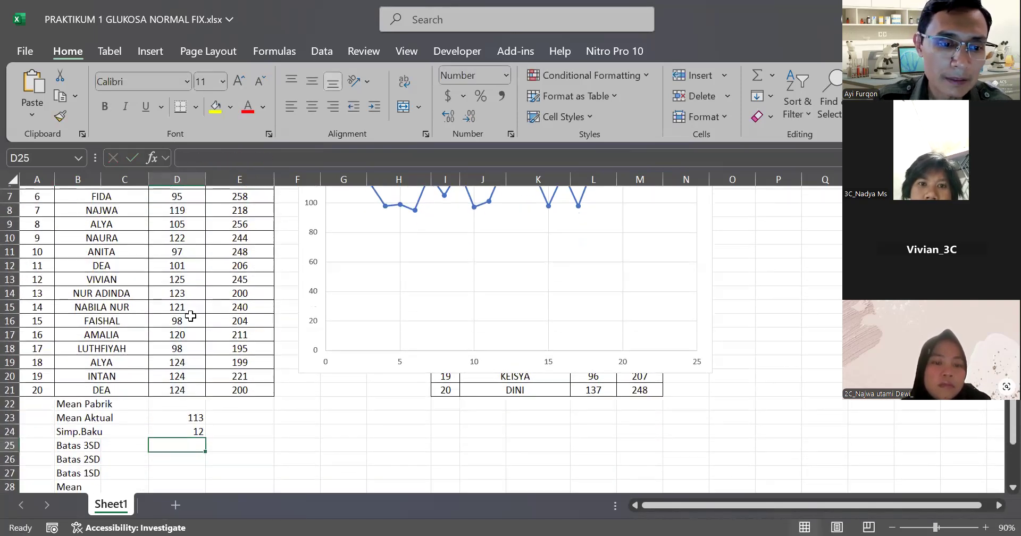
scroll(199, 391, "down", 1)
left_click(197, 388)
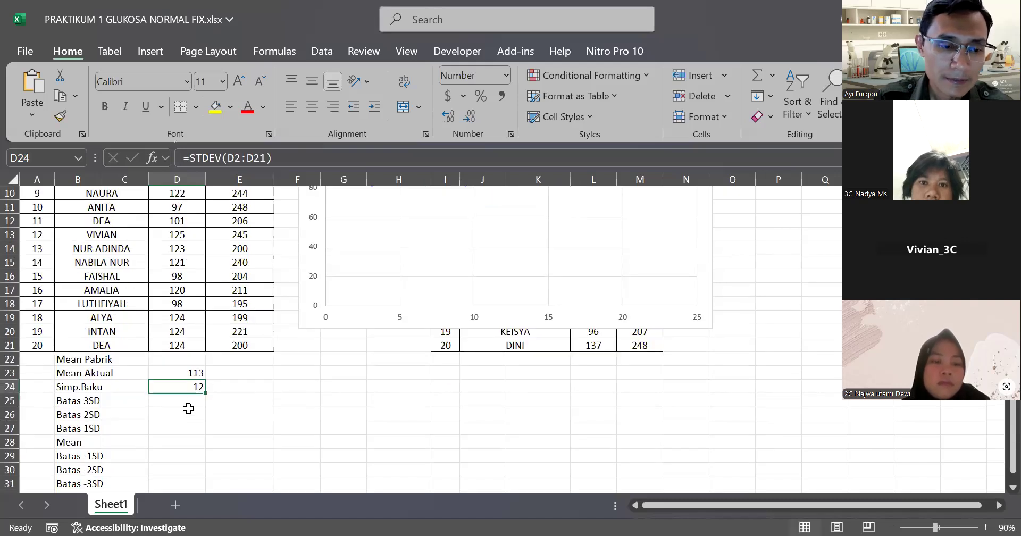
- Calculate the Batas 3SD limit in D25 with the formula =D23+3*D24
left_click(188, 400)
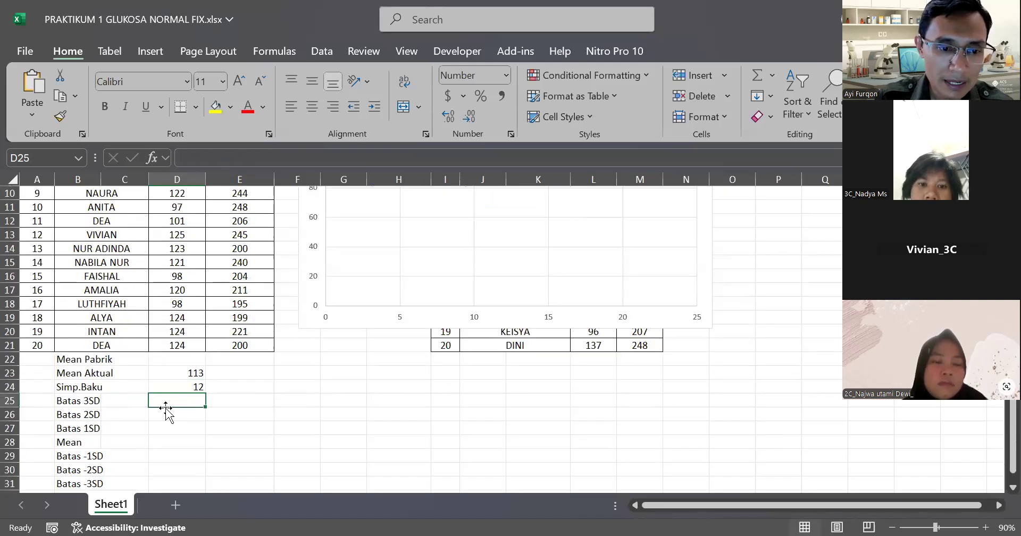
type("=")
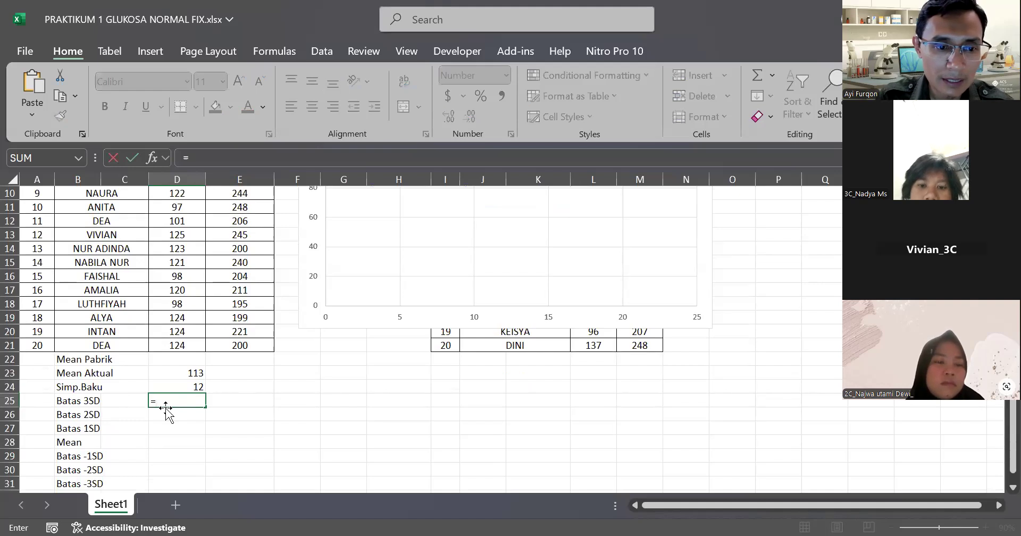
key("Up")
key("Up")
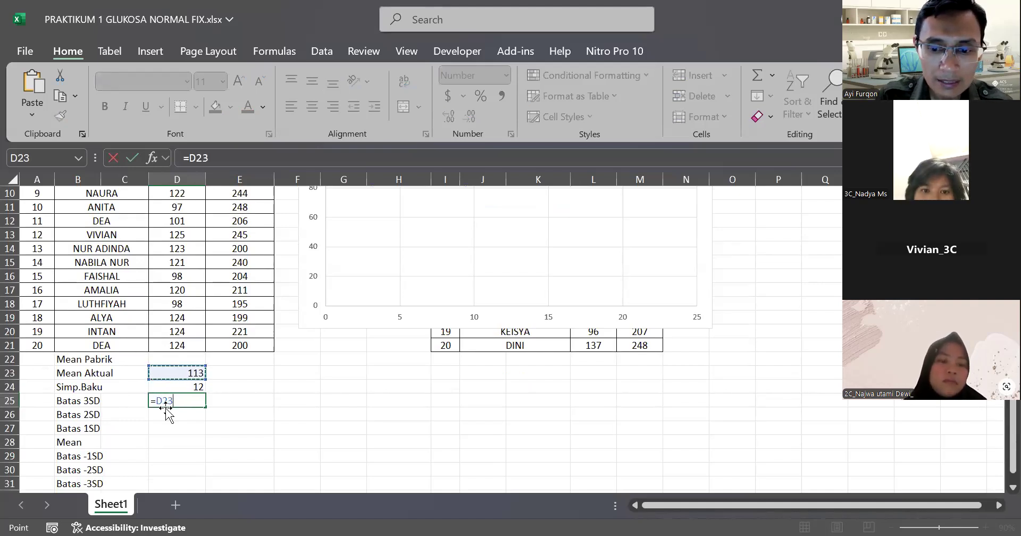
type("+")
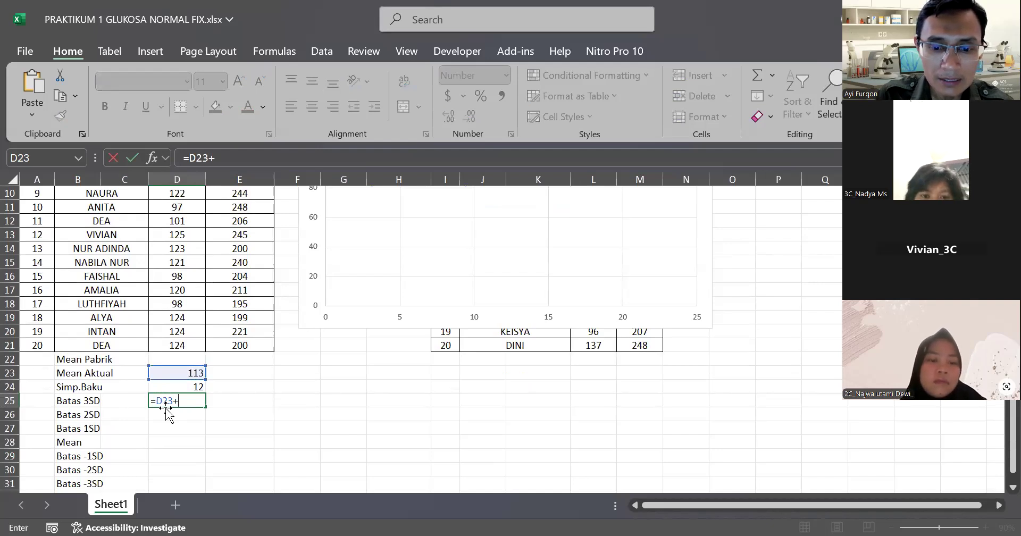
type("3*")
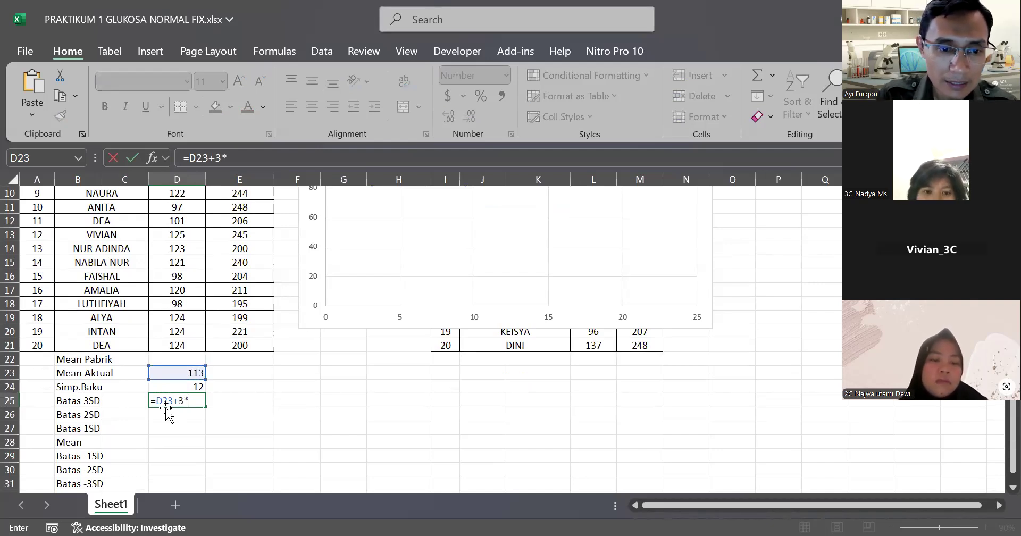
left_click(174, 387)
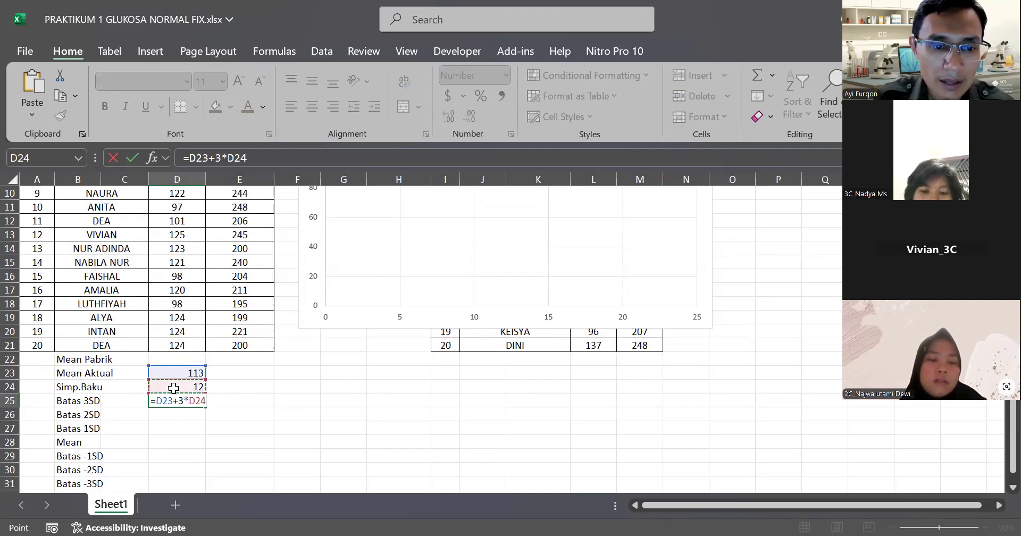
key("Return")
key("Up")
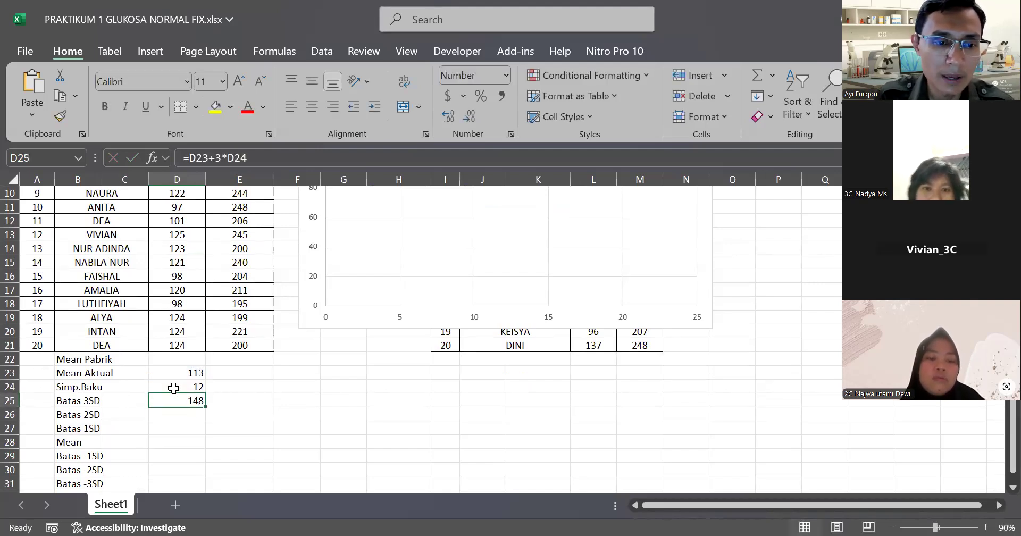
- Extend the Simp.Baku label in B24 to read "Simp.Baku (SD)"
key("Left")
key("Left")
key("Up")
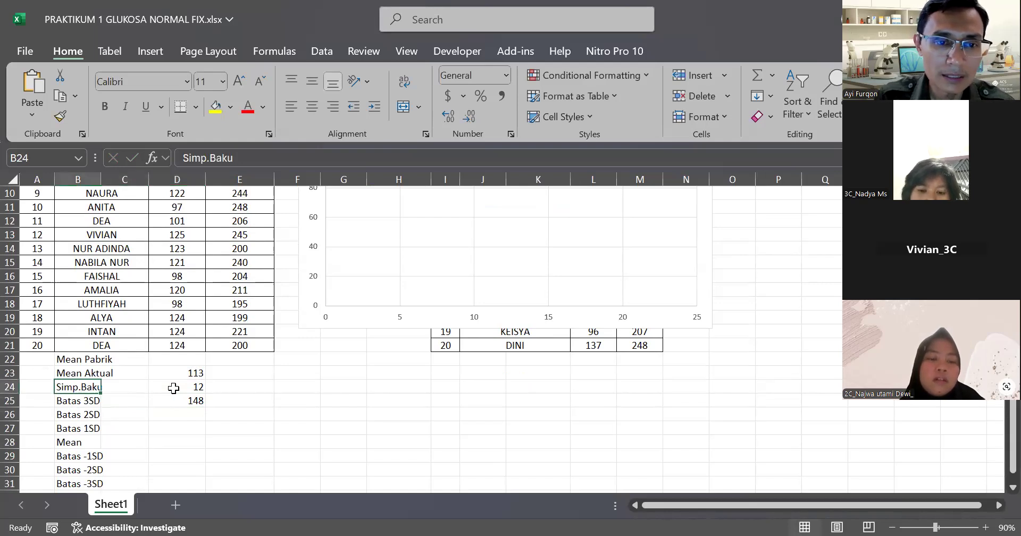
left_click(270, 163)
type("(SD)")
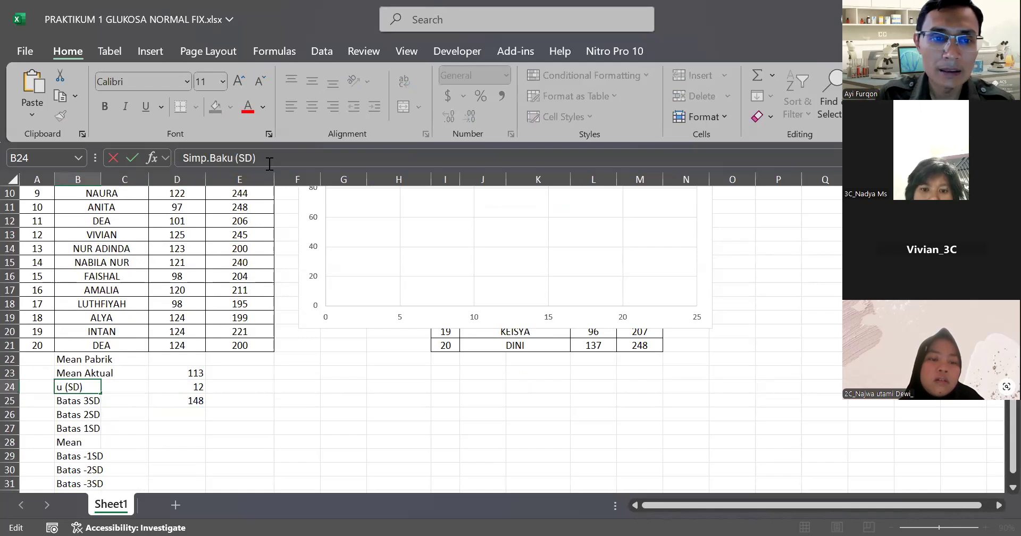
key("Return")
- Extend the Mean Aktual label in B23 to read "Mean Aktual (target)"
key("Down")
key("Down")
key("Up")
key("Up")
key("Up")
key("Up")
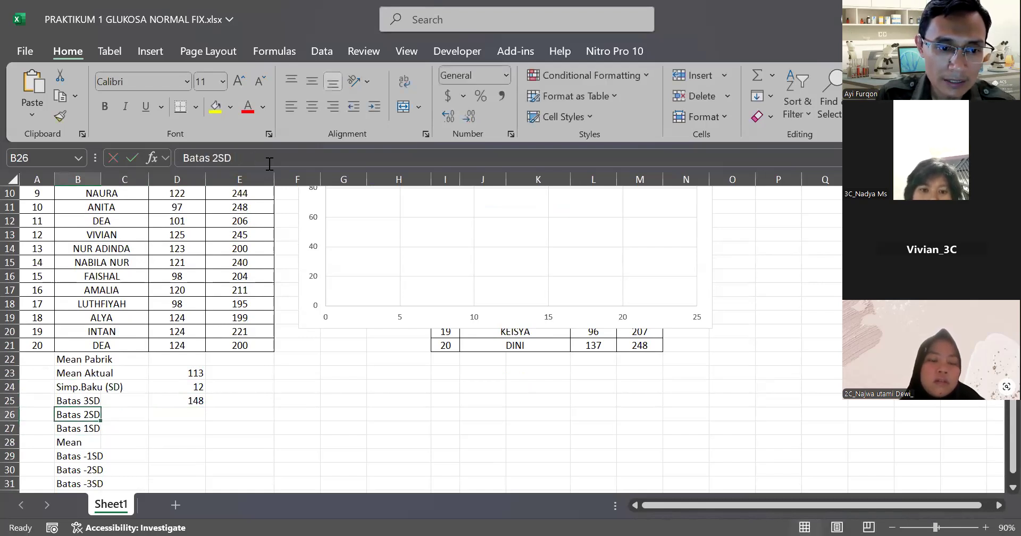
key("F2")
type("(target")
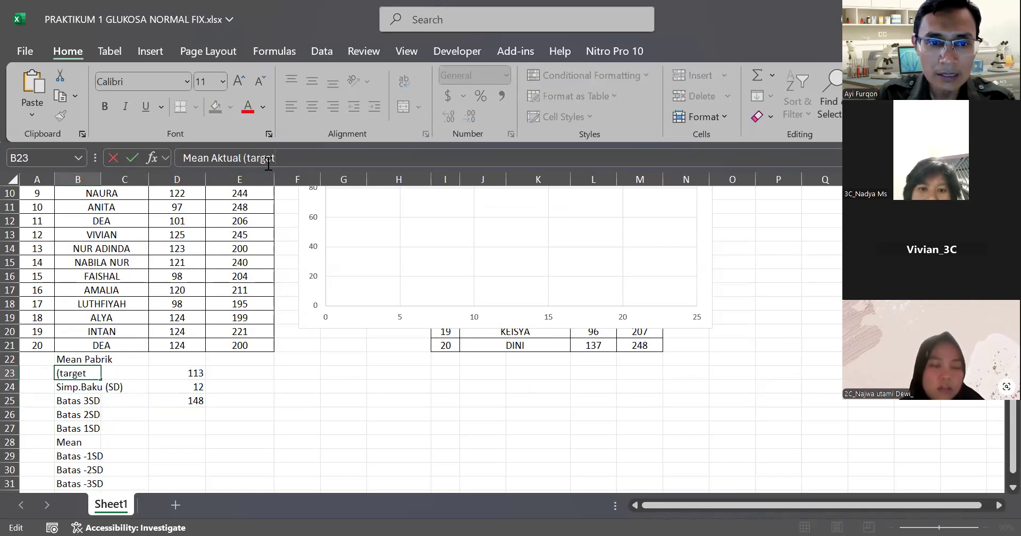
type(")")
key("Return")
- Calculate the Batas 2SD limit in D26 with the formula =D23+2*D24
key("Down")
key("Down")
key("Right")
key("Right")
key("Up")
key("Down")
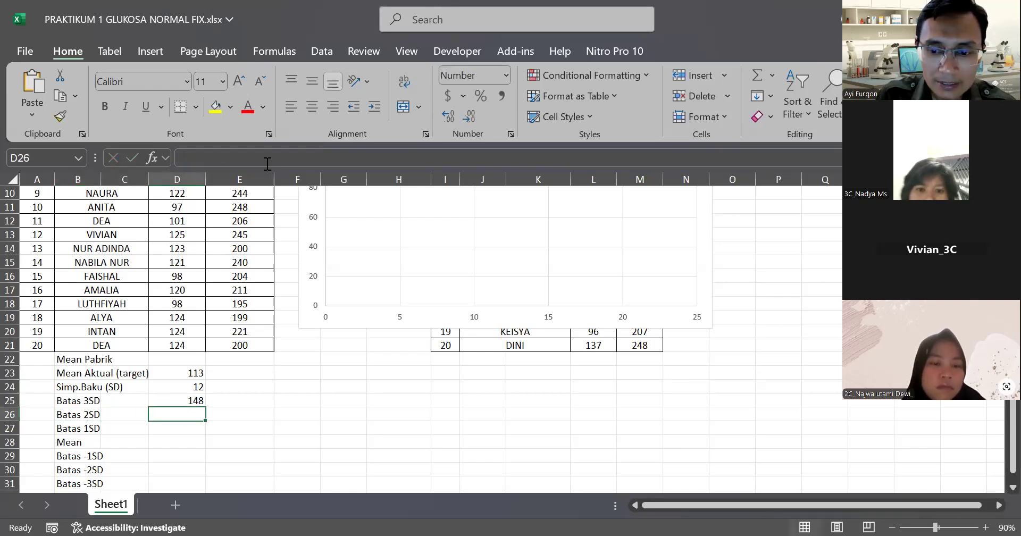
type("=")
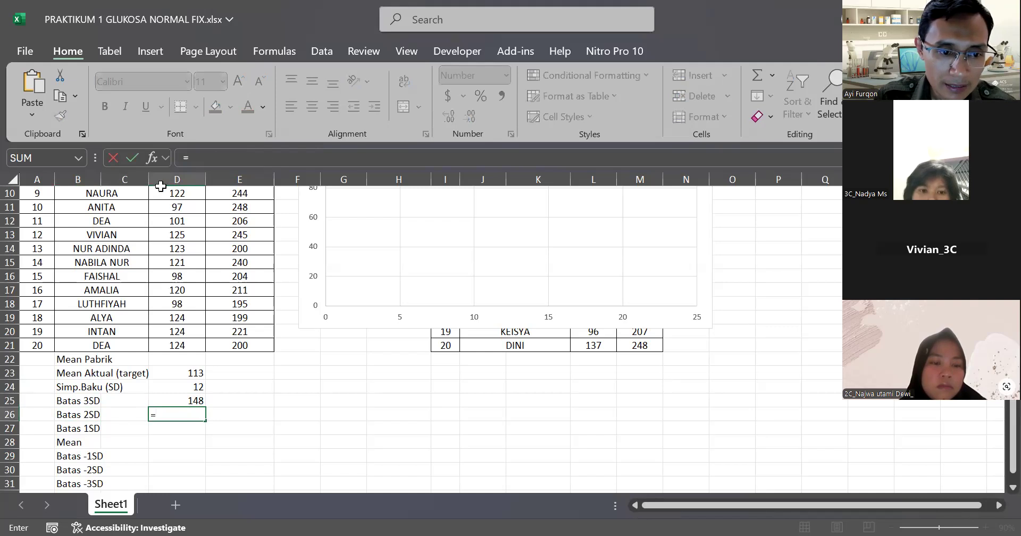
left_click(195, 375)
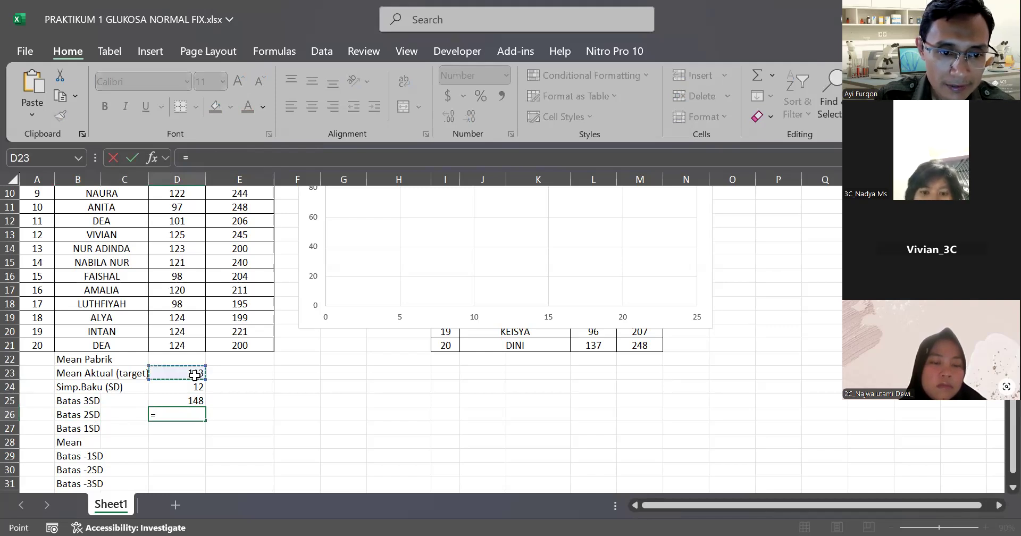
type("+")
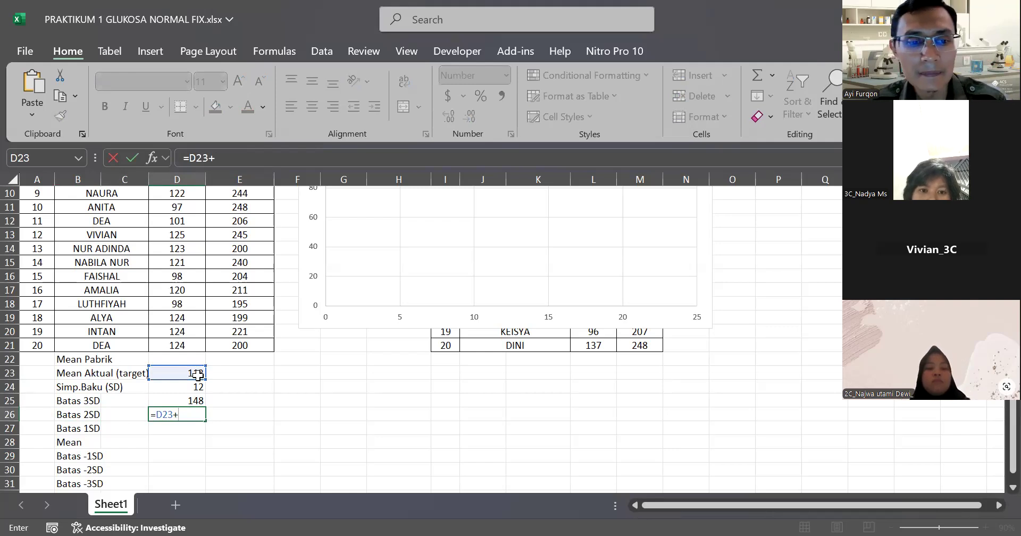
type("2*")
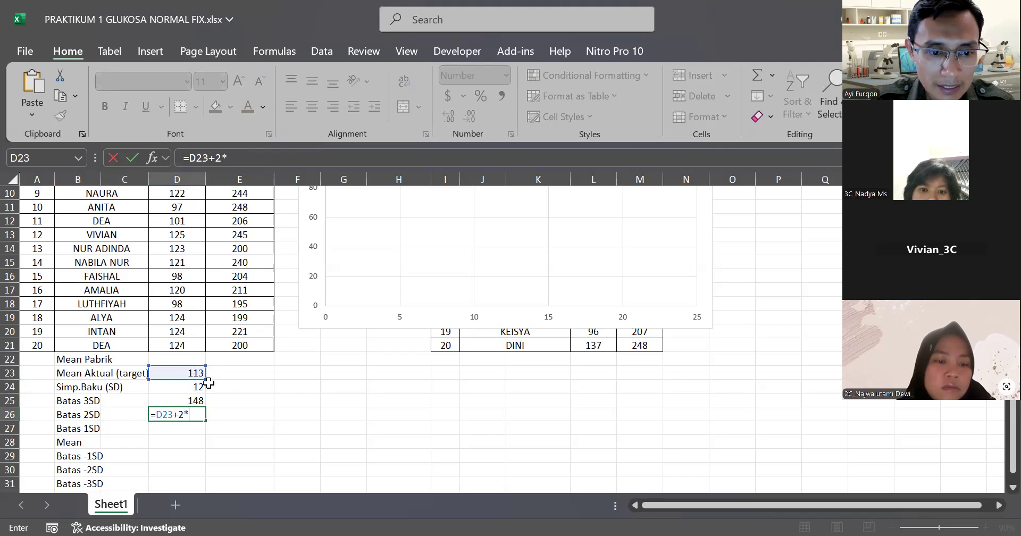
left_click(197, 387)
key("Return")
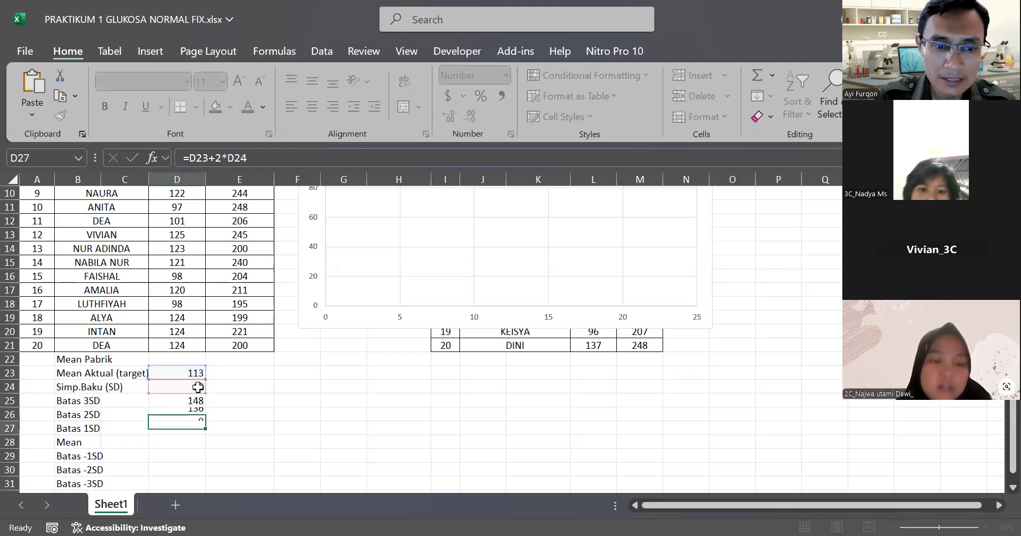
- Calculate the Batas 1SD limit in D27 with the formula =D23+D24
type("=")
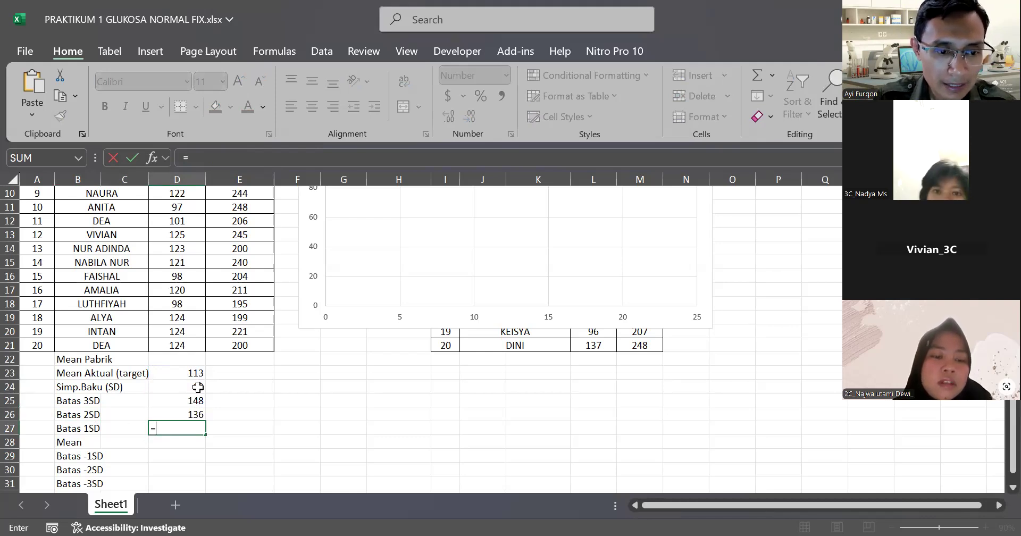
left_click(193, 372)
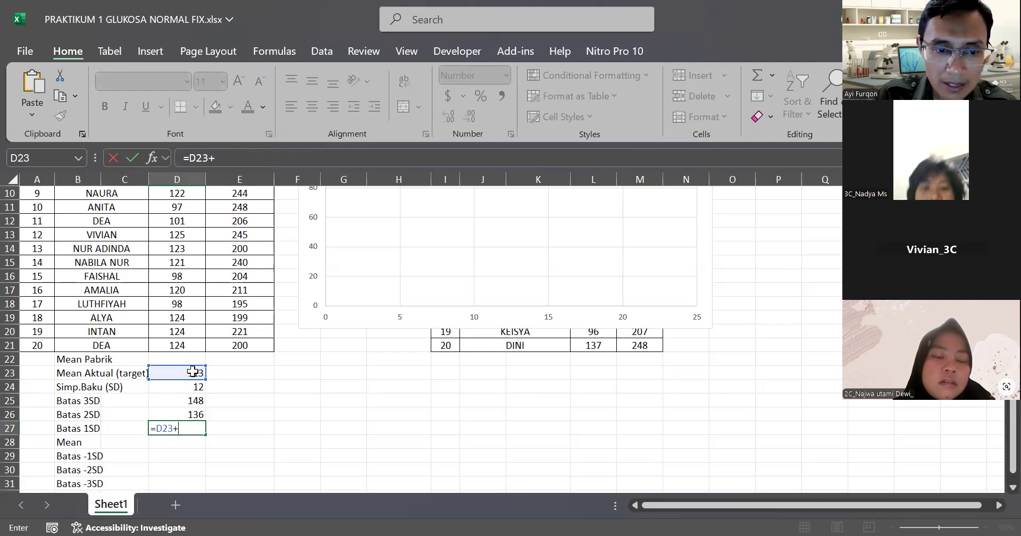
type("+")
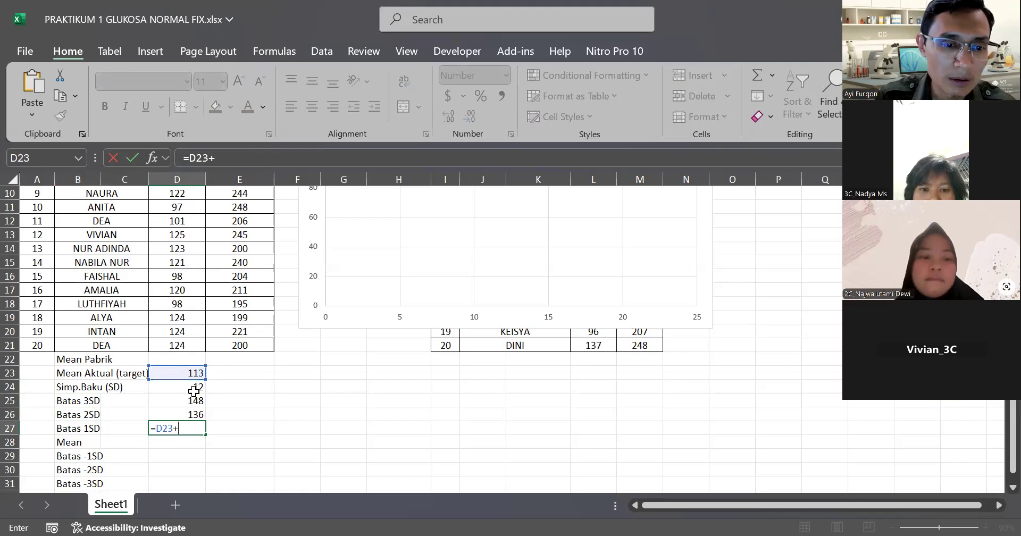
left_click(194, 391)
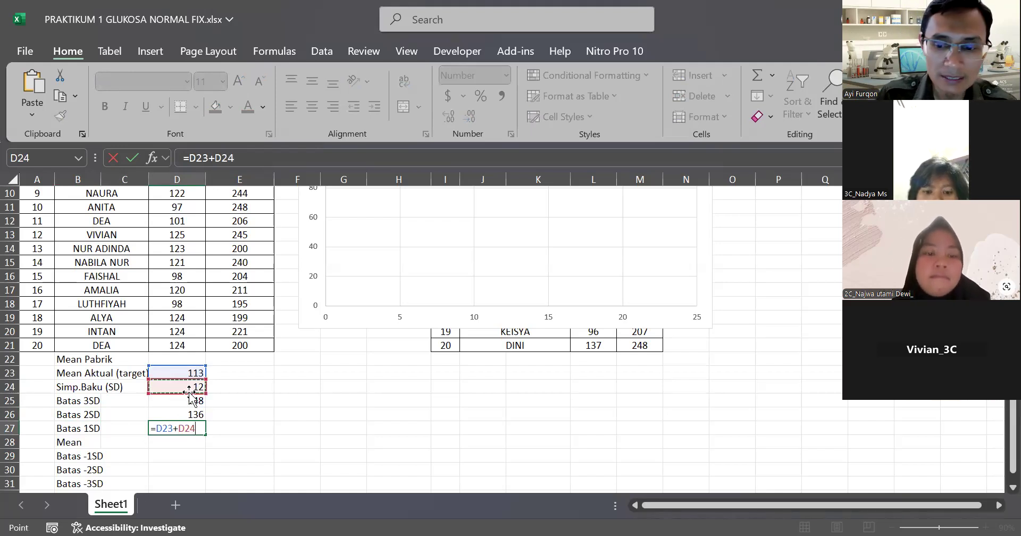
key("Return")
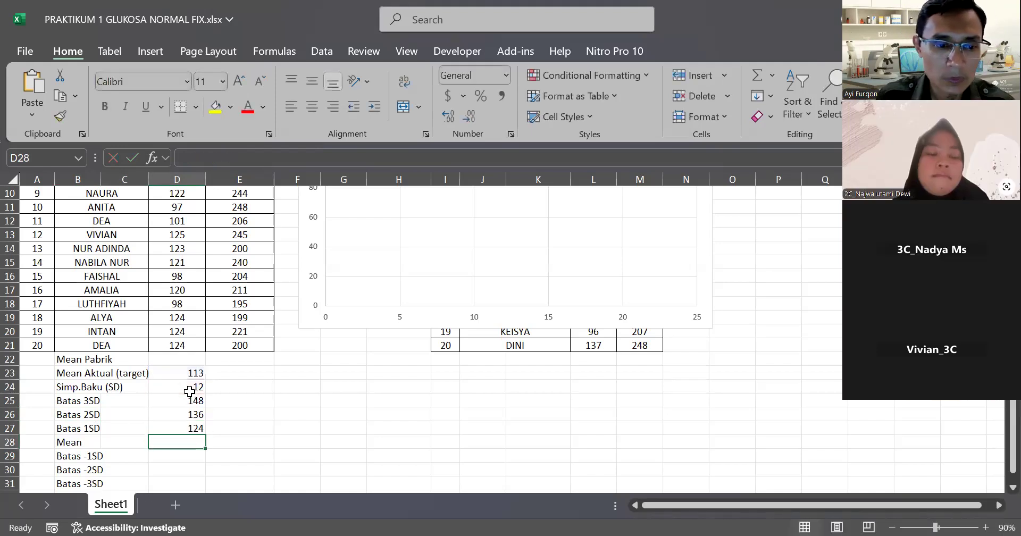
- Fill the Mean row in D28 with a reference to the actual mean, =D23
type("=")
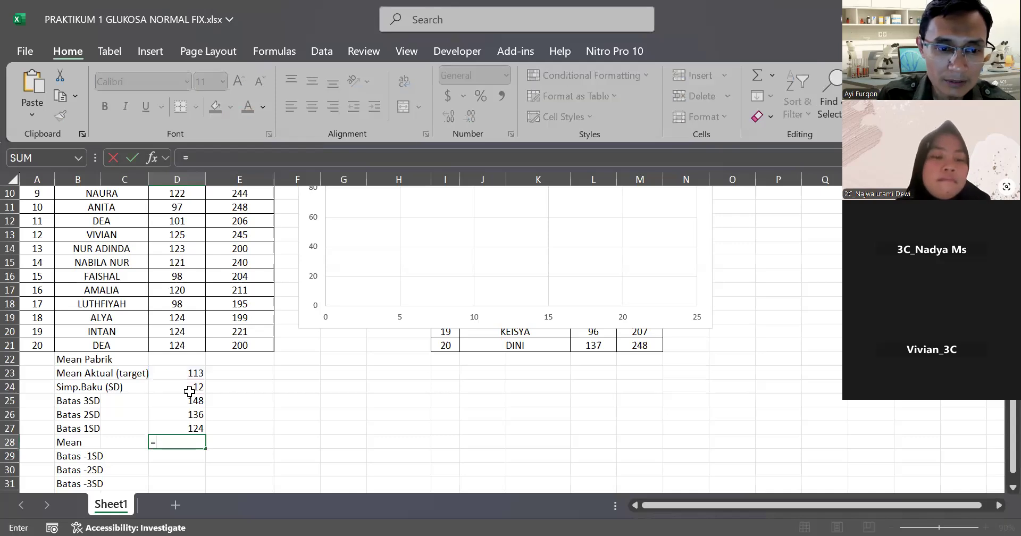
key("Up")
key("Up")
key("Up")
key("Up")
key("Up")
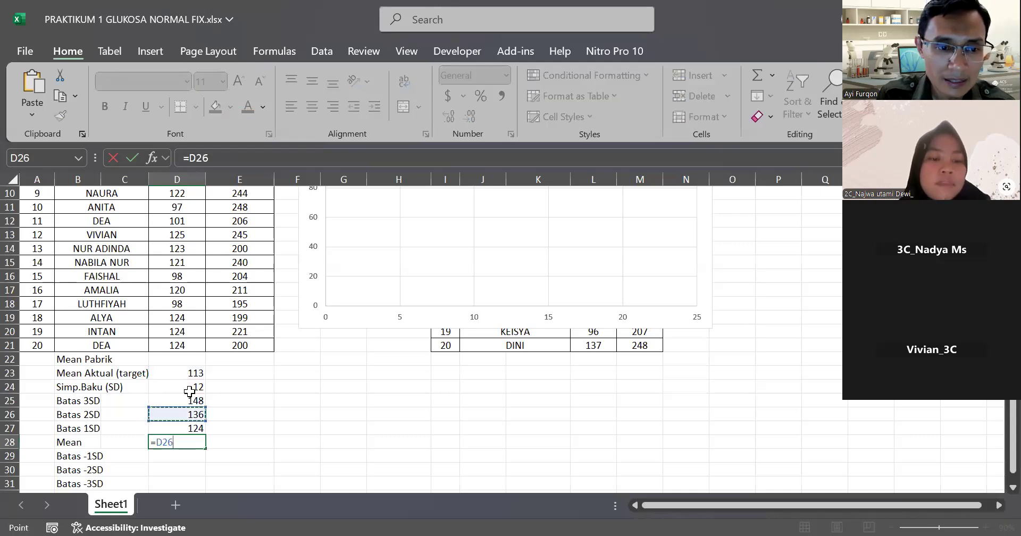
key("Return")
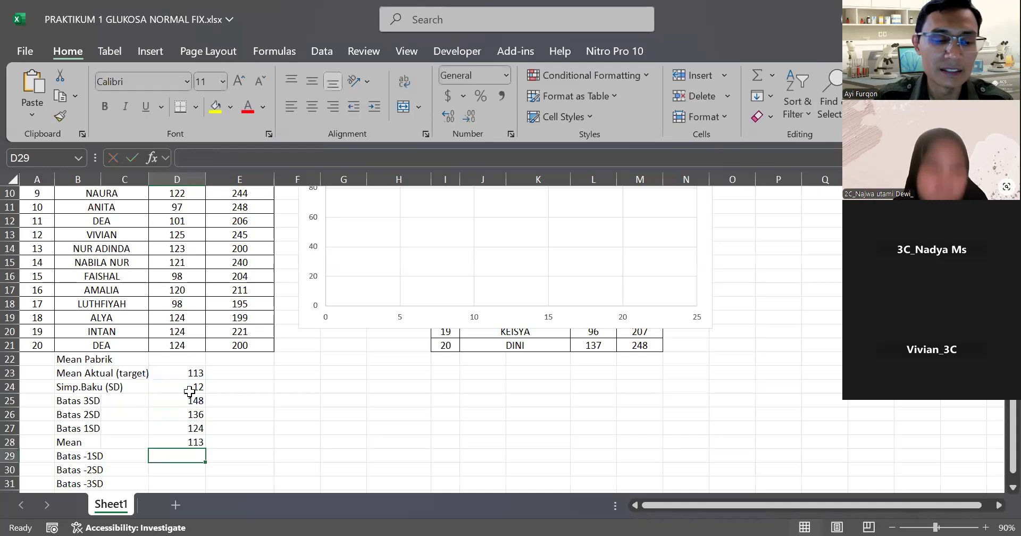
- Calculate the Batas -1SD limit in D29 with the formula =D23-D24
scroll(197, 399, "down", 2)
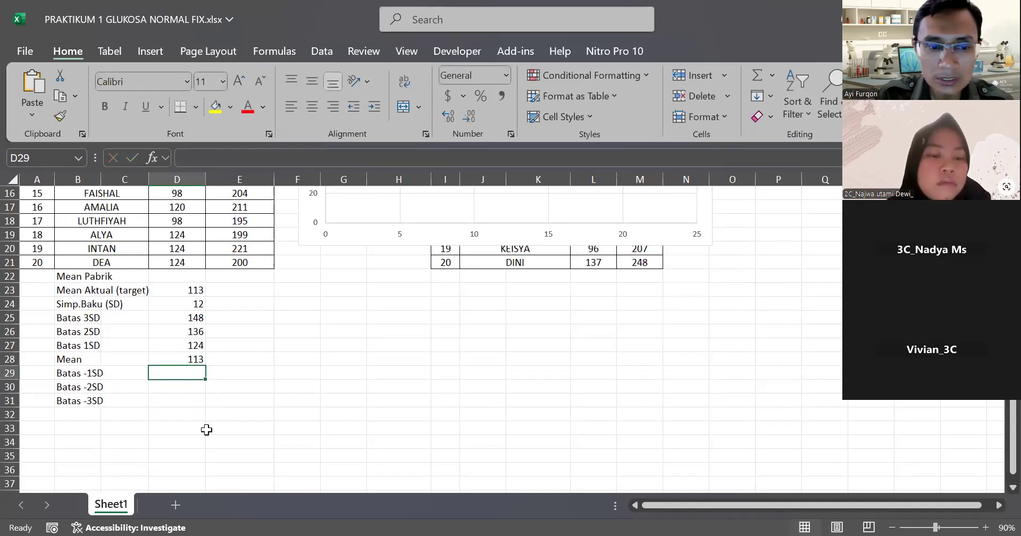
type("=")
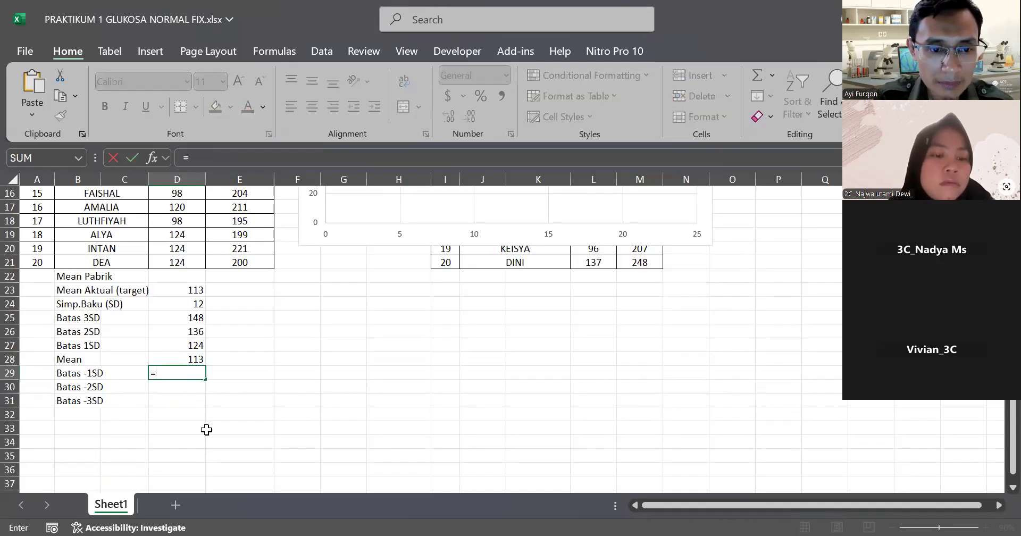
key("Up")
key("Up")
key("Up")
key("Up")
key("Up")
key("Up")
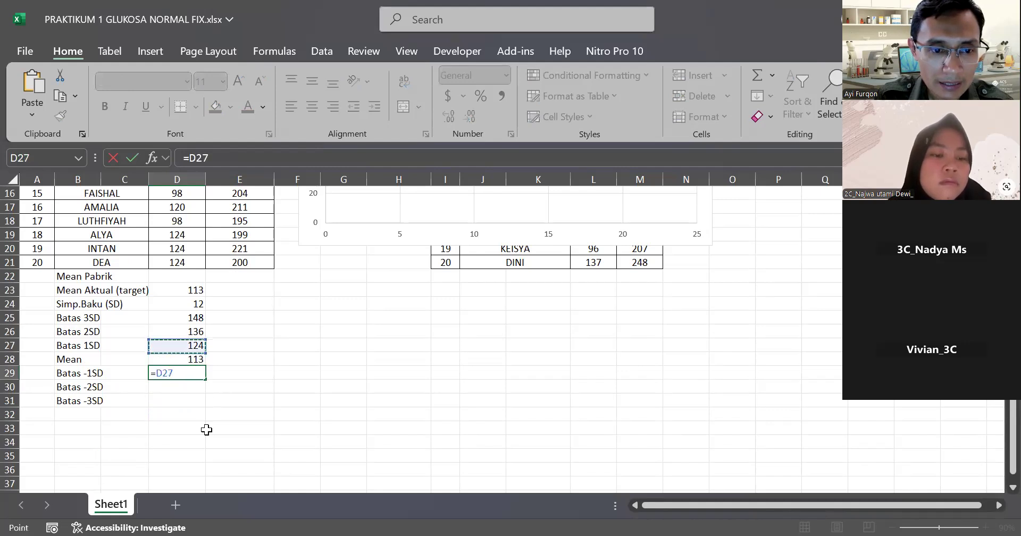
type("-")
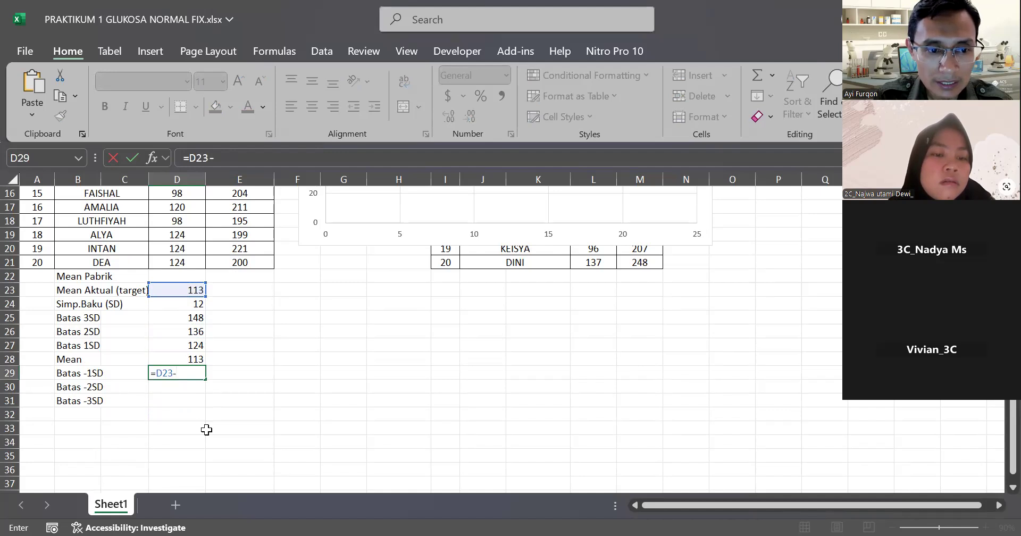
key("Down")
key("Up")
key("Up")
key("Up")
key("Up")
key("Up")
key("Up")
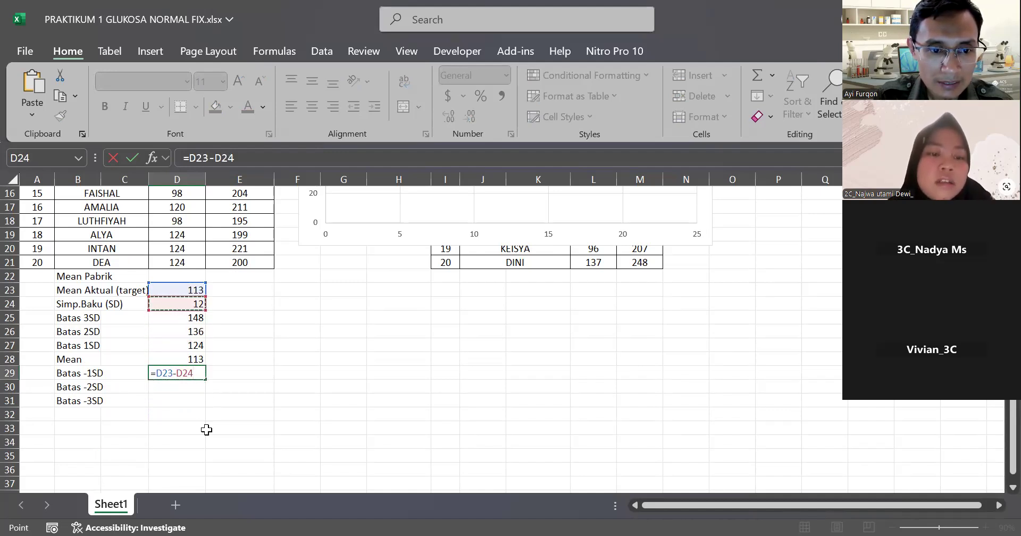
key("Return")
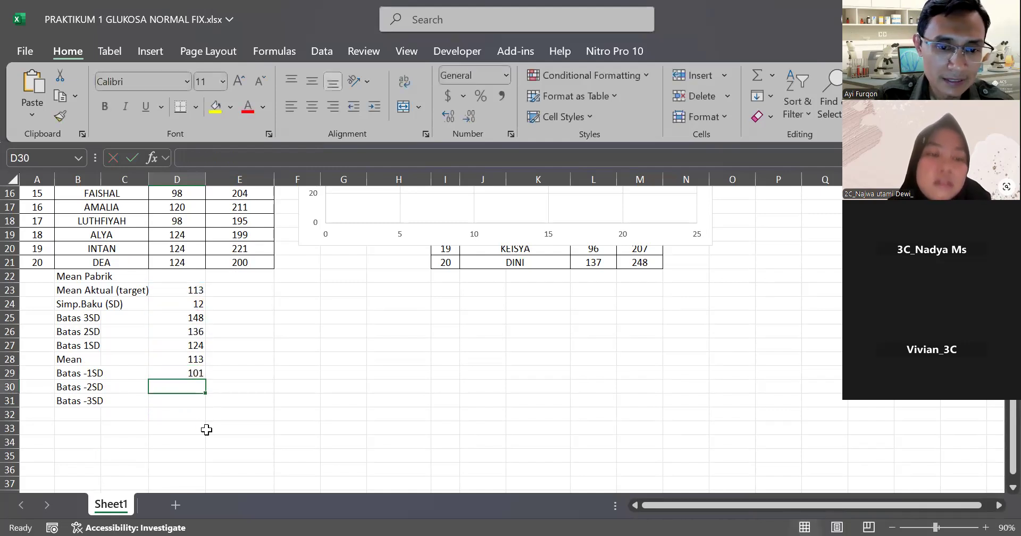
- Begin the Batas -2SD calculation by entering =D23-2 in D30
type("=")
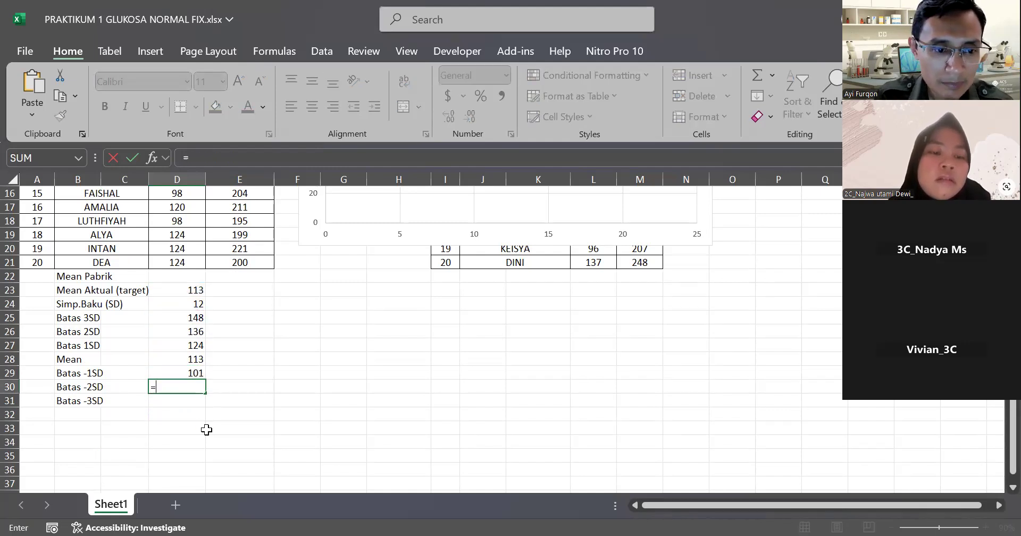
key("Up")
key("Up")
key("Up")
key("Up")
key("Up")
key("Up")
key("Up")
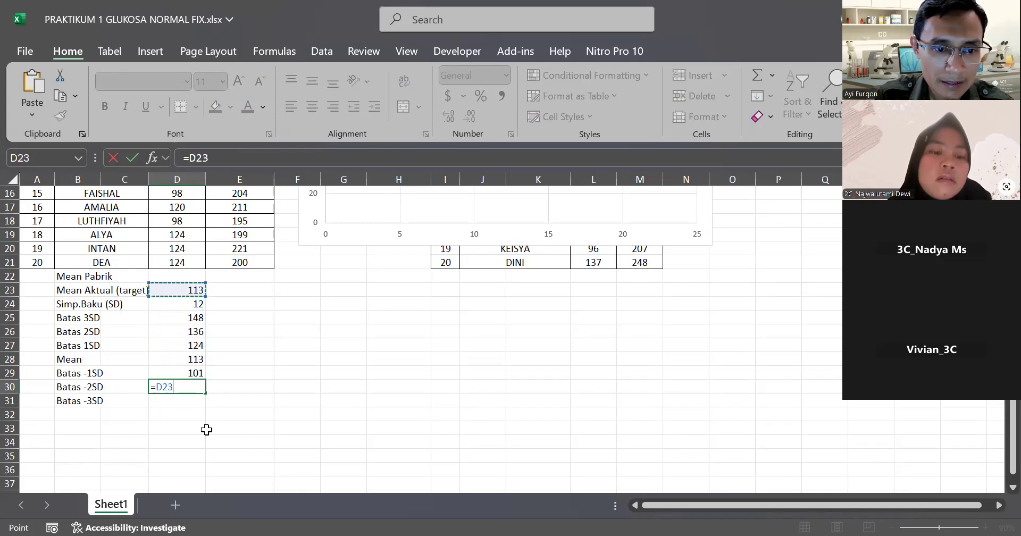
type("-2")
key("Return")
- Complete the Batas -2SD formula in D30 so that it reads =D23-2*D24
key("Down")
key("Up")
key("Up")
key("Up")
key("Up")
key("Up")
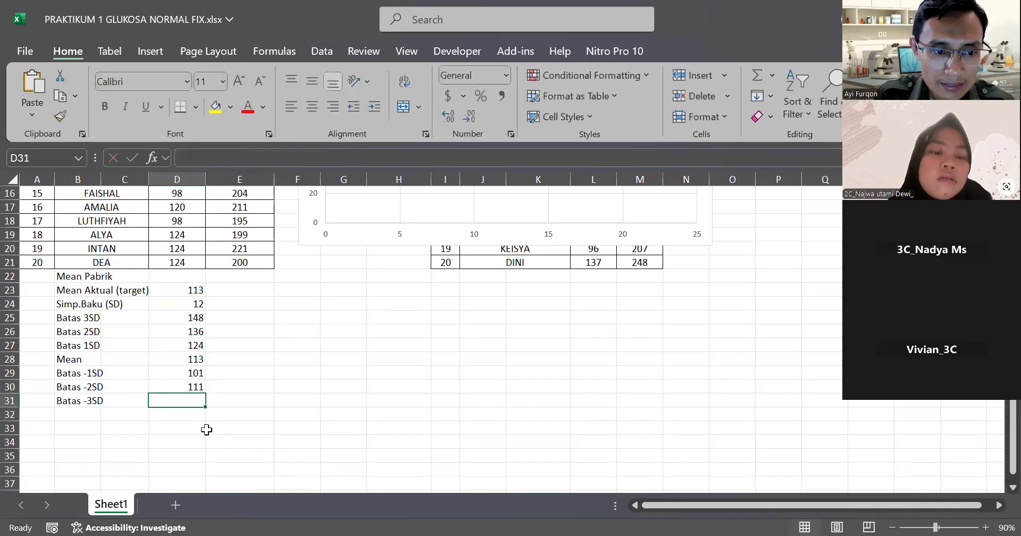
key("Up")
key("Up")
key("Up")
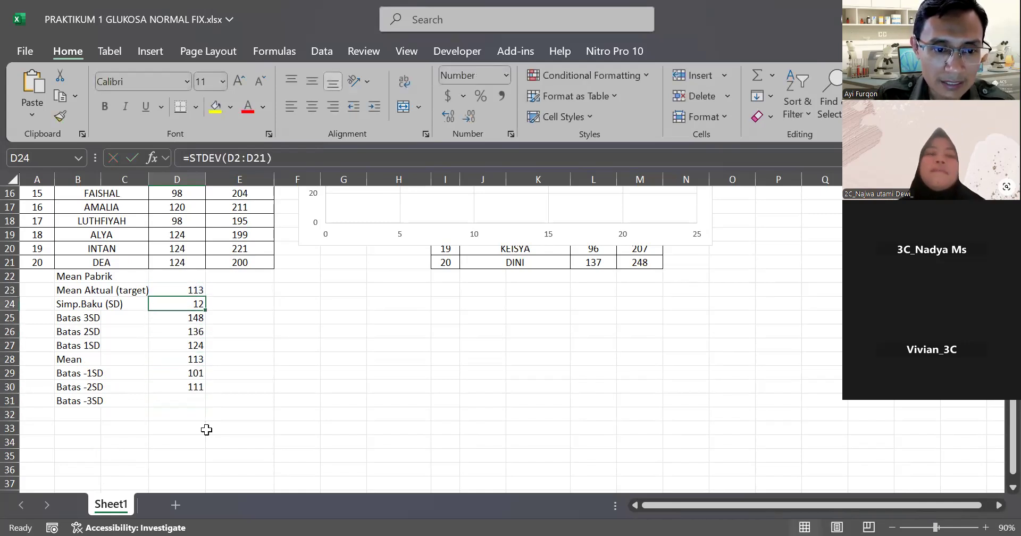
key("Down")
key("Down")
key("Down")
key("Down")
key("Down")
key("Down")
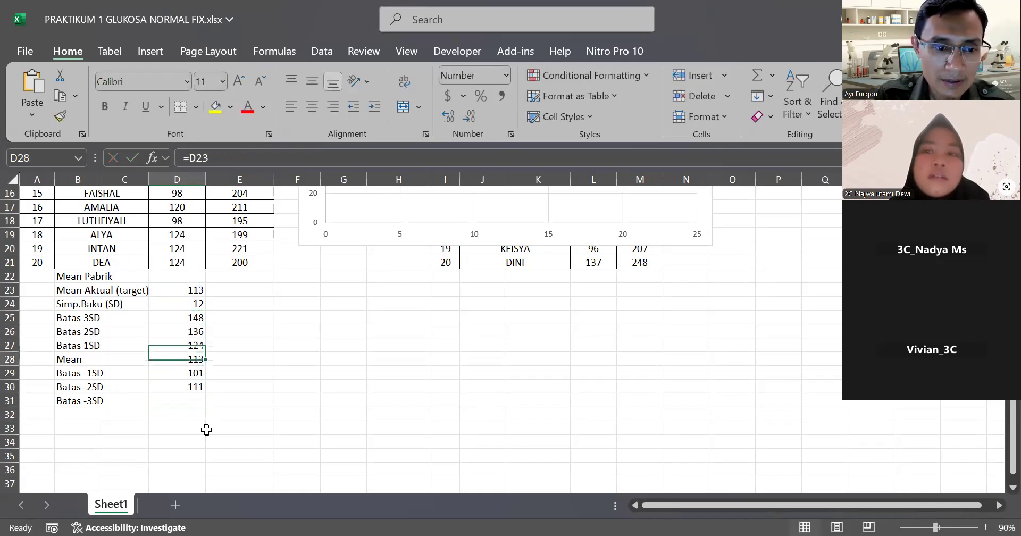
left_click(241, 160)
type("*")
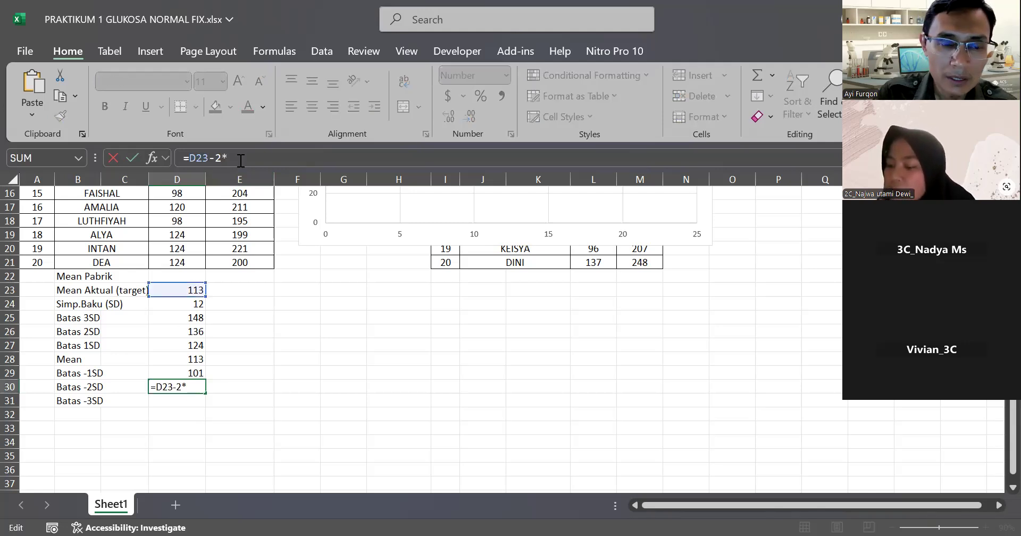
left_click(217, 162)
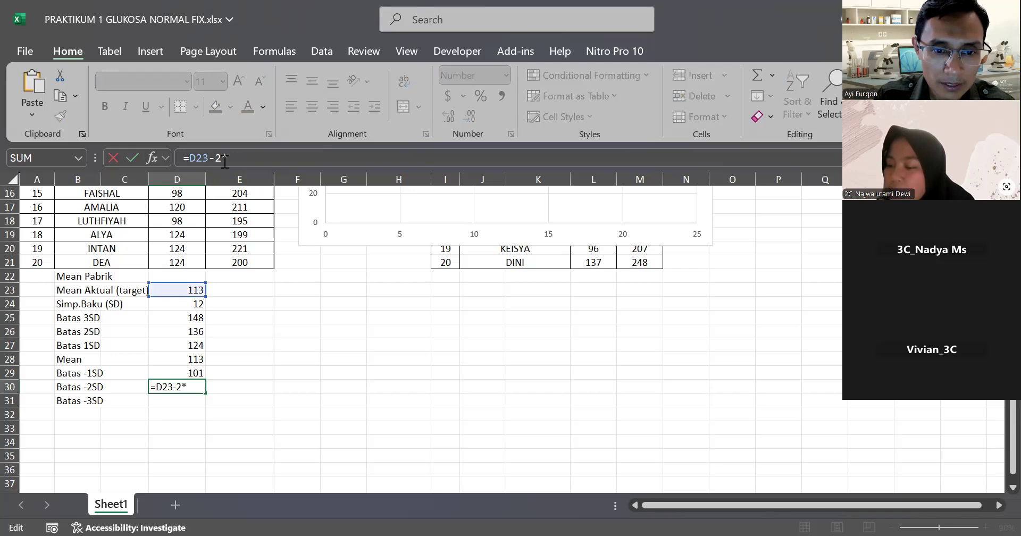
type("(2*)")
key("BackSpace")
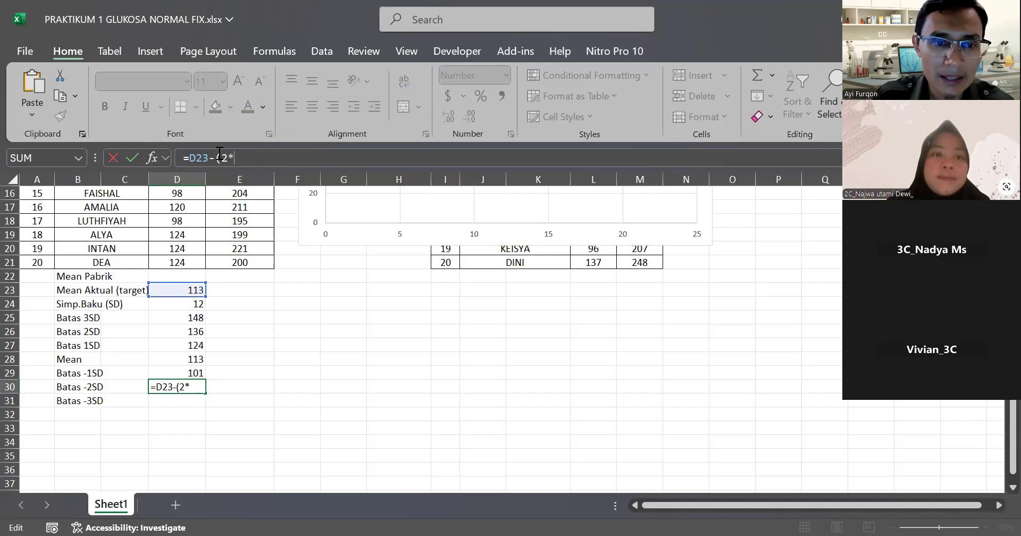
left_click(219, 153)
key("BackSpace")
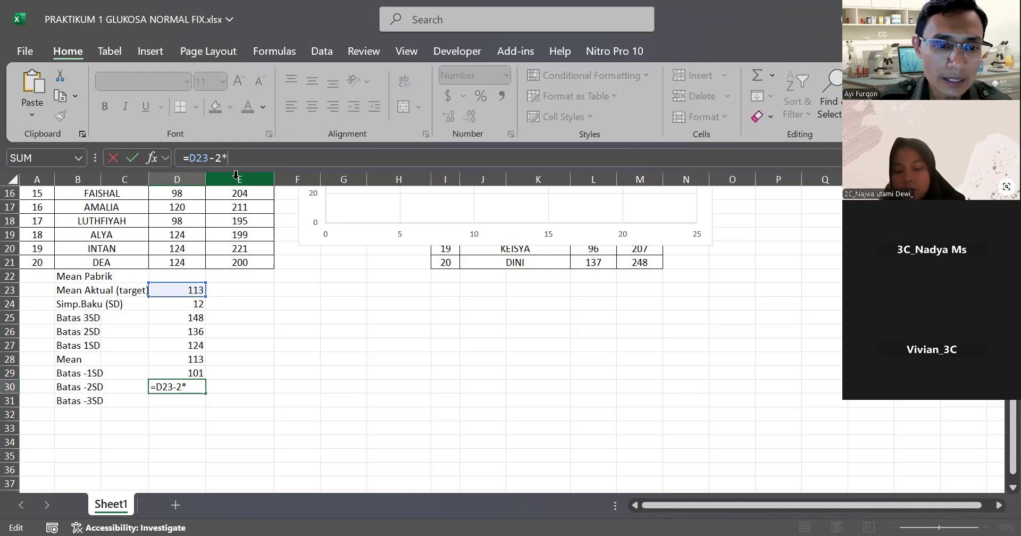
left_click(196, 303)
key("Return")
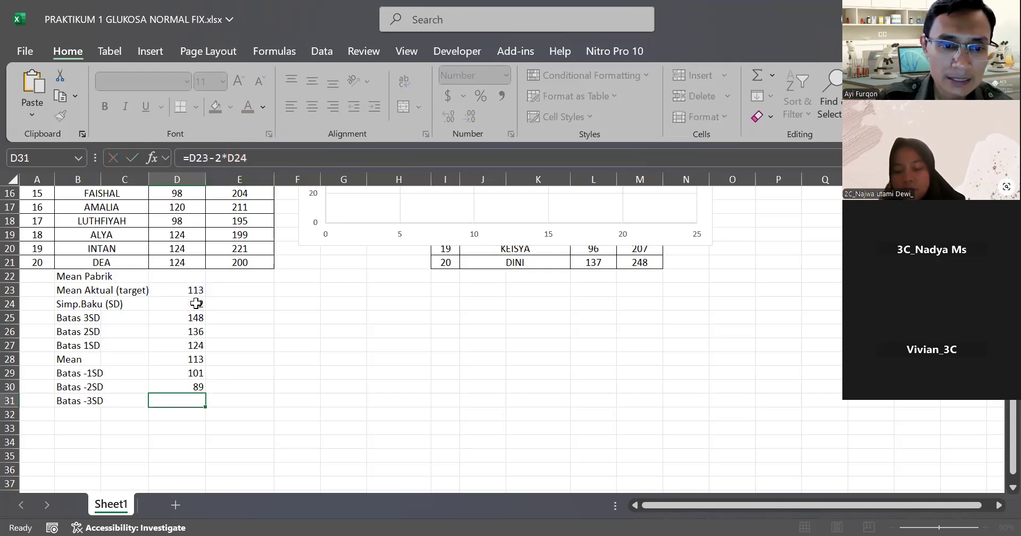
- Calculate the Batas -3SD limit in D31 with the formula =D23-3*D24
type("=")
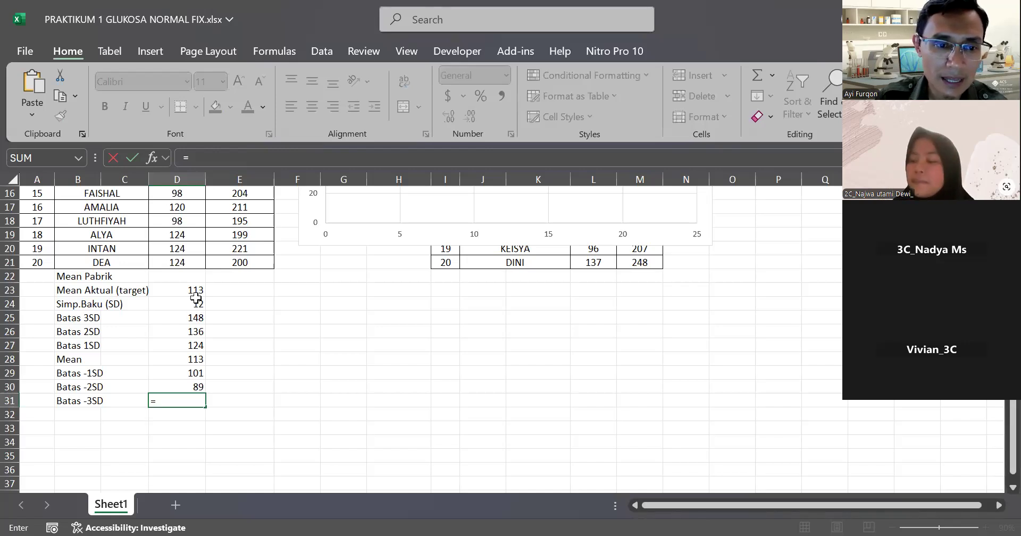
left_click(197, 290)
type("-")
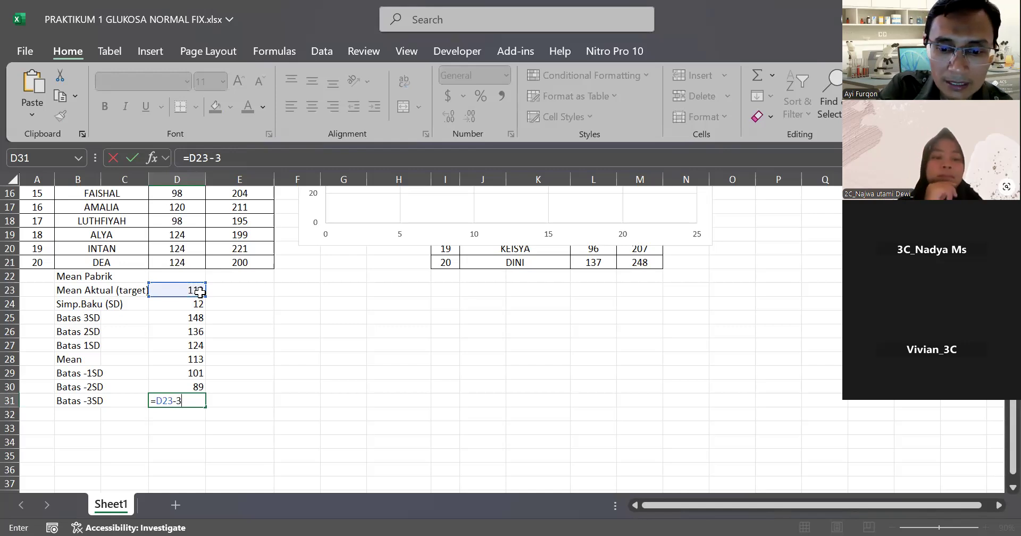
type("3*")
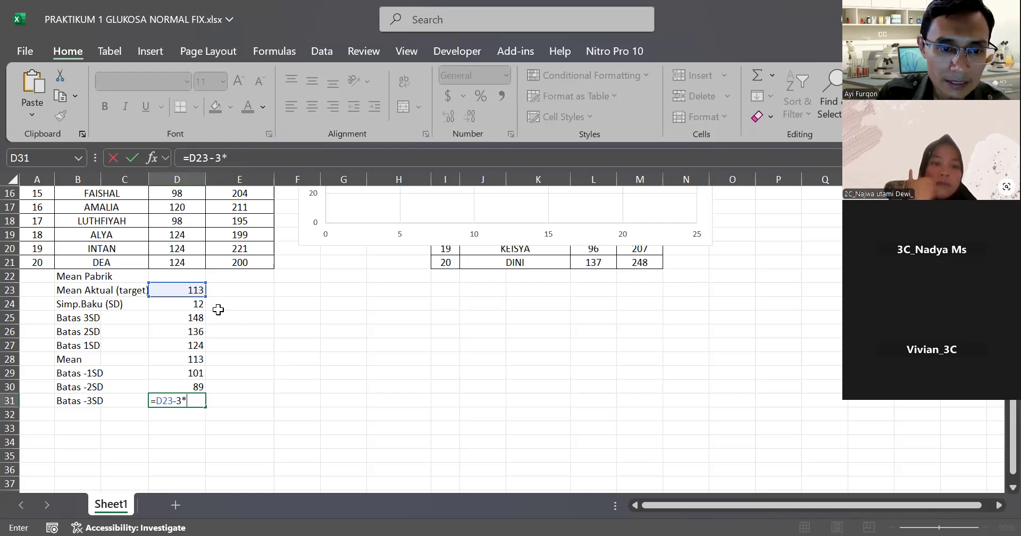
left_click(195, 303)
key("Return")
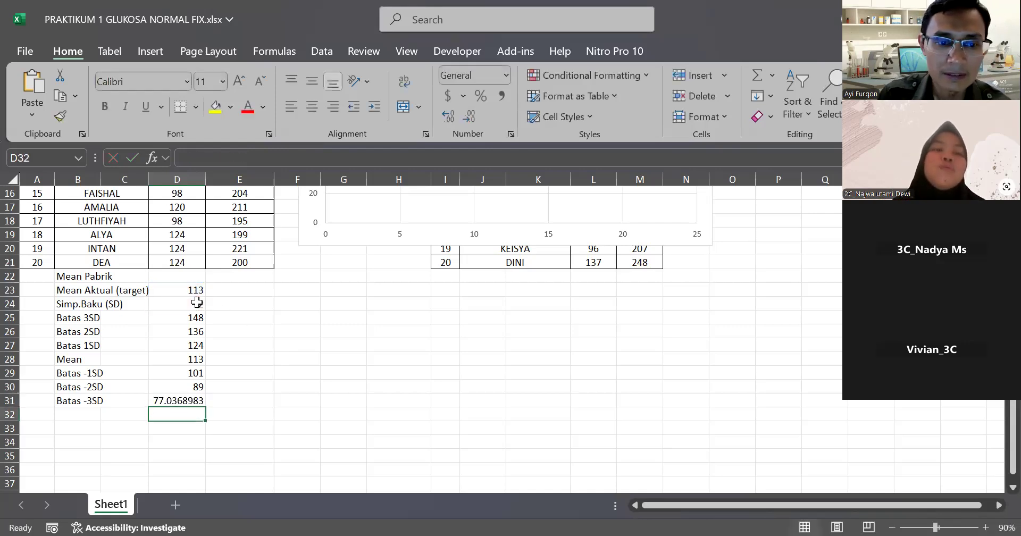
- Reduce the decimal places of the Batas -3SD value in D31 to none
key("Up")
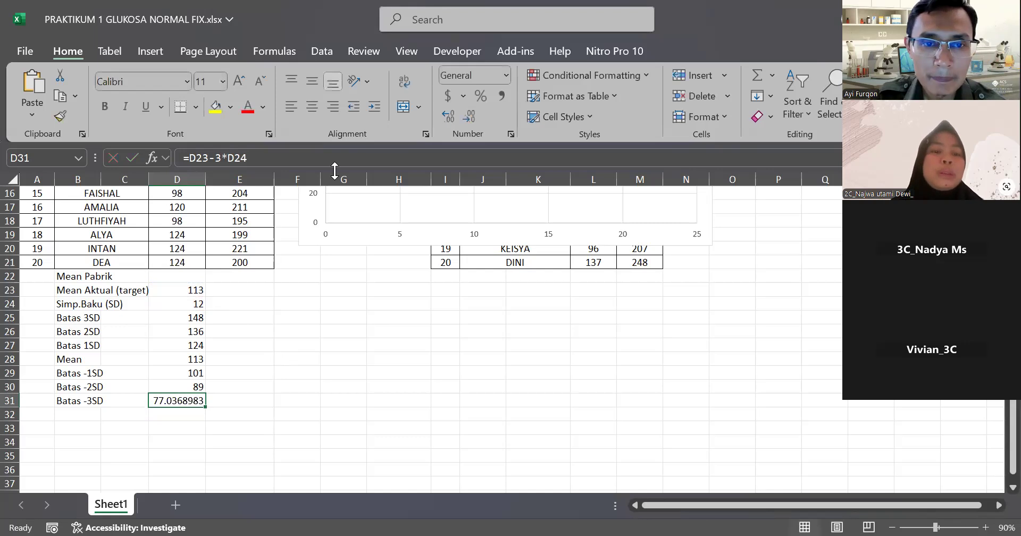
left_click(467, 118)
left_click(467, 118)
left_click(467, 118)
left_click(467, 118)
left_click(467, 119)
left_click(467, 120)
left_click(466, 120)
- Move the Levey Jenning chart down the sheet so that it sits beside the mean and SD limit rows
left_click(305, 381)
scroll(366, 322, "up", 5)
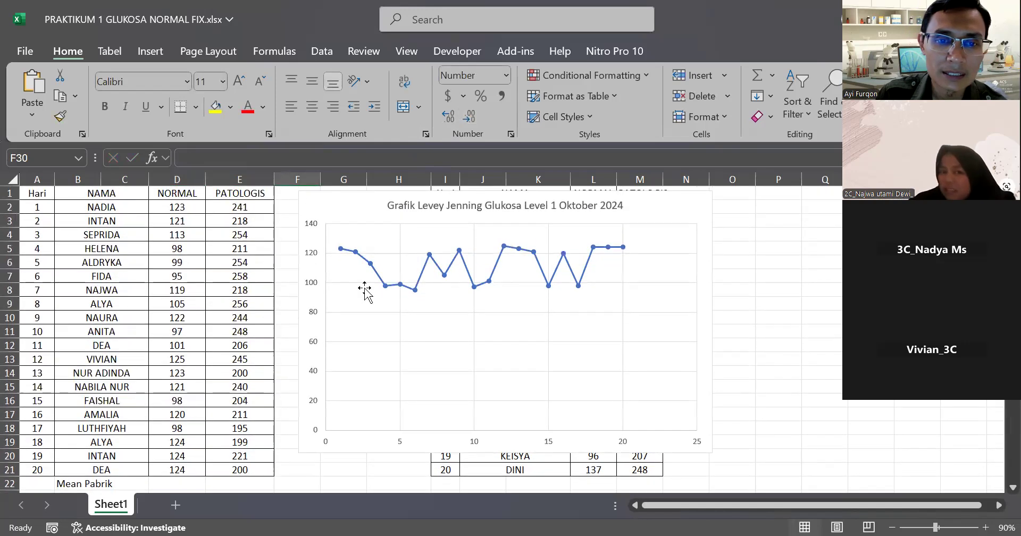
left_click_drag(386, 193, 375, 386)
scroll(386, 339, "down", 5)
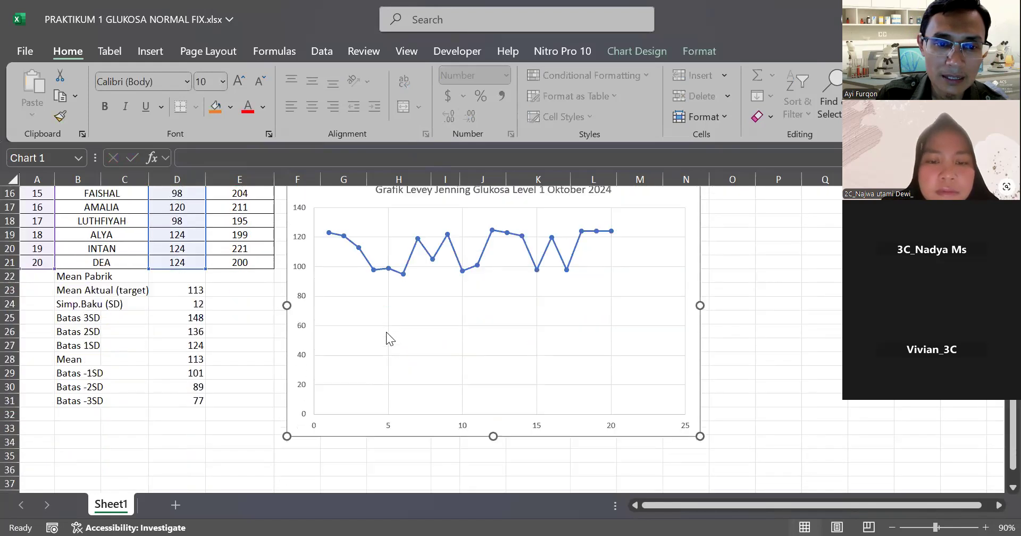
scroll(387, 329, "up", 1)
left_click_drag(352, 229, 351, 301)
scroll(413, 264, "down", 3)
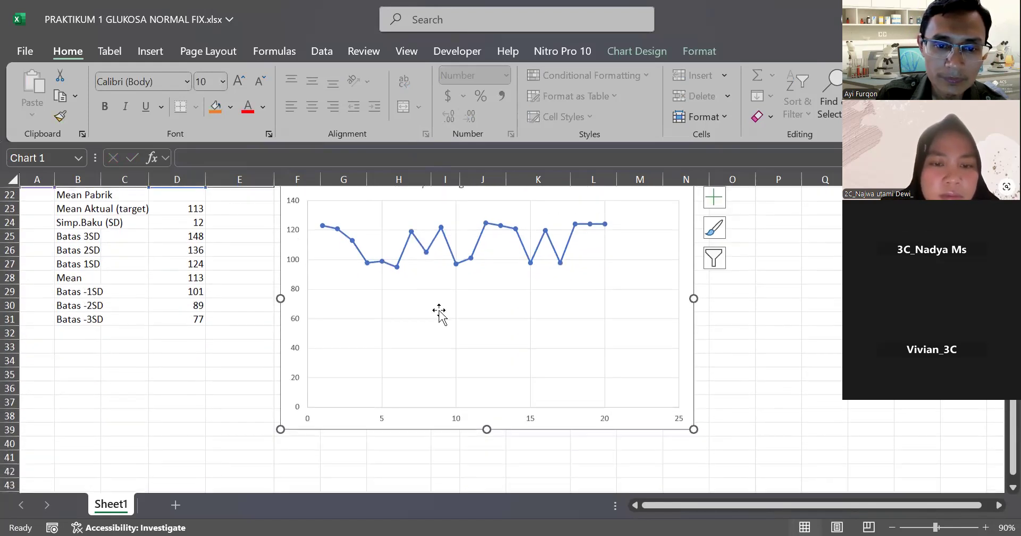
- Format the chart's horizontal axis with a major unit of 1 and a maximum of 20
right_click(297, 288)
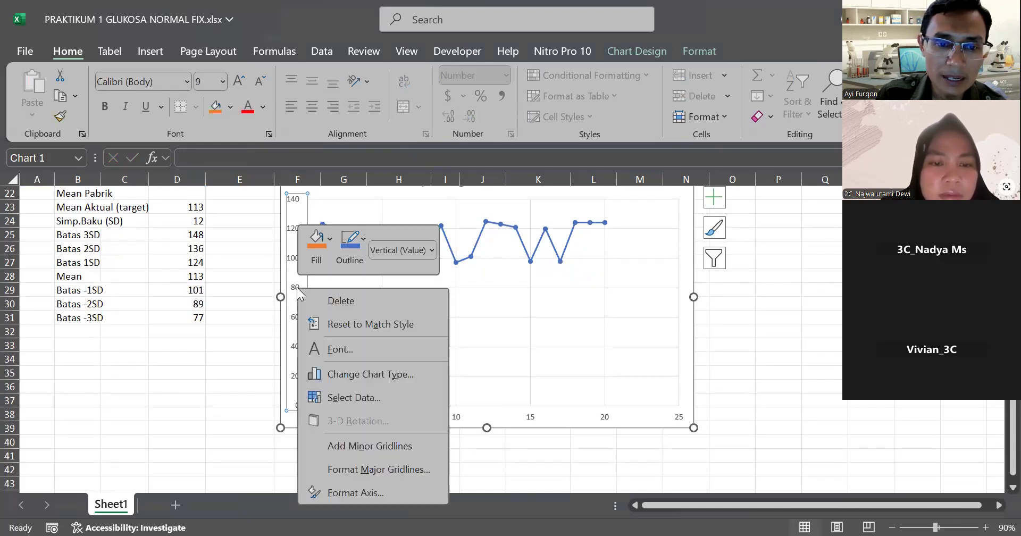
left_click(532, 418)
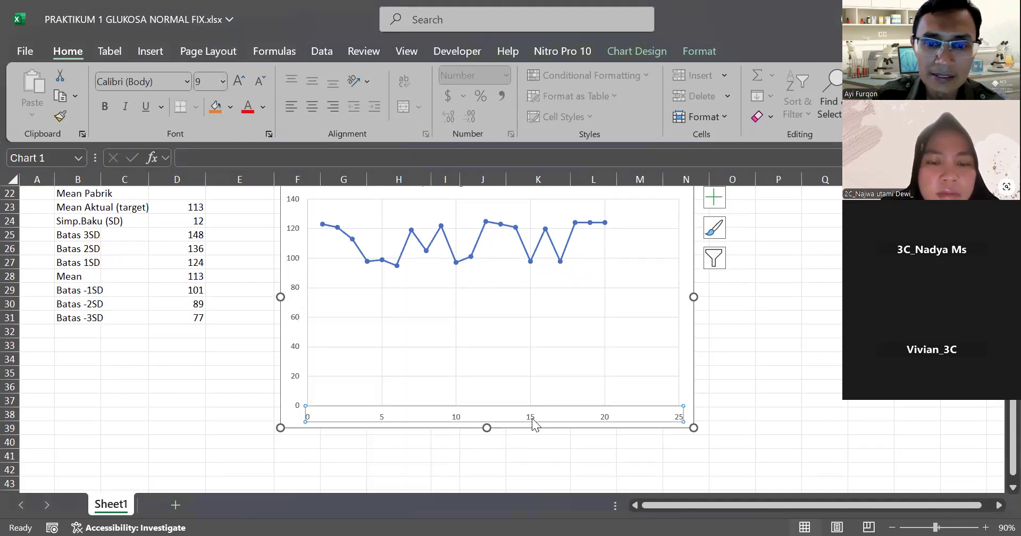
double_click(547, 411)
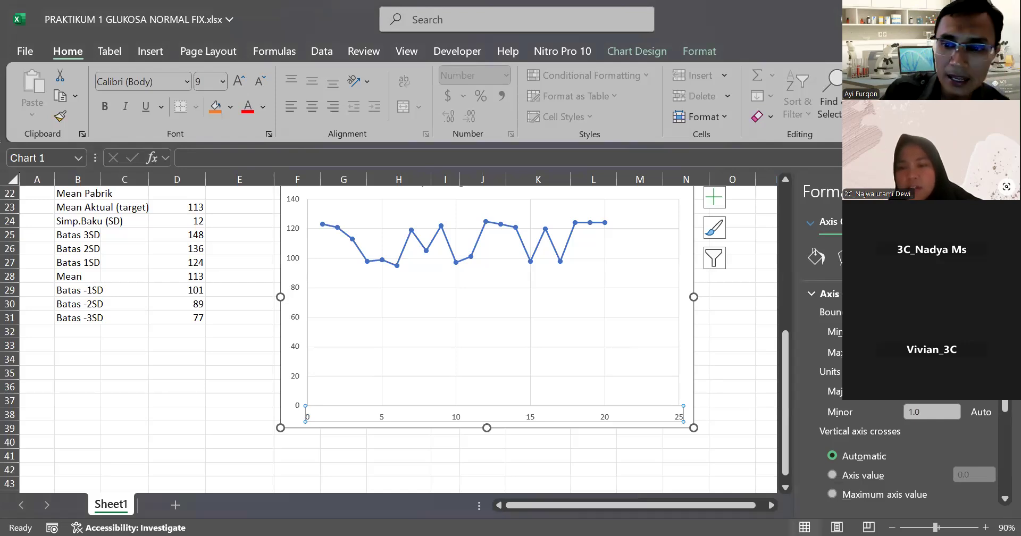
left_click(944, 412)
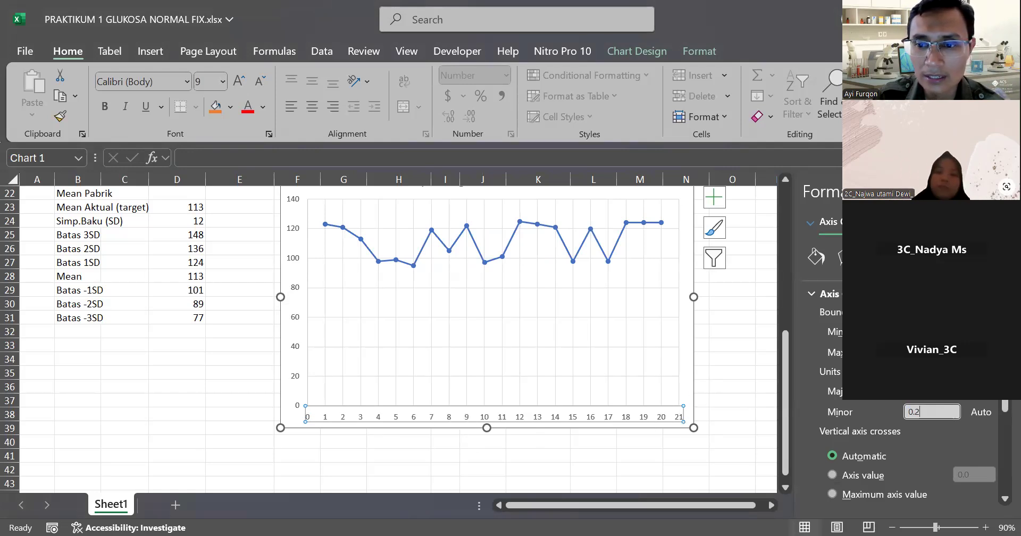
left_click(1003, 192)
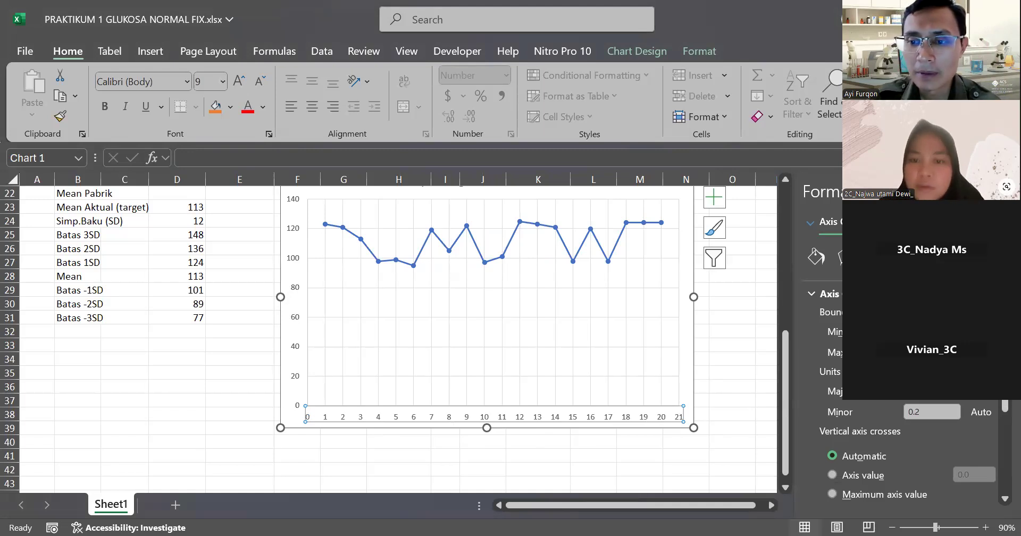
key("Return")
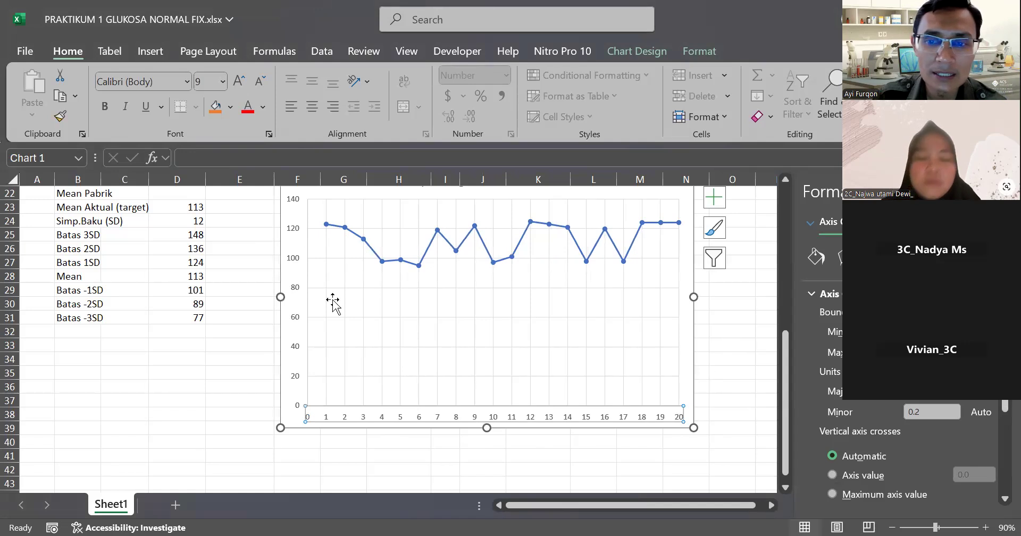
left_click(1003, 192)
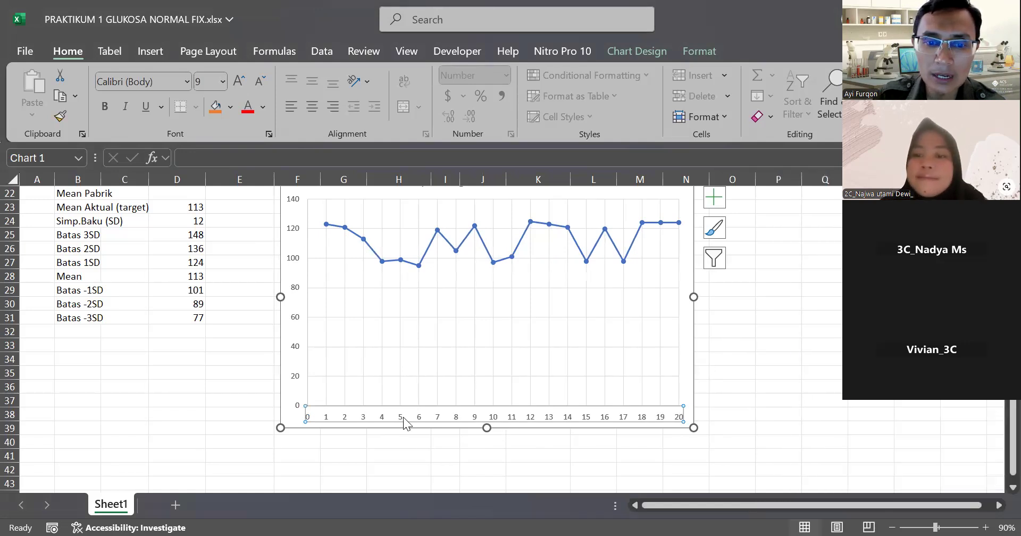
- Set the chart's vertical axis bounds to a minimum of 77 and a maximum of 148
left_click(295, 265)
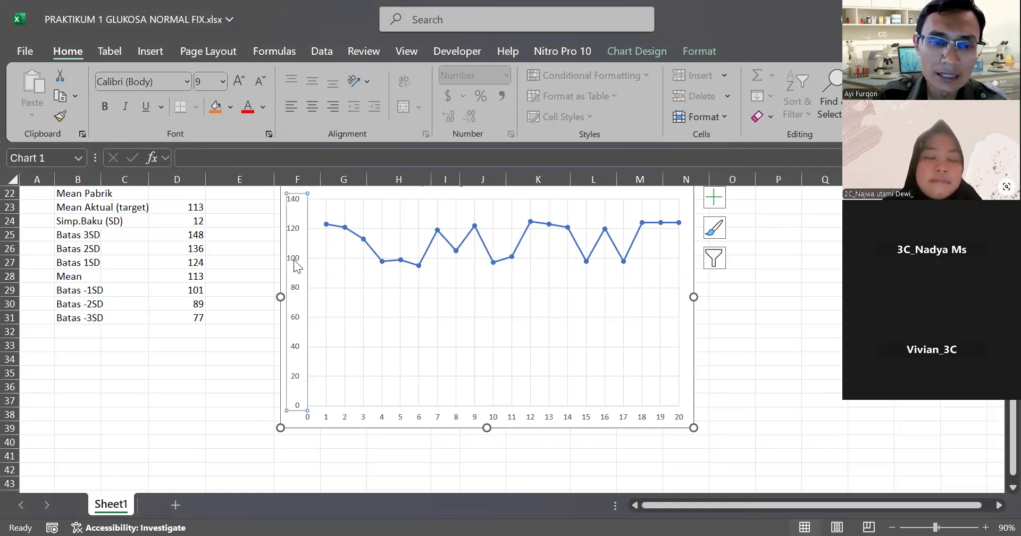
right_click(296, 264)
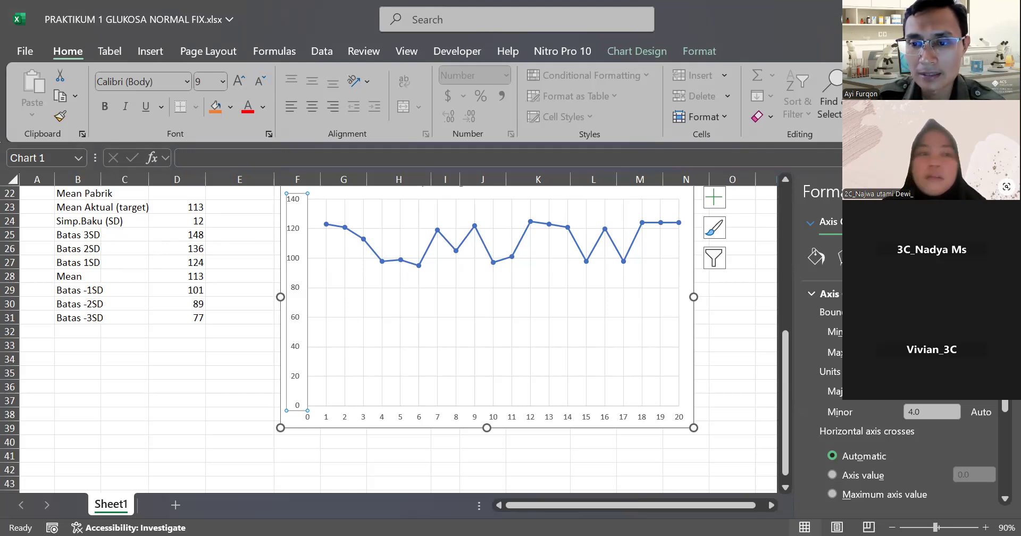
key("Return")
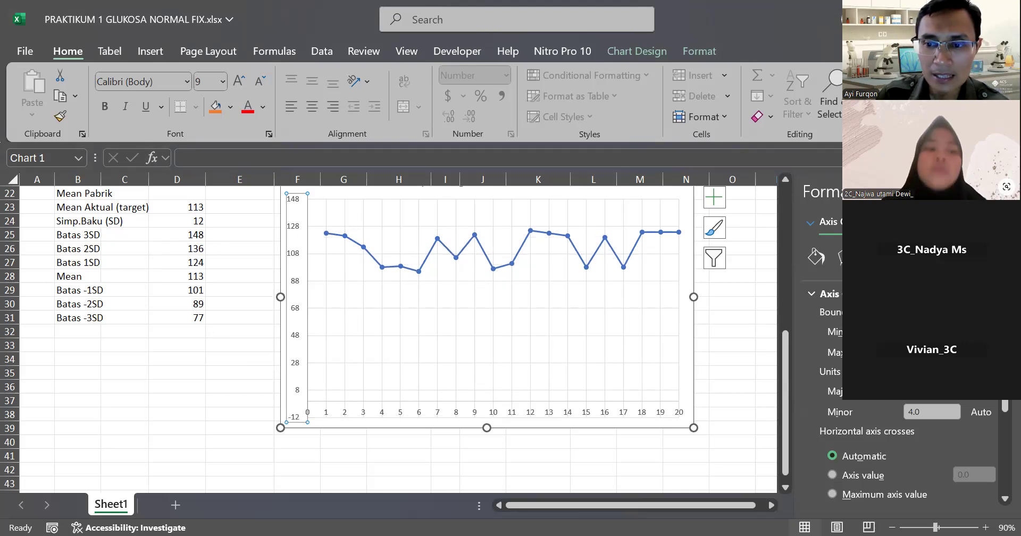
key("Return")
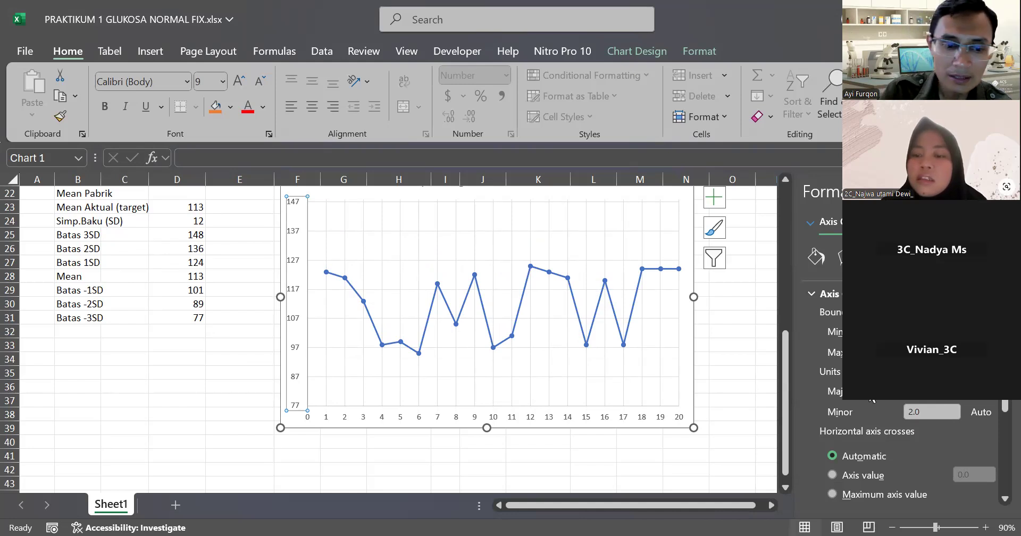
- Set the major unit of the chart's vertical axis to 12 and close the axis formatting options
left_click(943, 417)
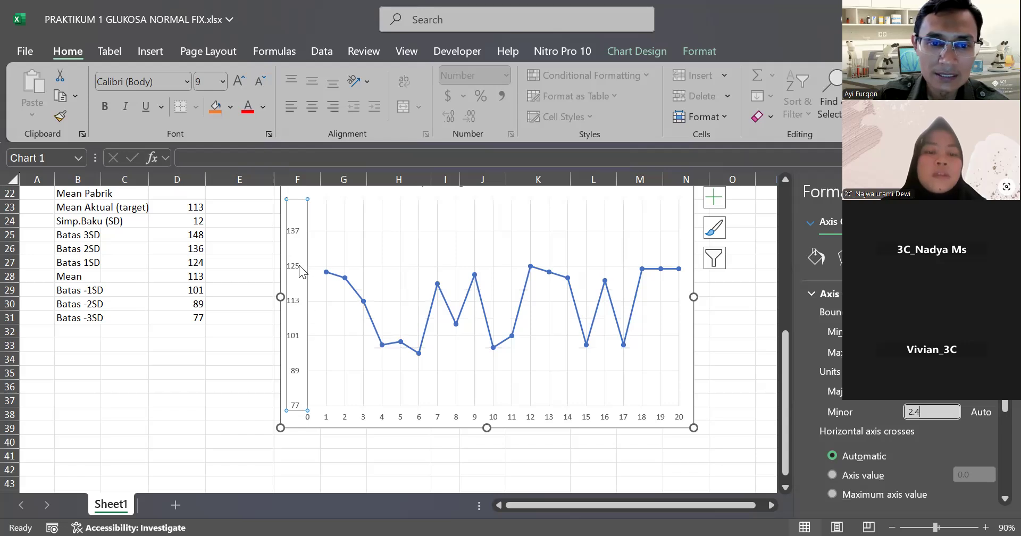
left_click(315, 302)
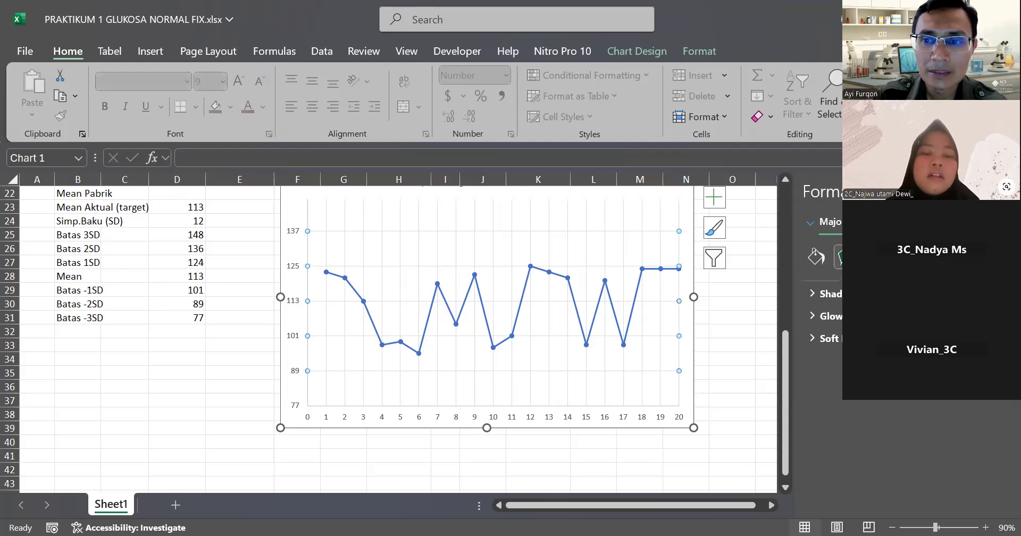
left_click(1000, 191)
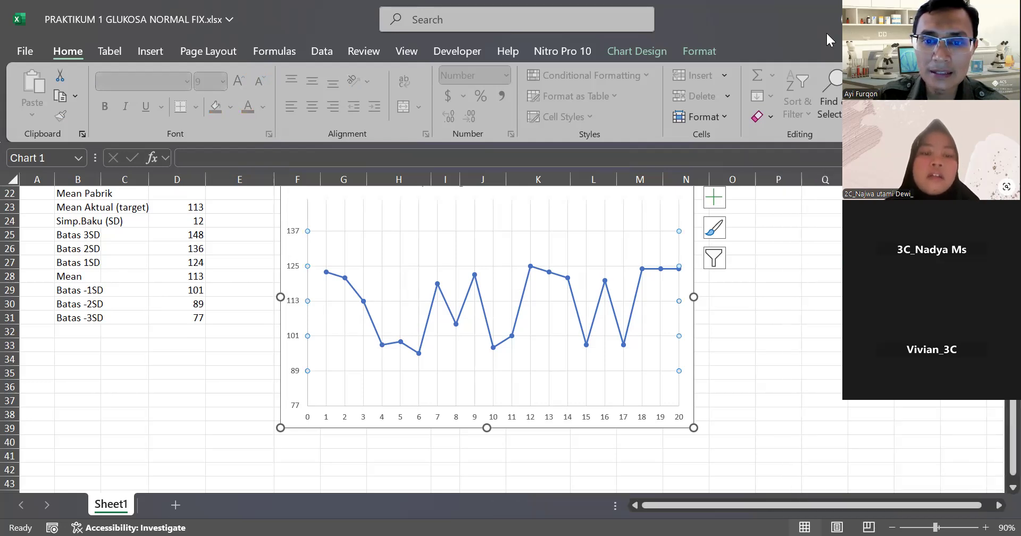
- Draw a straight horizontal line across the chart at the mean value of 113 and style it black
left_click(145, 50)
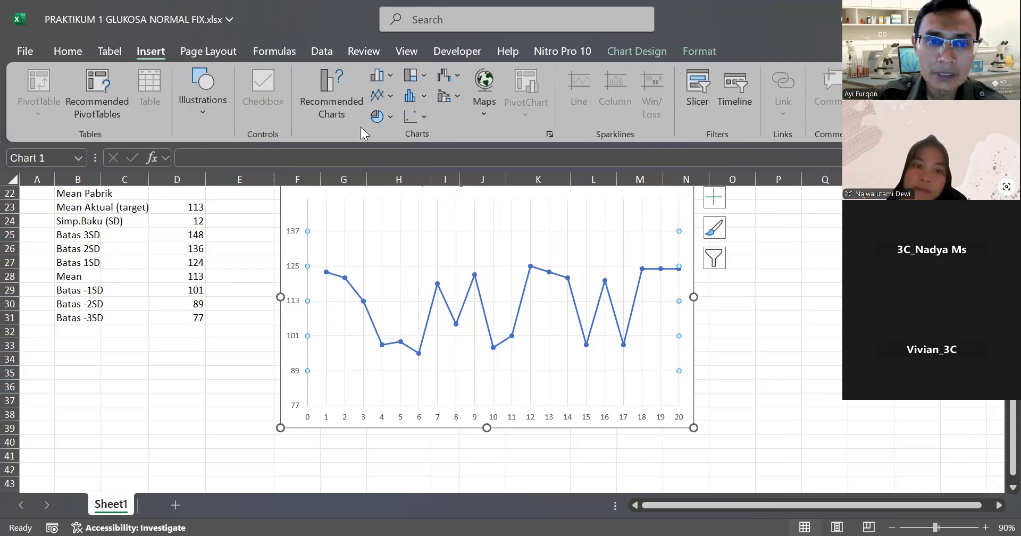
left_click(201, 113)
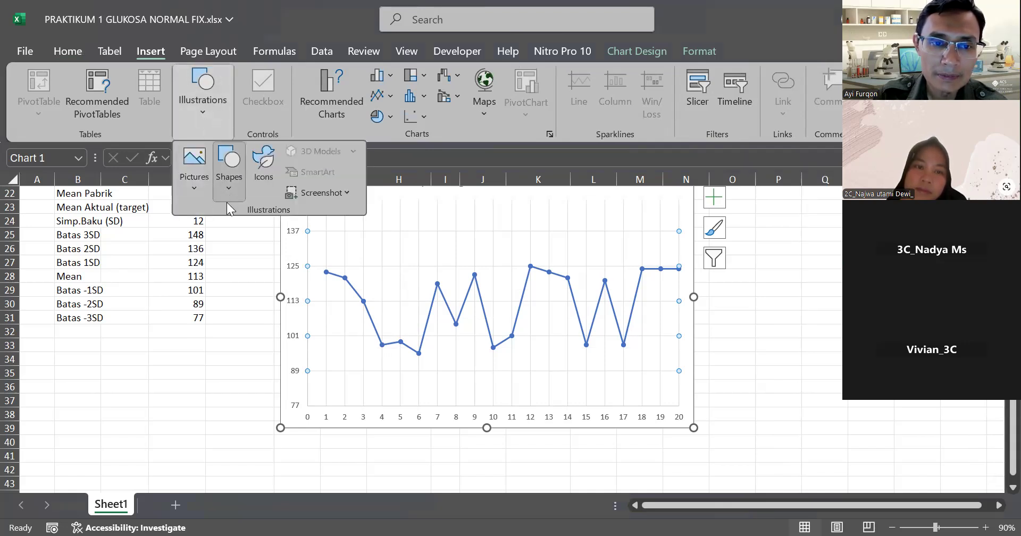
left_click(228, 184)
left_click(242, 234)
left_click_drag(307, 302, 691, 302)
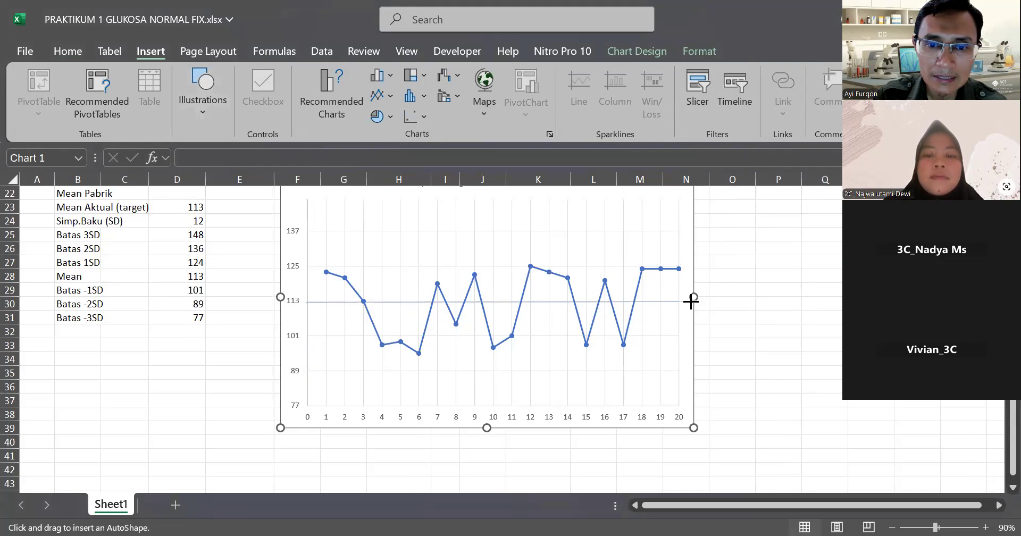
left_click_drag(691, 302, 691, 302)
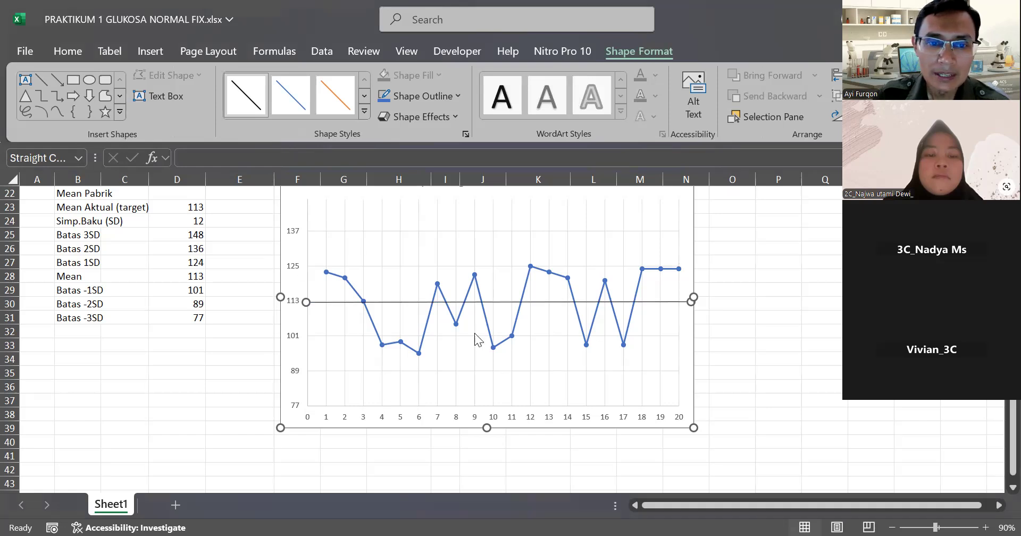
left_click(711, 303)
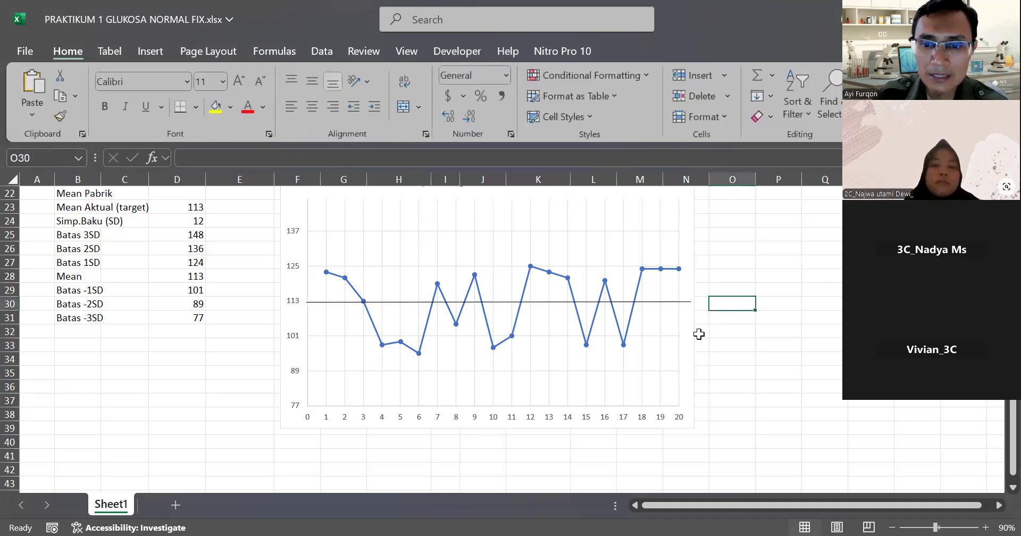
- Change the font of the chart title to Times New Roman
scroll(699, 334, "up", 3)
scroll(699, 334, "down", 2)
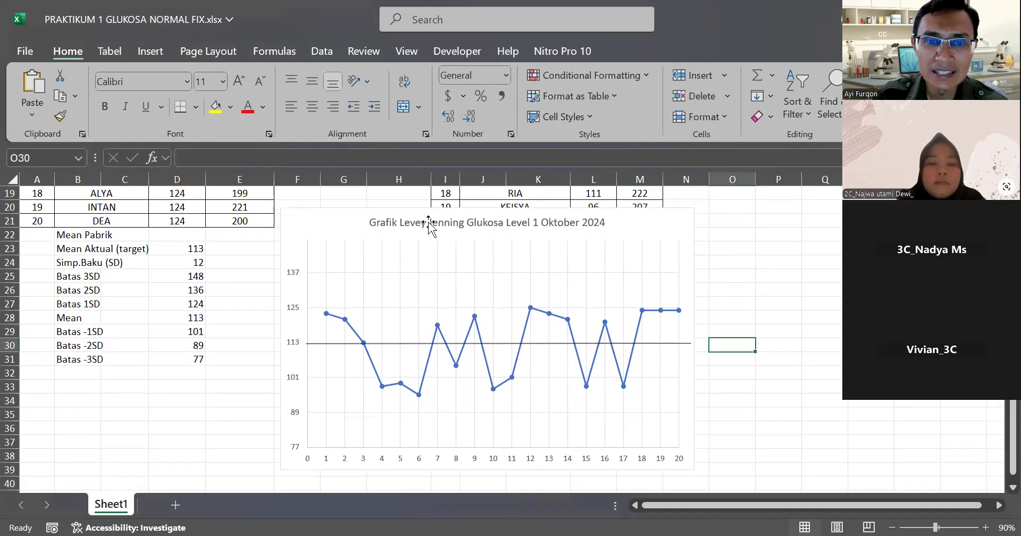
left_click(410, 222)
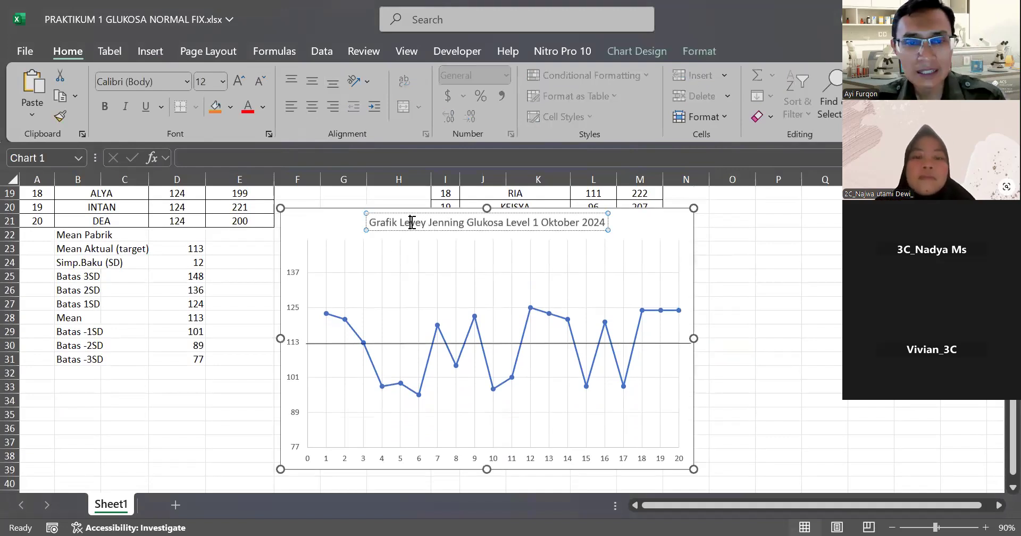
triple_click(412, 222)
left_click(168, 88)
type("Times New Roman")
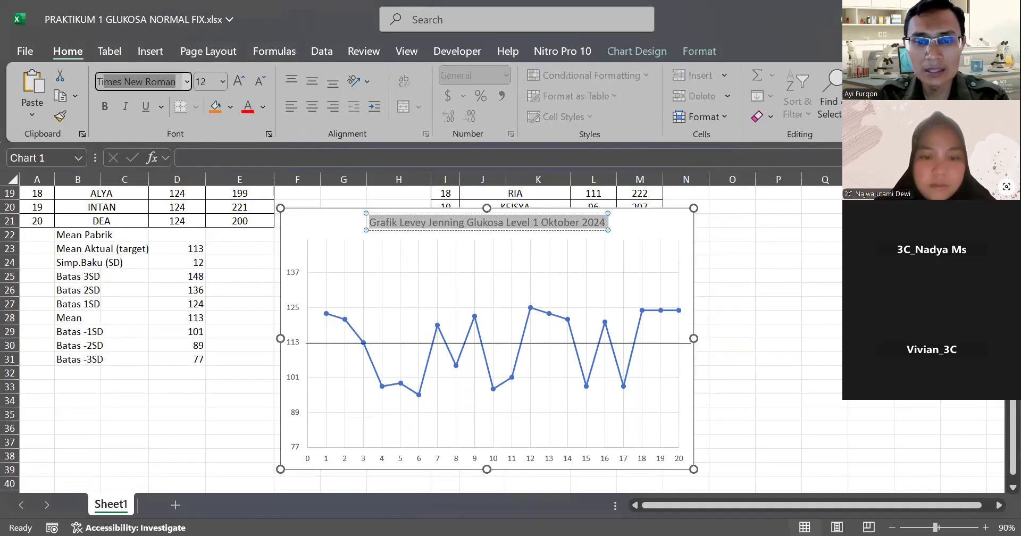
key("Return")
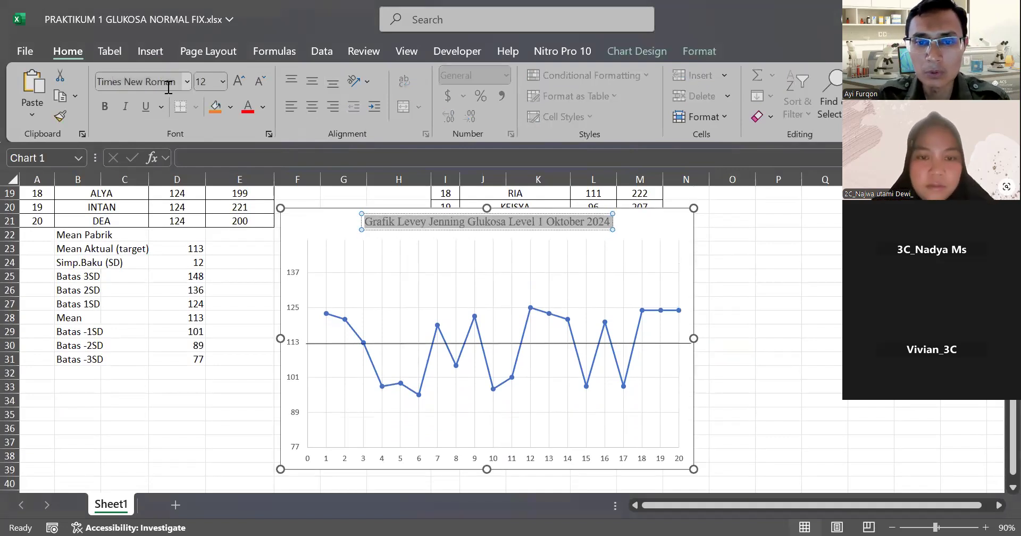
- Delete the vertical major gridlines from the chart
left_click(346, 262)
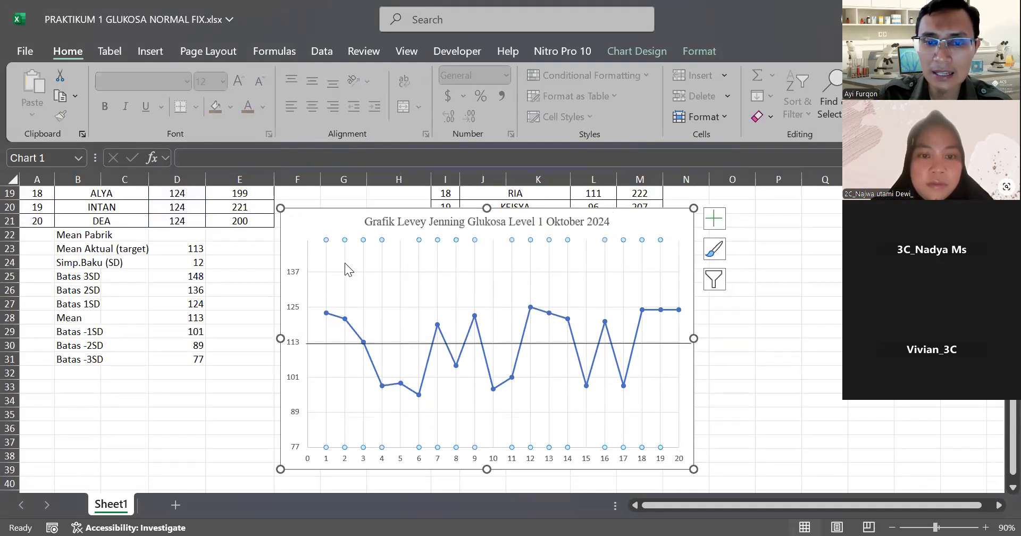
left_click(344, 262)
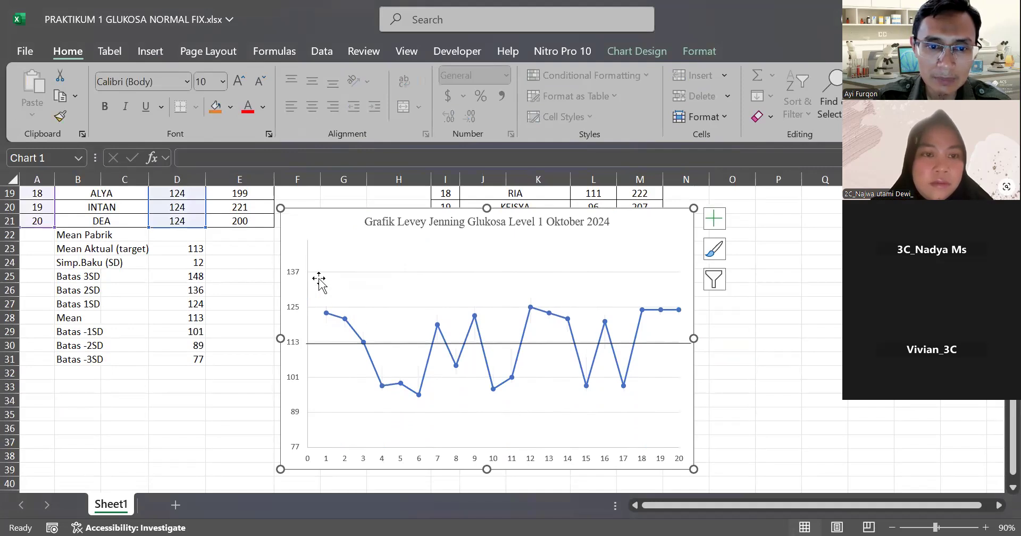
scroll(468, 316, "down", 1)
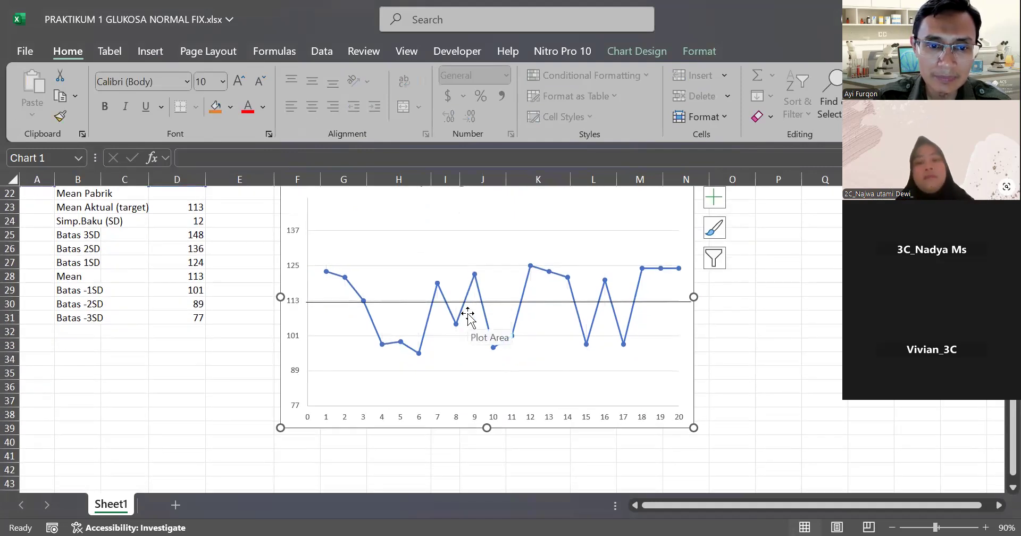
scroll(319, 279, "up", 1)
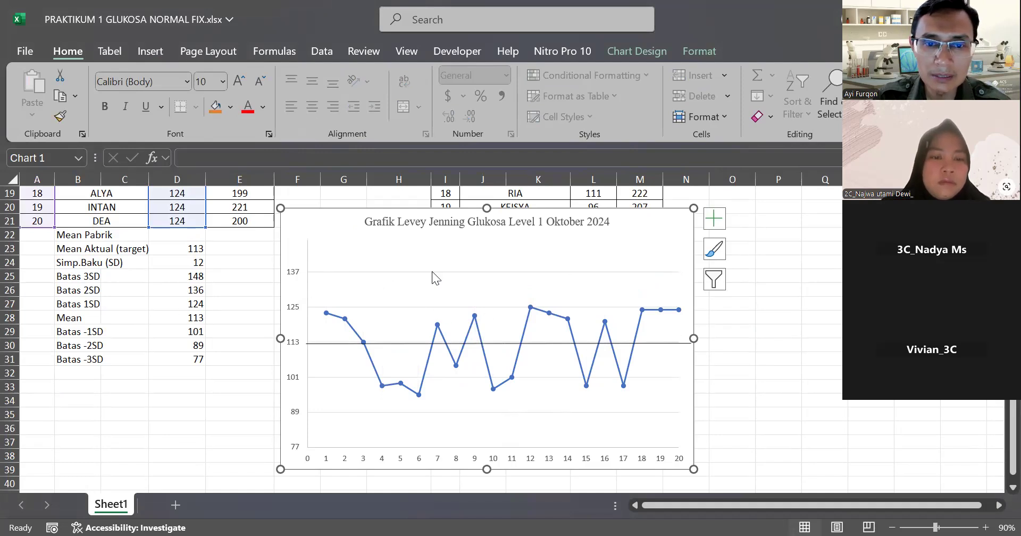
- Try lowering the upper edge of the plot area slightly, and undo that resize
left_click(406, 257)
left_click_drag(490, 240, 490, 246)
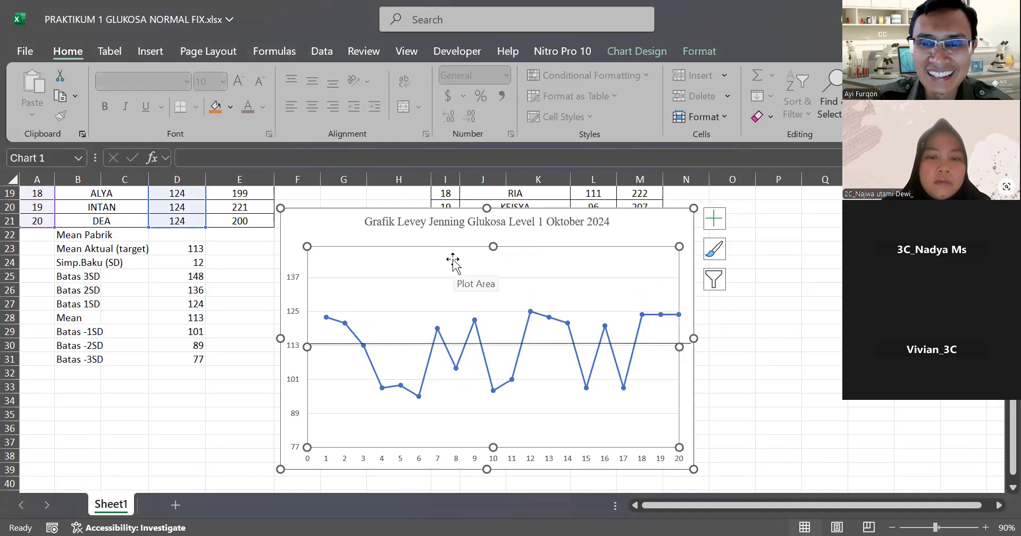
key("ctrl+z")
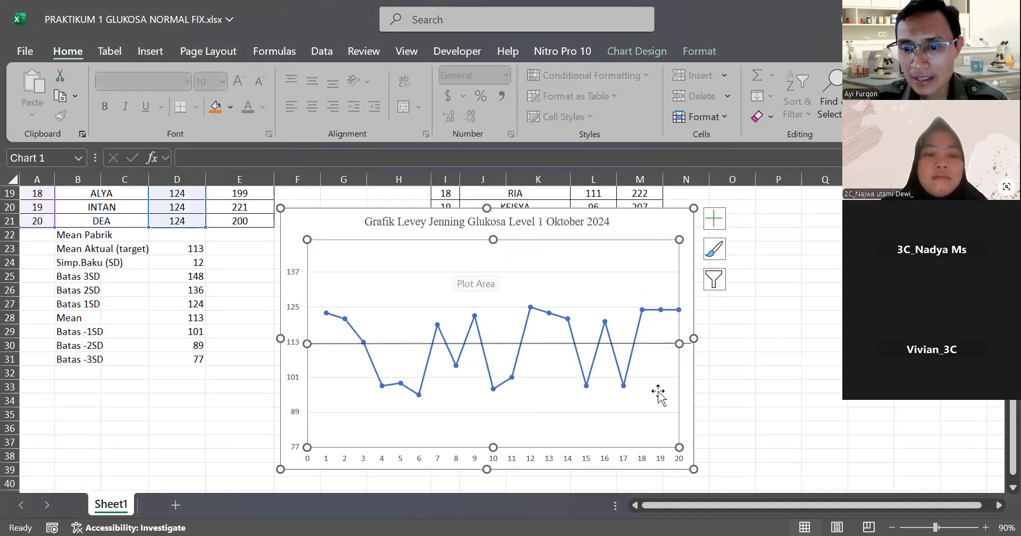
- Nudge the drawn mean line so that it lines up with the 113 gridline
left_click(675, 342)
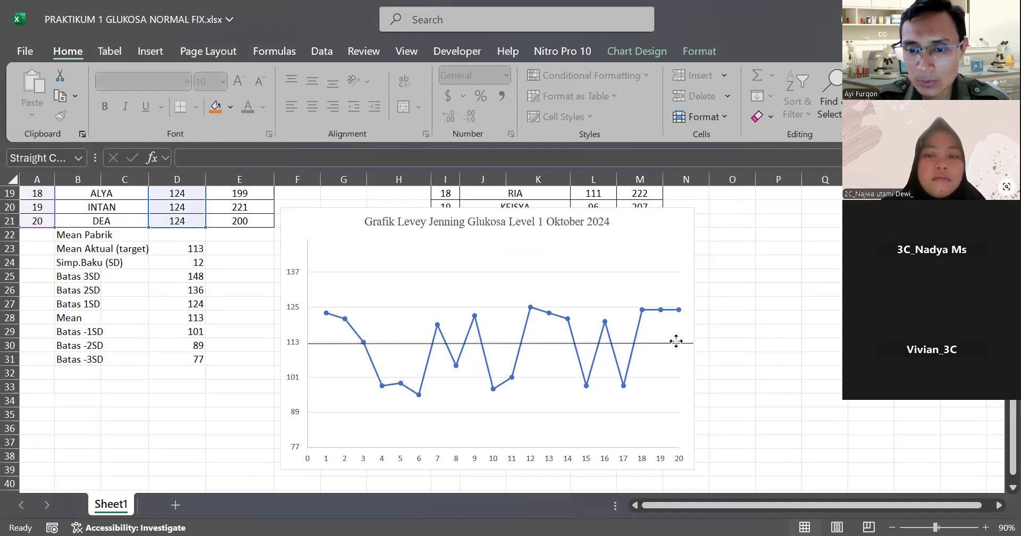
mouse_move(675, 342)
left_mouse_down()
mouse_move(669, 330)
mouse_move(671, 342)
left_mouse_up()
left_click(729, 301)
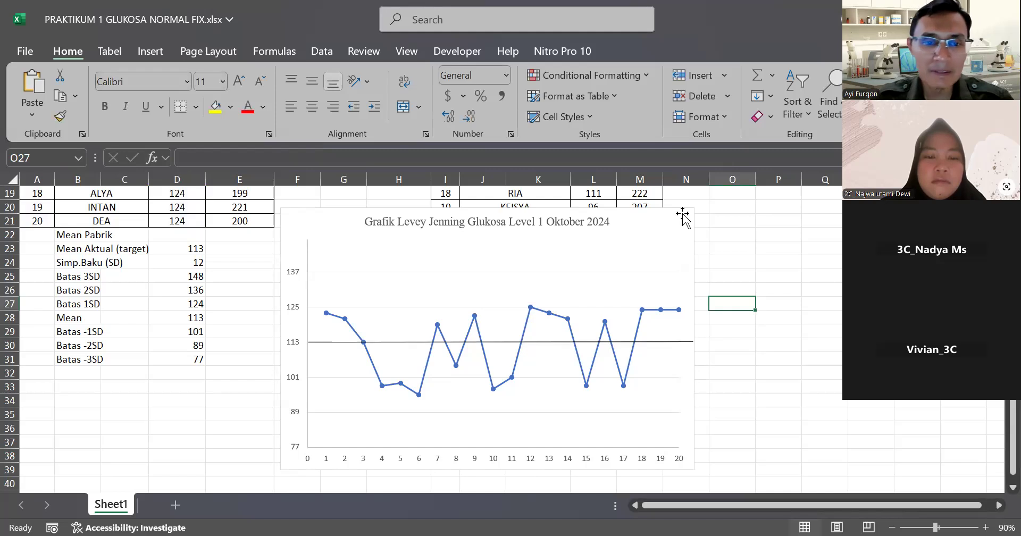
- Undo the recent chart edits: the line move, the gridline removal, the title font change and the line's black style
right_click(297, 273)
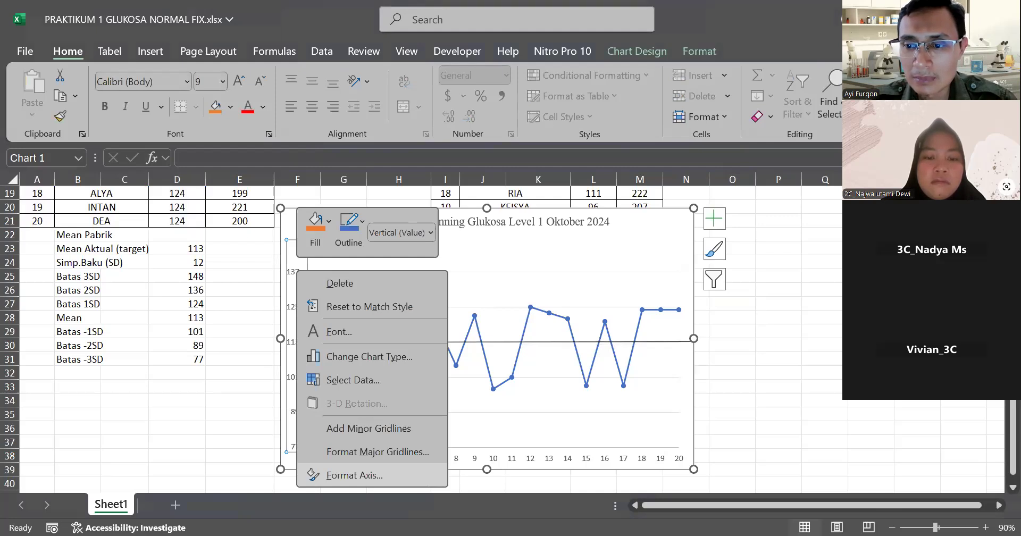
left_click(330, 475)
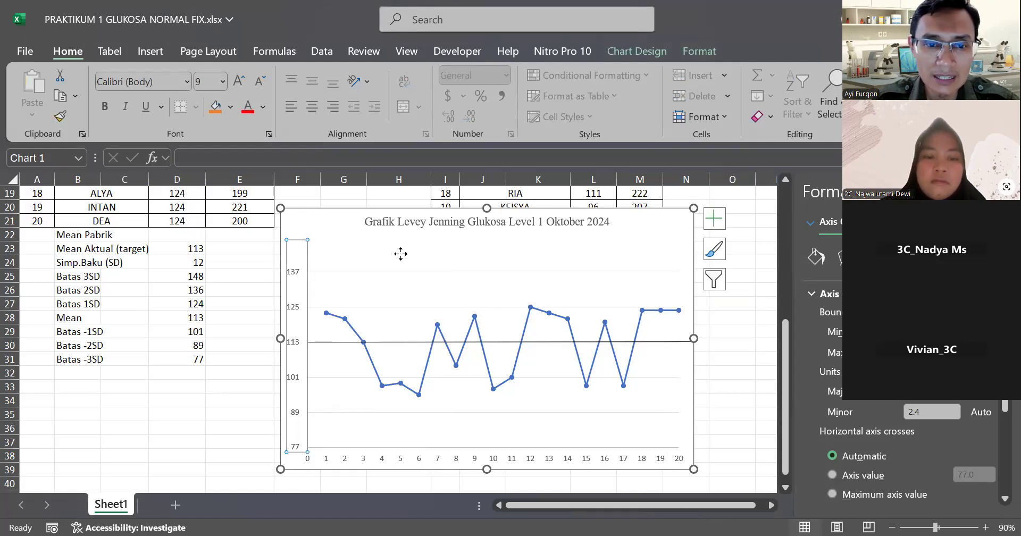
left_click(439, 264)
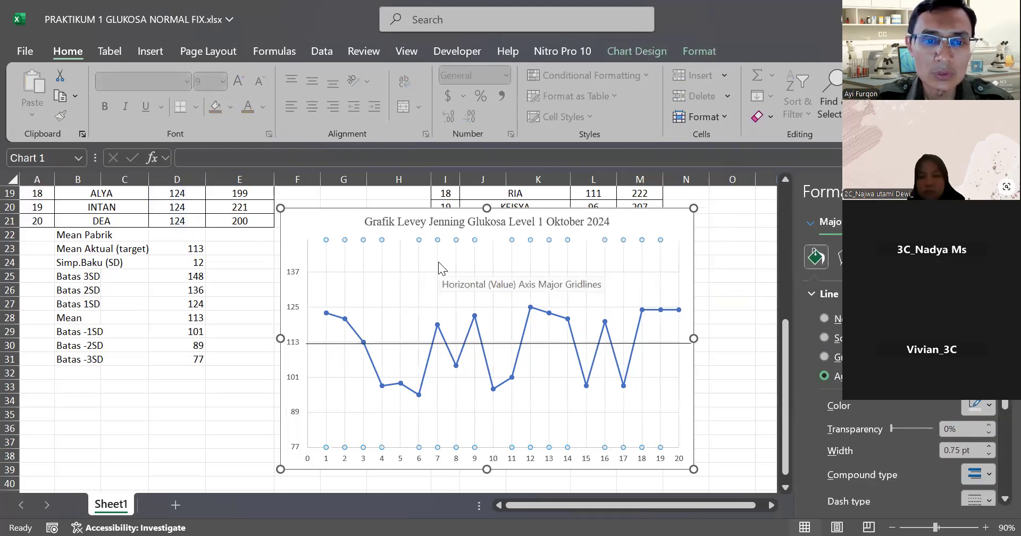
key("ctrl+z")
key("ctrl+z")
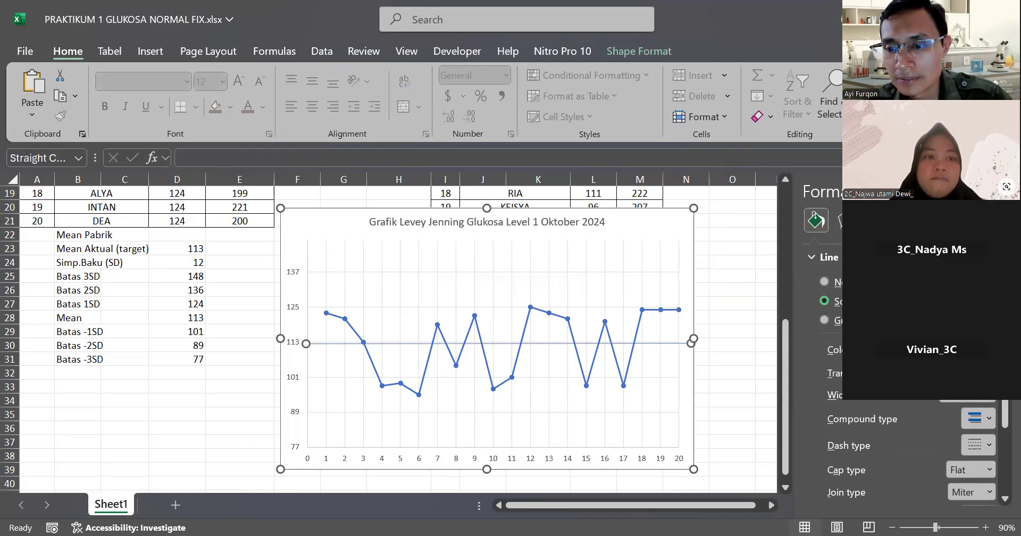
- Set the maximum bound of the chart's vertical axis to 149
right_click(295, 272)
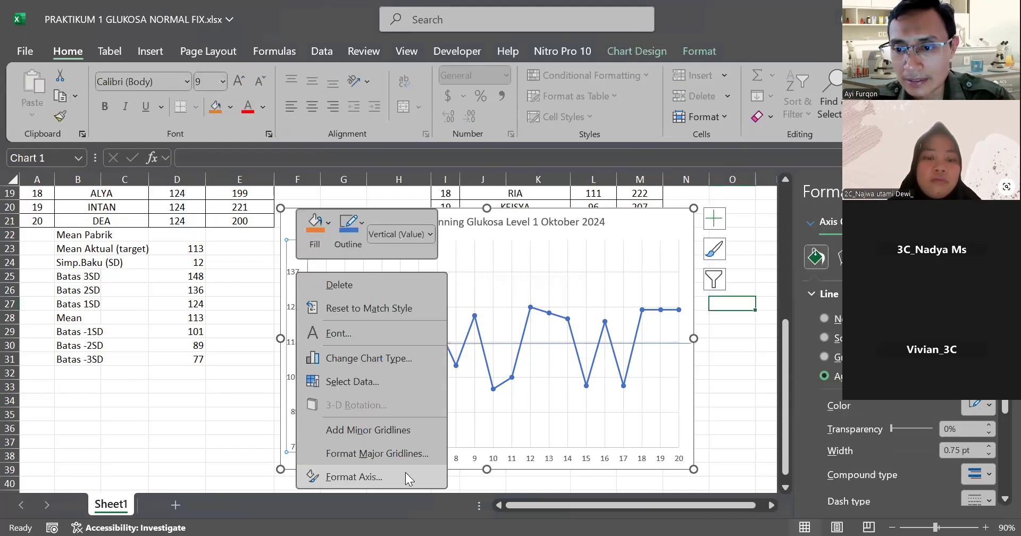
left_click(354, 477)
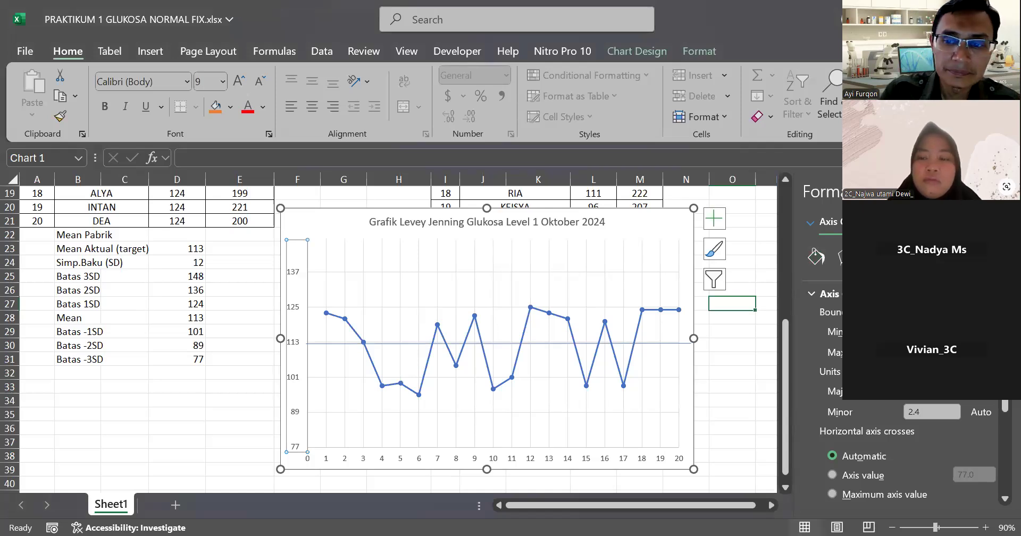
key("Return")
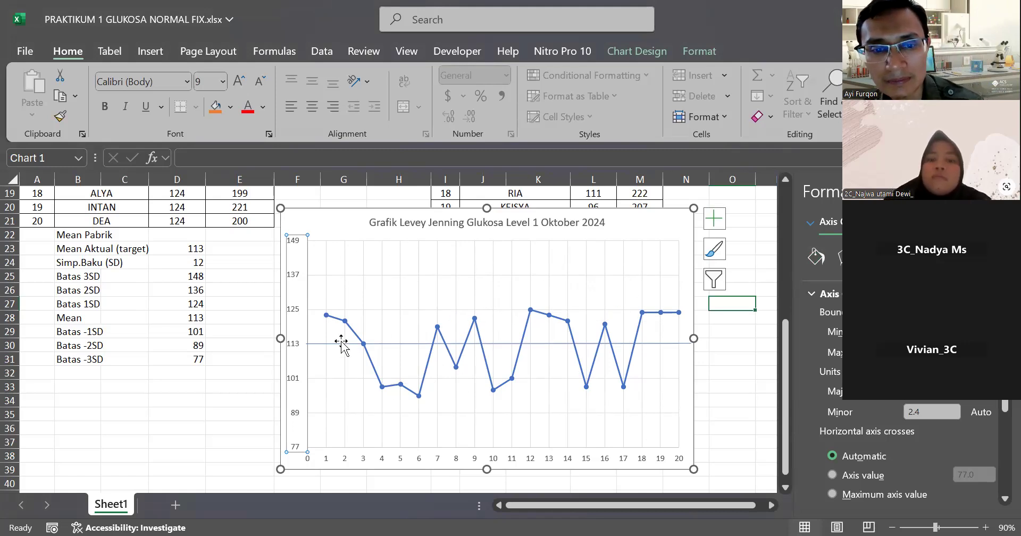
- Draw a straight line on the chart from the day 1 point to the day 4 point
mouse_move(341, 323)
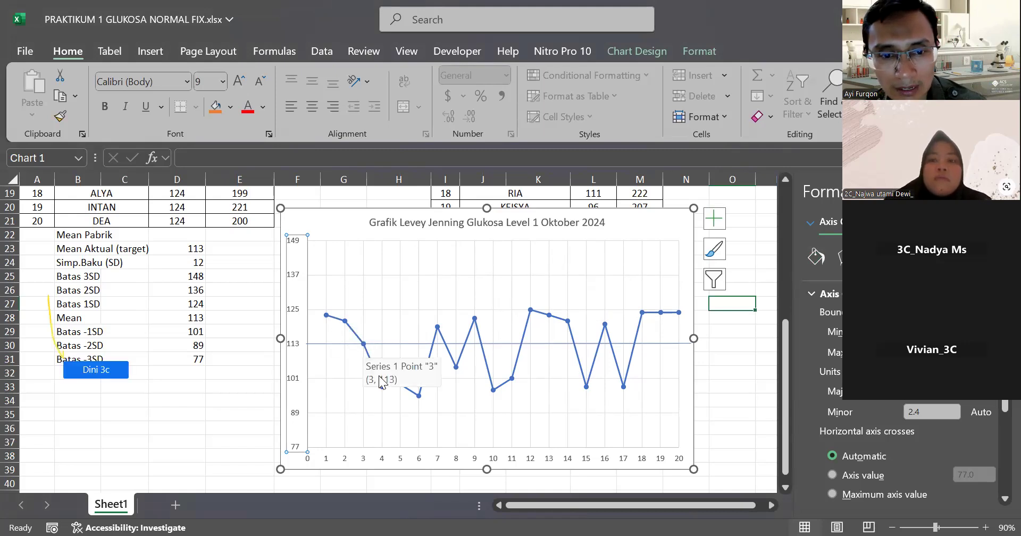
mouse_move(387, 392)
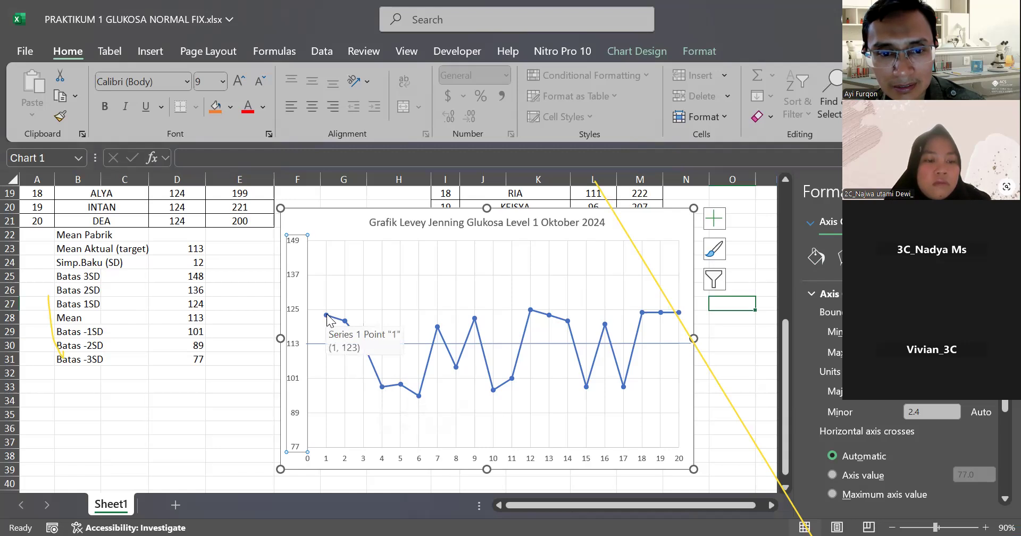
mouse_move(357, 339)
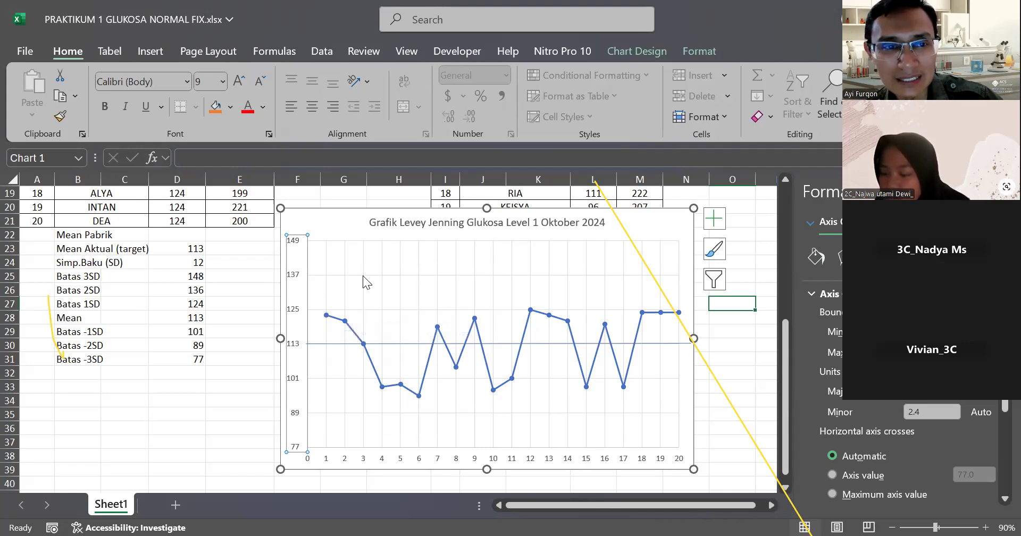
left_click(153, 51)
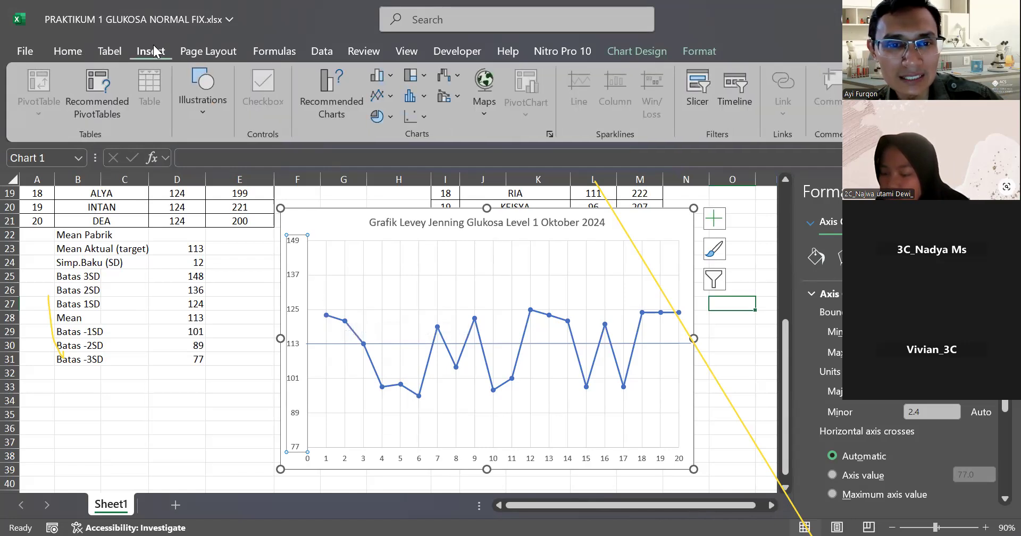
left_click(207, 113)
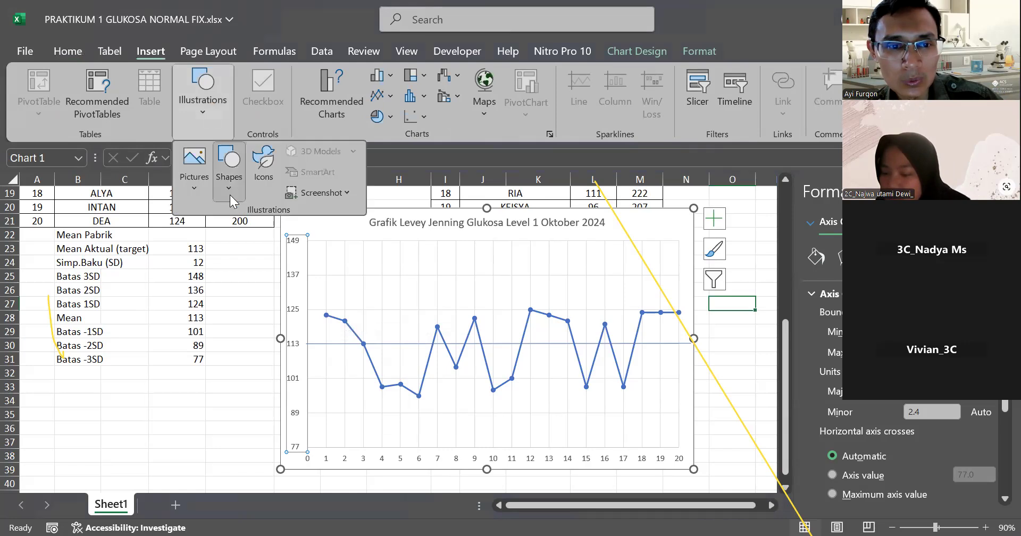
left_click(232, 199)
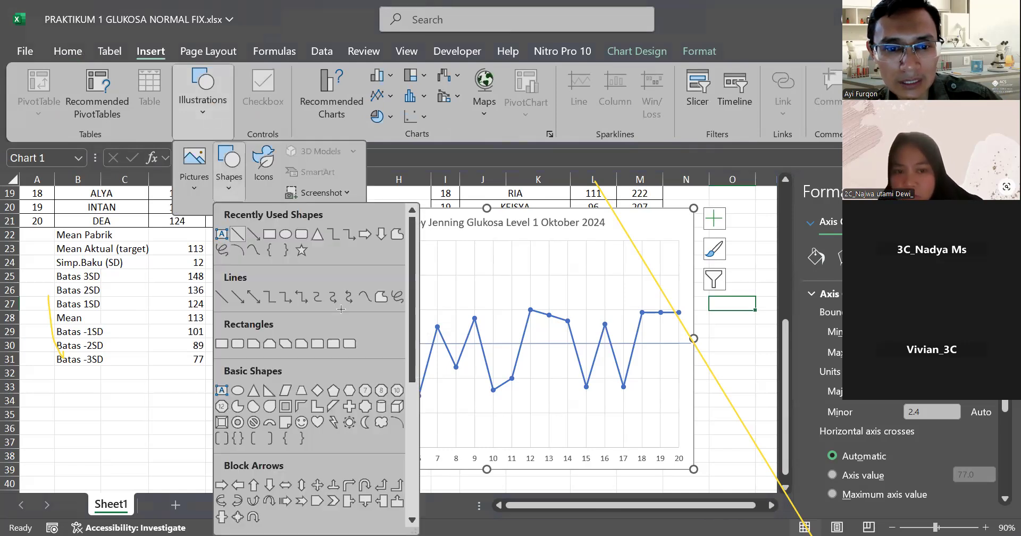
mouse_move(325, 311)
left_mouse_down()
mouse_move(368, 386)
mouse_move(393, 401)
mouse_move(383, 390)
left_mouse_up()
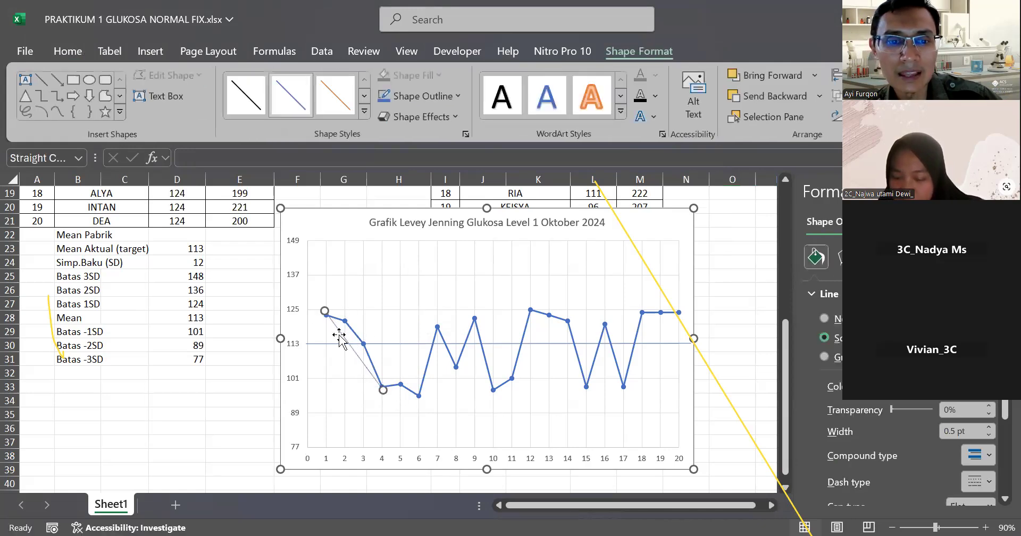
- Apply an orange 1 pt theme style to the drawn line and stretch its end to the day 6 point
left_click(364, 111)
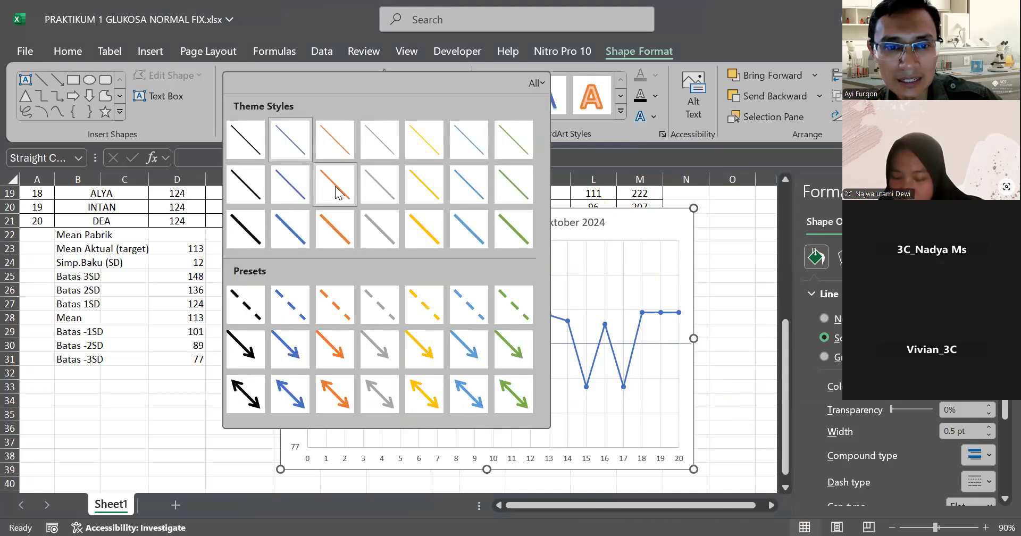
left_click(350, 223)
left_click_drag(338, 333, 375, 401)
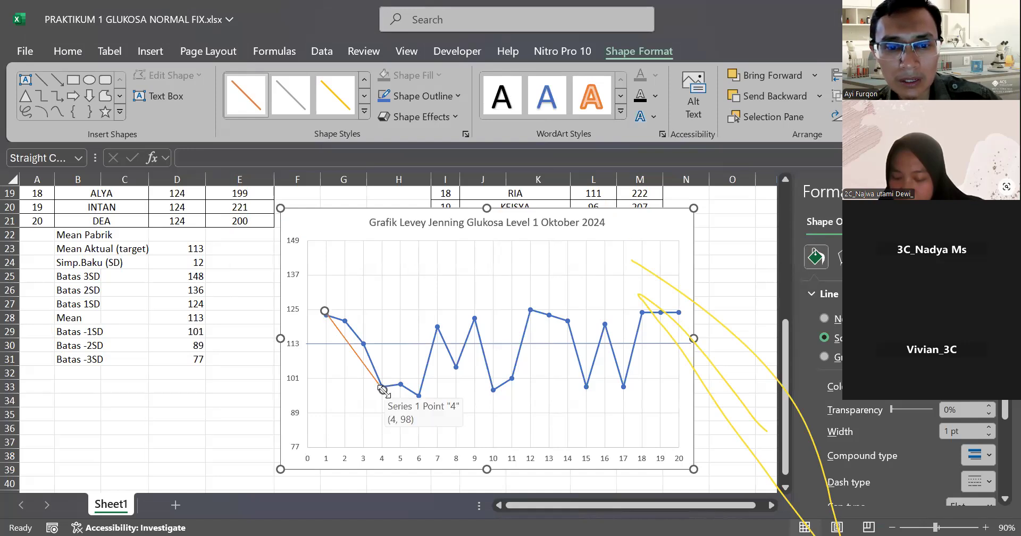
left_click_drag(382, 391, 419, 396)
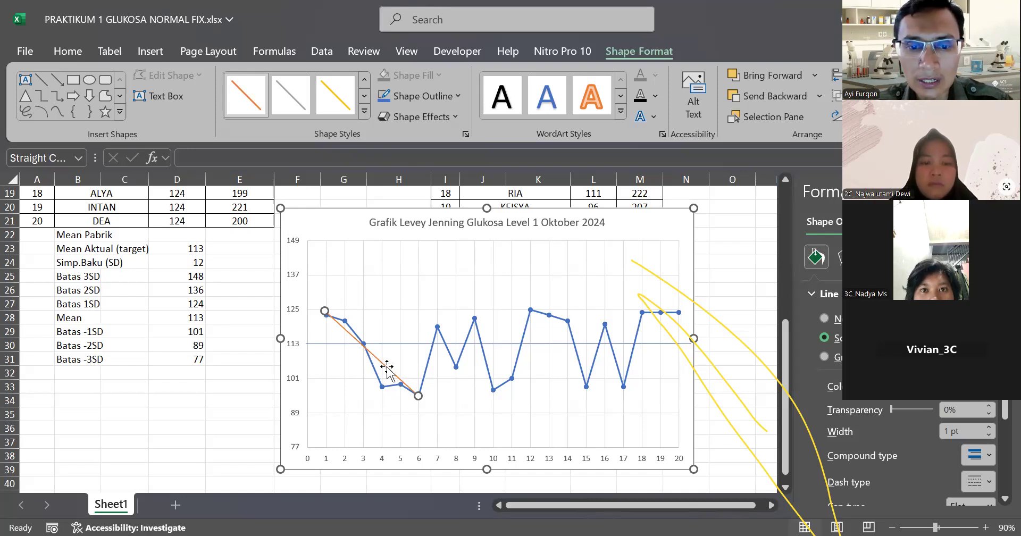
- Delete the orange line and shift the chart farther away from the limits table
key("Delete")
key("Delete")
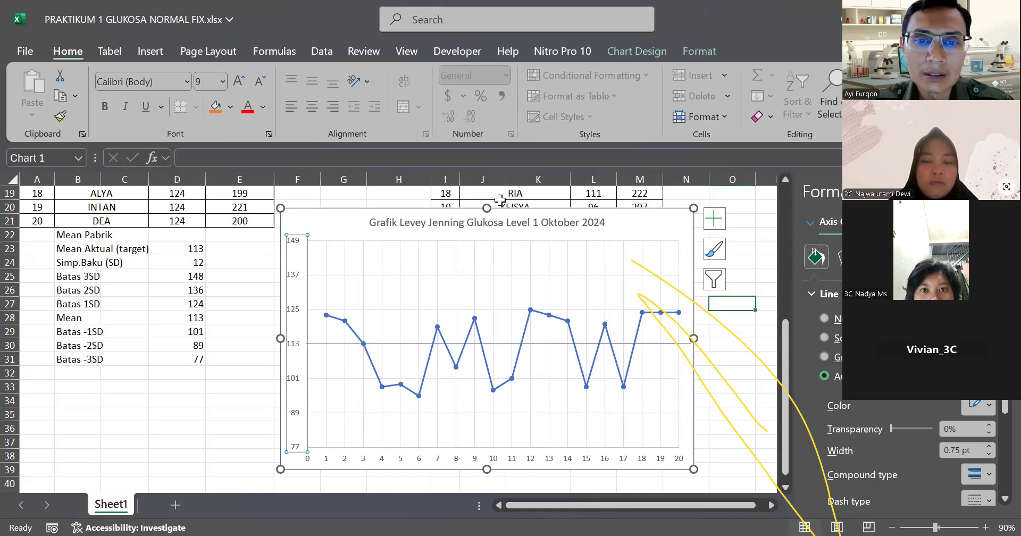
left_click_drag(473, 211, 474, 188)
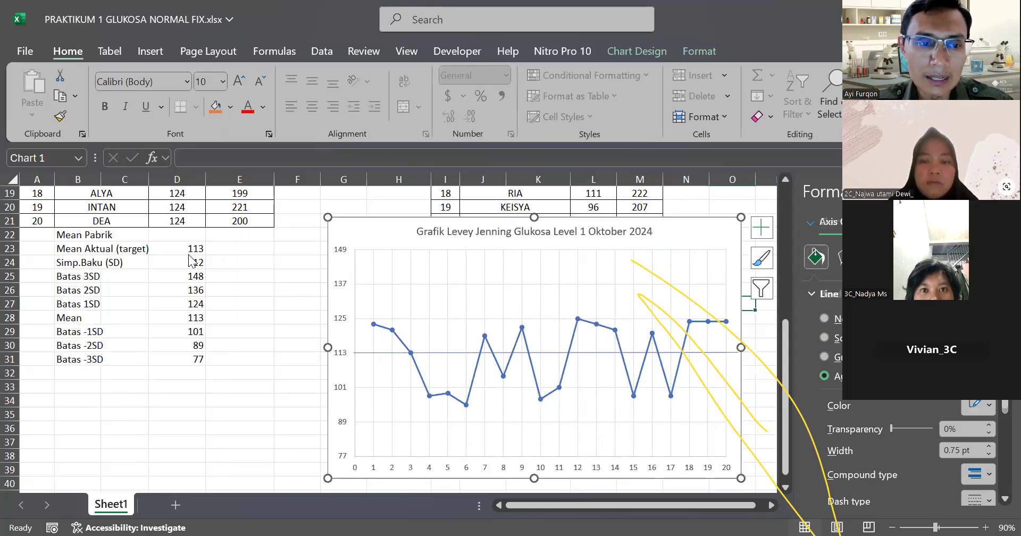
left_click(194, 248)
left_click_drag(194, 247, 216, 366)
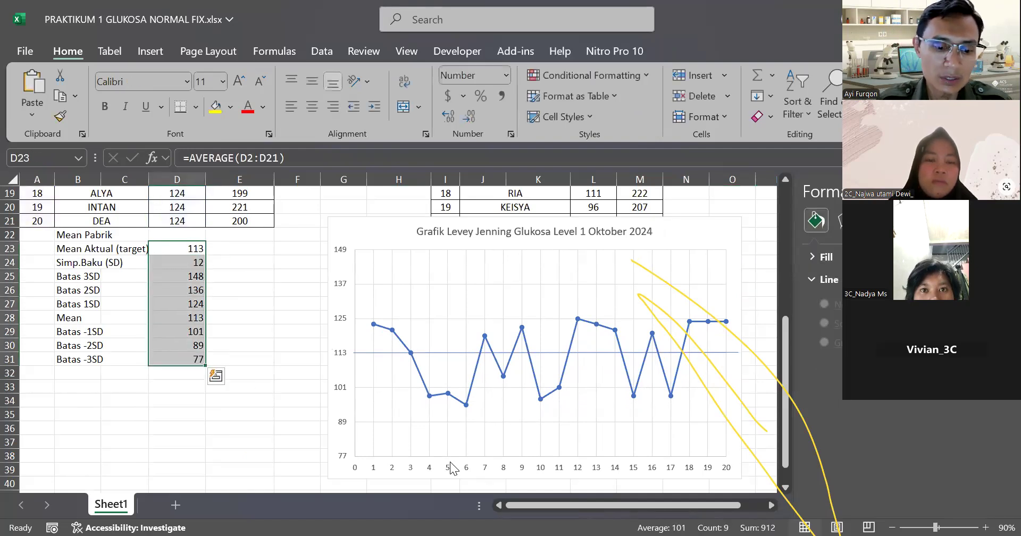
key("ctrl+c")
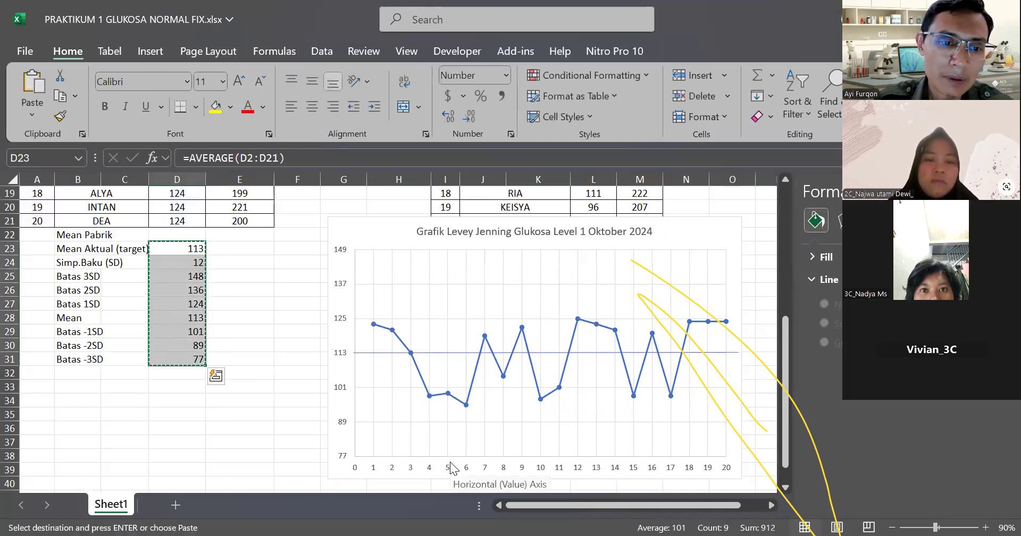
right_click(196, 257)
key("Escape")
key("Escape")
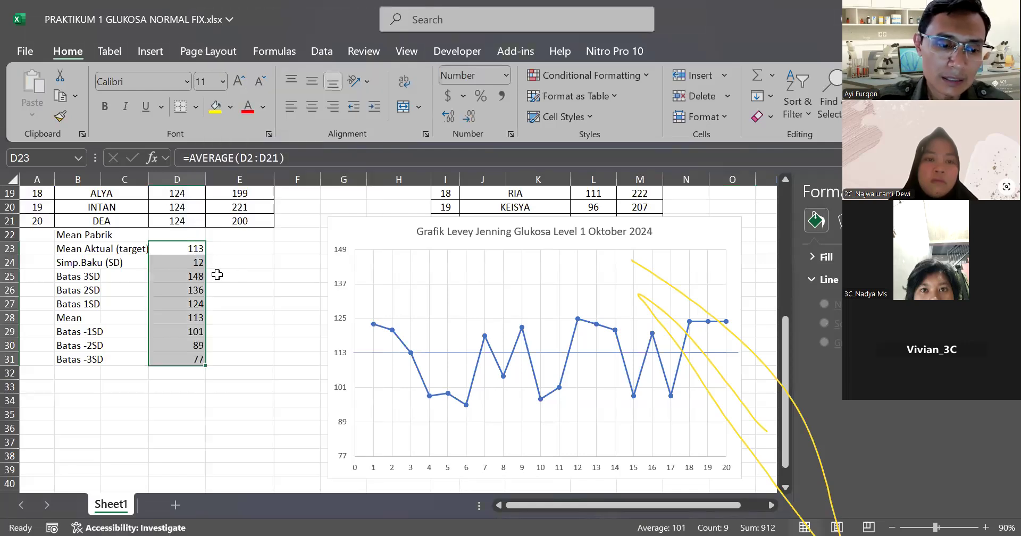
right_click(191, 252)
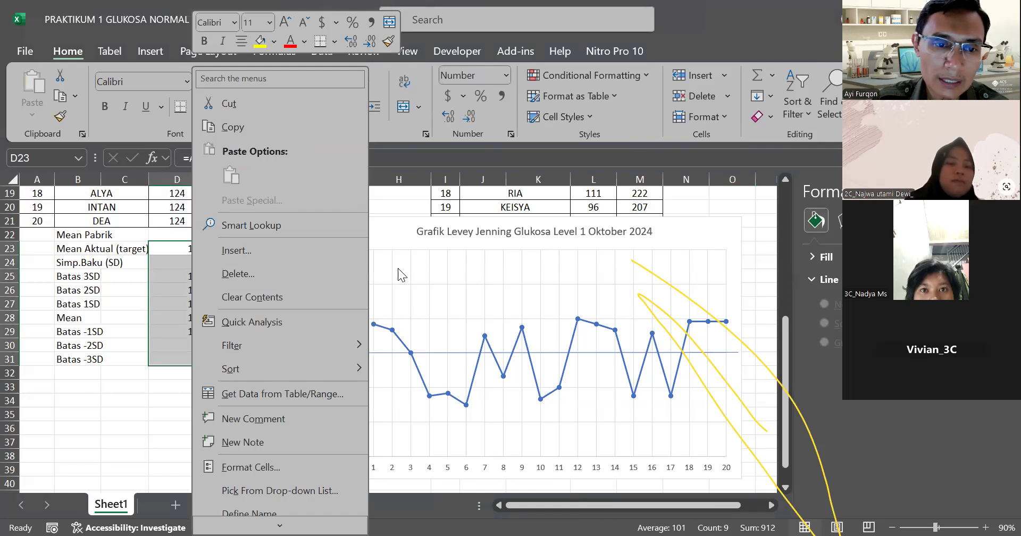
key("Escape")
- Copy the normal-level statistics in D23:D31 and paste only their formulas into E23:E31 for the PATOLOGIS column
left_click_drag(192, 249, 187, 359)
right_click(190, 250)
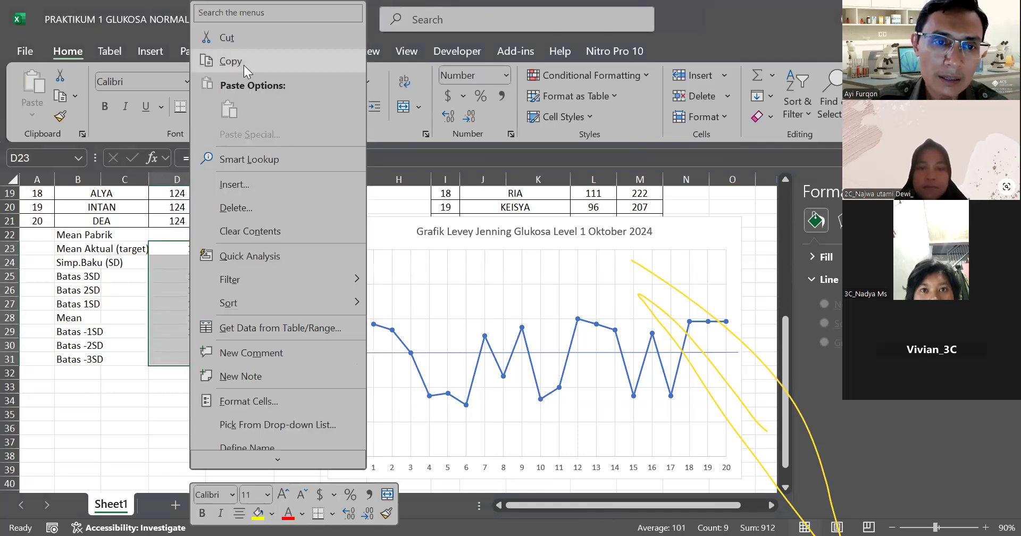
left_click(243, 65)
left_click_drag(242, 249, 240, 358)
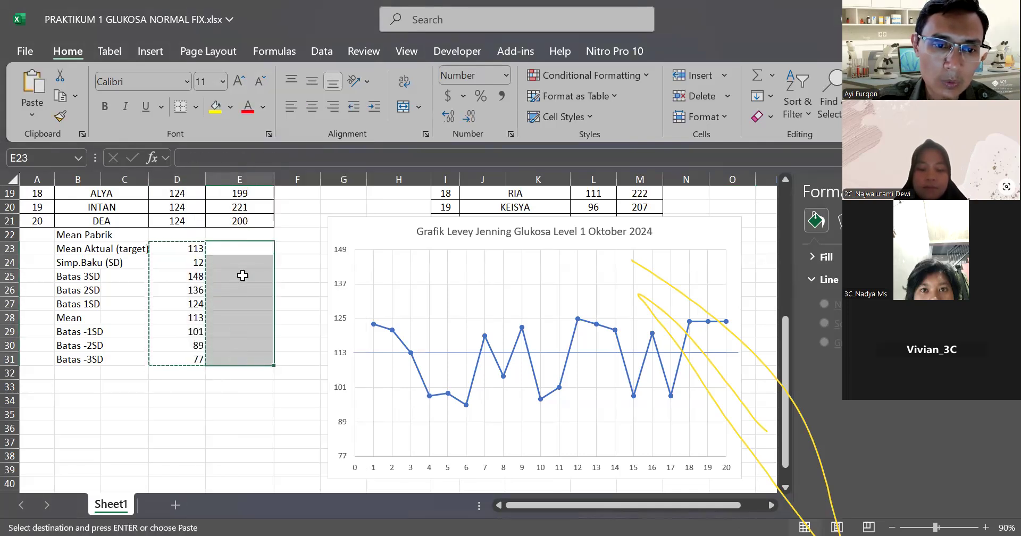
right_click(243, 275)
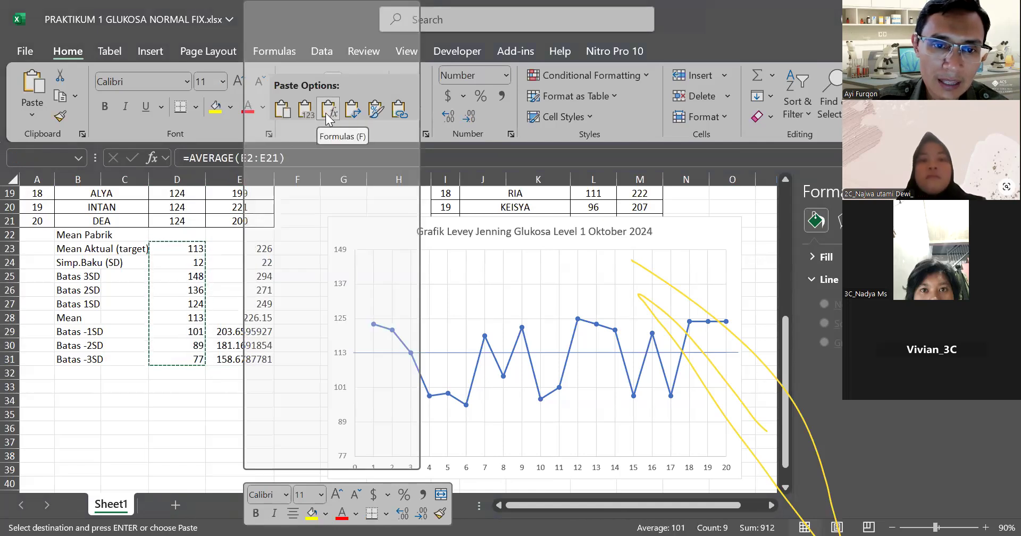
left_click(326, 112)
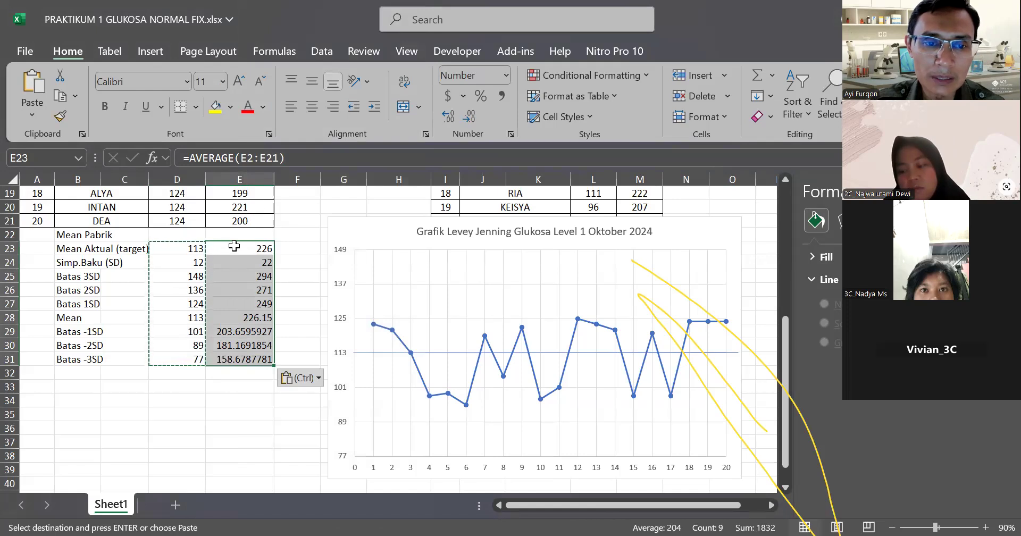
left_click_drag(248, 250, 248, 360)
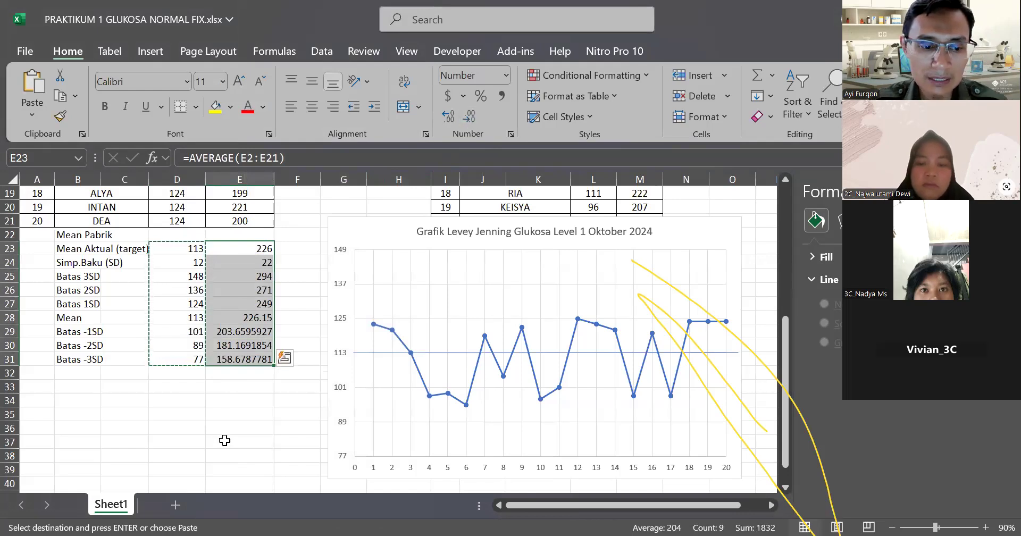
key("Escape")
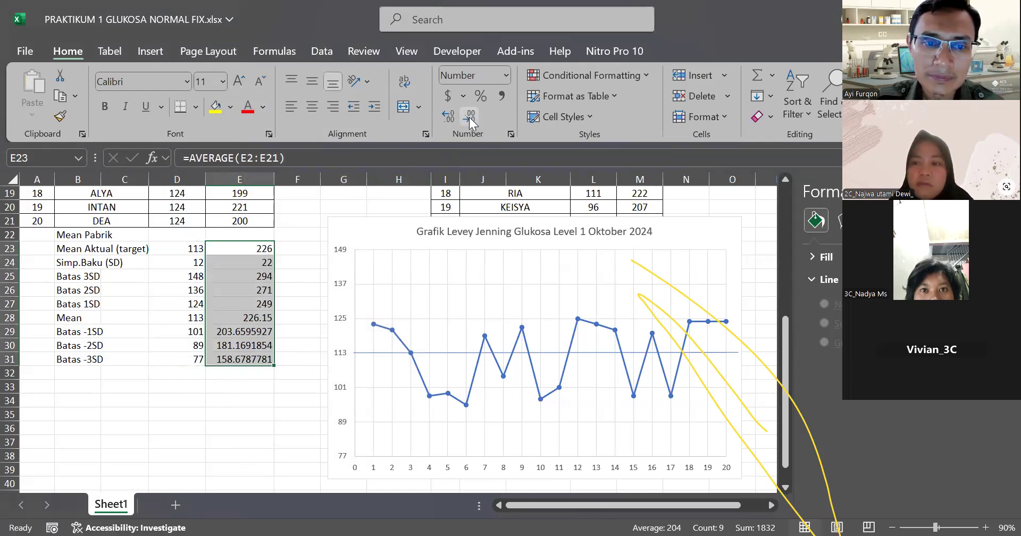
- Move the normal glucose chart below the limits table, starting around row 33
left_click(239, 290)
left_click_drag(239, 249, 250, 359)
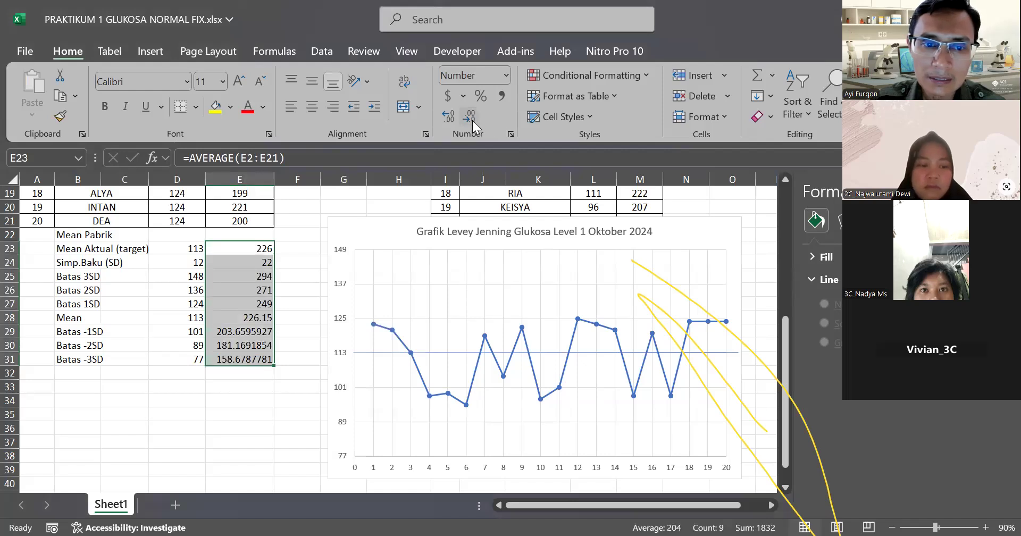
left_click(242, 332)
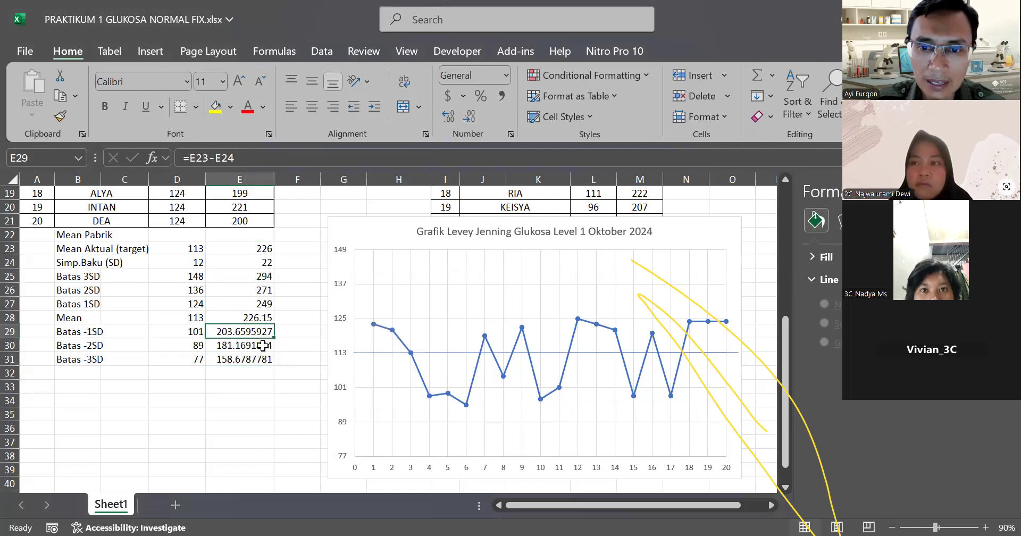
left_click(659, 261)
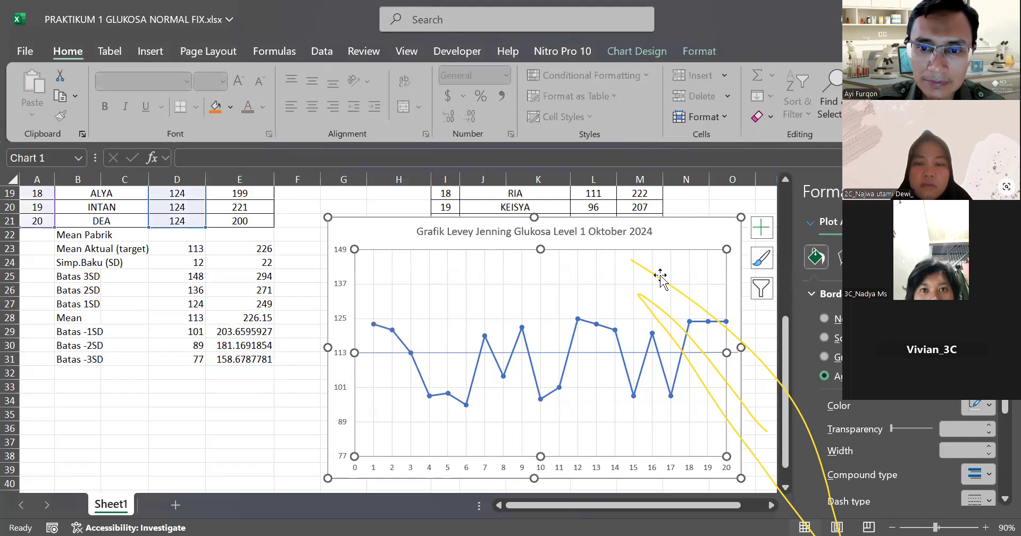
left_click_drag(379, 223, 88, 379)
- Format the PATOLOGIS mean and lower limits in E28:E31 as whole numbers without decimals
left_click(235, 258)
left_click_drag(240, 332, 241, 365)
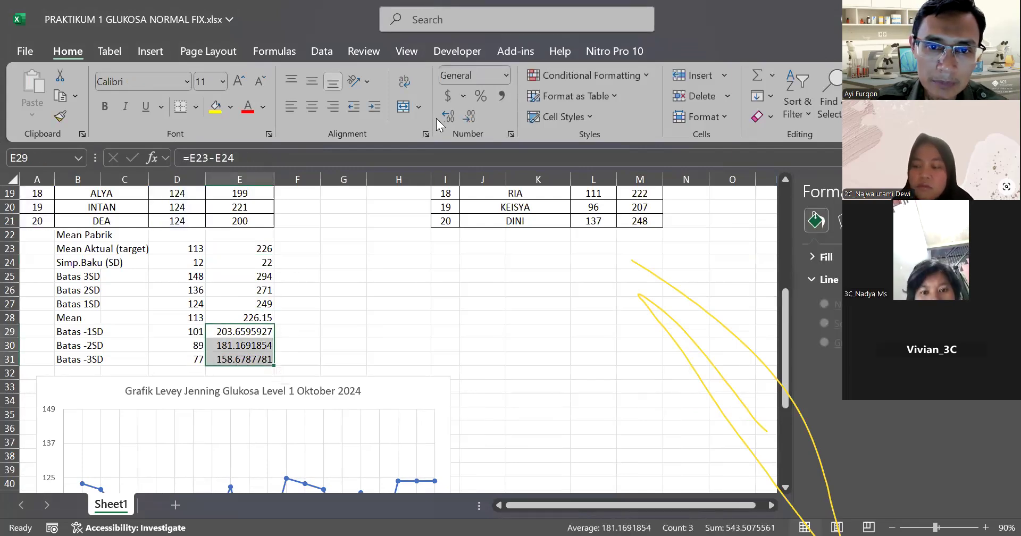
left_click(472, 116)
left_click(472, 116)
left_click(471, 116)
left_click(471, 116)
left_click(470, 116)
left_click(470, 116)
left_click(471, 116)
left_click(260, 316)
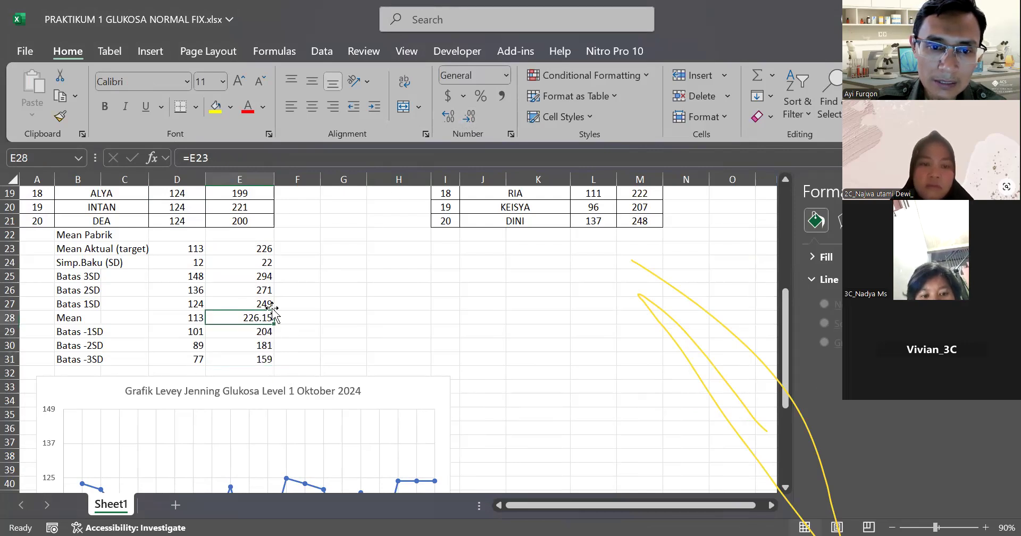
left_click(477, 119)
left_click(477, 119)
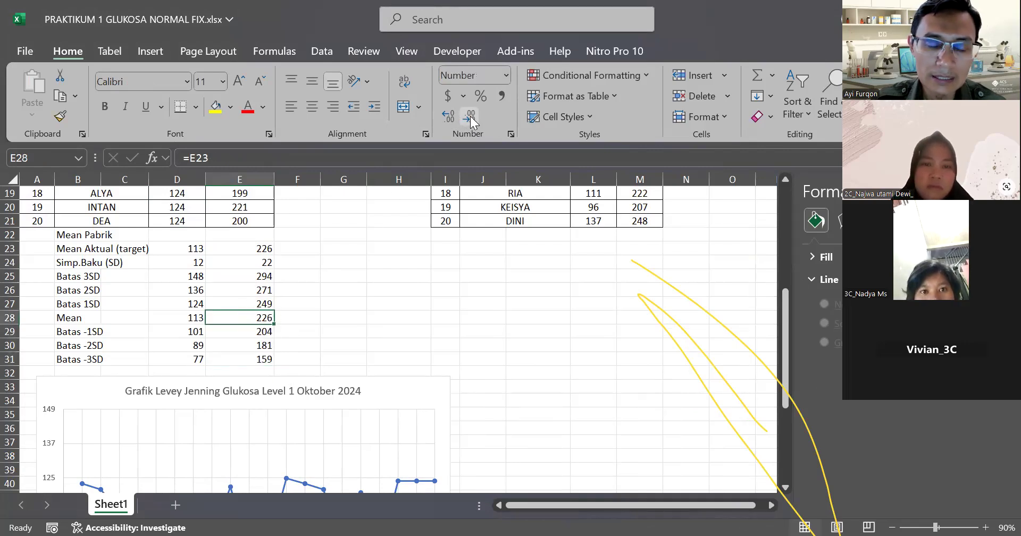
- Insert a scatter chart with straight lines and markers from the days in A2:A21 and the PATOLOGIS values in E2:E21
left_click(371, 307)
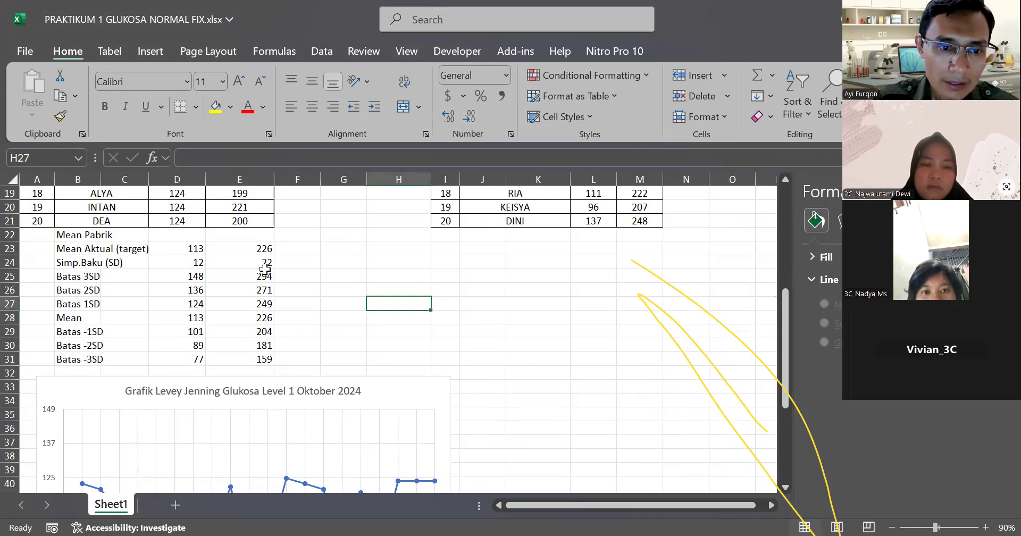
scroll(265, 268, "up", 6)
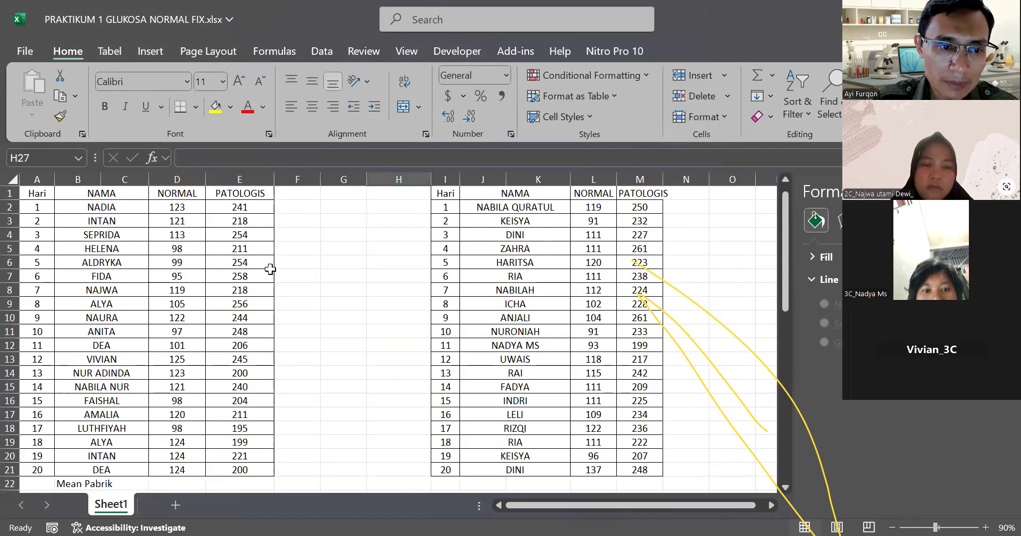
left_click(34, 209)
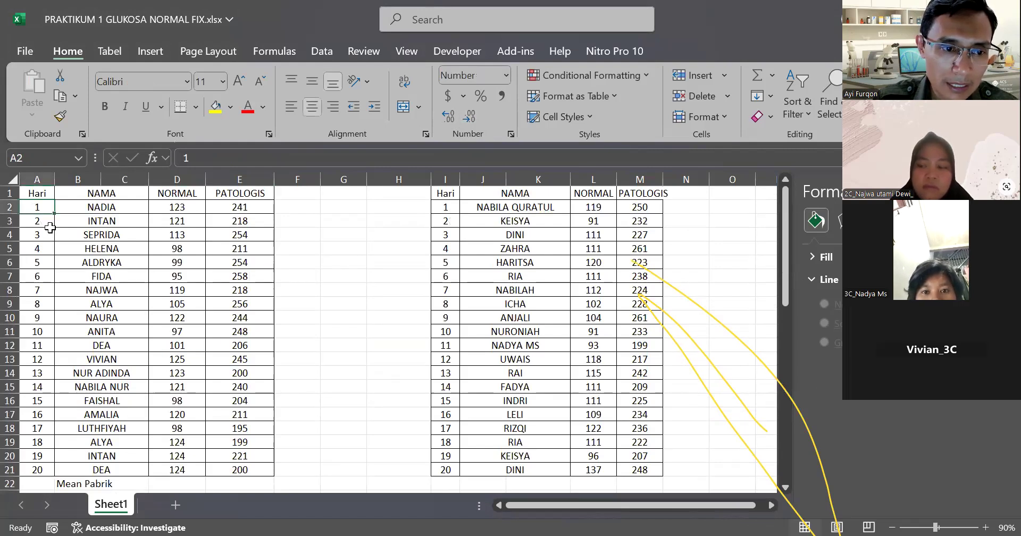
left_click_drag(34, 210, 36, 471)
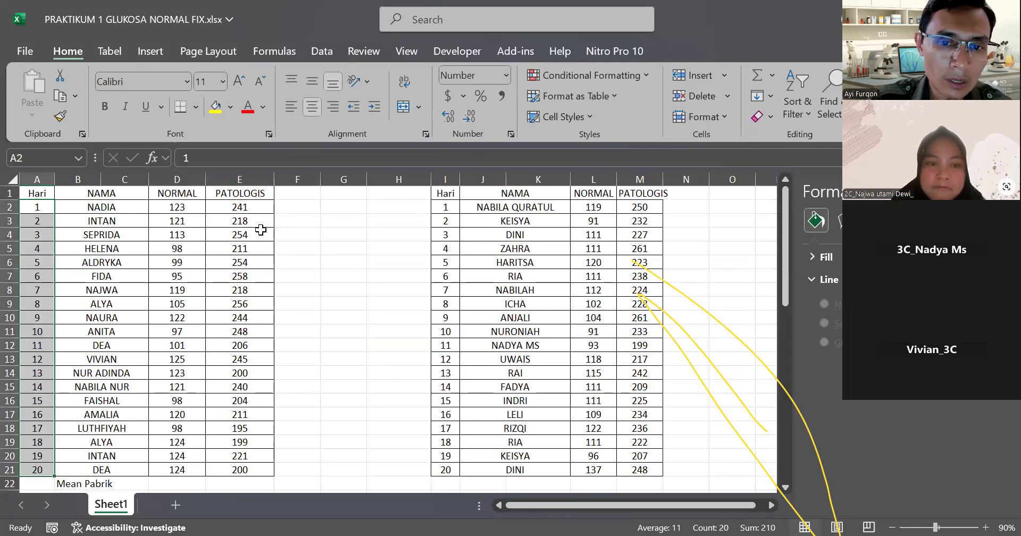
left_click(248, 204, "ctrl")
left_click_drag(247, 204, 241, 465)
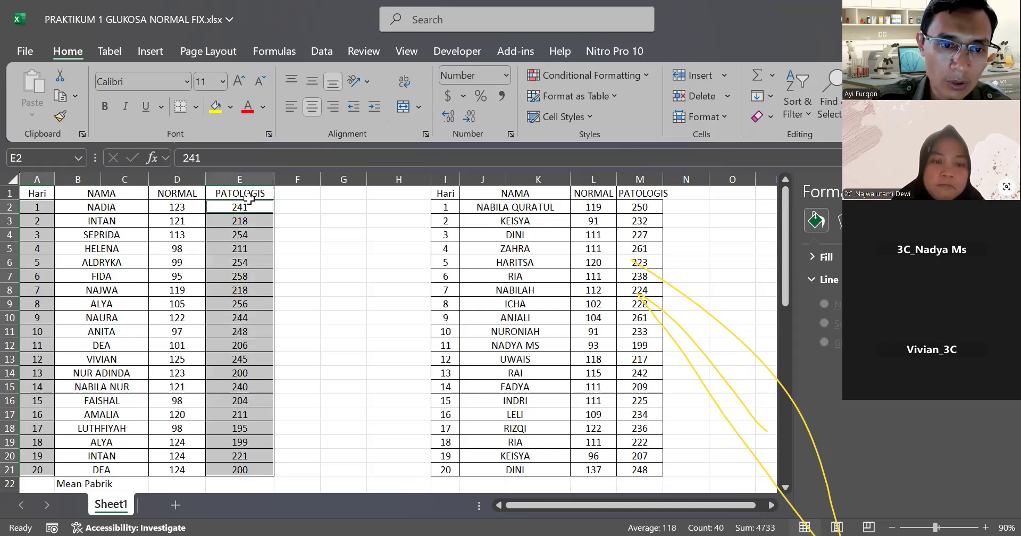
left_click(140, 56)
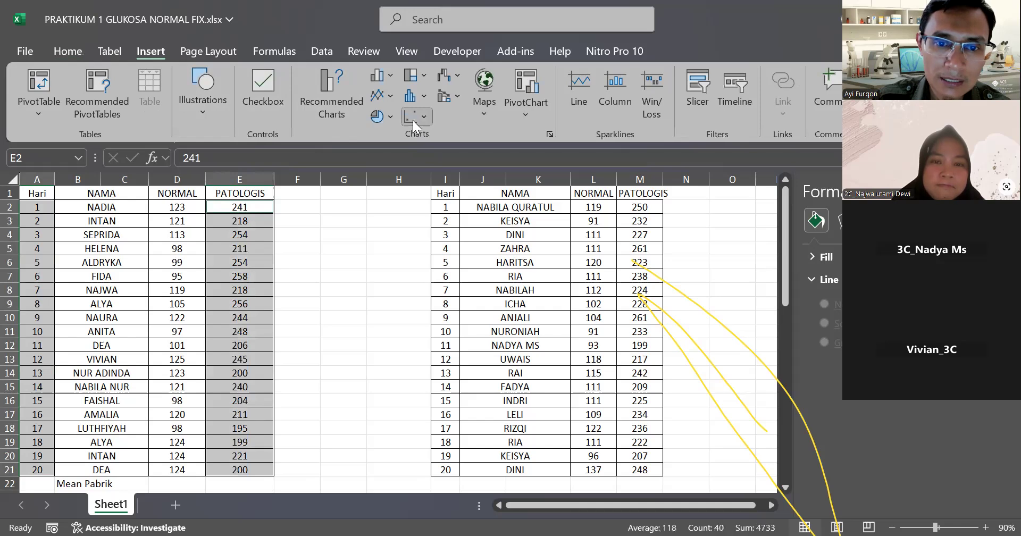
left_click(413, 120)
left_click(424, 235)
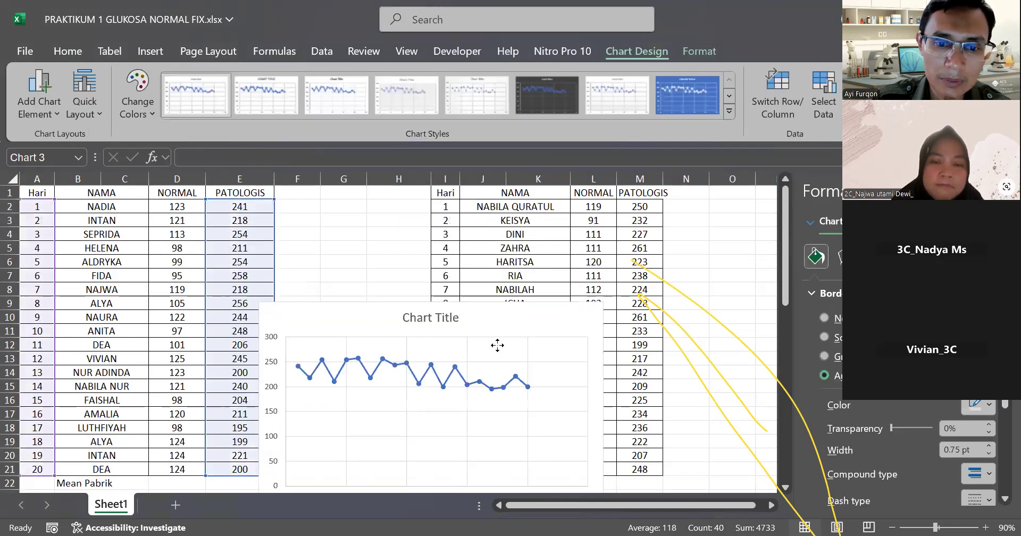
- Move the new PATOLOGIS chart beside the limits table, starting around row 21 in column G
scroll(500, 340, "down", 2)
scroll(503, 343, "down", 2)
left_click_drag(292, 219, 320, 328)
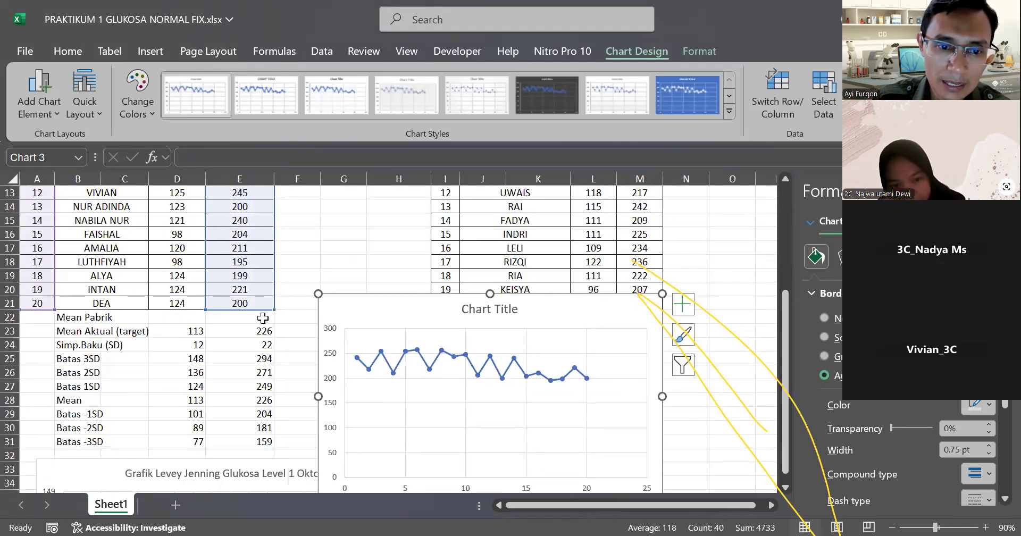
- Set the bounds of the PATOLOGIS chart's vertical axis to a minimum of 159 and a maximum of 299
scroll(359, 330, "down", 1)
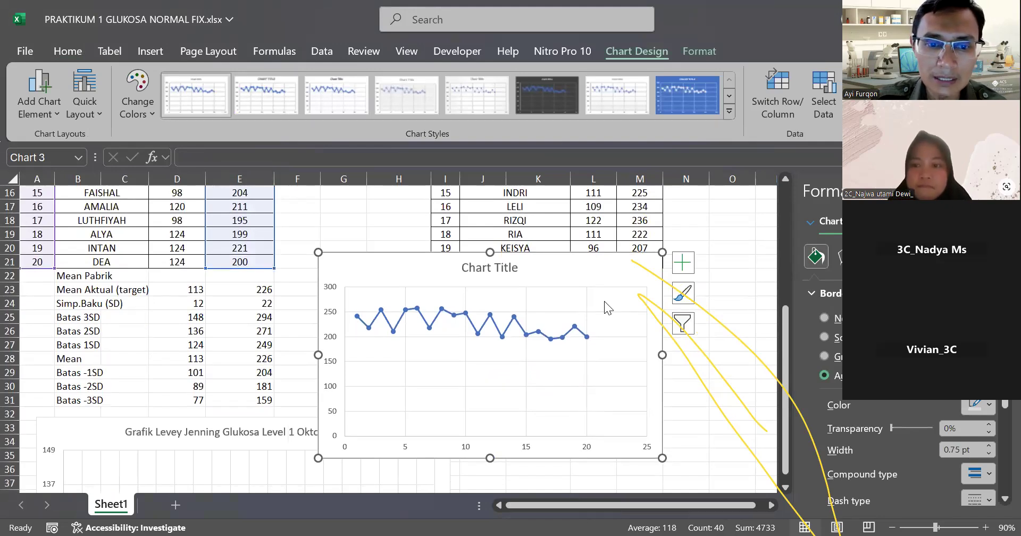
left_click(338, 336)
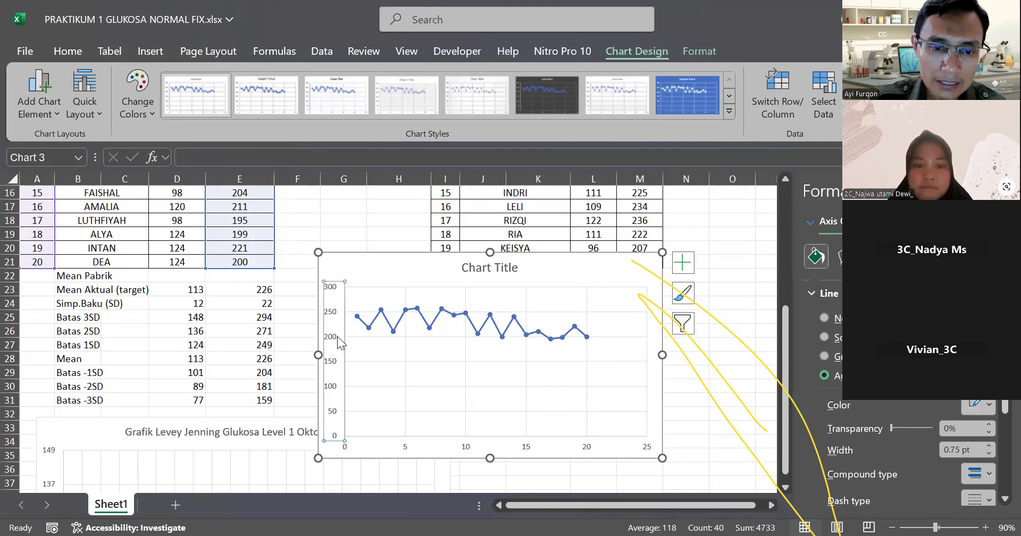
right_click(337, 336)
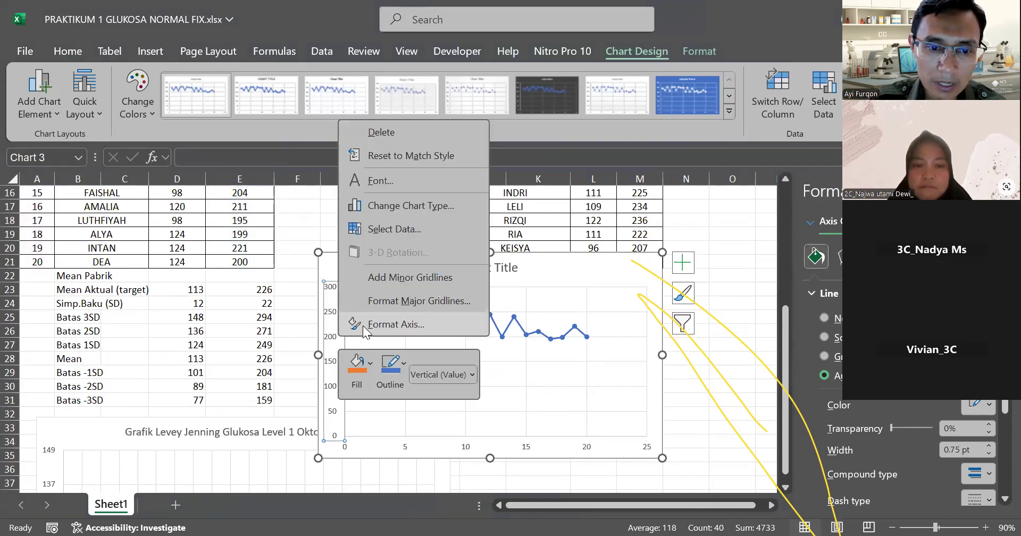
left_click(363, 325)
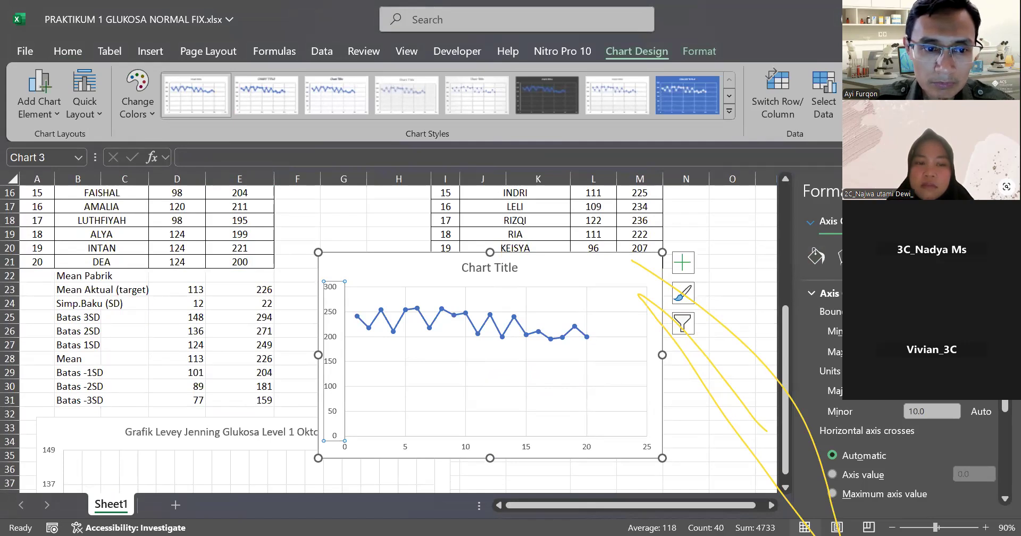
key("Return")
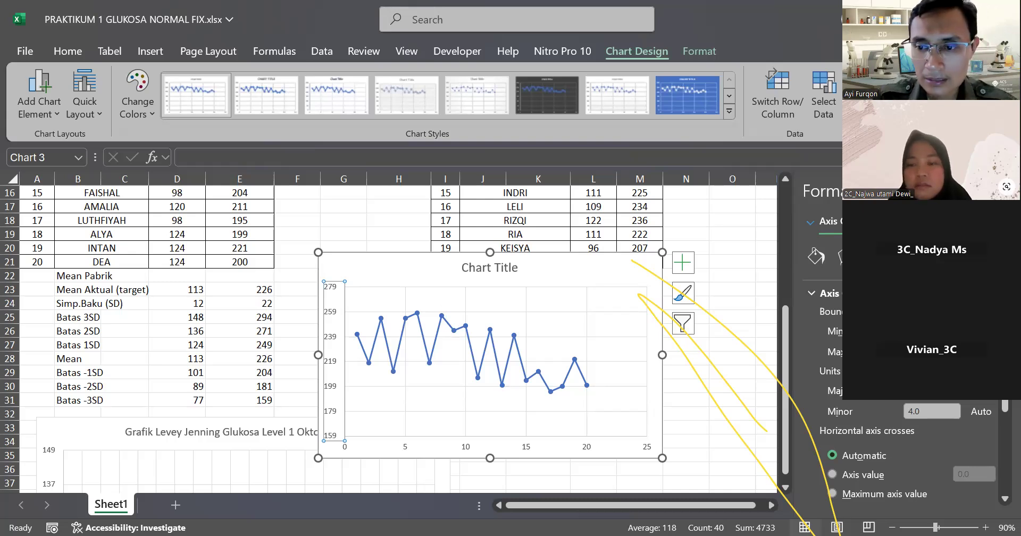
key("Return")
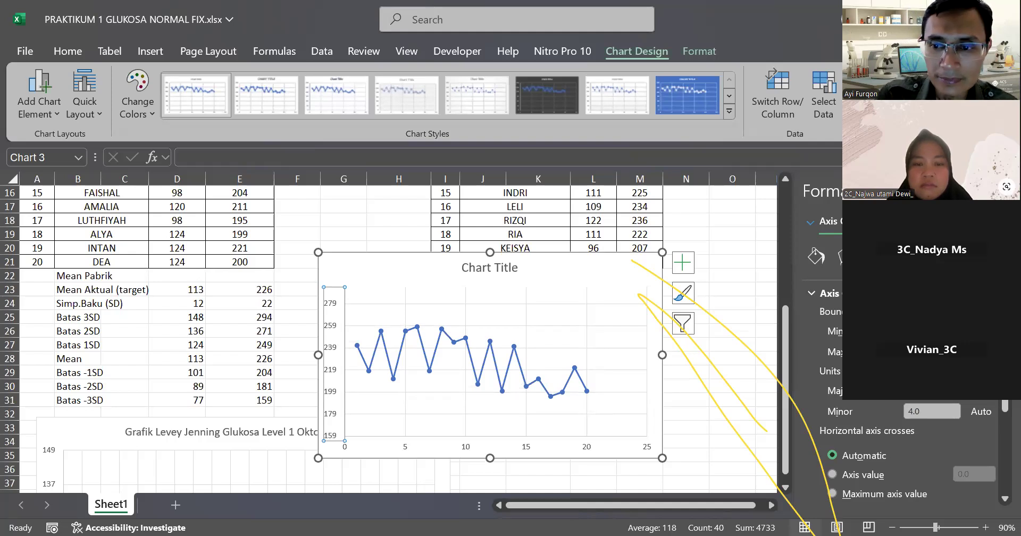
left_click(936, 391)
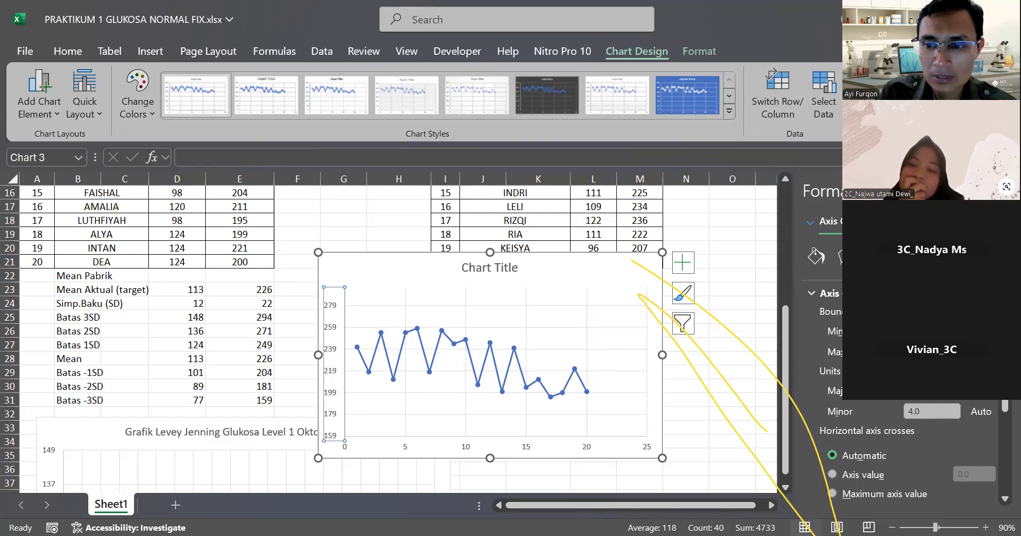
key("Return")
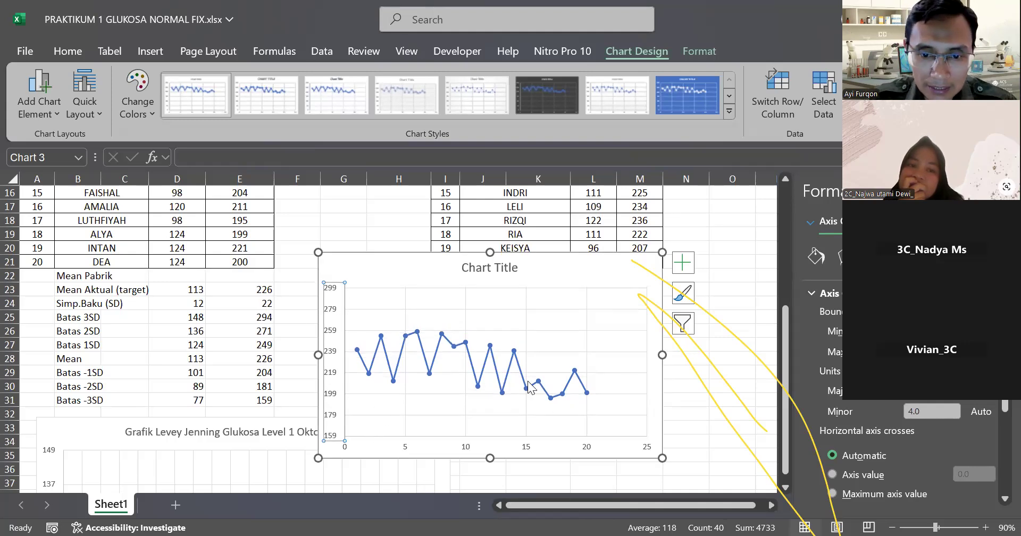
- Remove the PATOLOGIS chart's vertical gridlines and set its horizontal axis to a major unit of 1 and a maximum of 20
left_click(404, 301)
key("Escape")
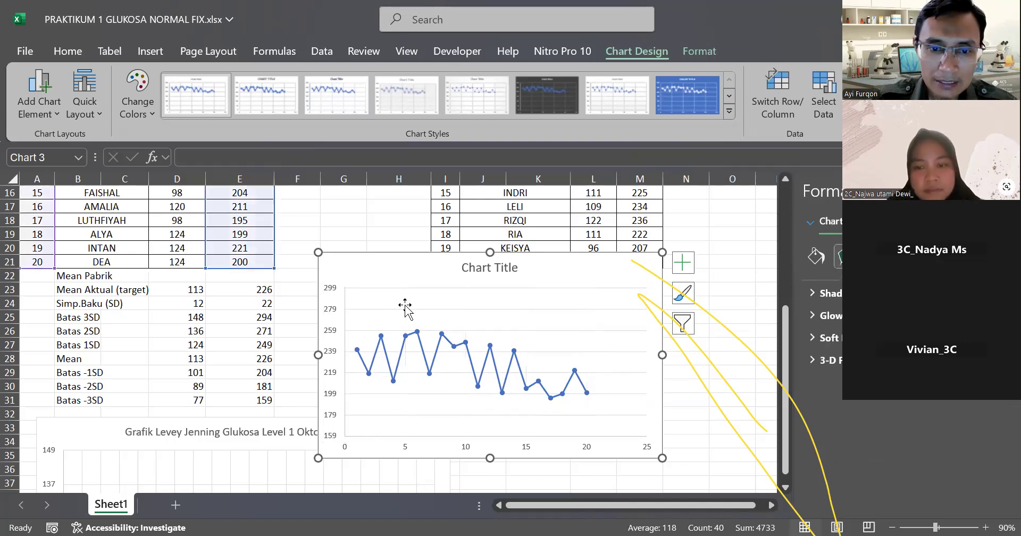
left_click(405, 445)
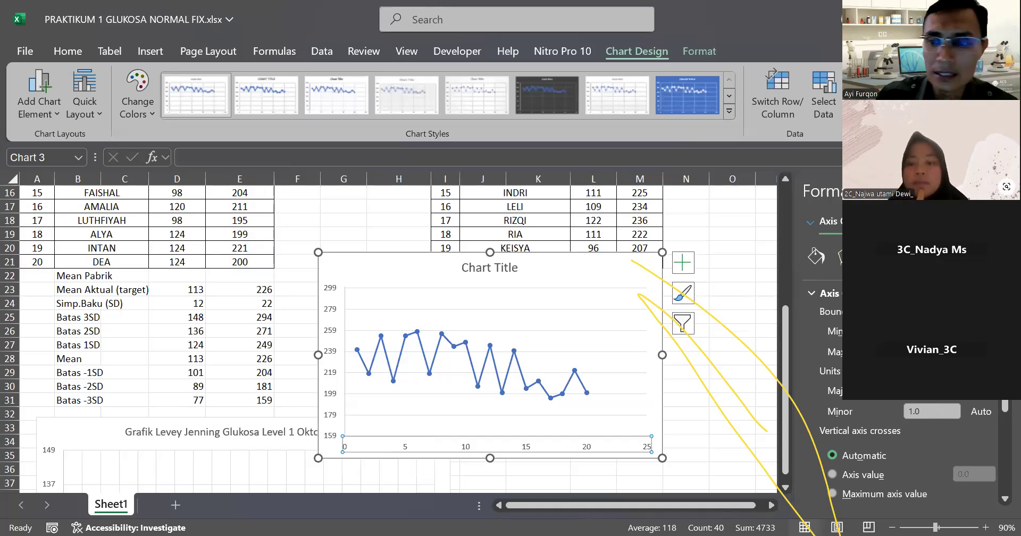
left_click(934, 404)
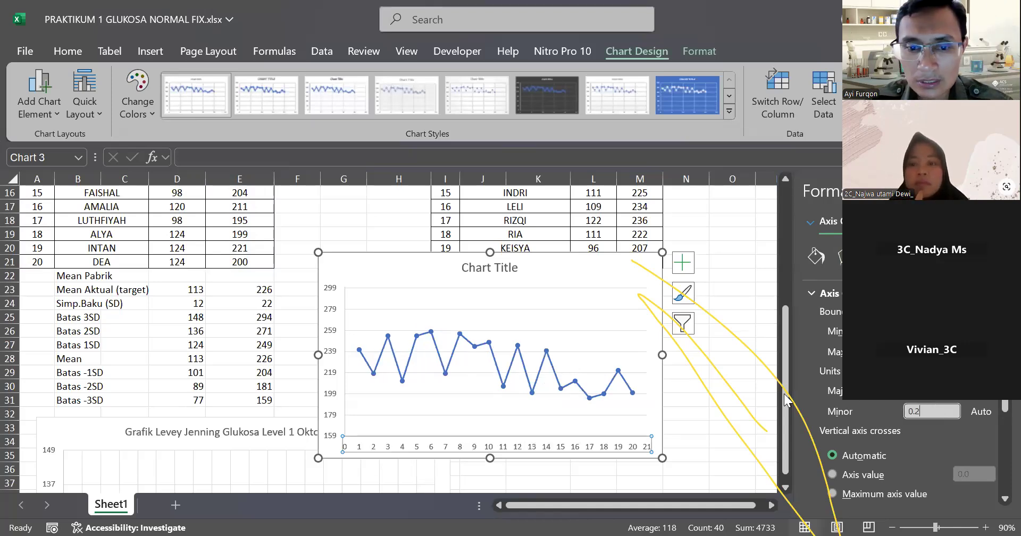
scroll(586, 327, "down", 1)
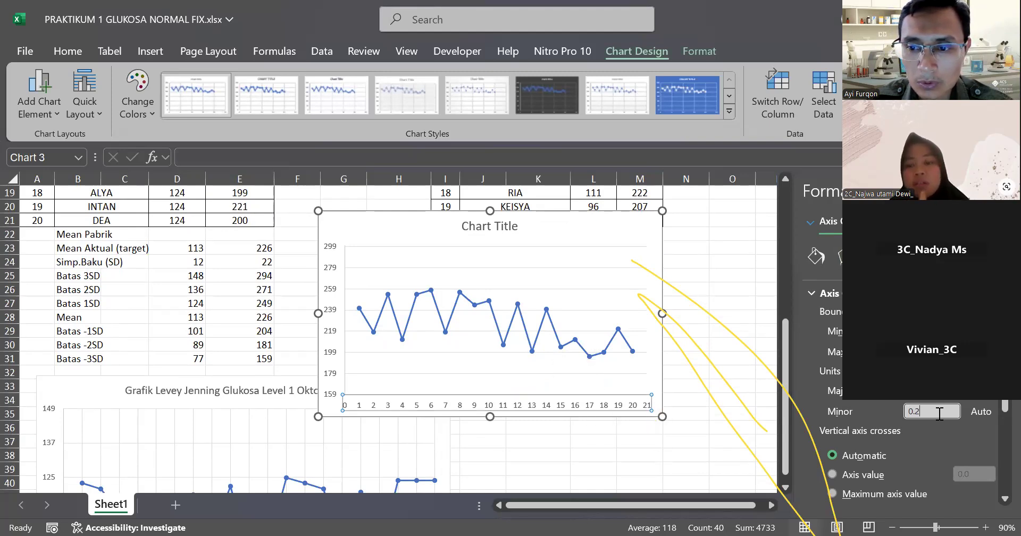
key("Return")
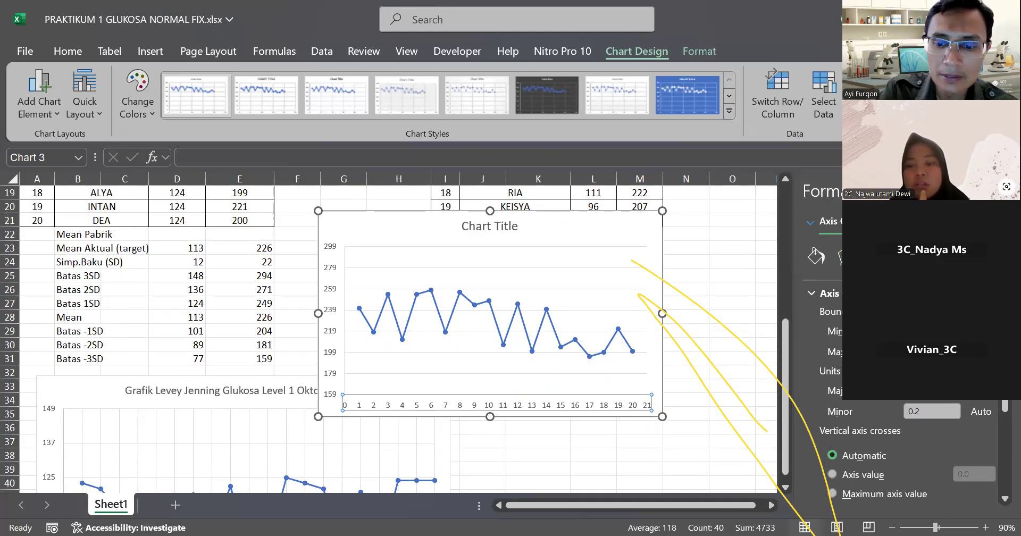
left_click(929, 394)
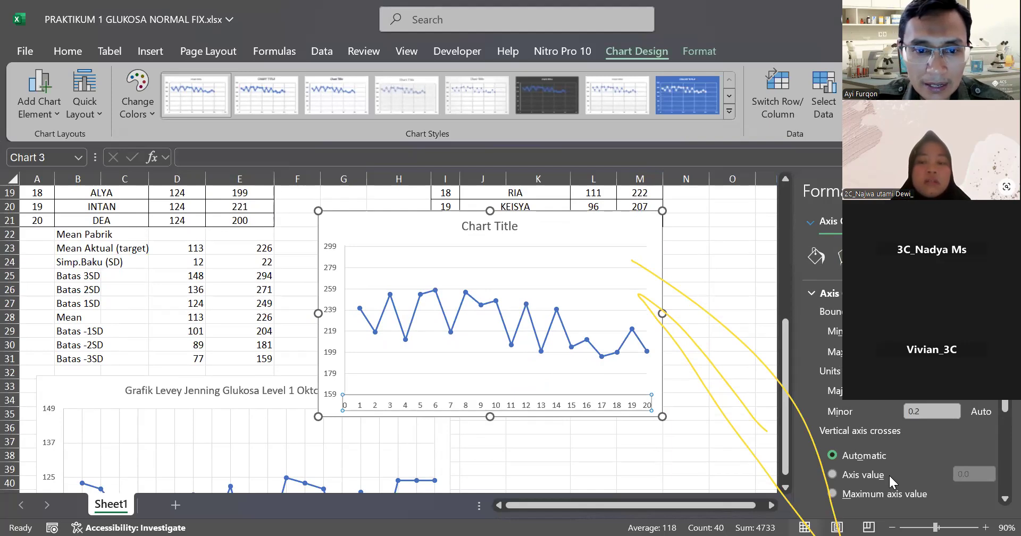
- Fill the Mean cells D28 and E28 with yellow
left_click(334, 298)
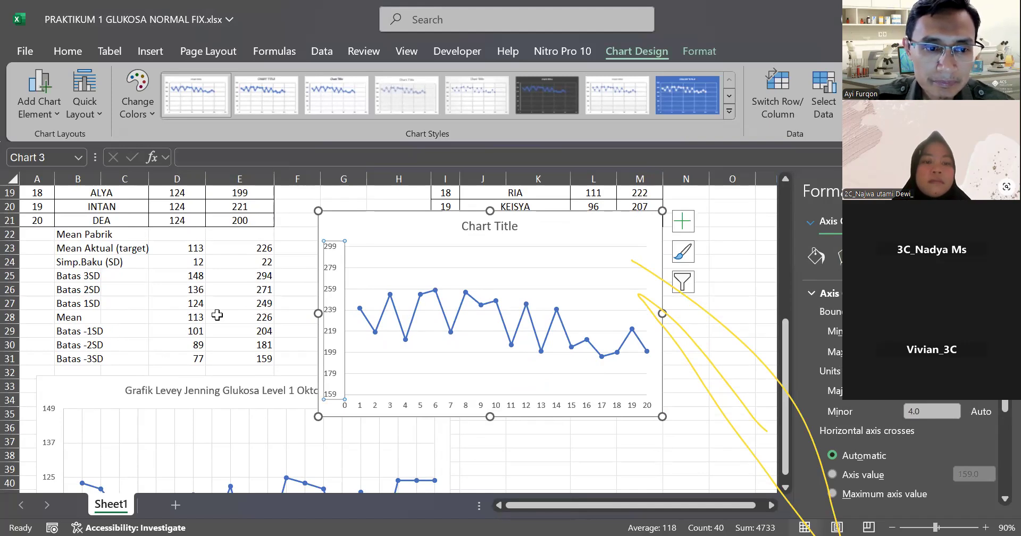
left_click(261, 318)
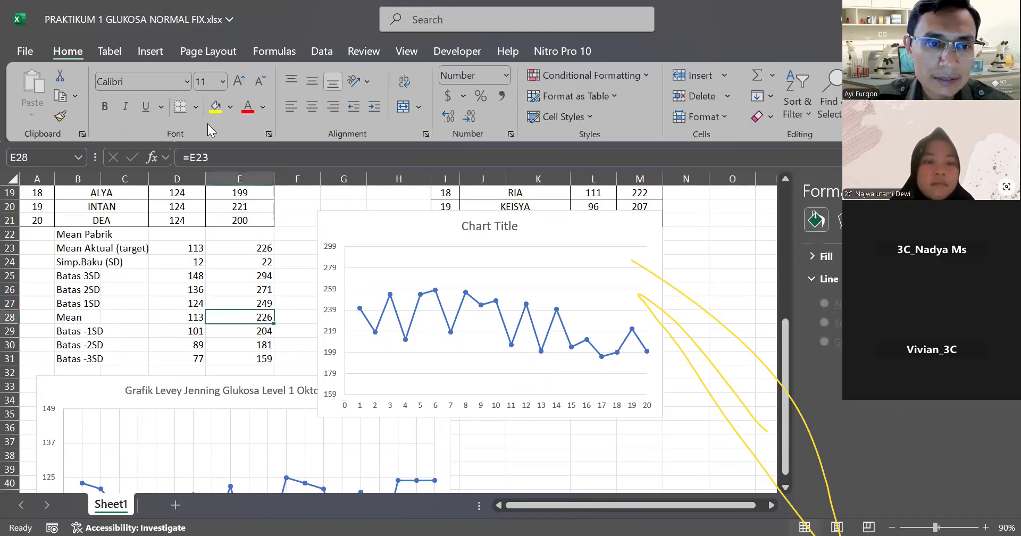
left_click(217, 108)
left_click(189, 318)
left_click(218, 109)
left_click(266, 319)
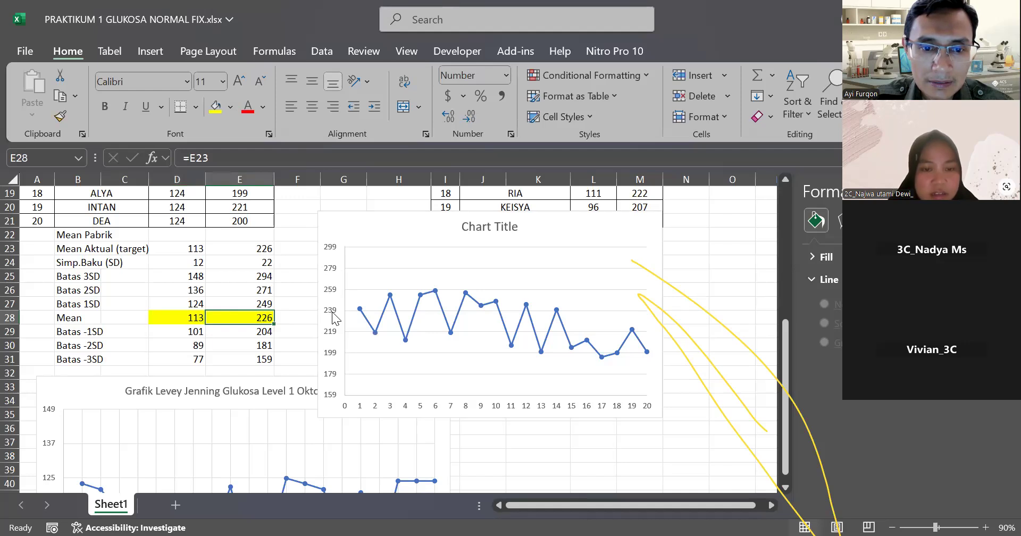
- Make the PATOLOGIS chart's horizontal axis cross the vertical axis at the mean value 226
right_click(334, 318)
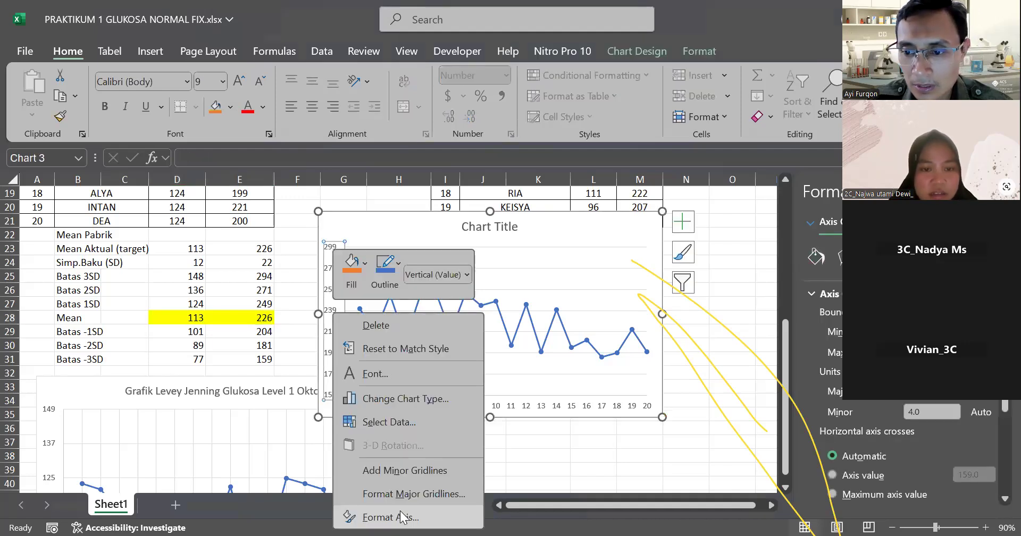
left_click(405, 515)
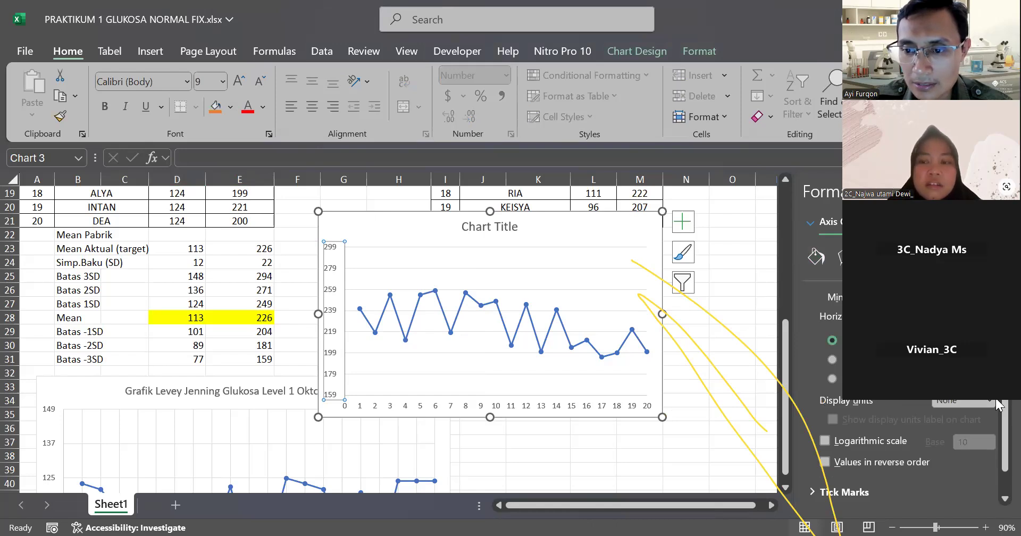
left_click(832, 359)
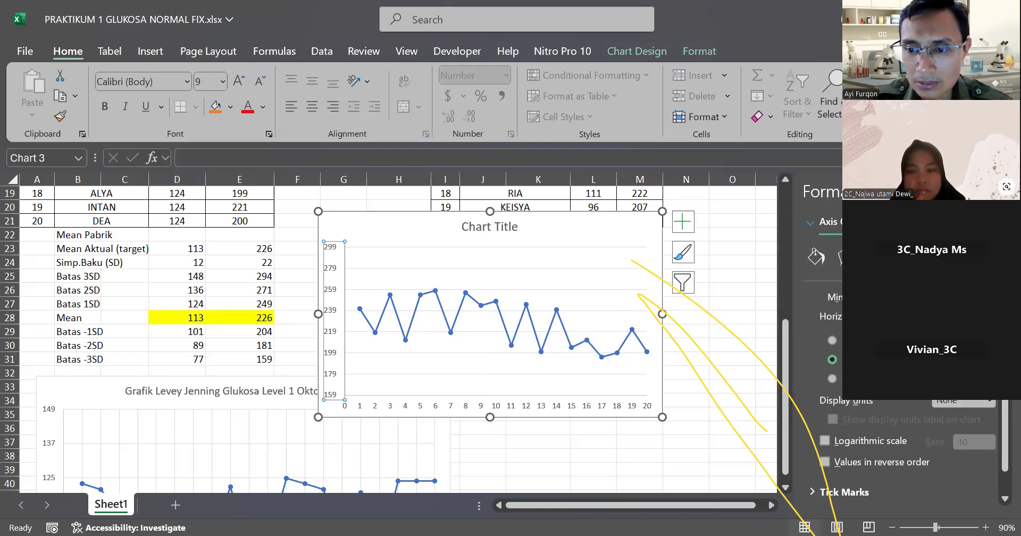
key("Return")
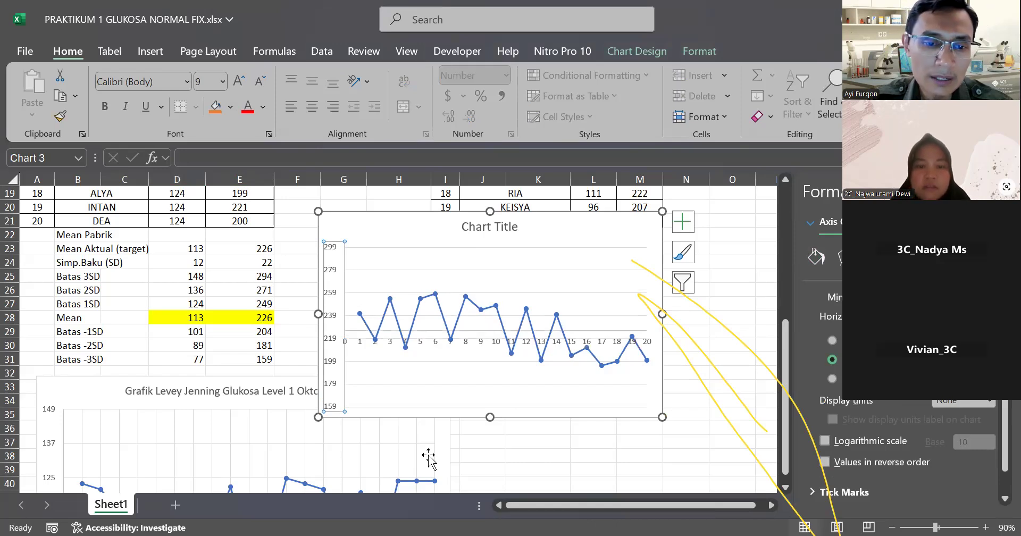
- Set the label position of the PATOLOGIS chart's horizontal axis to Low
left_click(391, 343)
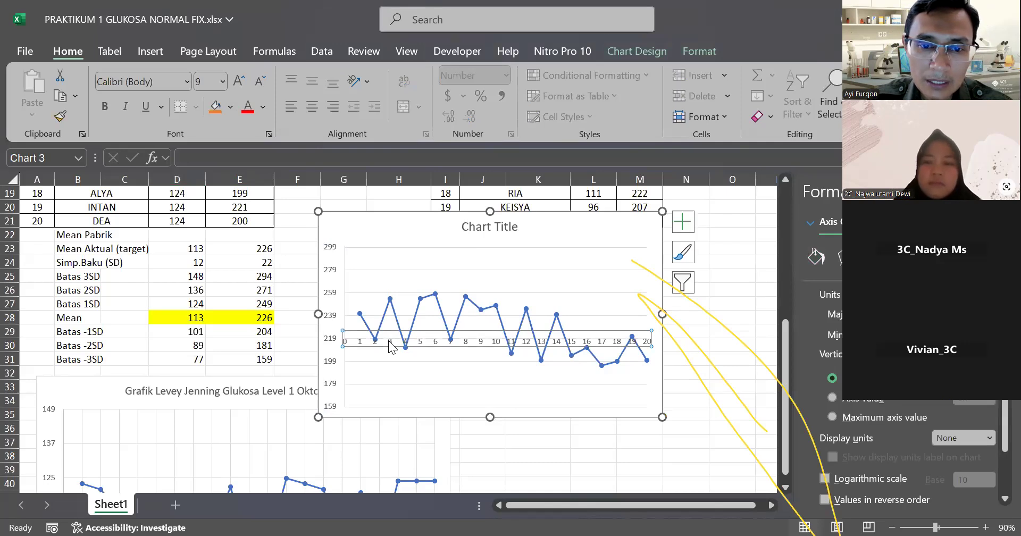
scroll(905, 426, "down", 2)
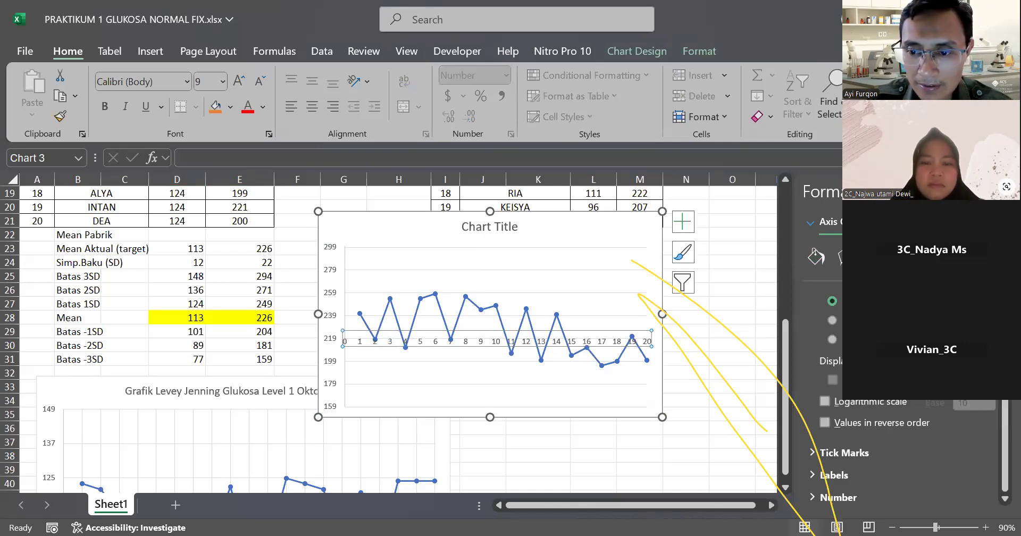
left_click(846, 475)
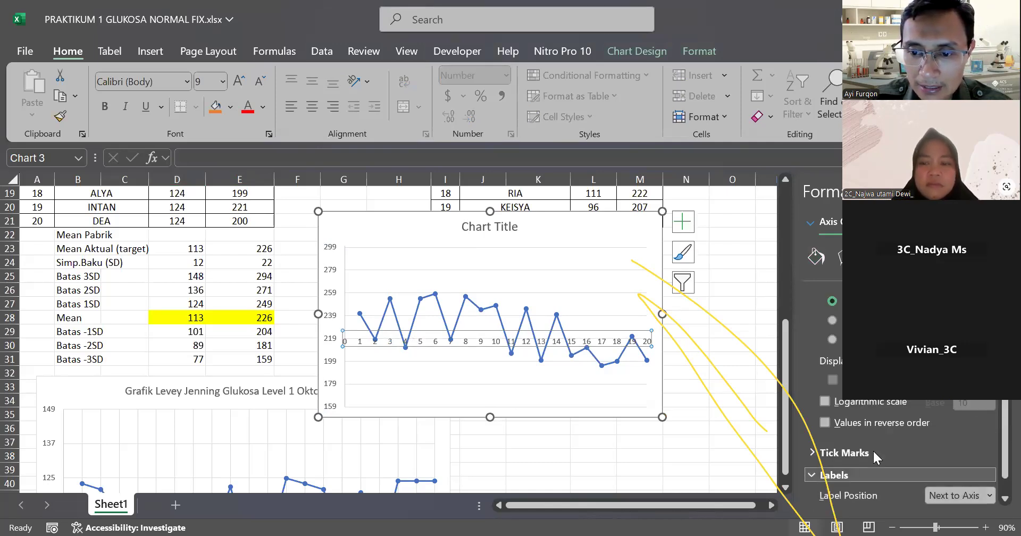
left_click(984, 496)
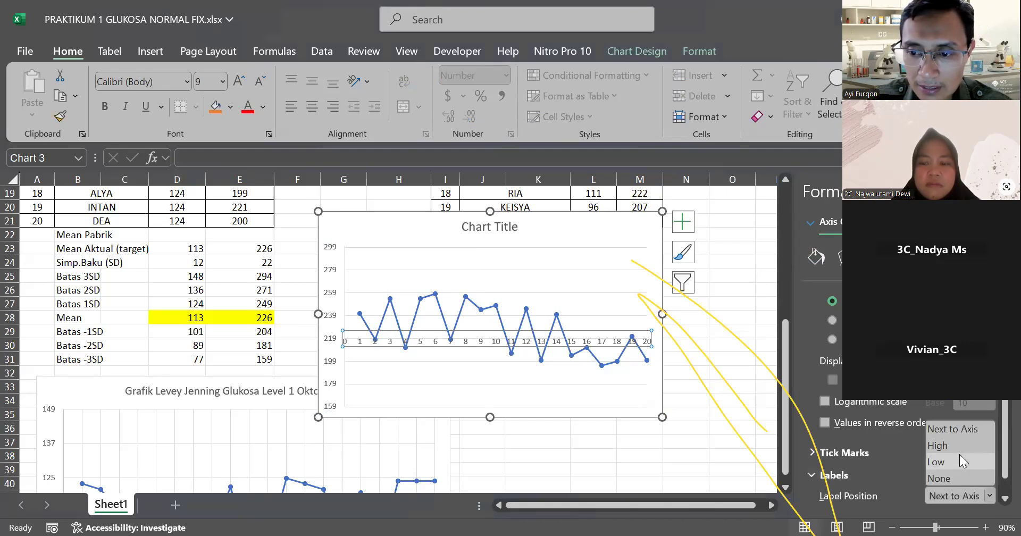
left_click(959, 461)
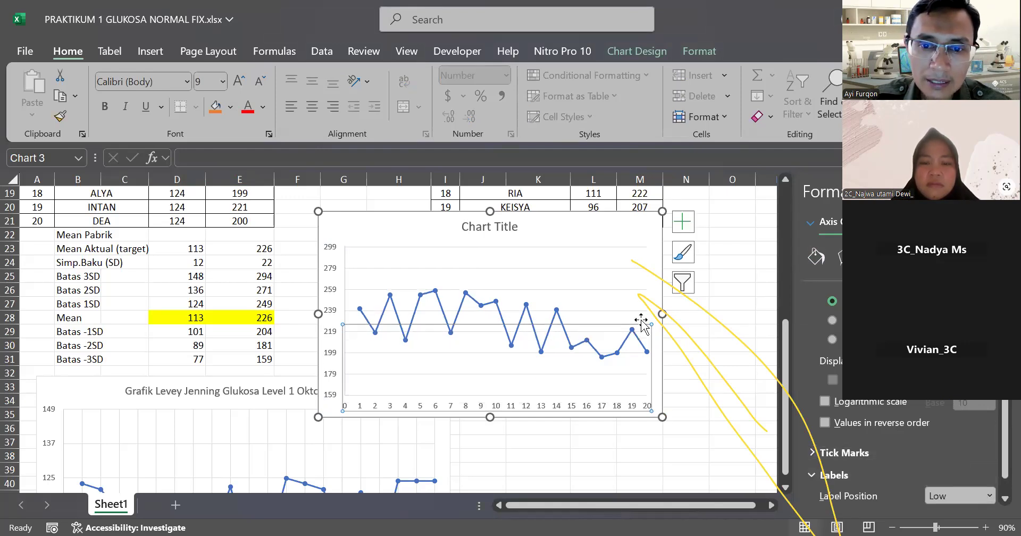
left_click(618, 328)
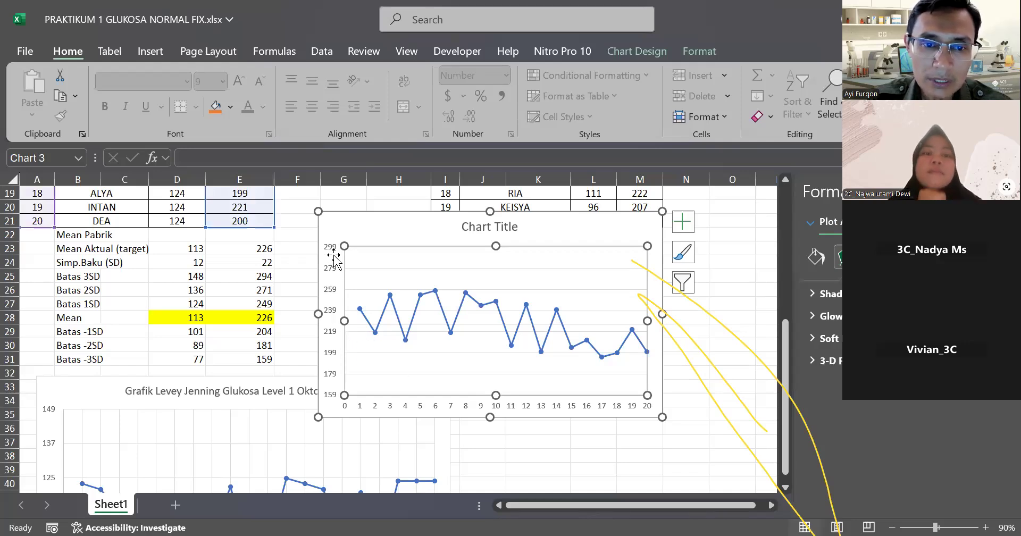
- Set the major unit of the PATOLOGIS chart's vertical axis to the SD value 22
left_click(330, 380)
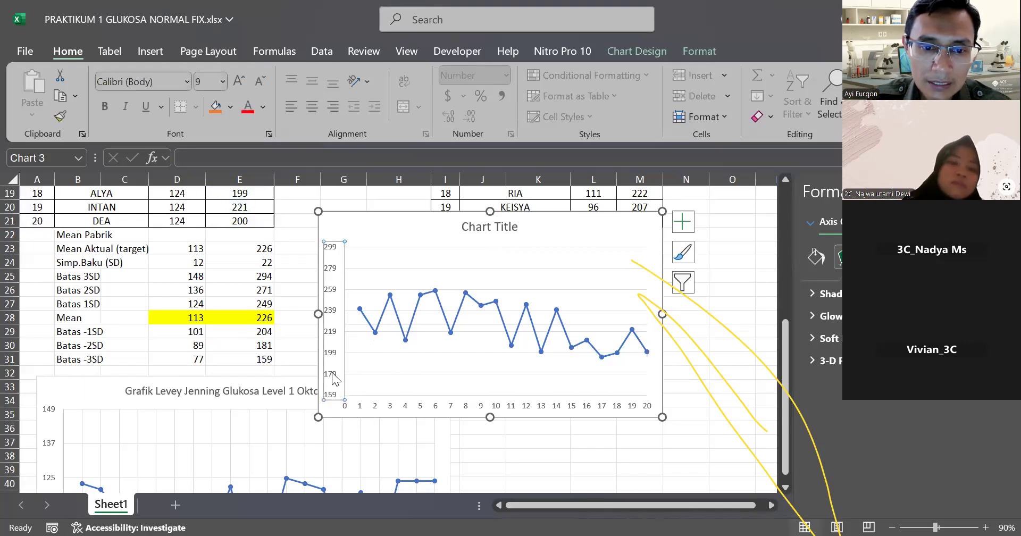
right_click(333, 374)
left_click(391, 360)
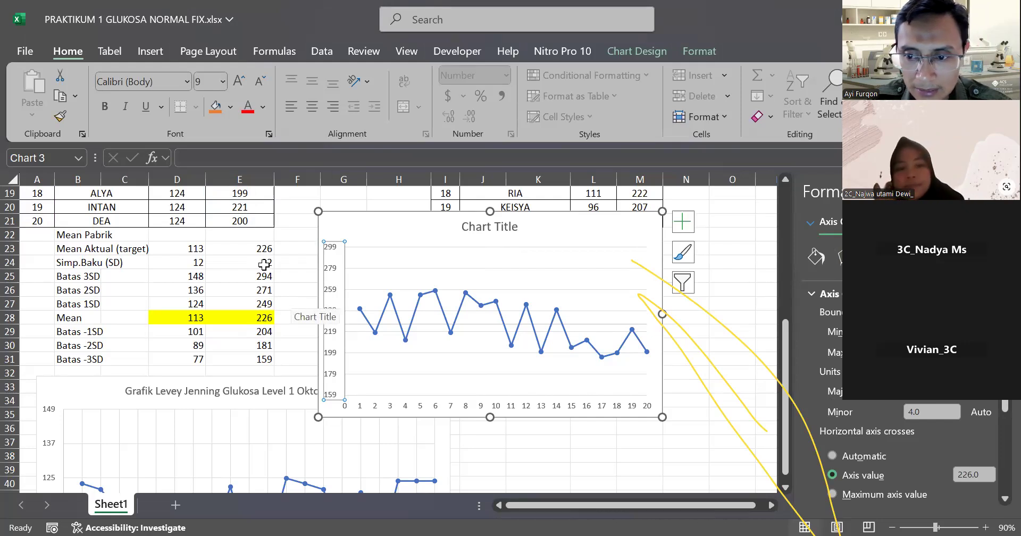
left_click(929, 413)
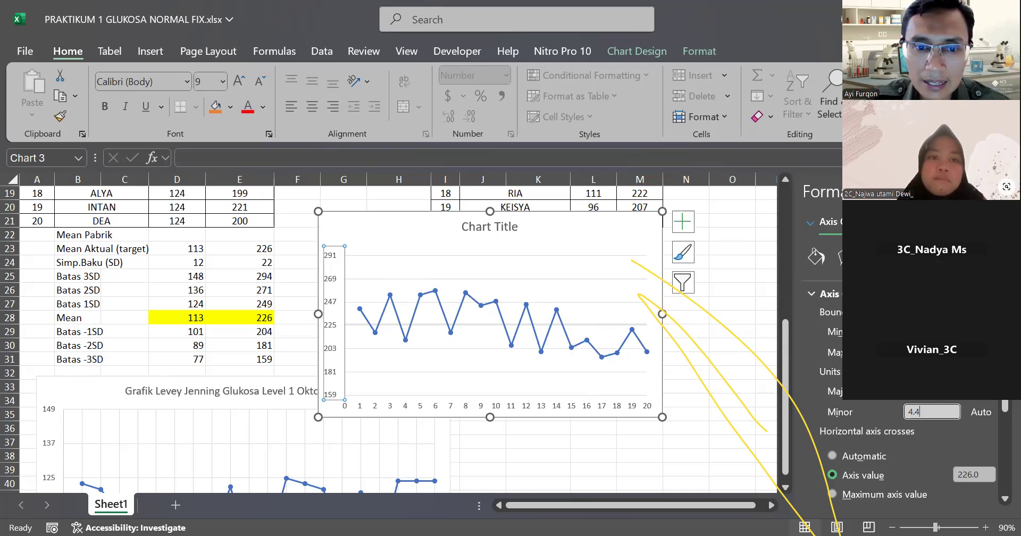
- Draw an oval around data points 15 to 20 at the end of the PATOLOGIS chart
left_click(144, 53)
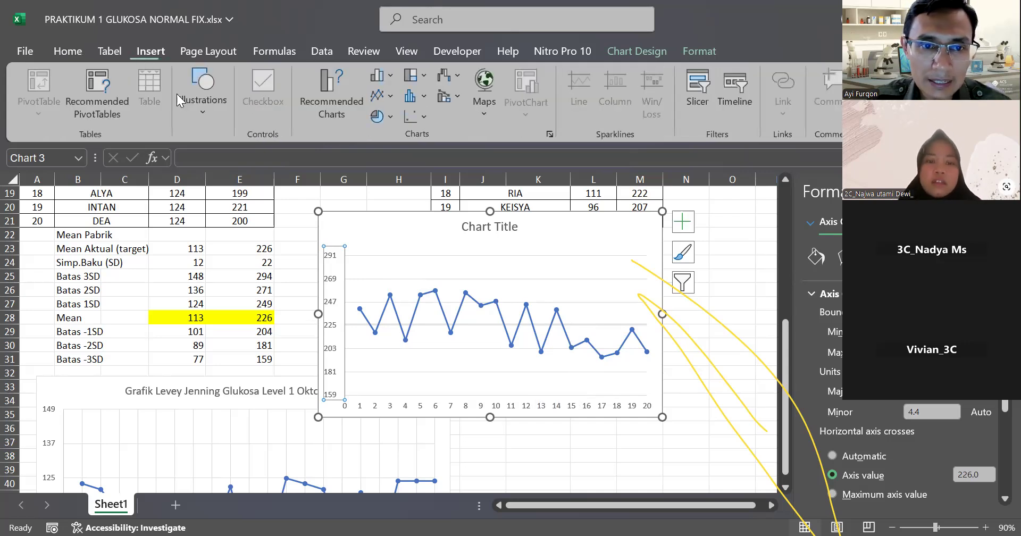
left_click(210, 117)
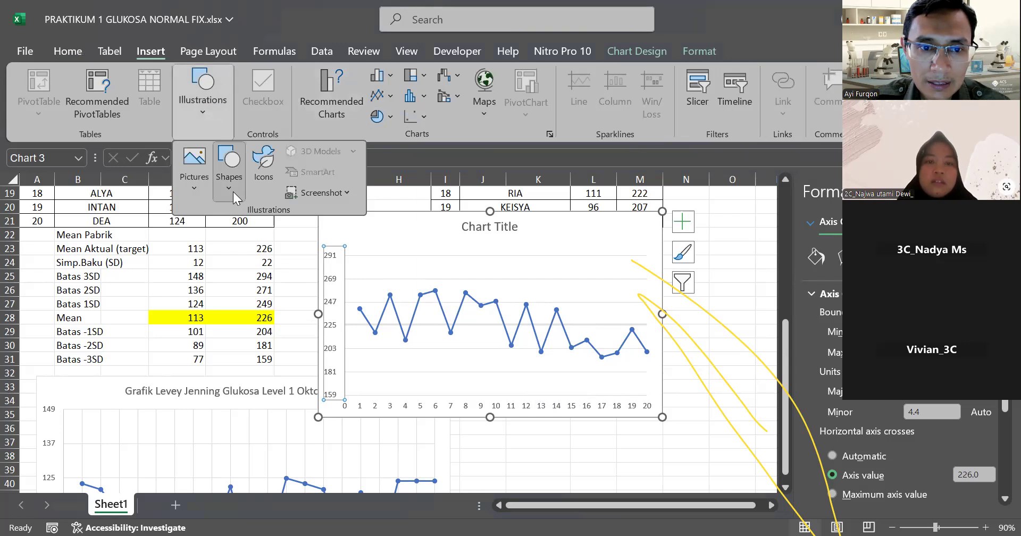
left_click_drag(565, 325, 658, 372)
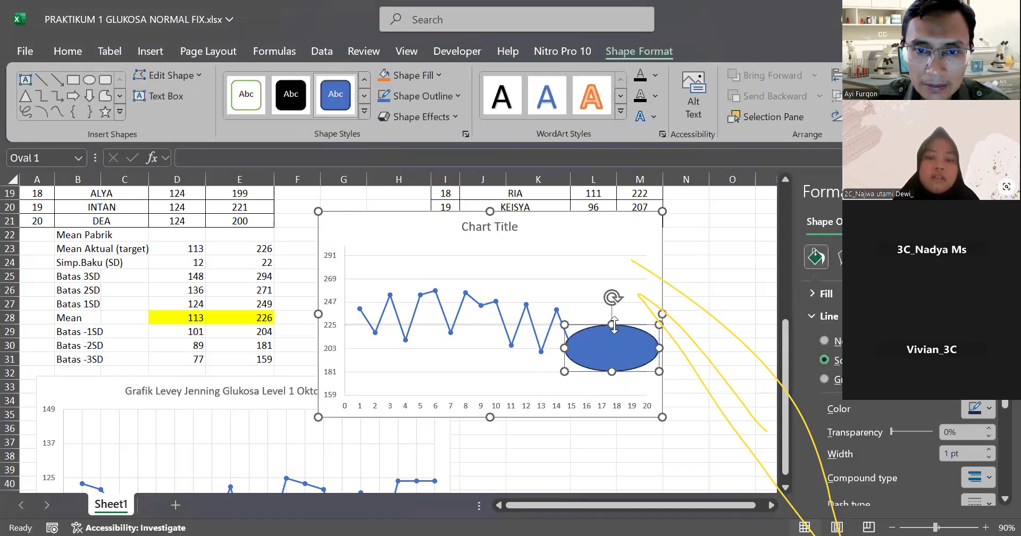
- Apply the orange outline shape style to the oval and set its fill to No Fill
left_click(364, 112)
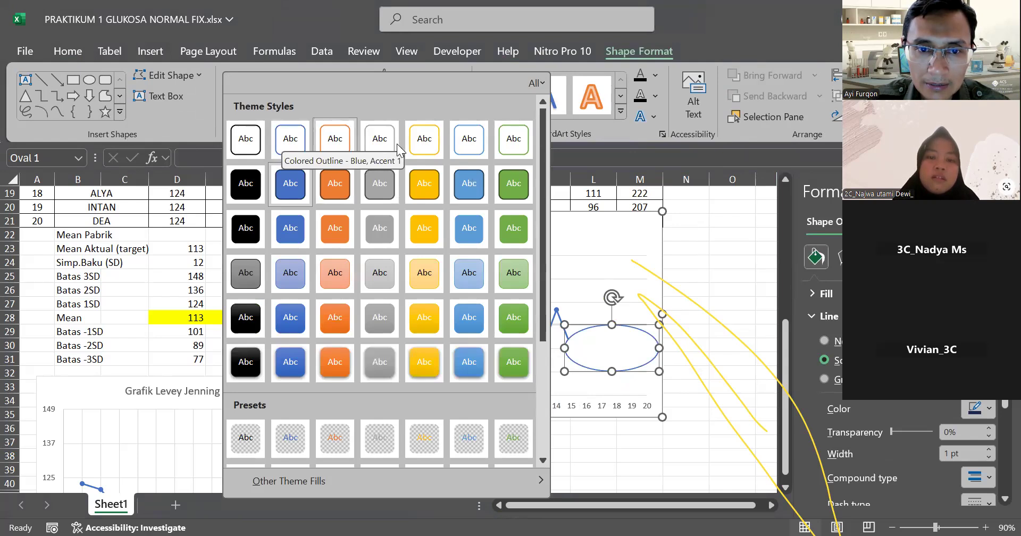
left_click(346, 148)
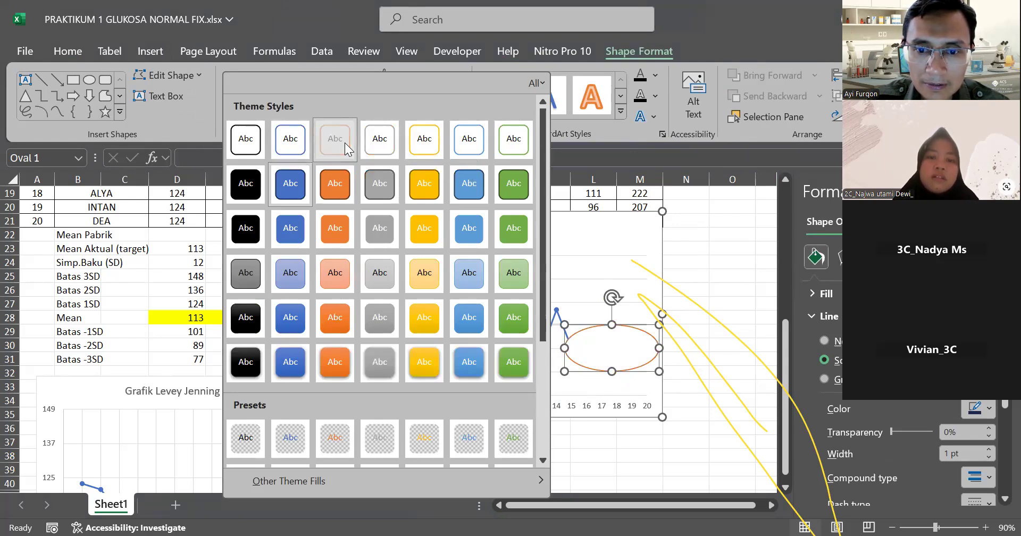
key("shift+F10")
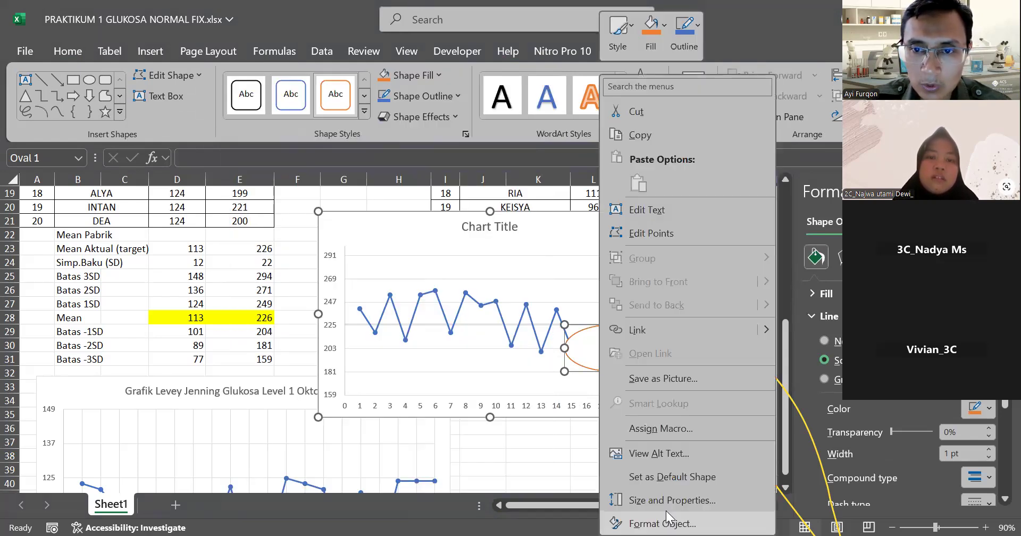
left_click(667, 517)
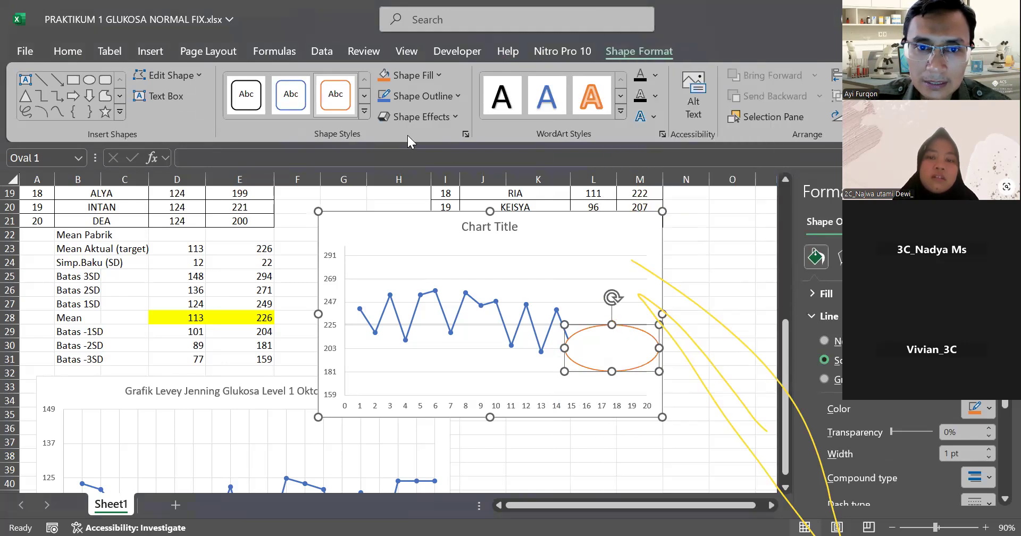
left_click(435, 75)
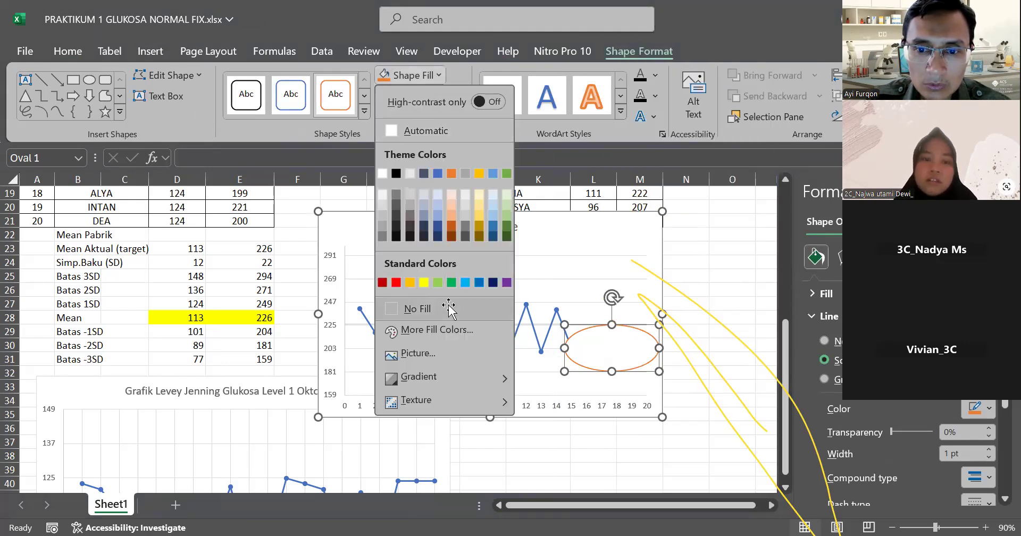
left_click(505, 309)
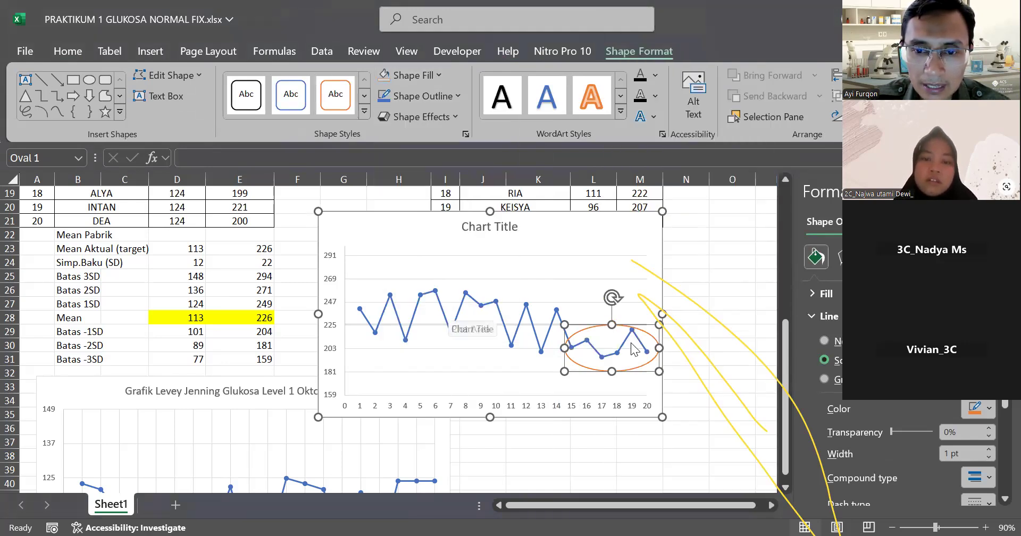
- Change the oval's outline colour to standard red, keep it unfilled, and close the formatting pane
left_click(439, 75)
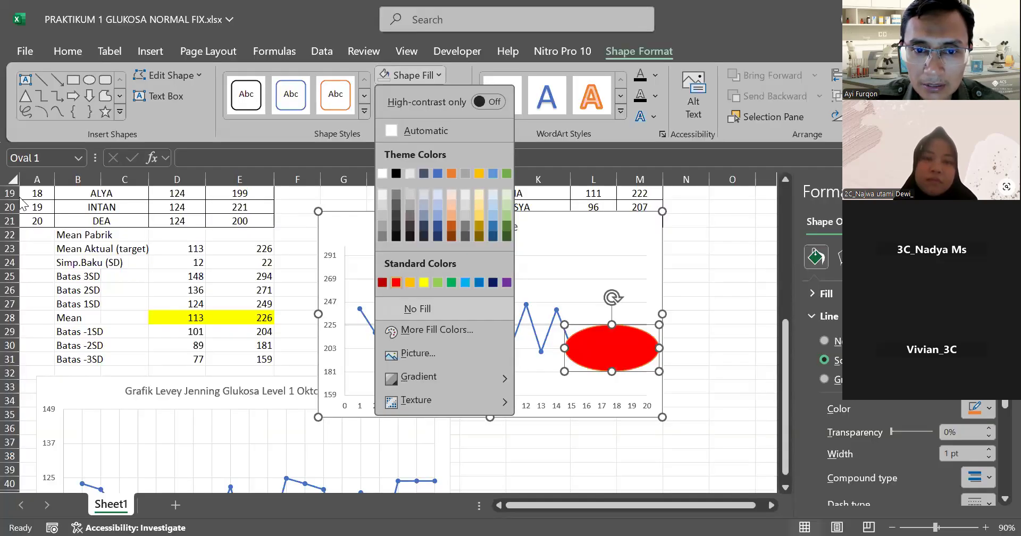
left_click(462, 70)
left_click(457, 96)
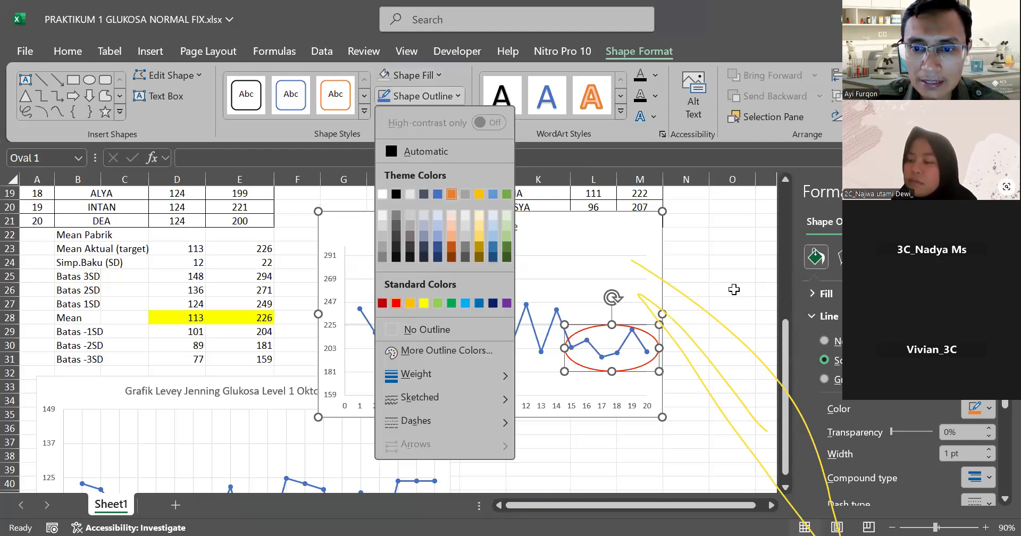
left_click(396, 304)
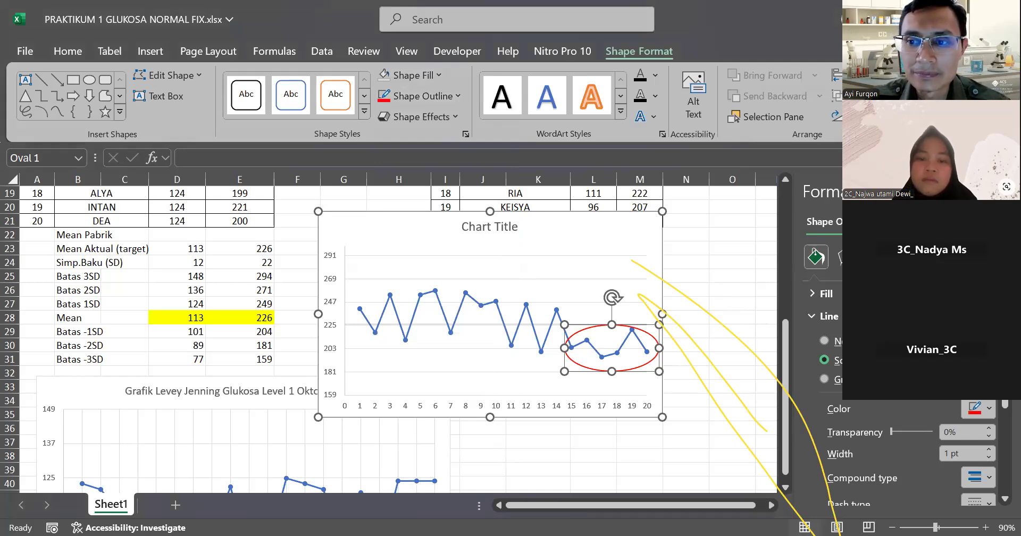
left_click(1002, 191)
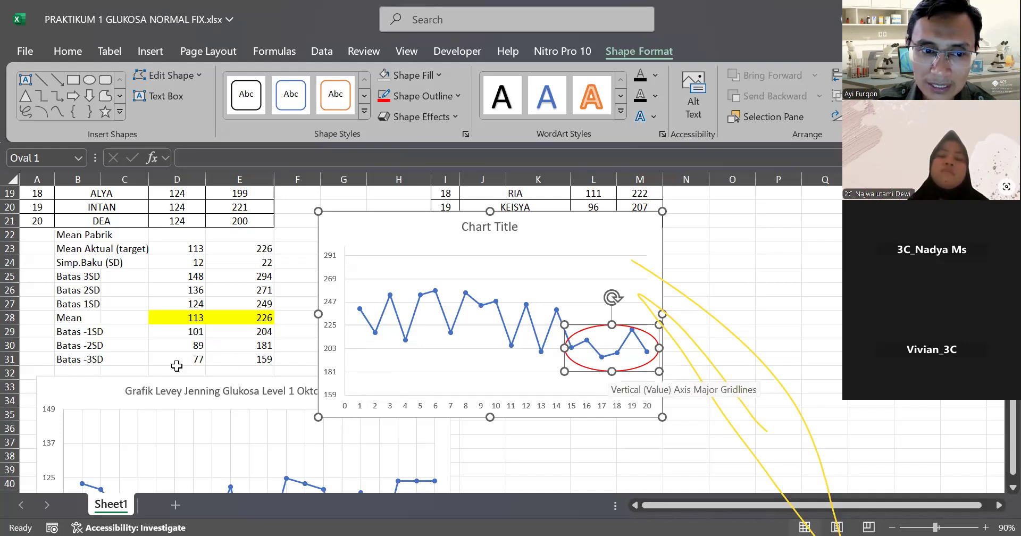
left_click(98, 348)
left_click_drag(97, 348, 90, 359)
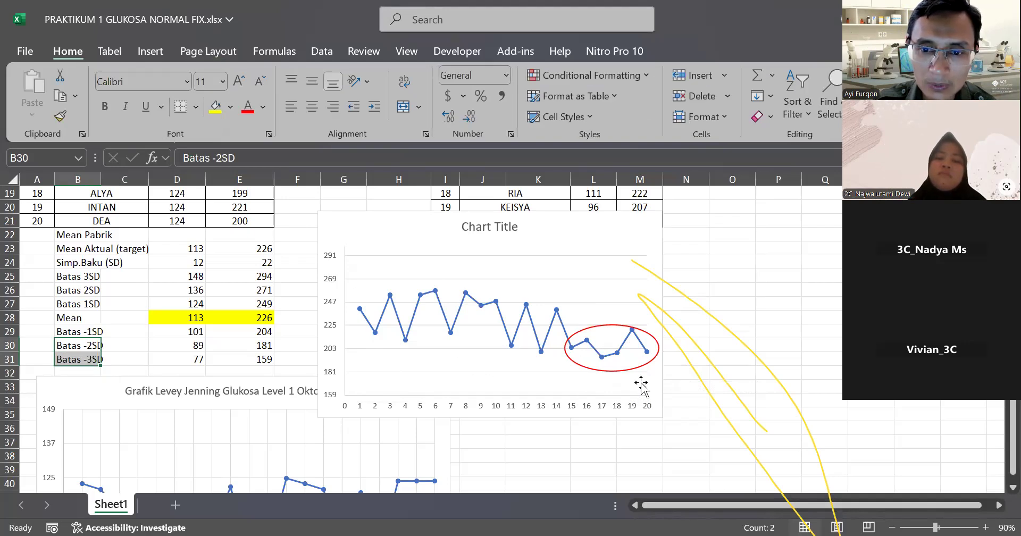
left_click(642, 368)
left_click_drag(93, 332, 226, 344)
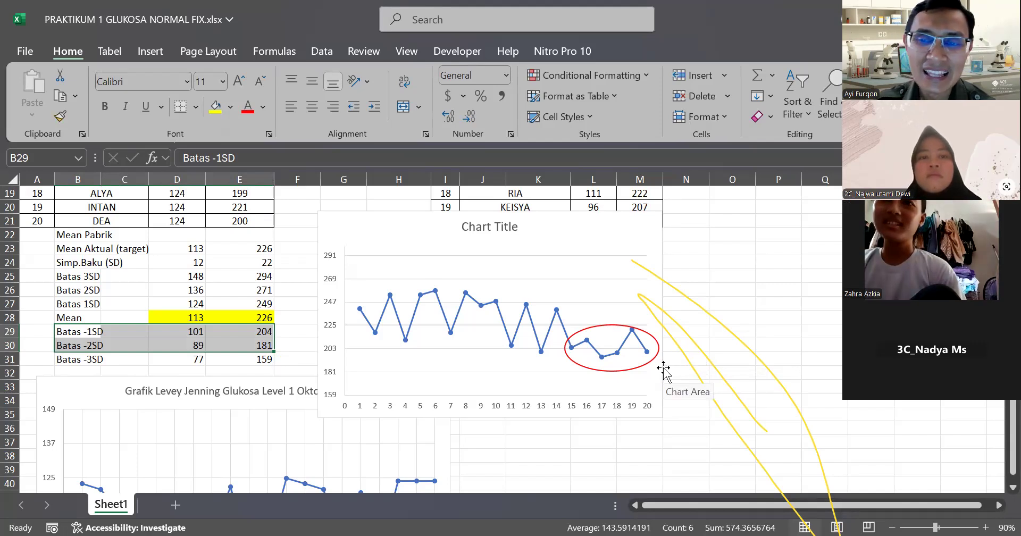
- Move the PATOLOGIS chart beside the Level 1 chart below the limits table and enlarge it to a similar size
scroll(691, 355, "down", 3)
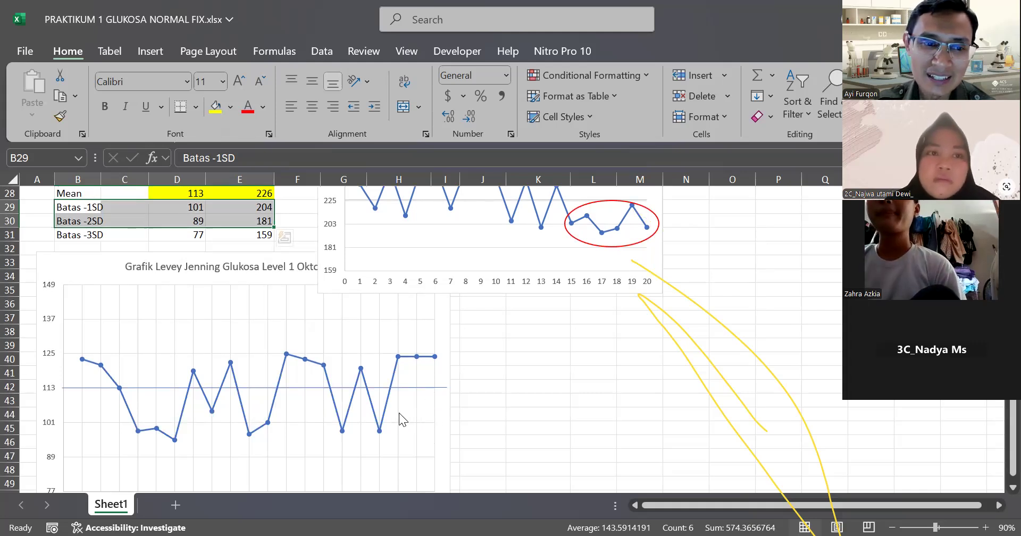
left_click_drag(537, 292, 673, 443)
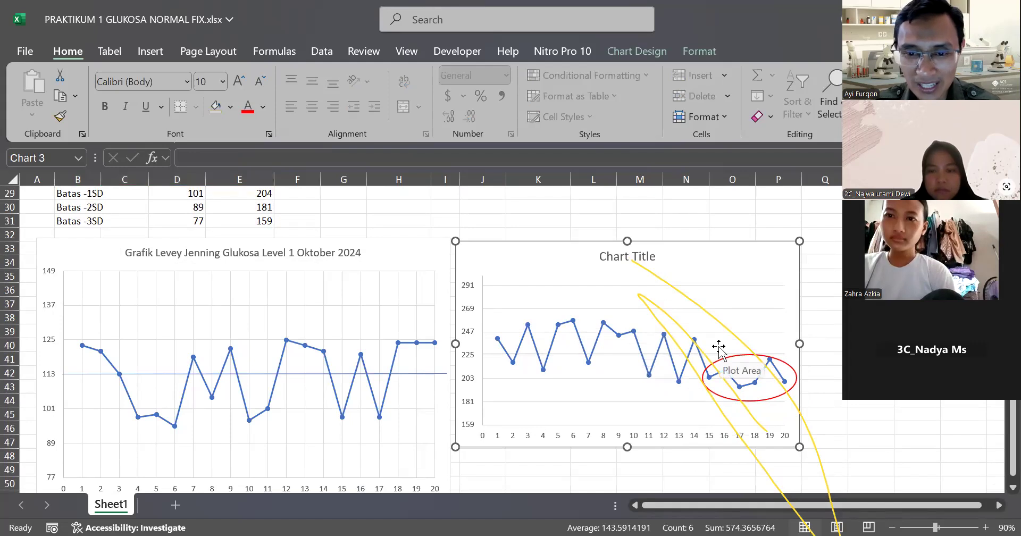
scroll(719, 347, "down", 3, "ctrl")
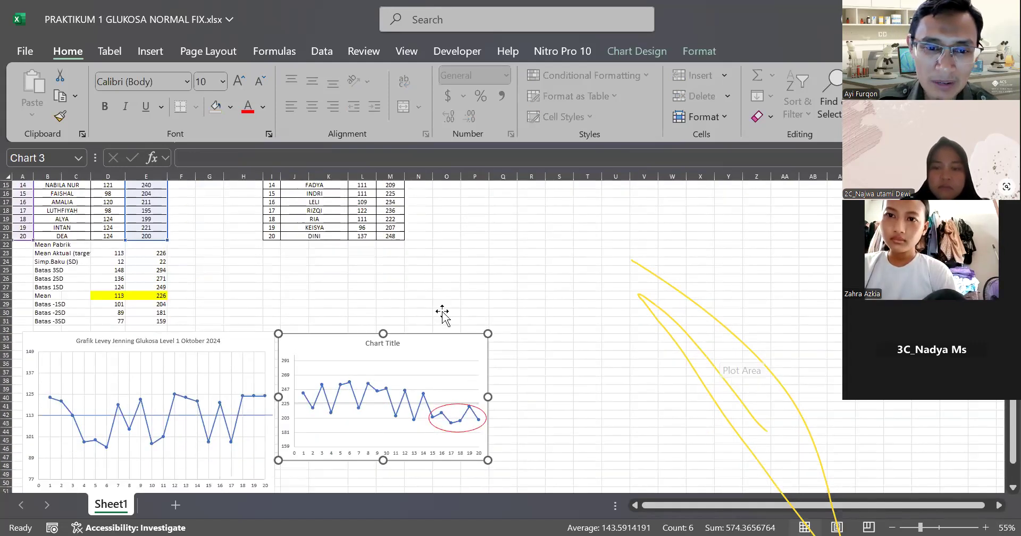
scroll(442, 314, "down", 1)
mouse_move(337, 306)
left_mouse_down()
mouse_move(378, 312)
mouse_move(346, 310)
left_mouse_up()
left_click_drag(496, 438, 502, 460)
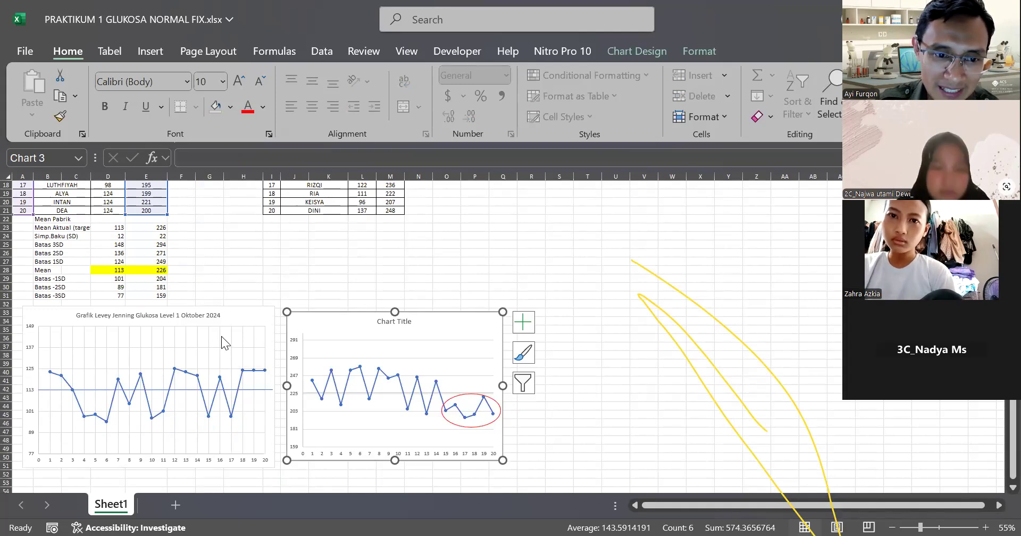
- Remove the vertical gridlines from the Level 1 chart
scroll(129, 383, "up", 3, "ctrl")
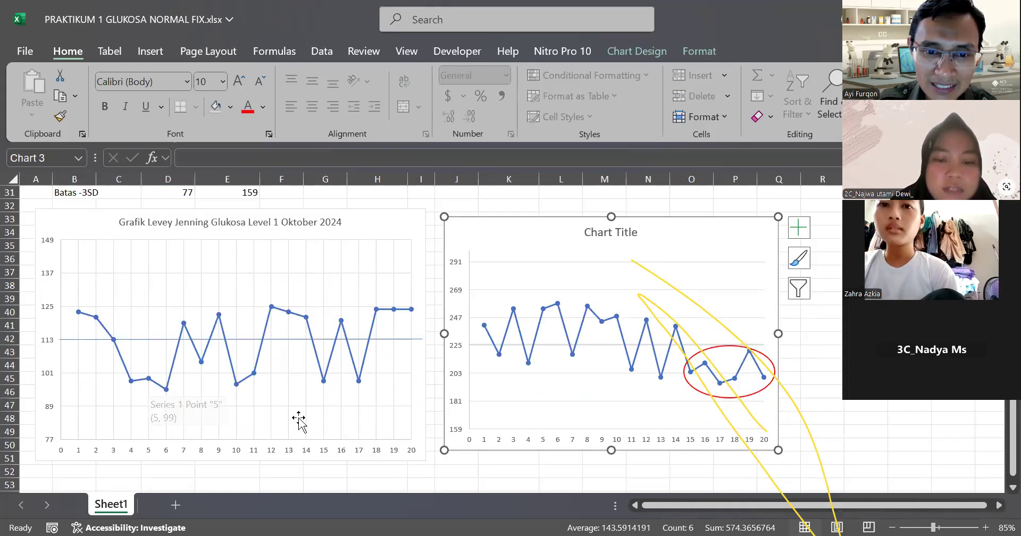
left_click(377, 273)
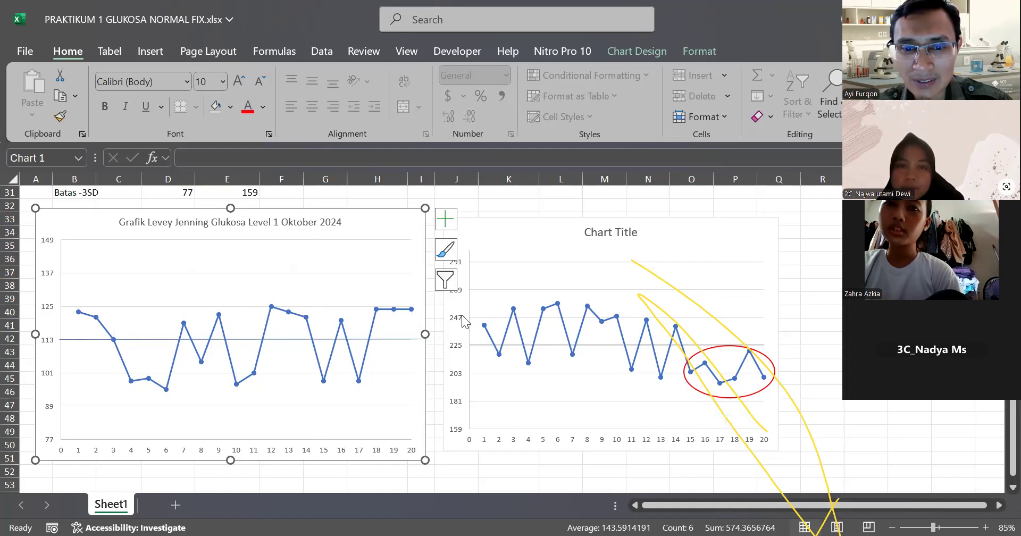
left_click(460, 299)
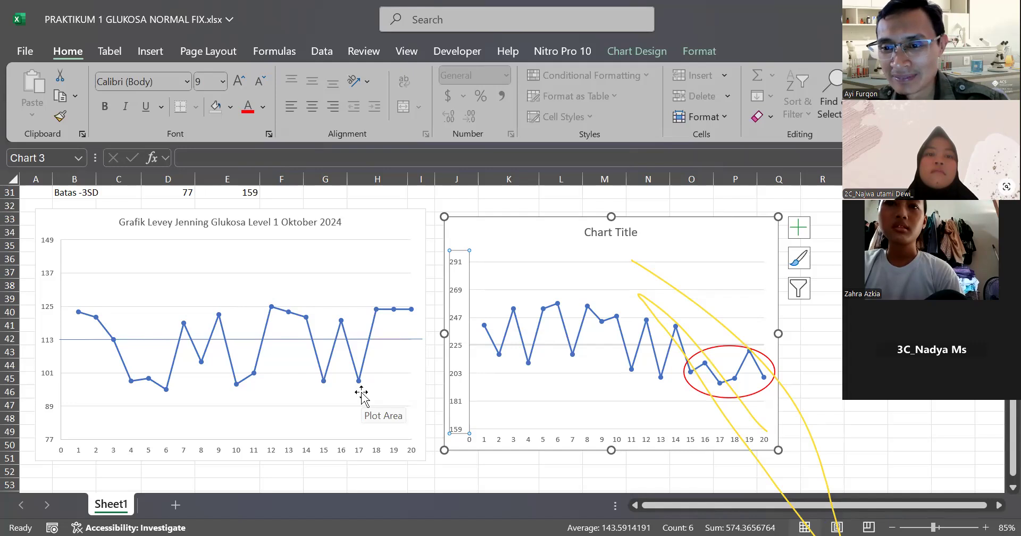
- Replace the PATOLOGIS chart's placeholder title with a copy of the Level 1 chart's title
left_click(593, 233)
left_click(324, 223)
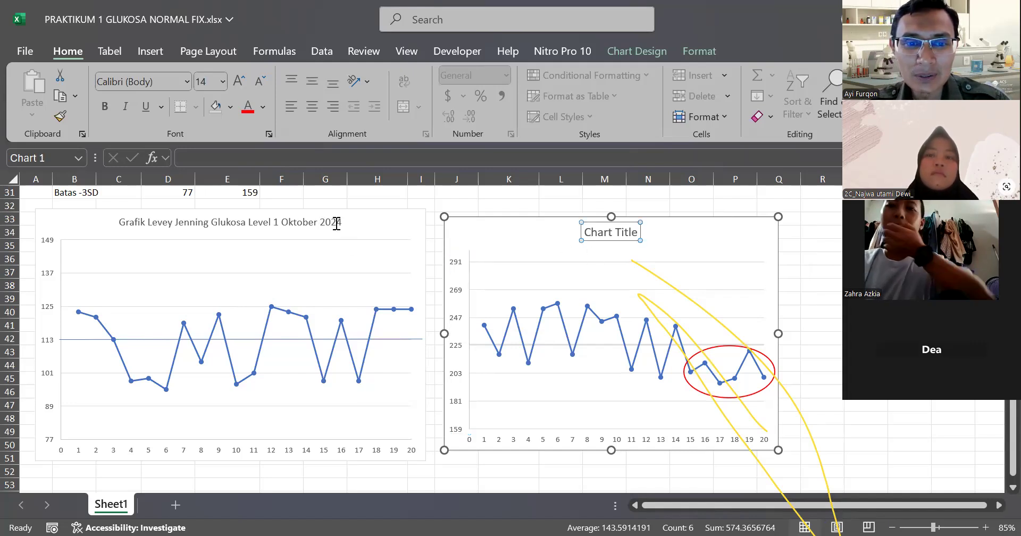
left_click_drag(336, 224, 80, 221)
key("ctrl+c")
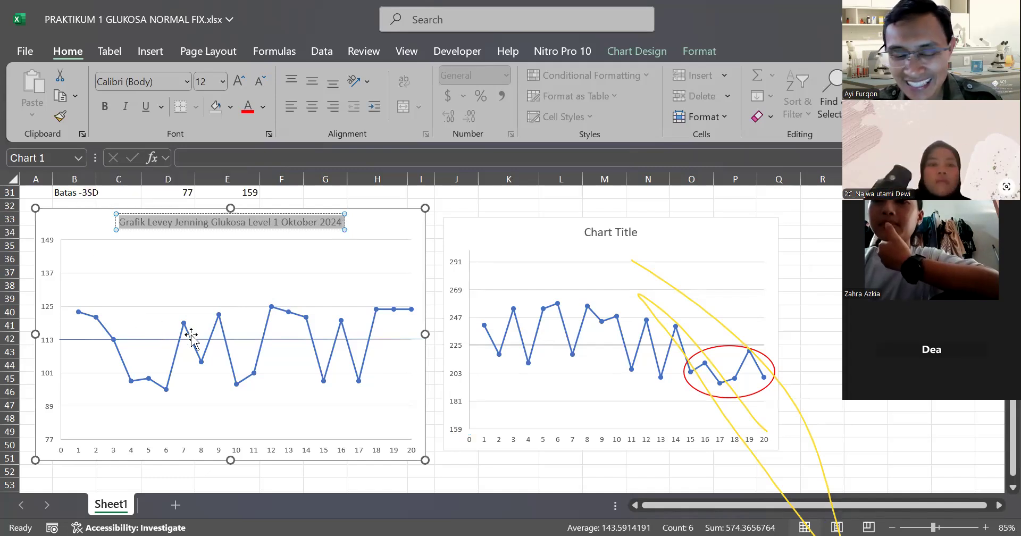
left_click(591, 232)
left_click_drag(588, 231, 652, 240)
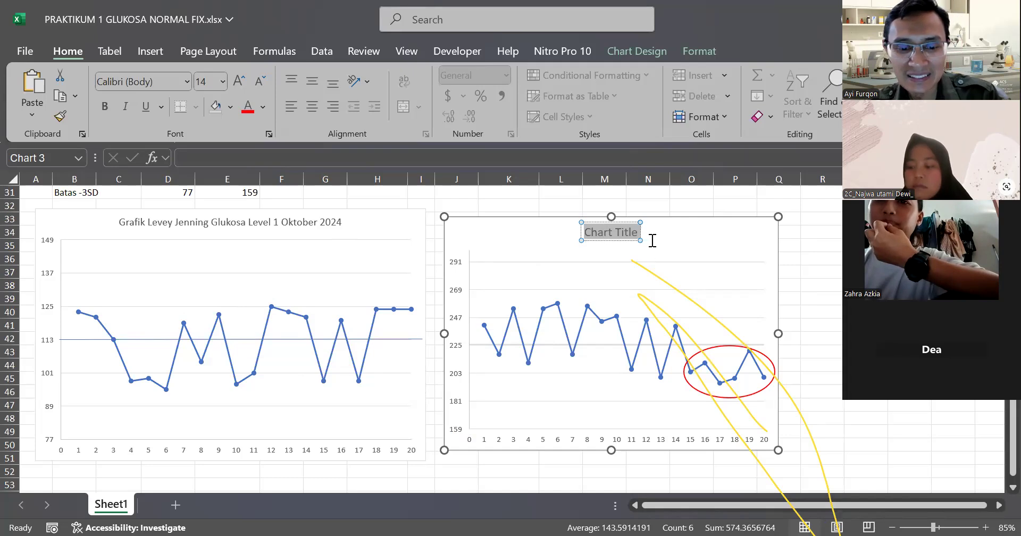
key("ctrl+v")
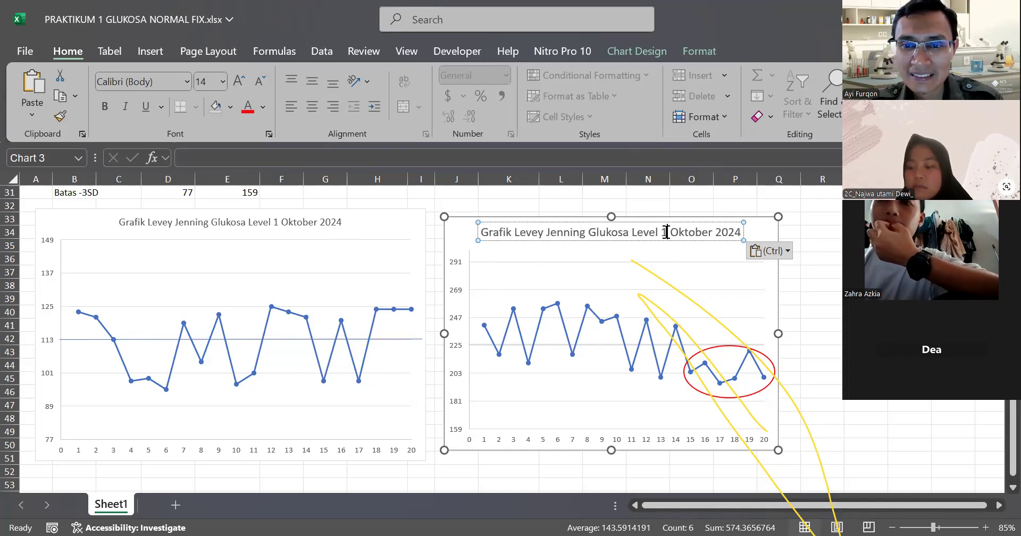
- Change the level number in the PATOLOGIS chart's title so it reads "Grafik Levey Jenning Glukosa Level 2 Oktober 2024"
left_click(666, 232)
key("BackSpace")
type("2")
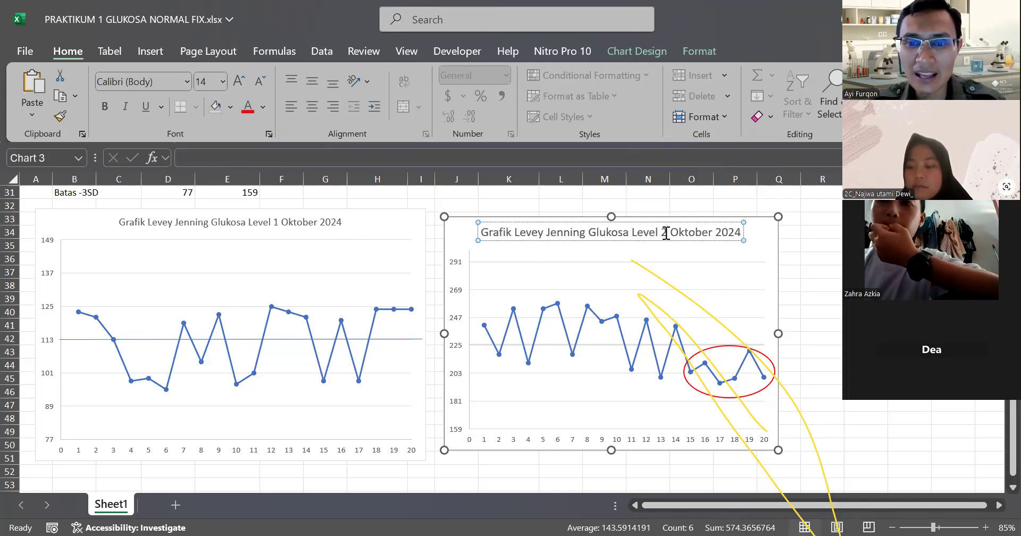
left_click(663, 203)
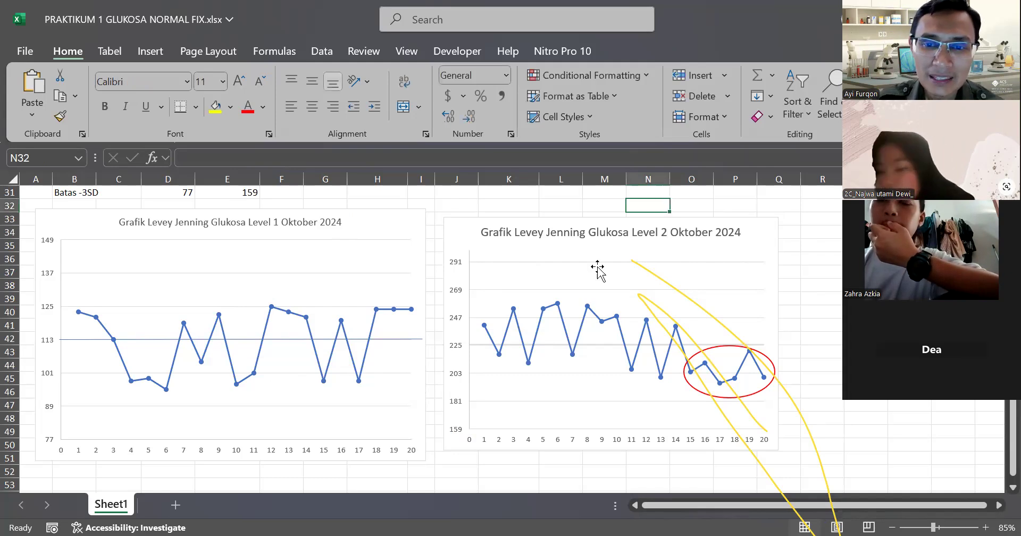
left_click(296, 225)
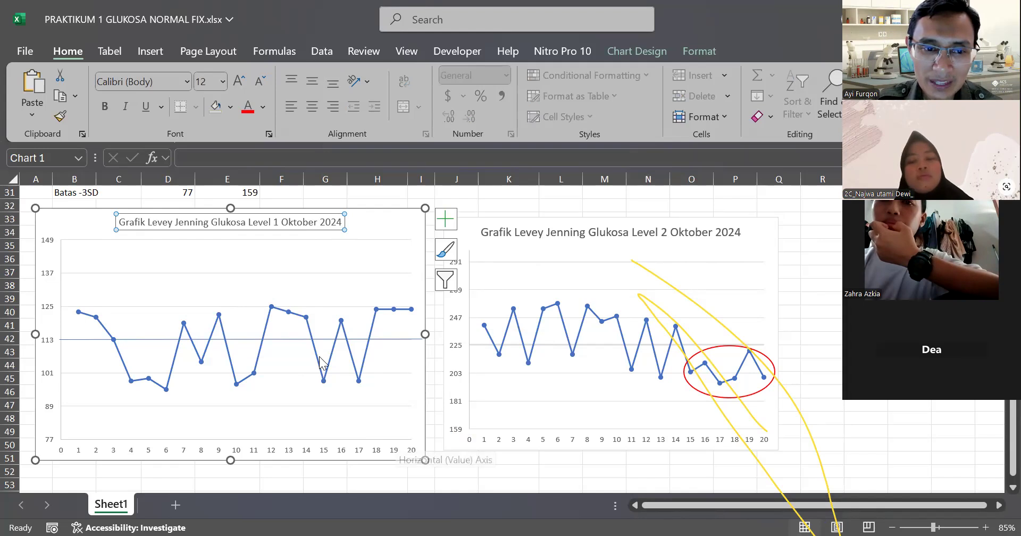
left_click(409, 341)
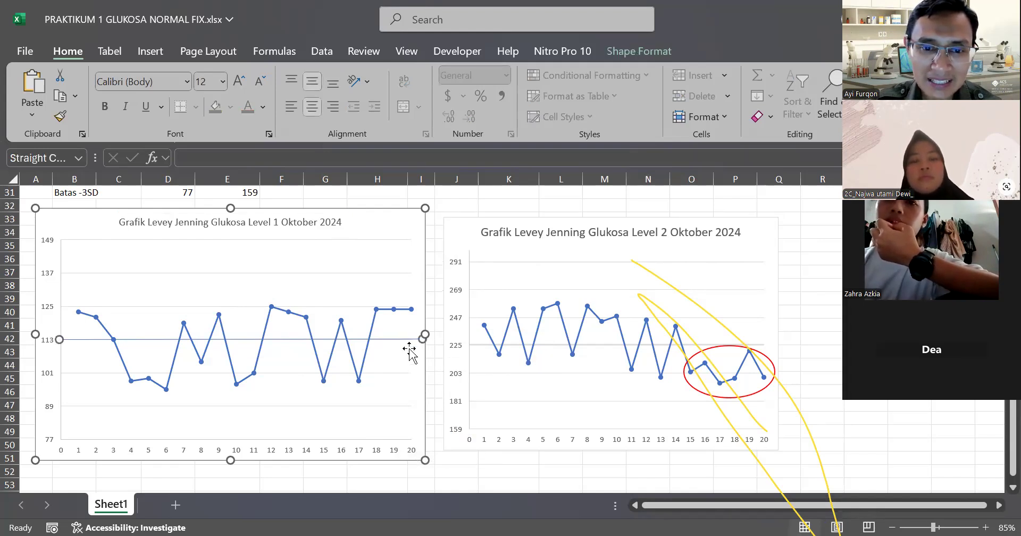
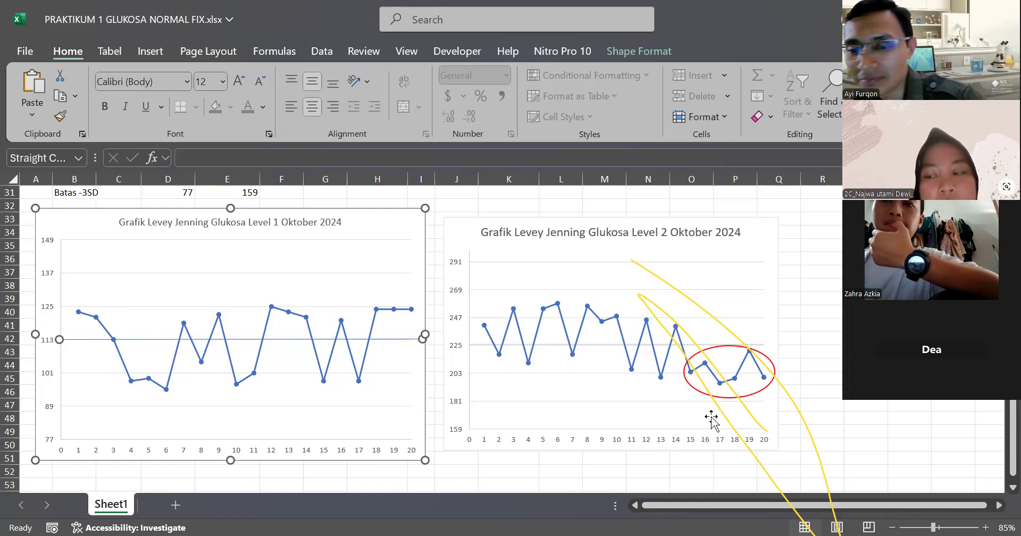
left_click(728, 347)
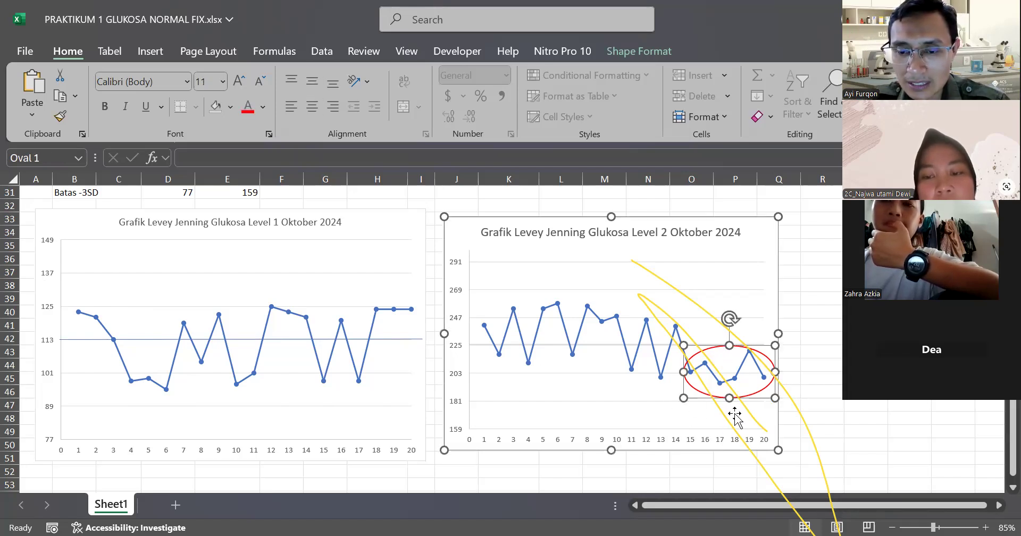
mouse_move(719, 388)
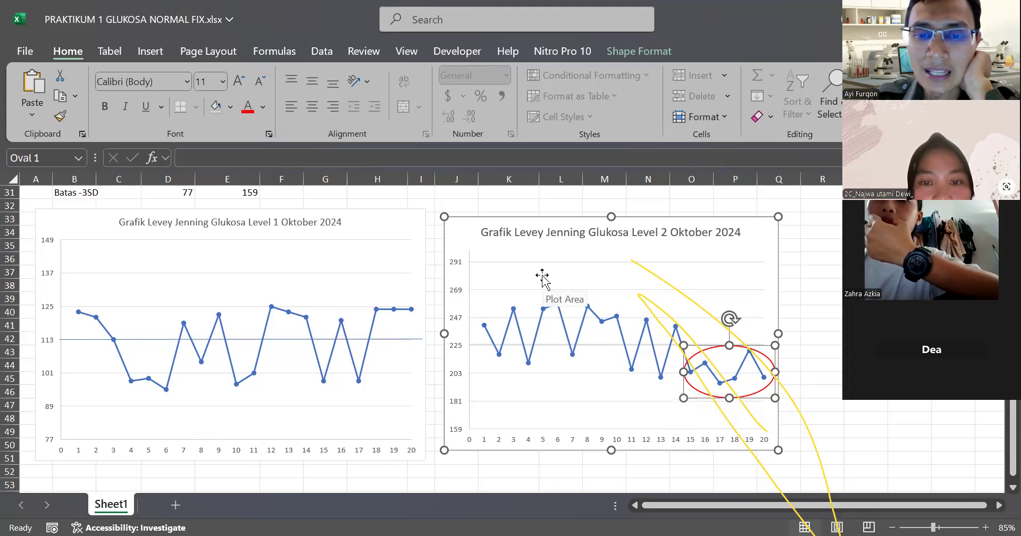
scroll(542, 276, "up", 10)
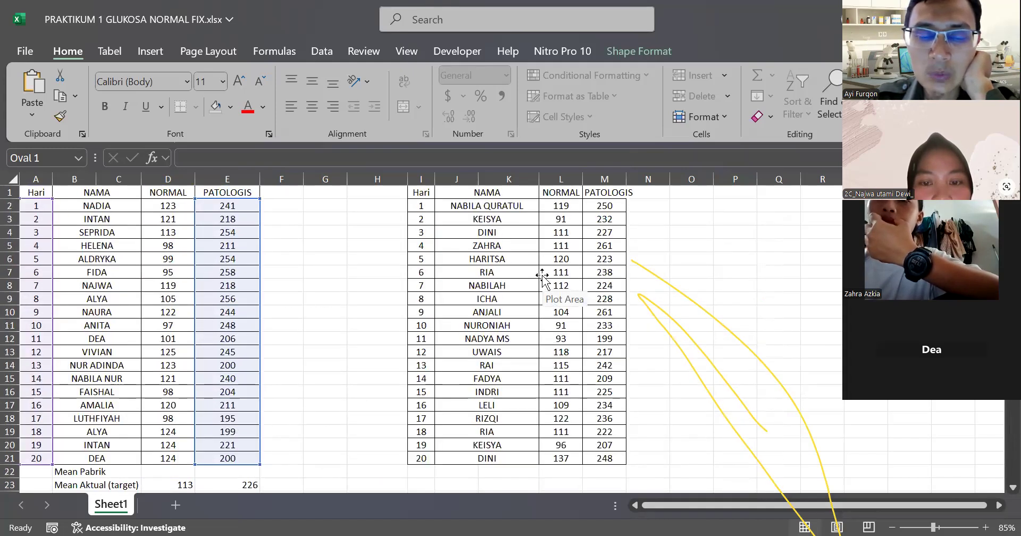
scroll(401, 271, "down", 9)
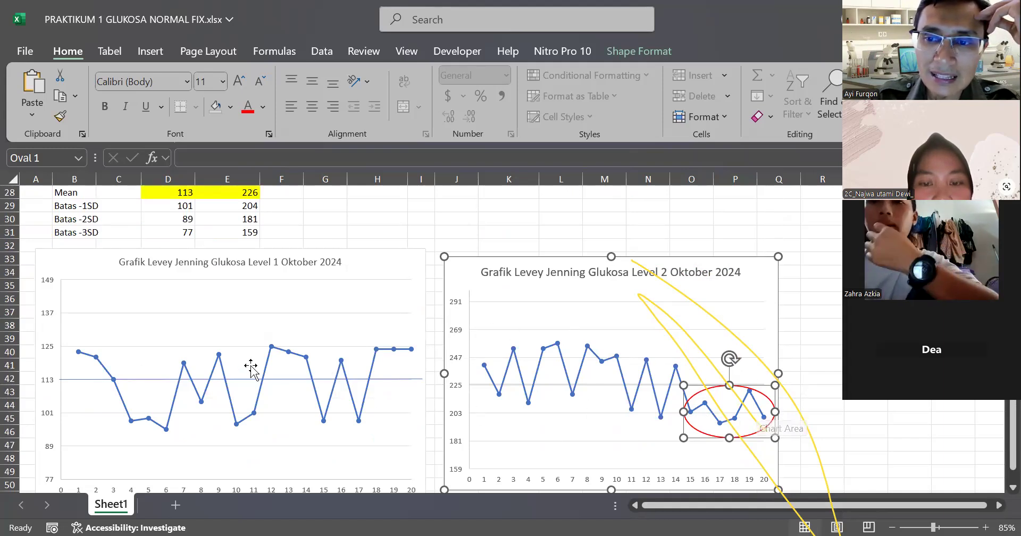
- Enter the header "z_score_normal" in F1, beside the PATOLOGIS column of the first data table
scroll(554, 359, "up", 6)
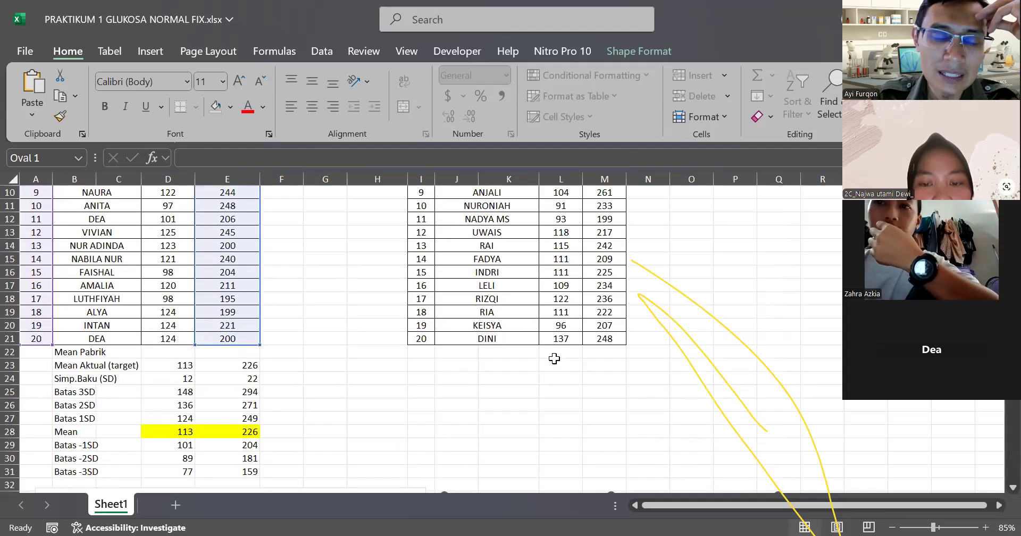
scroll(554, 359, "up", 3)
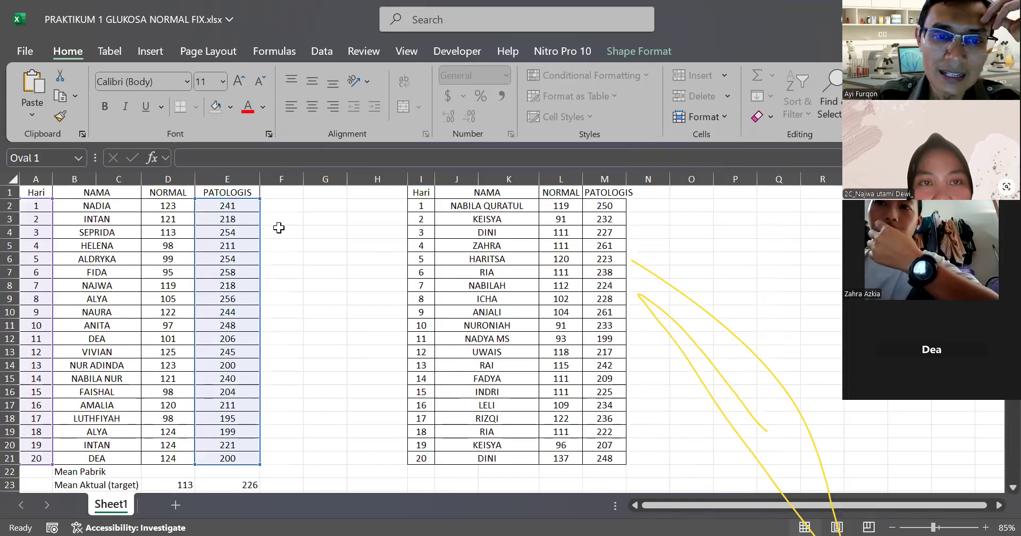
left_click(288, 197)
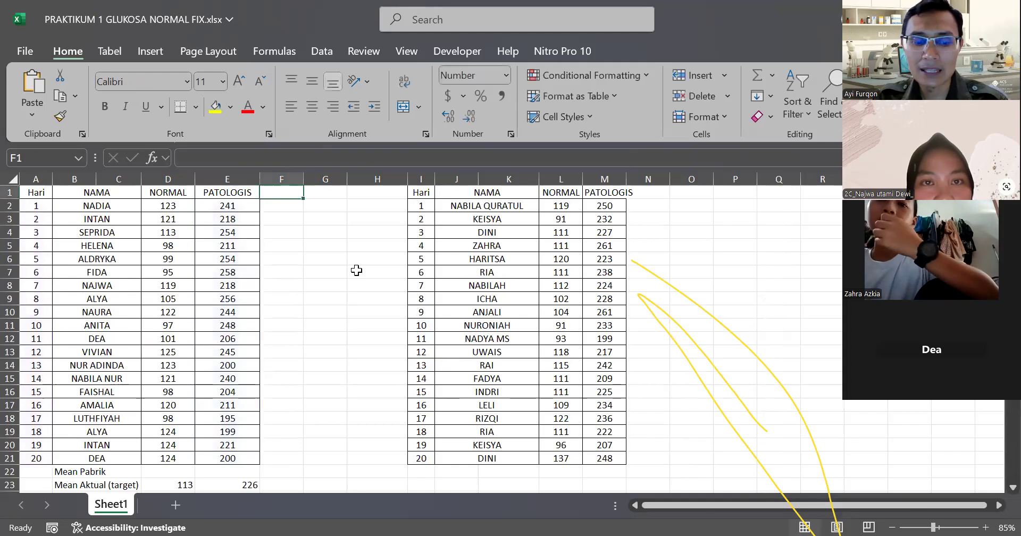
type("z_score")
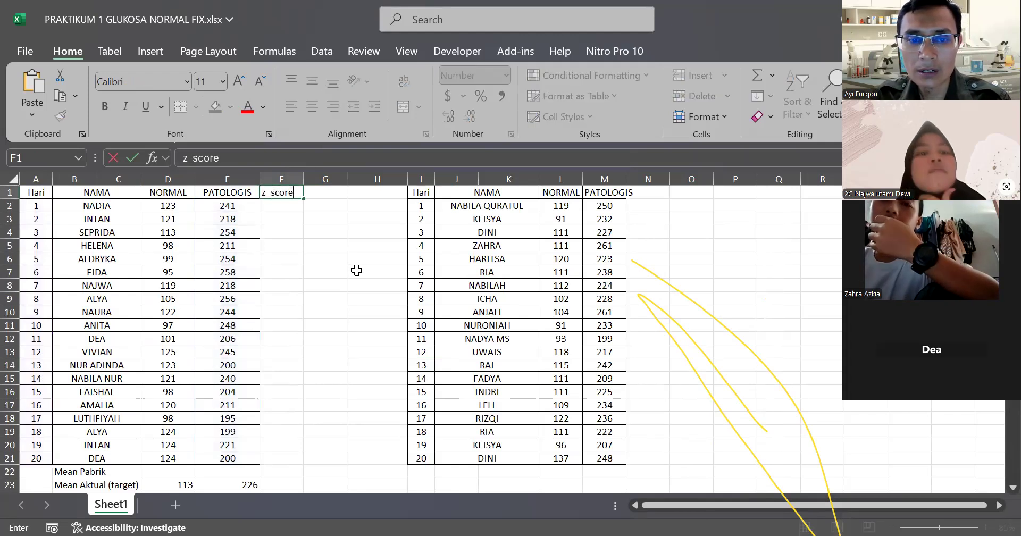
type("_n")
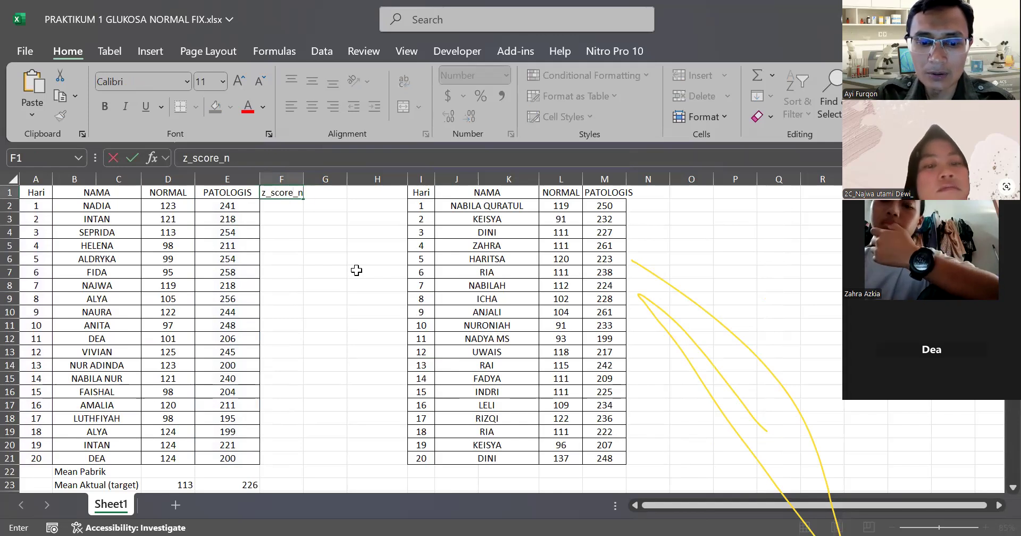
type("ormal")
key("ctrl+Return")
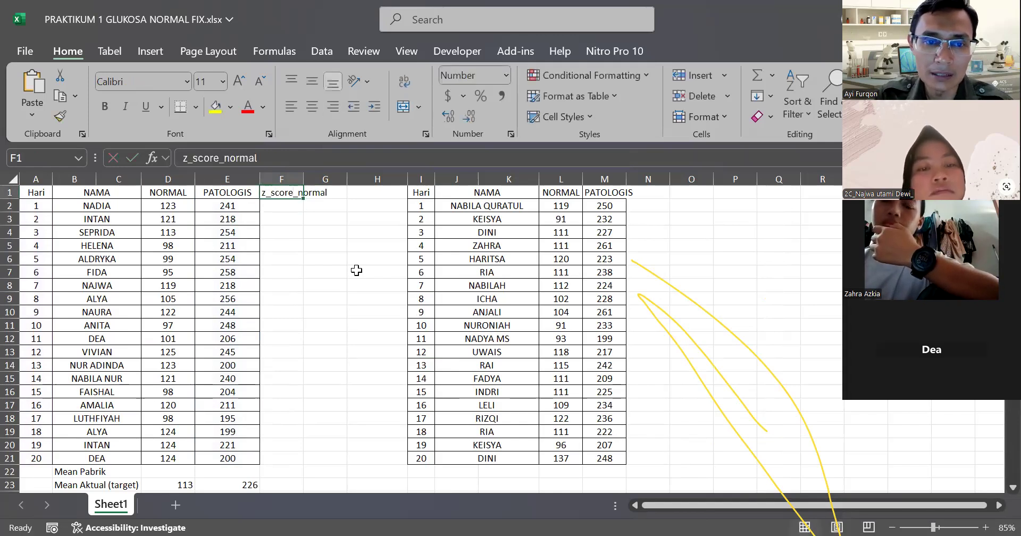
- Copy the z-score header into G1, change it to "z_score_patologis", and widen column F to fit its header
key("ctrl+c")
key("Right")
key("ctrl+v")
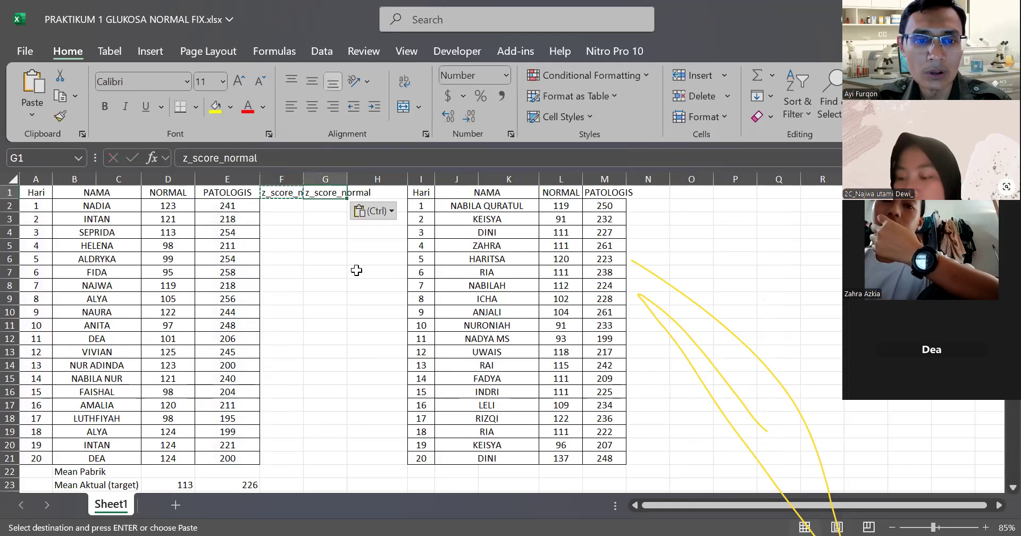
left_click(228, 157)
key("Delete")
key("Delete")
key("Delete")
key("Delete")
key("Delete")
key("Delete")
type("patologis")
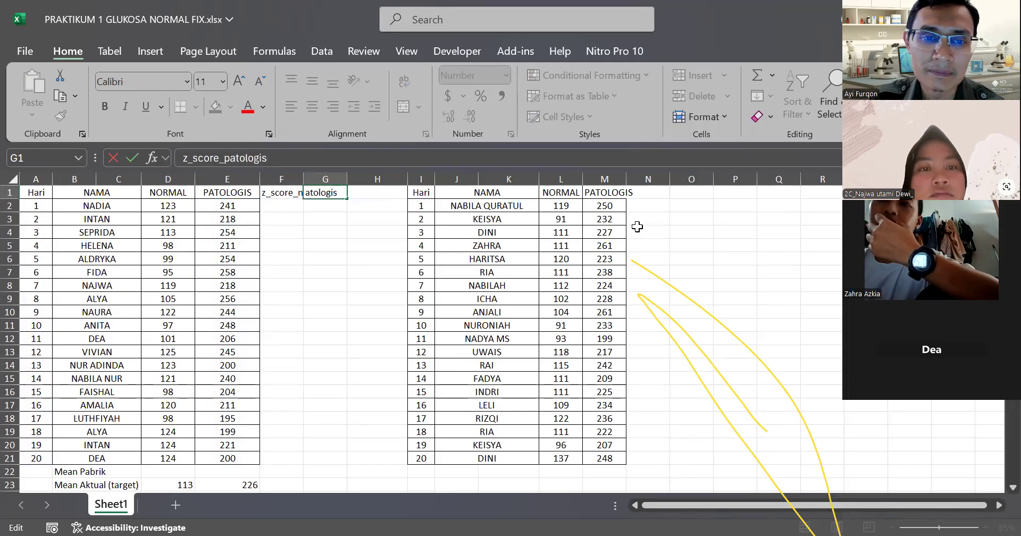
key("Return")
key("Left")
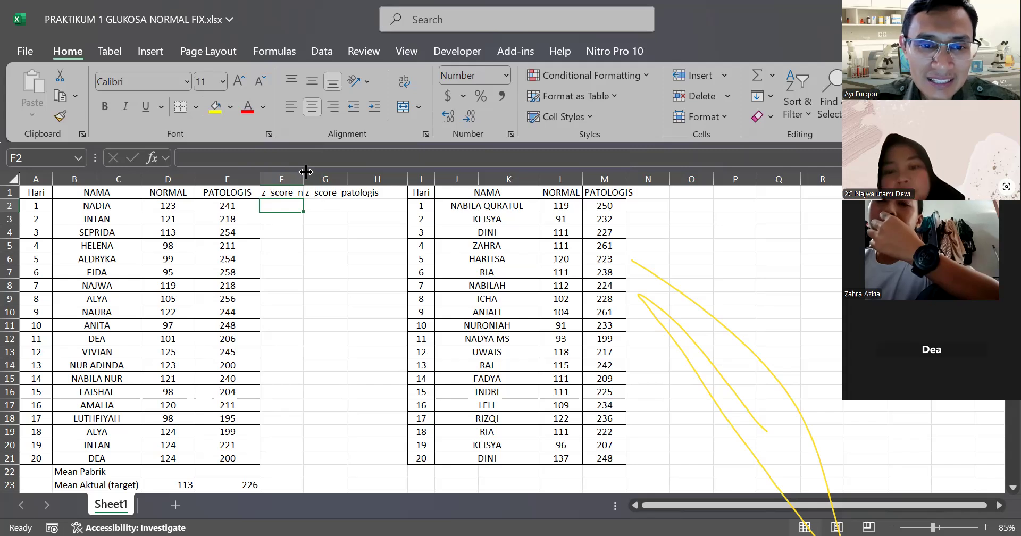
left_click_drag(303, 179, 342, 180)
- Enter the formula =(D2-D23)/D24 in F2 to calculate the first day's normal z-score
type("=")
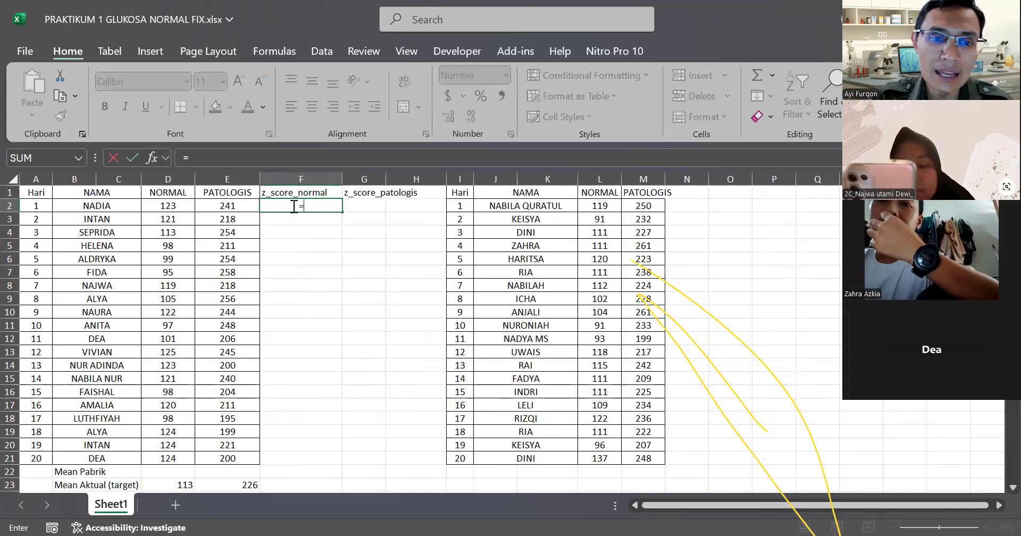
left_click(161, 204)
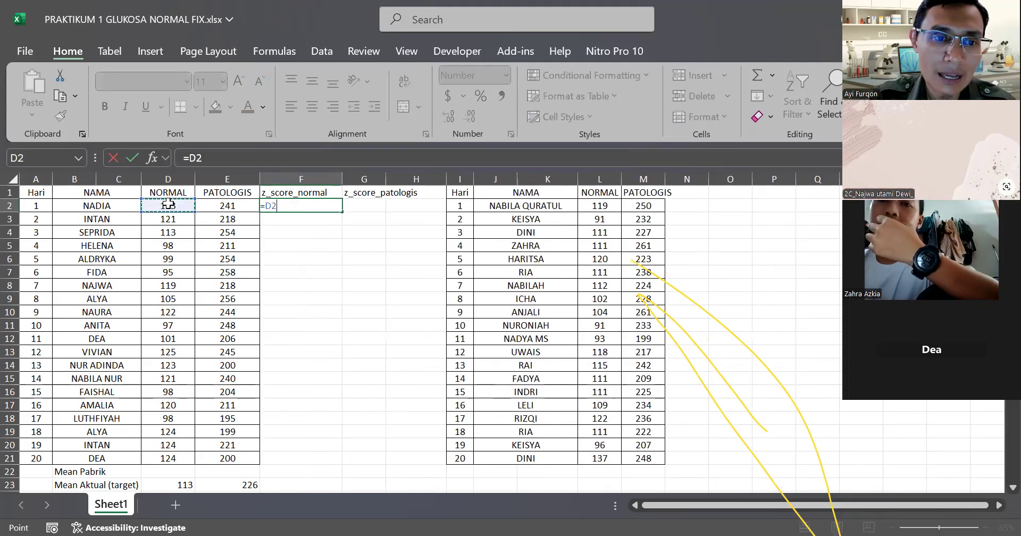
left_click(183, 162)
type("(")
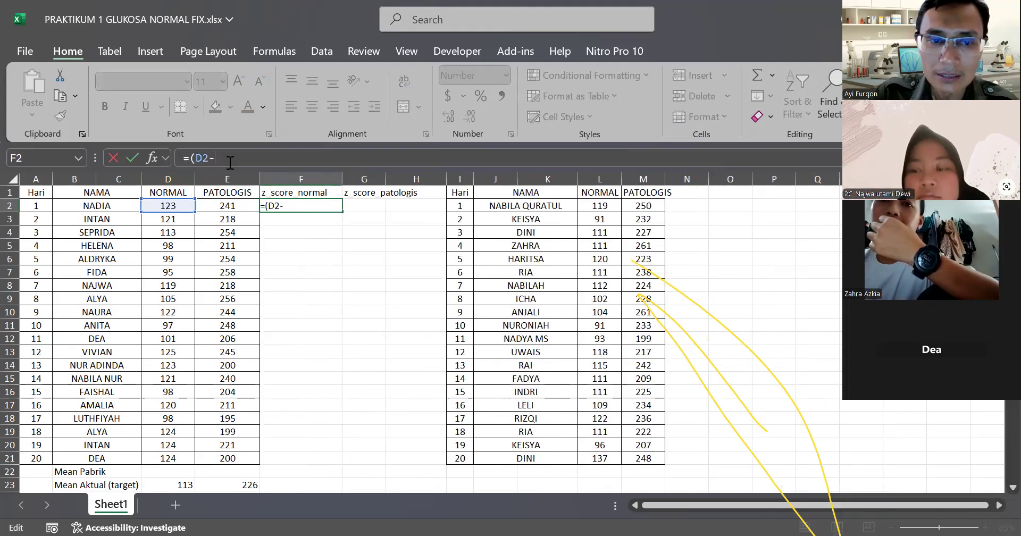
scroll(191, 367, "down", 3)
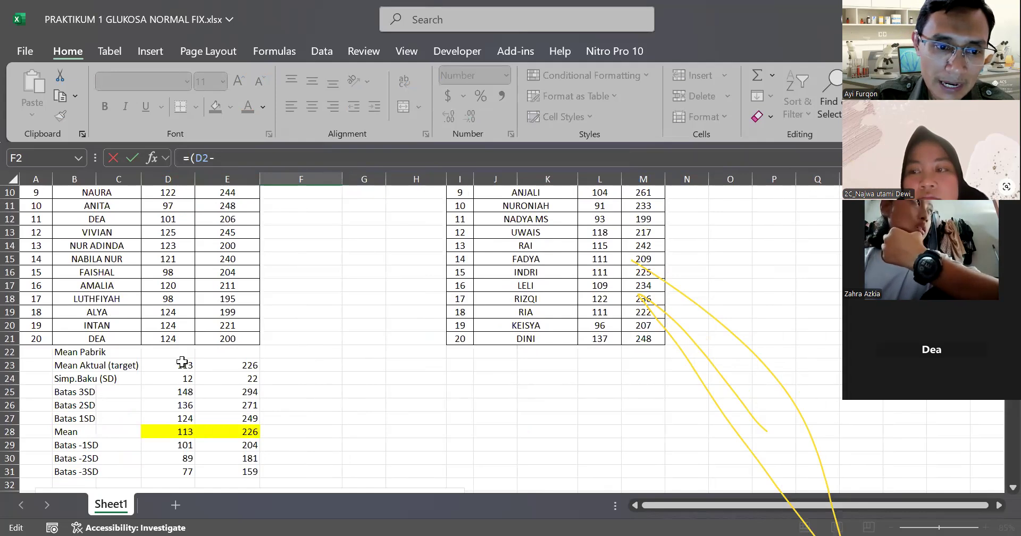
left_click(184, 365)
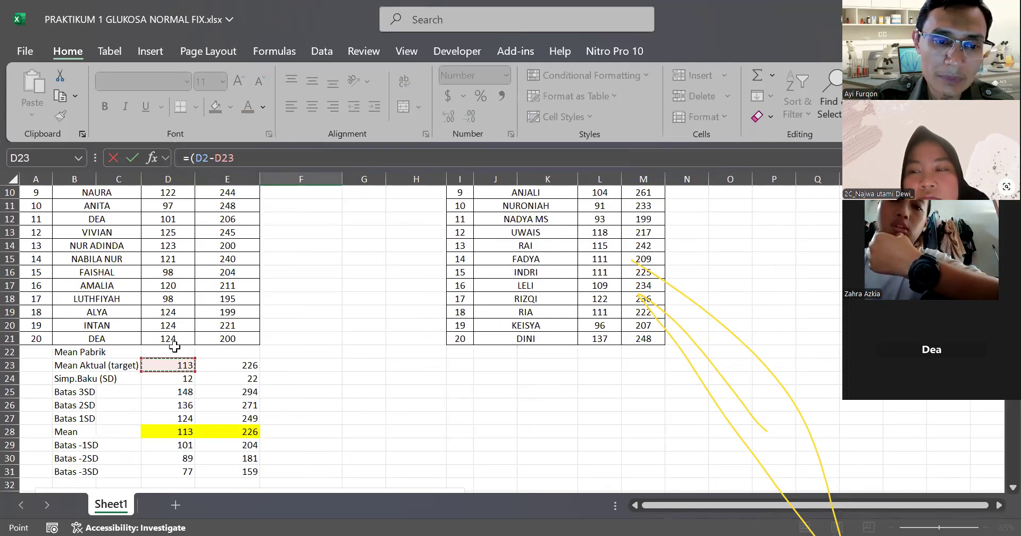
scroll(427, 347, "up", 3)
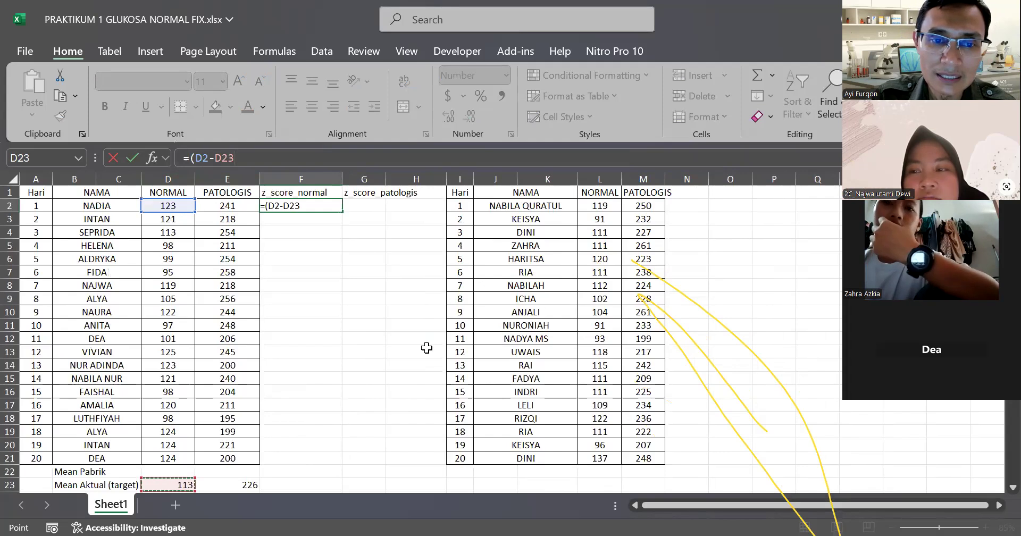
type(")")
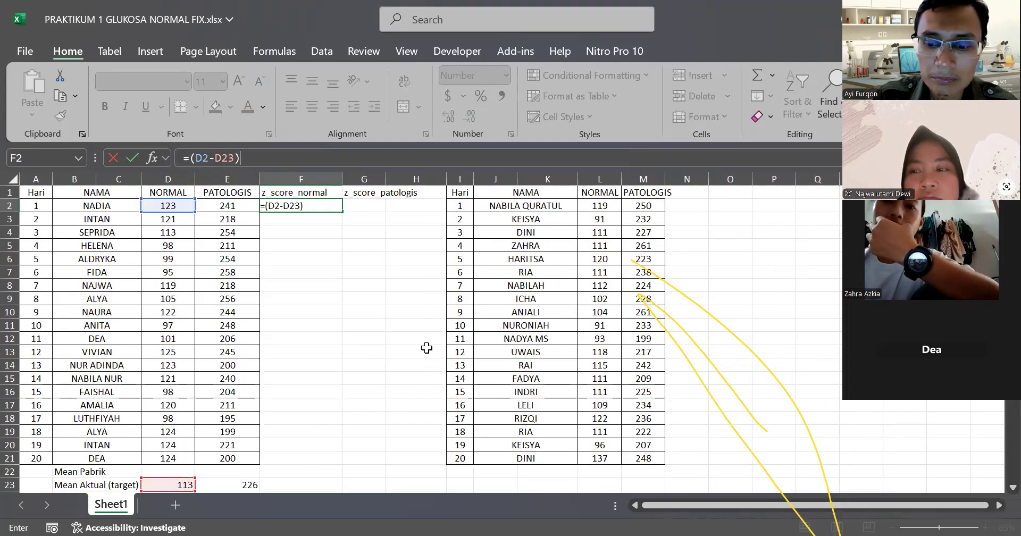
type("/")
scroll(426, 349, "down", 6)
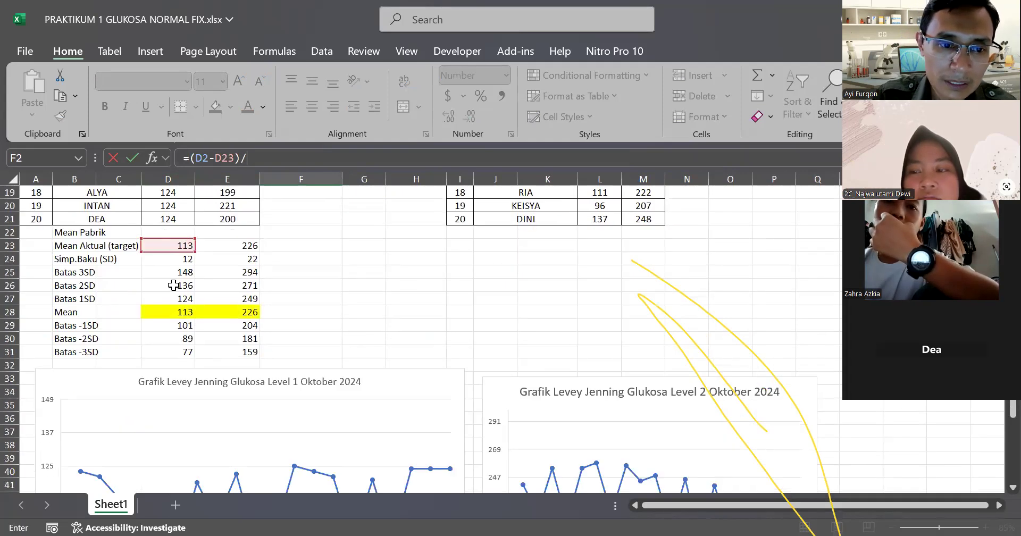
left_click(178, 258)
scroll(357, 308, "up", 3)
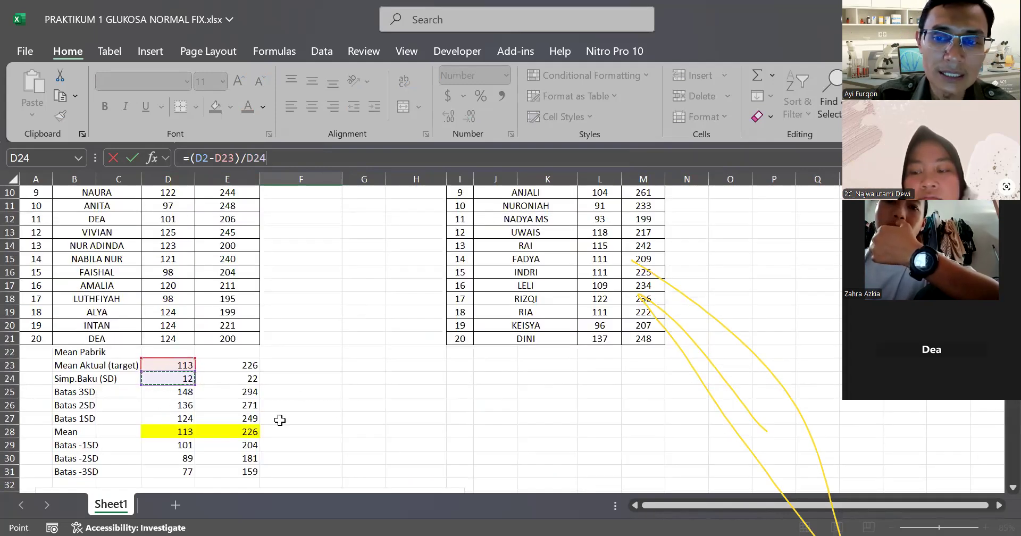
scroll(374, 376, "up", 3)
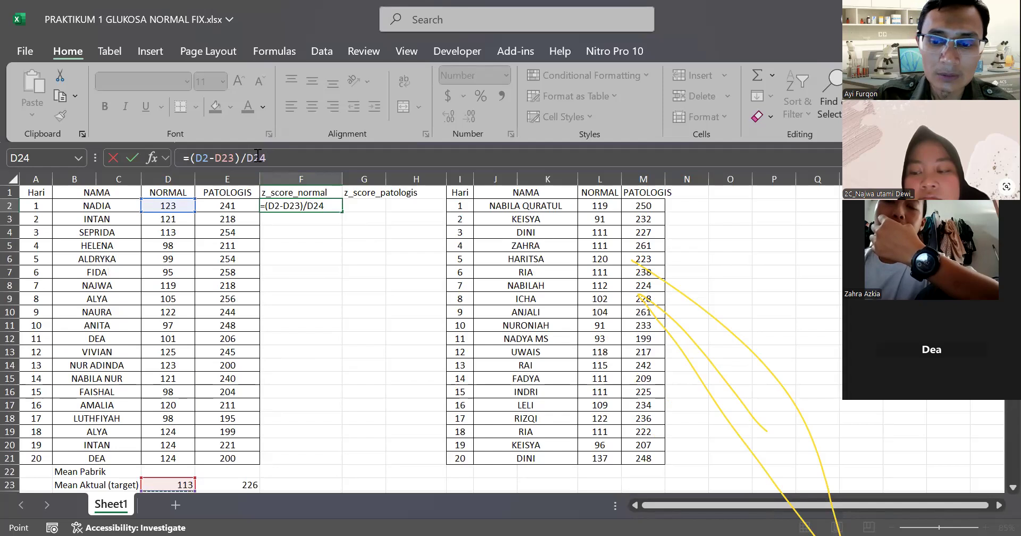
key("Return")
key("Up")
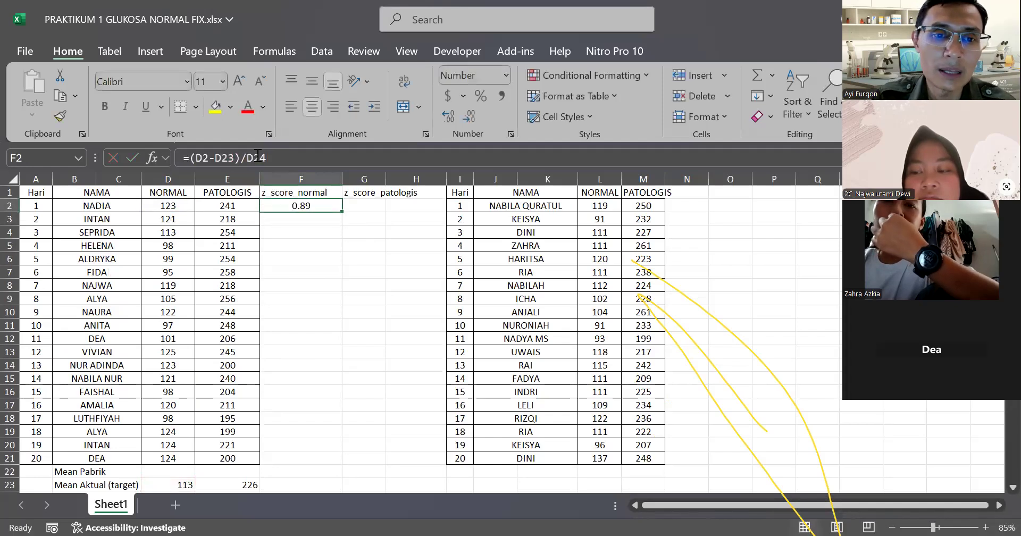
- Make the mean and SD references in F2's formula absolute, so it reads =(D2-$D$23)/$D$24
left_click(216, 157)
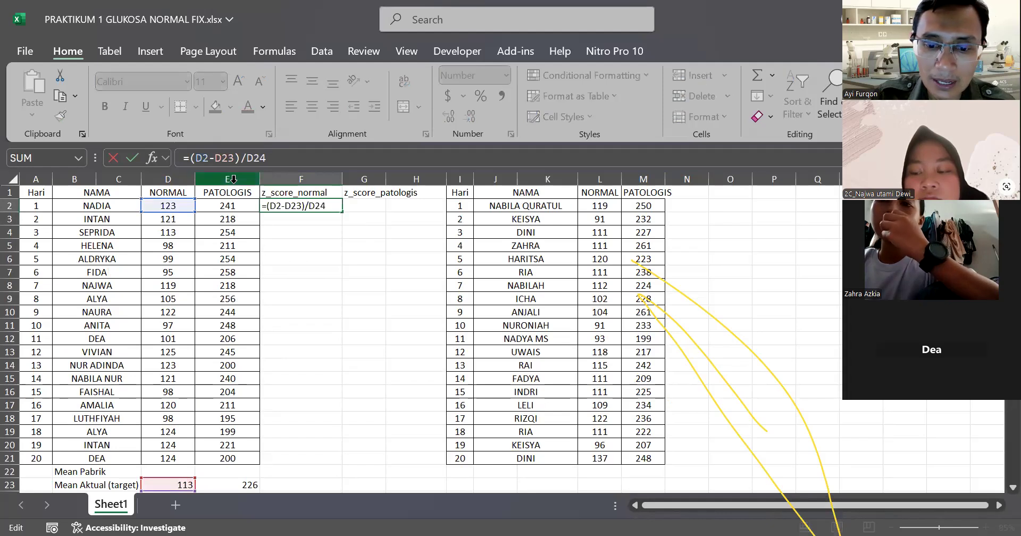
type("$")
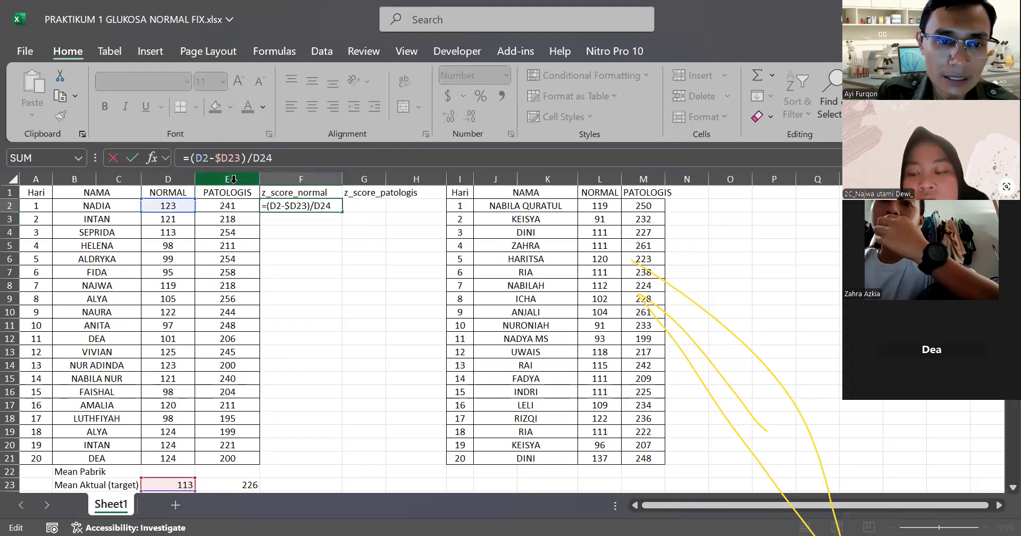
type("$")
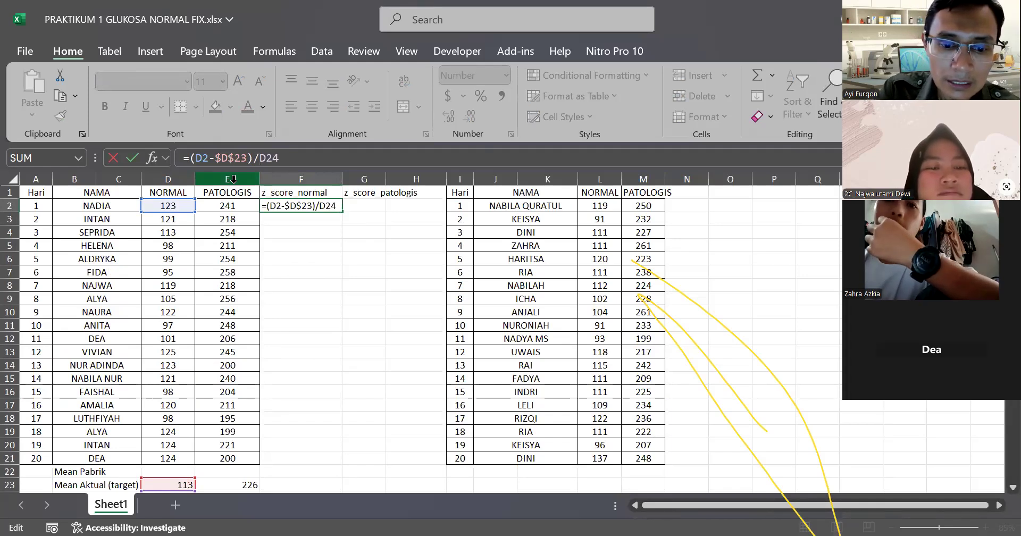
type("$")
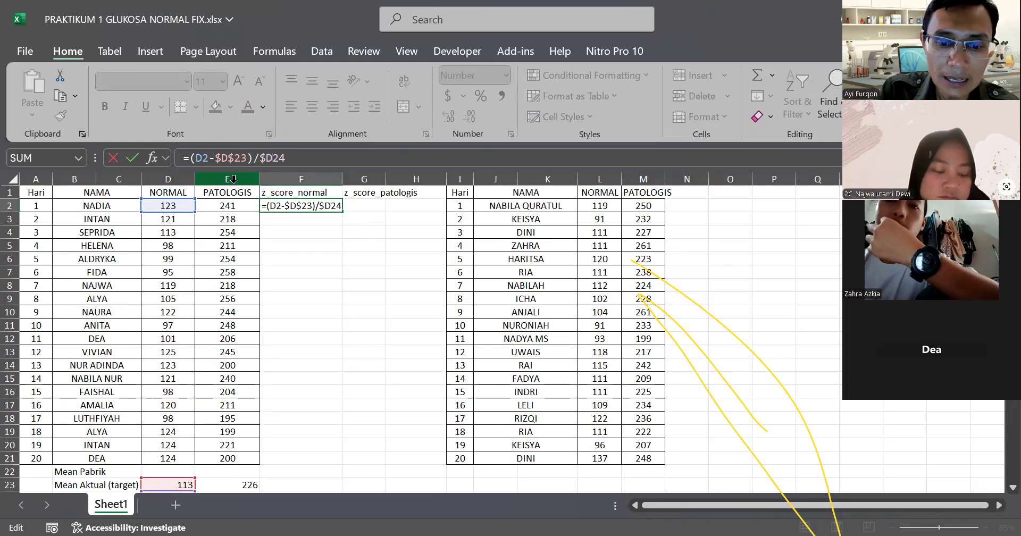
type("$")
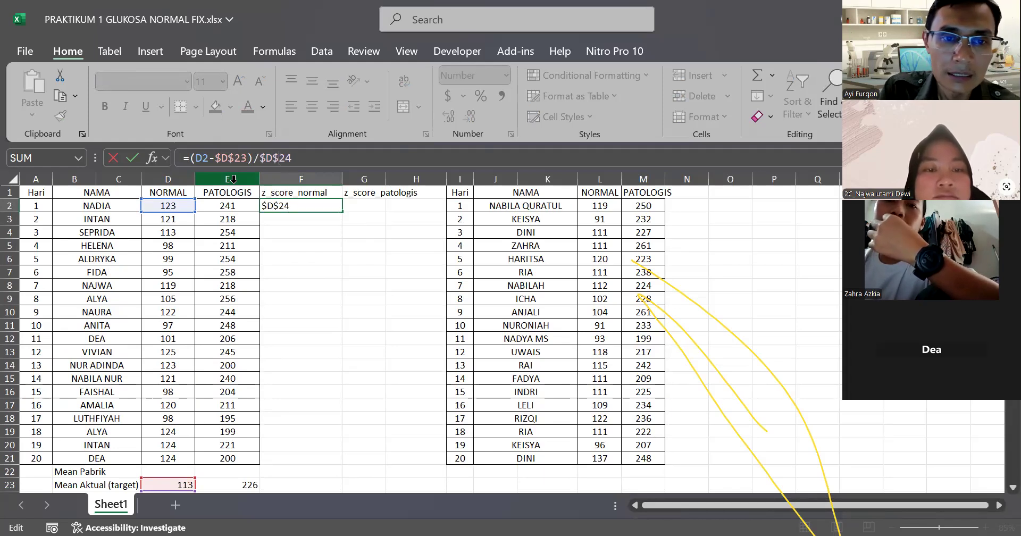
key("Return")
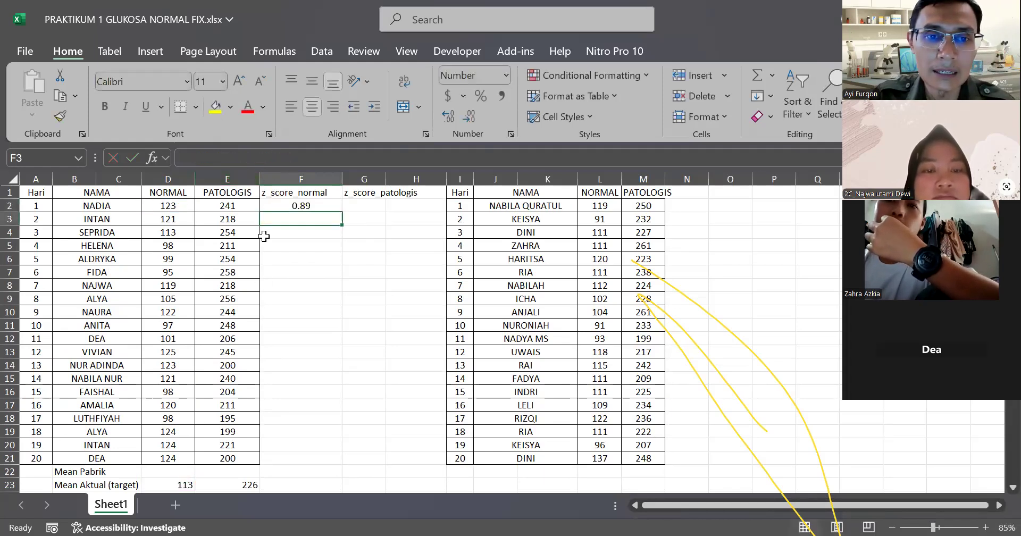
- Fill the z_score_normal formula from F2 down through F14
left_click(338, 209)
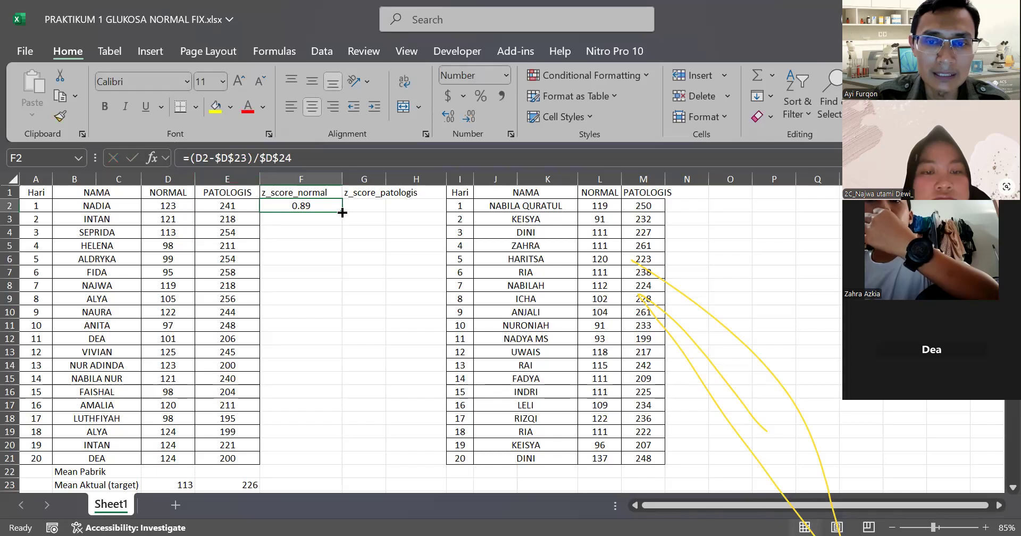
left_click_drag(343, 212, 346, 373)
scroll(361, 396, "down", 3)
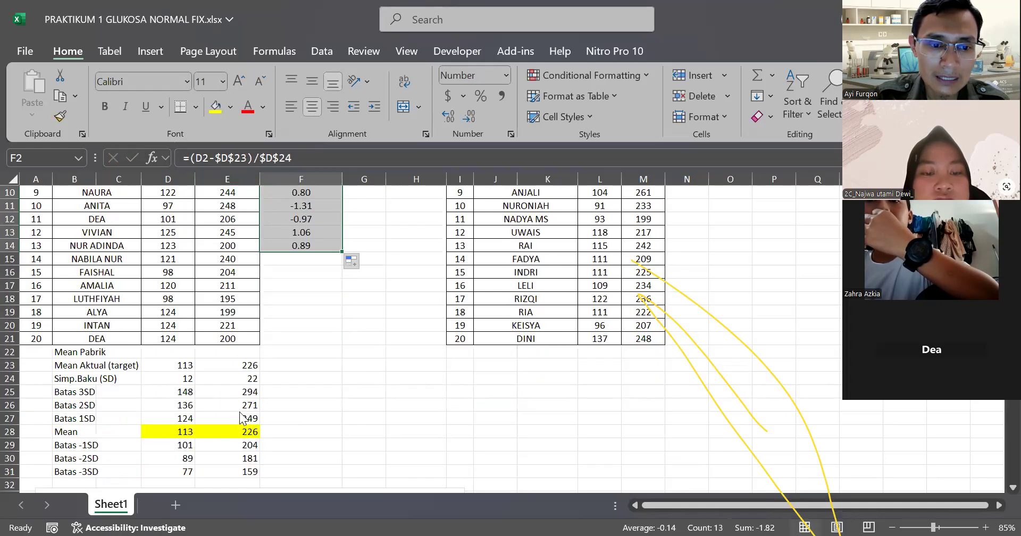
- Check the cell references of the copied formulas in F14 and F13, and extend the z_score_normal formula down through F21
double_click(300, 245)
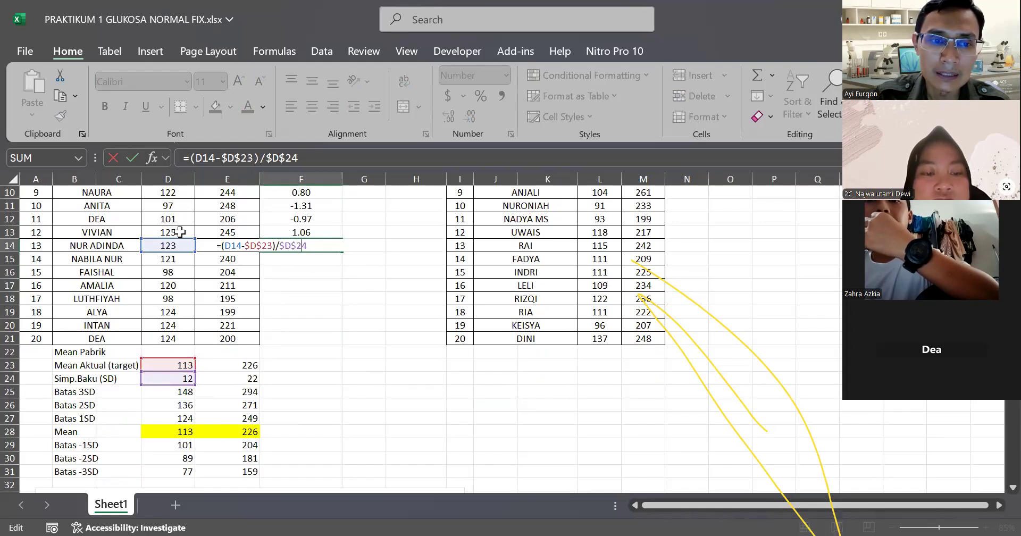
scroll(169, 247, "up", 1)
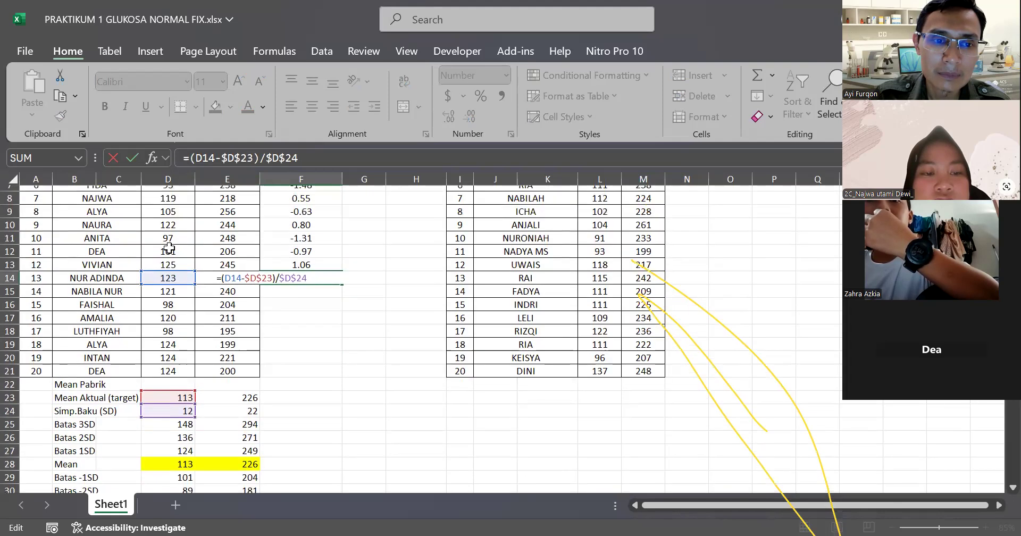
left_click(300, 269)
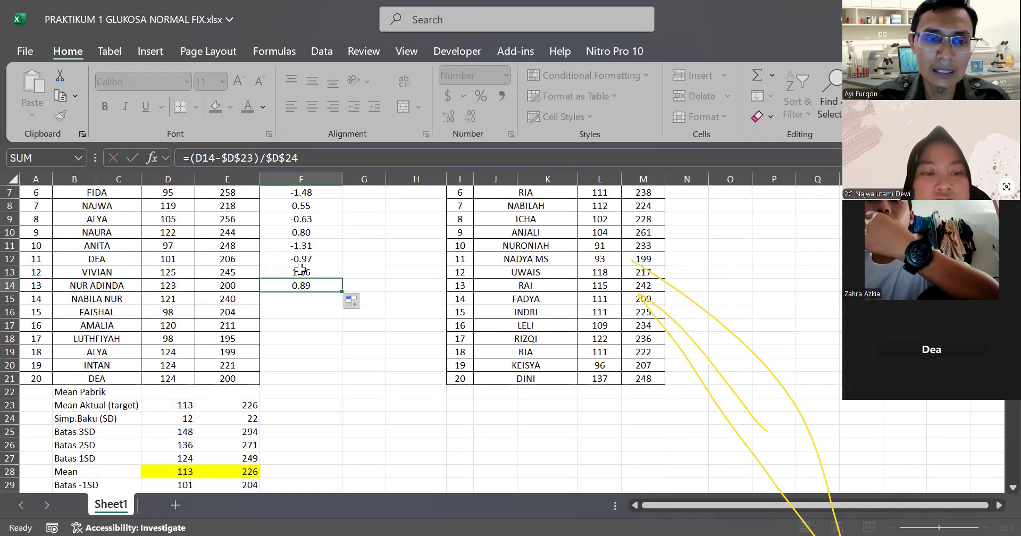
double_click(299, 270)
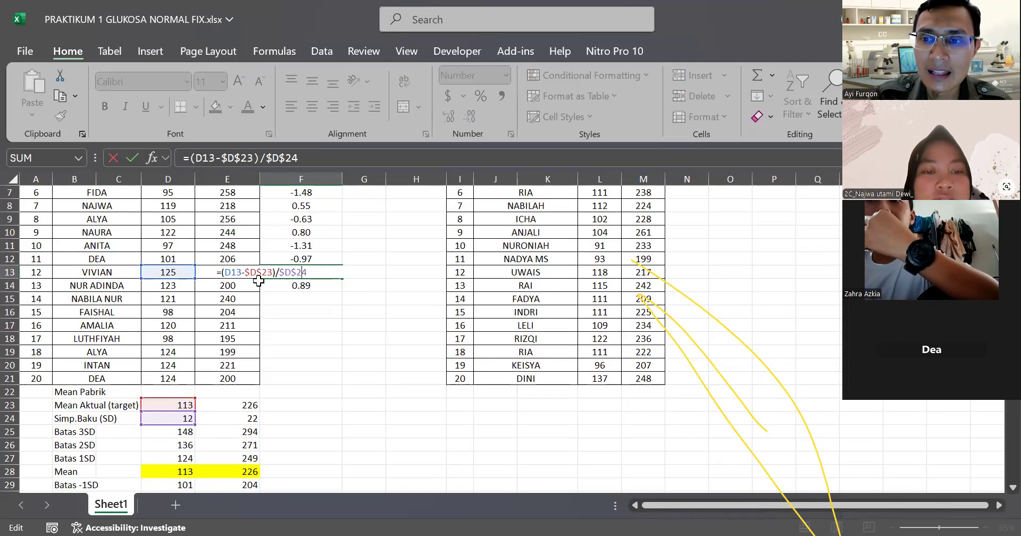
left_click(332, 292)
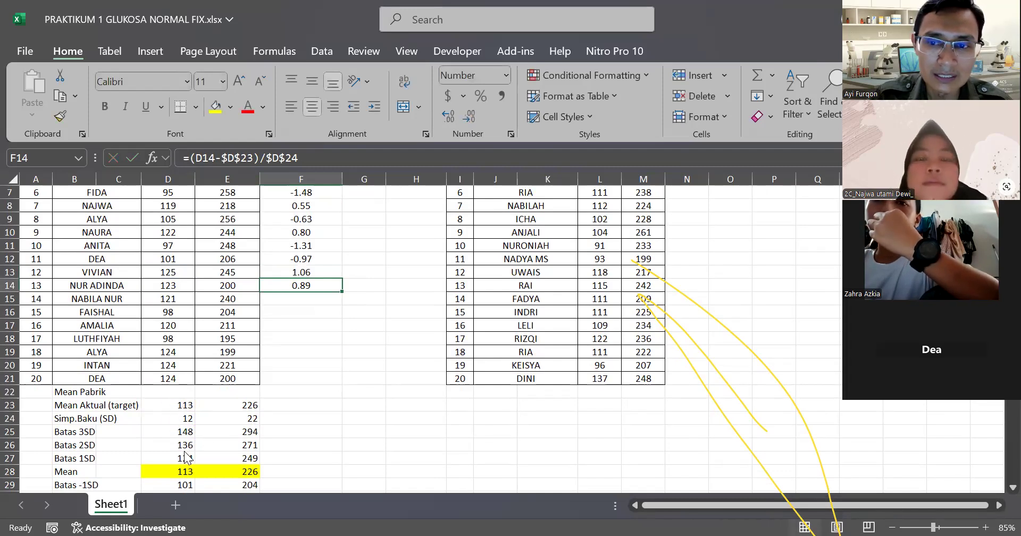
scroll(365, 448, "up", 2)
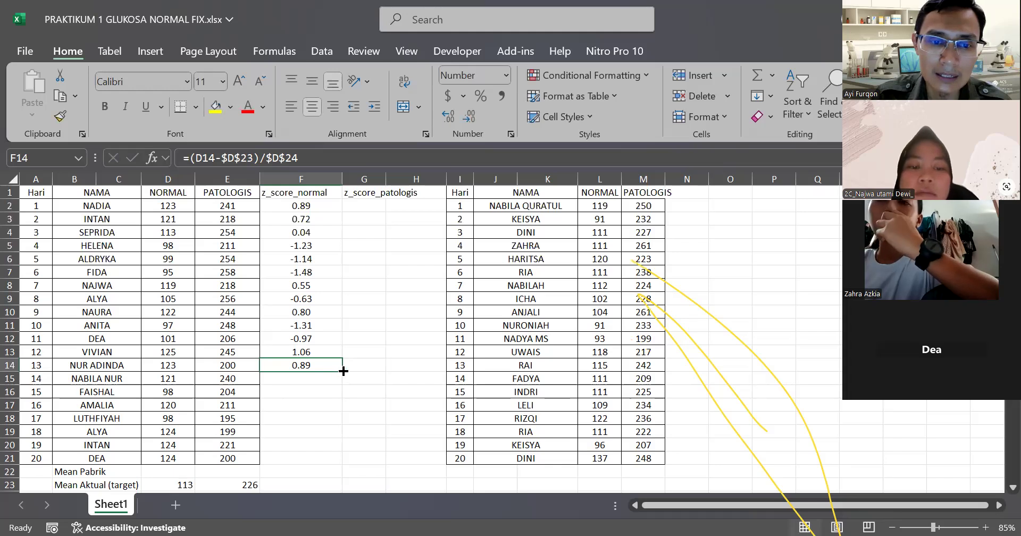
left_click_drag(343, 372, 335, 463)
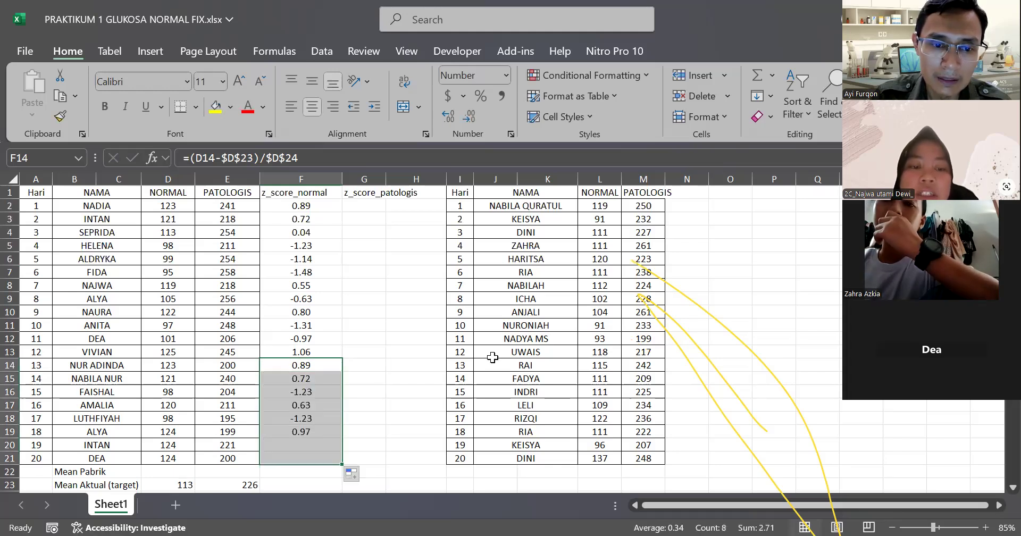
- Copy the z_score_normal formula from F2 into G2 under z_score_patologis
left_click(301, 261)
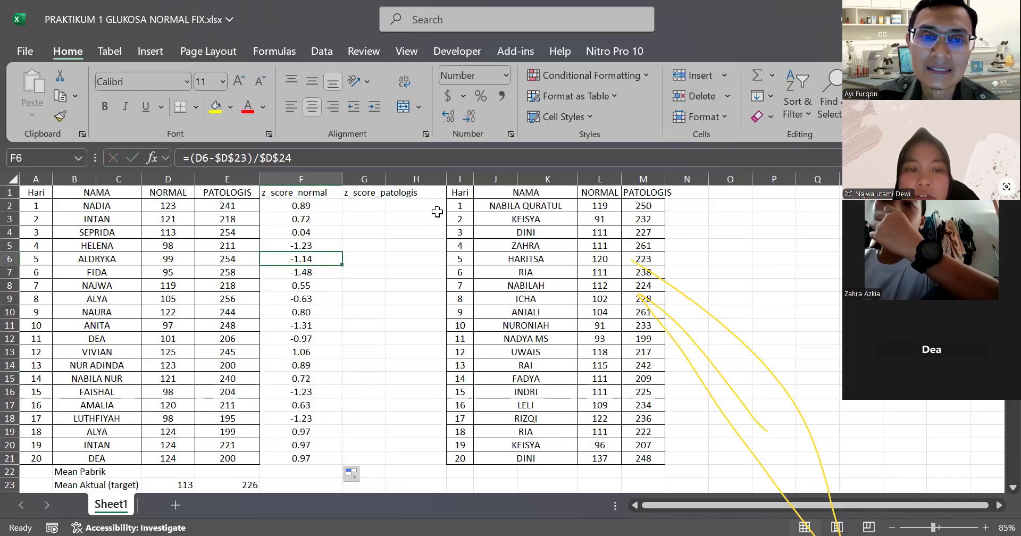
left_click(364, 207)
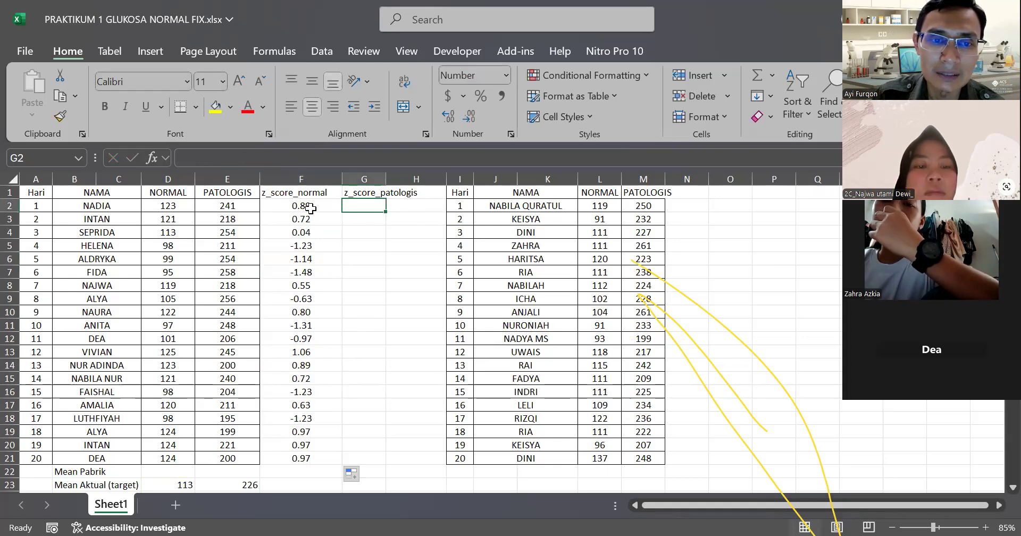
left_click(310, 208)
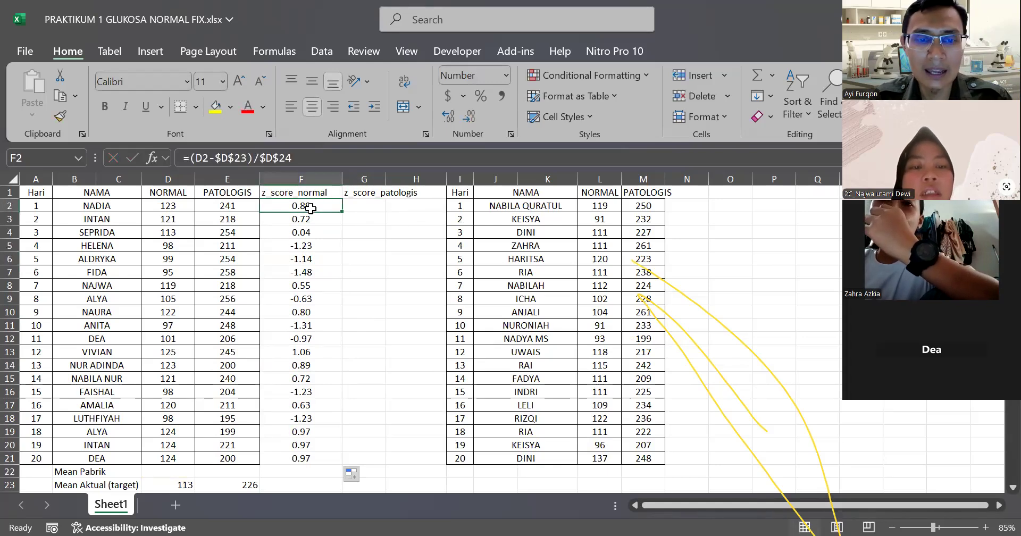
key("ctrl+c")
key("Escape")
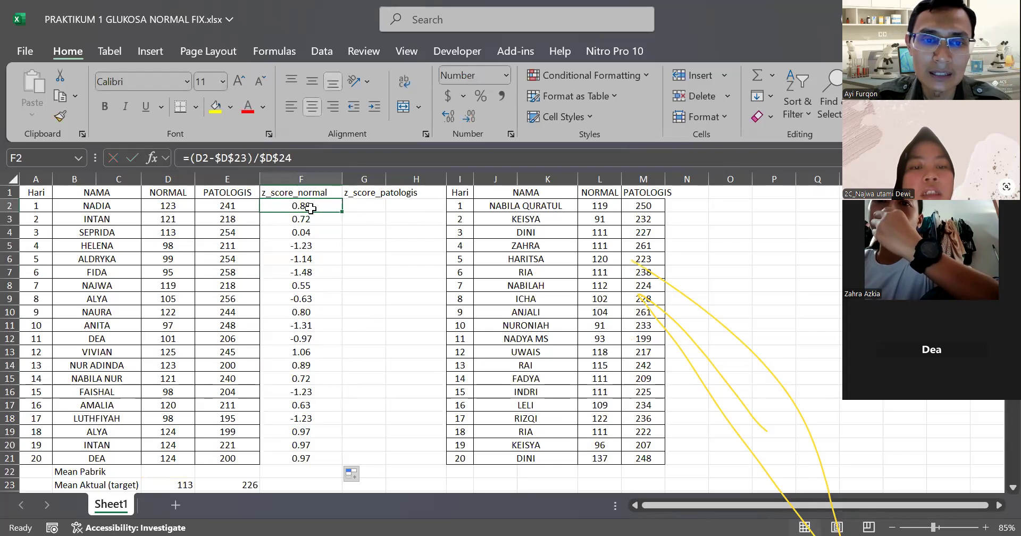
right_click(310, 209)
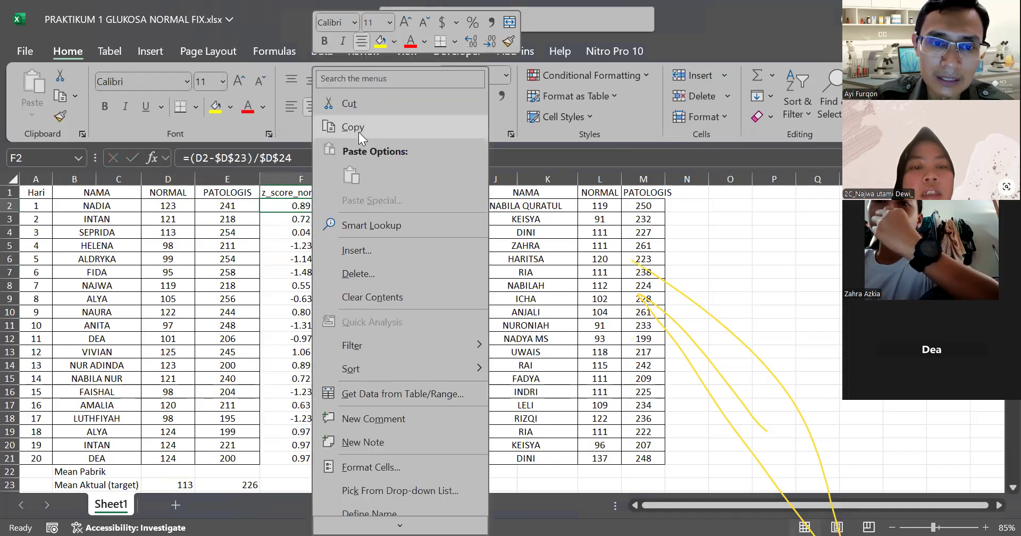
left_click(358, 132)
left_click(372, 207)
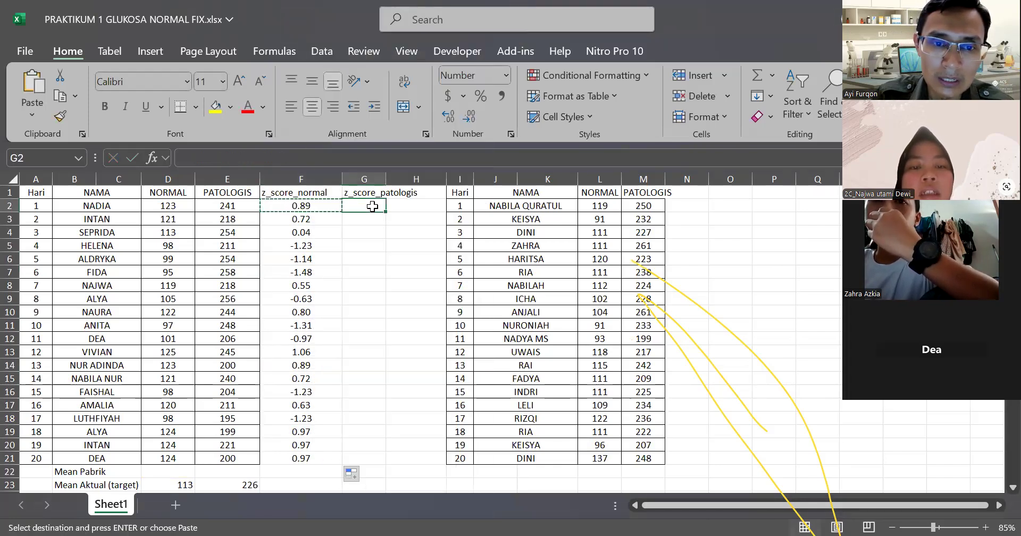
right_click(372, 206)
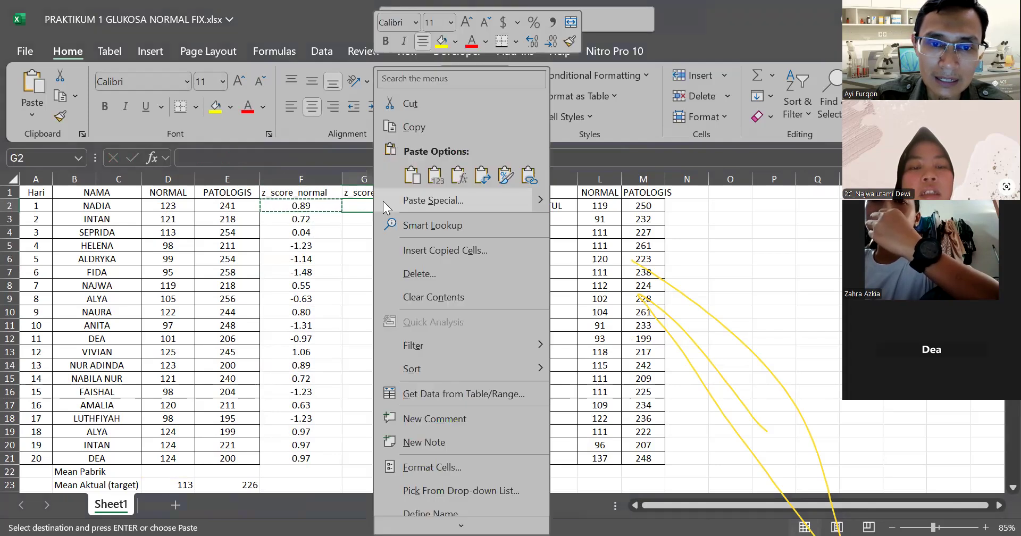
left_click(462, 180)
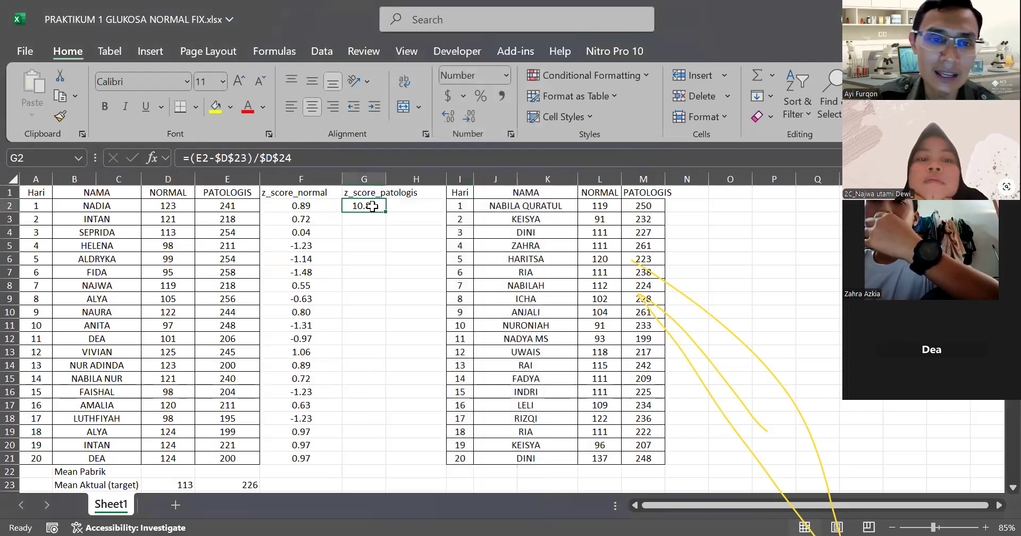
- Repoint the mean and SD references in G2 to the pathological values, so the formula reads =(E2-$E$23)/$E$24
double_click(375, 207)
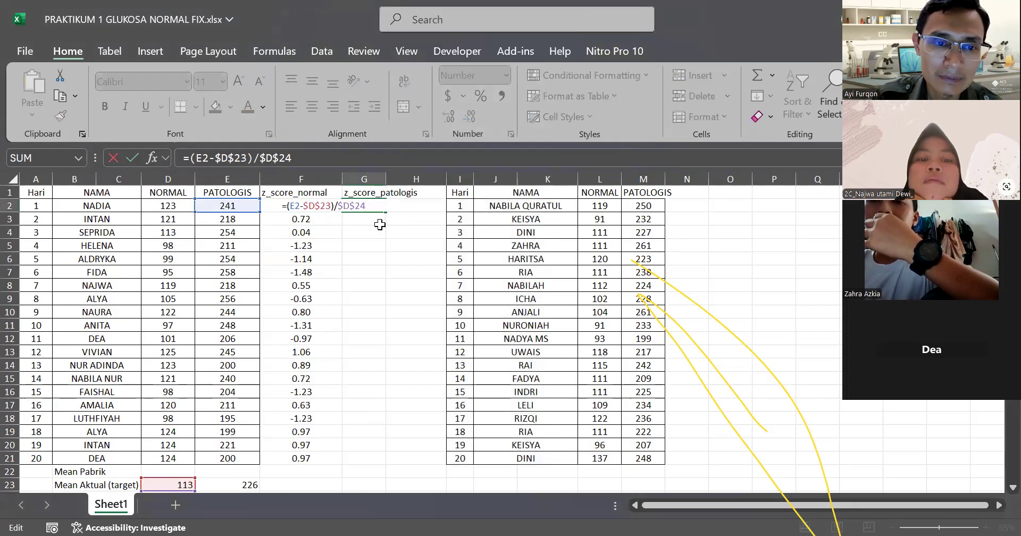
scroll(380, 224, "down", 3)
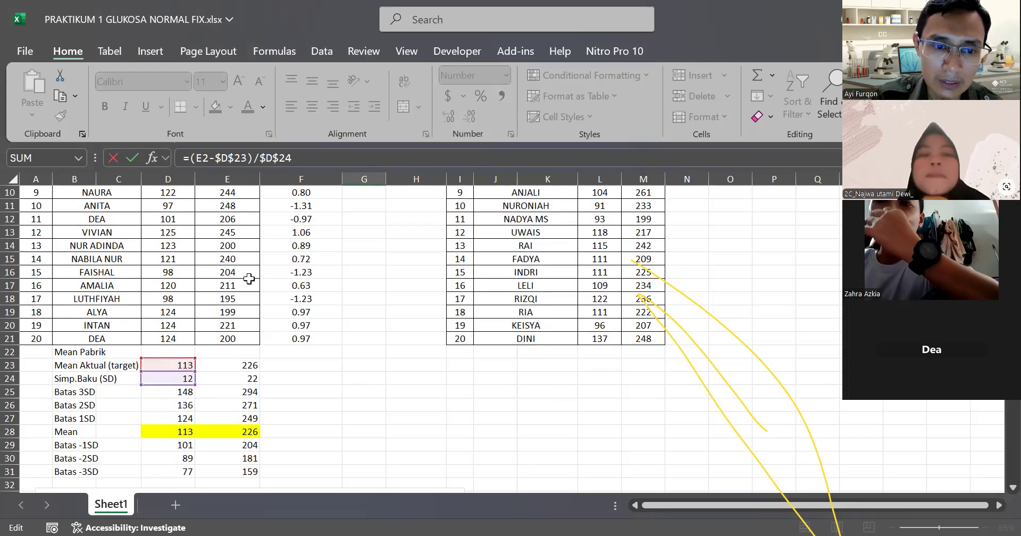
left_click_drag(186, 365, 240, 365)
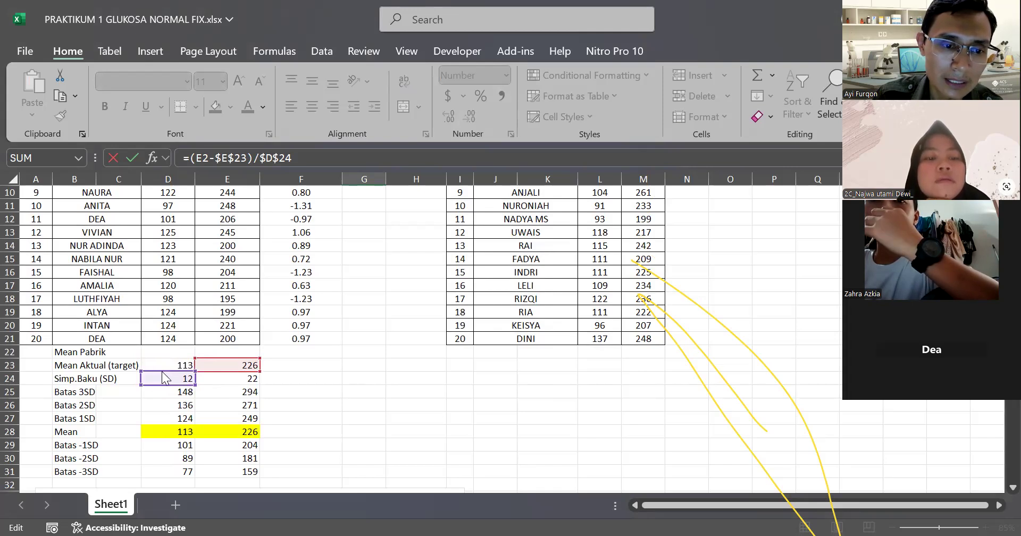
left_click_drag(165, 378, 230, 380)
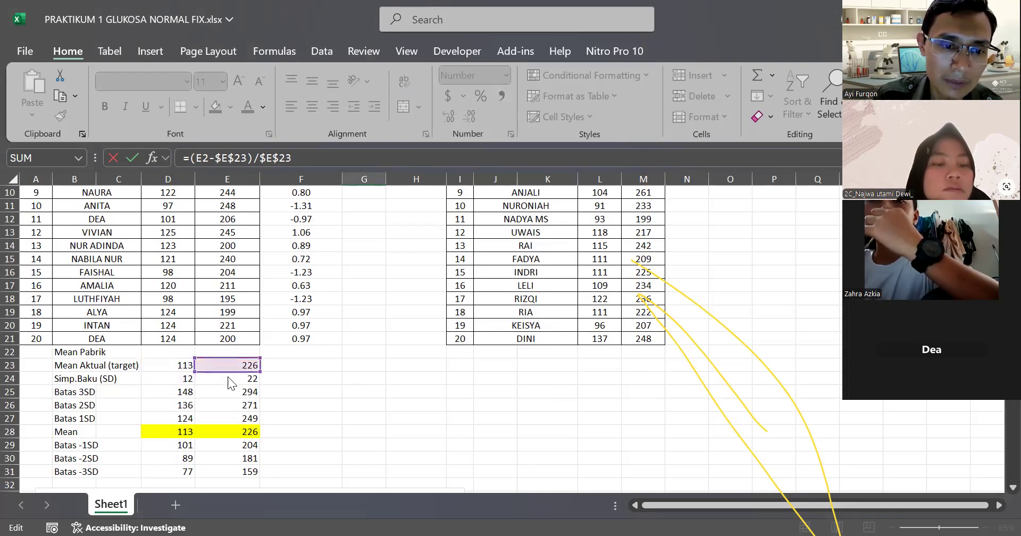
scroll(344, 410, "up", 3)
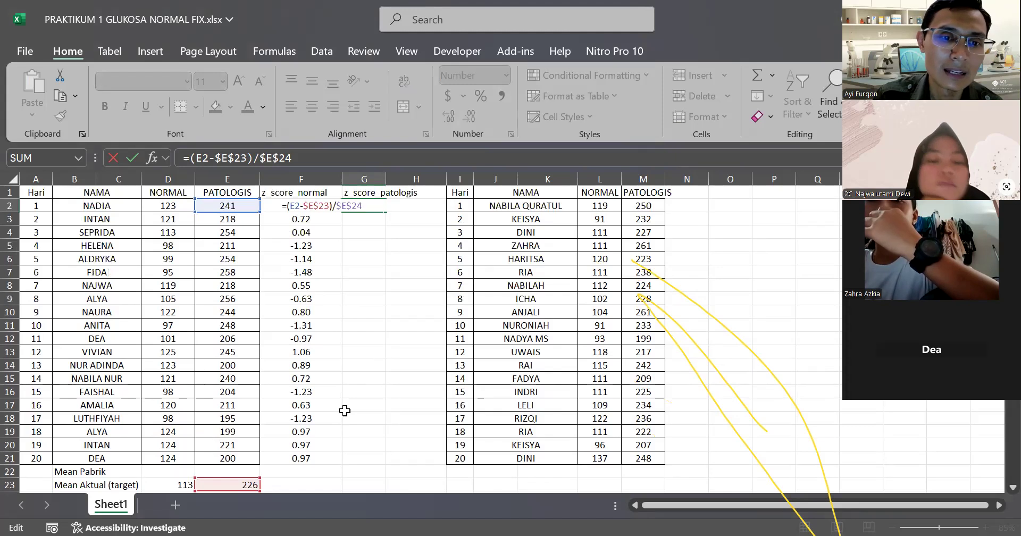
scroll(227, 277, "down", 4)
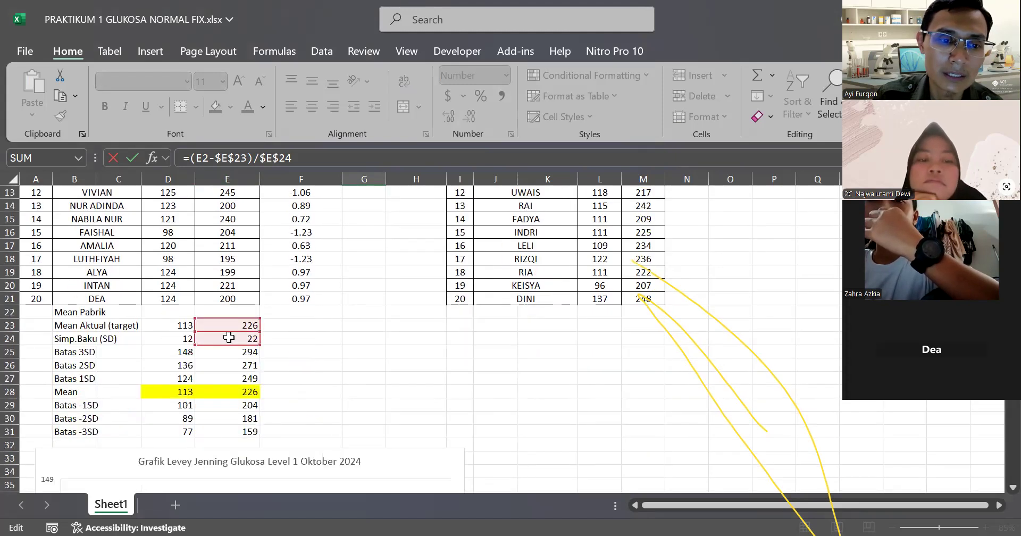
scroll(330, 340, "up", 4)
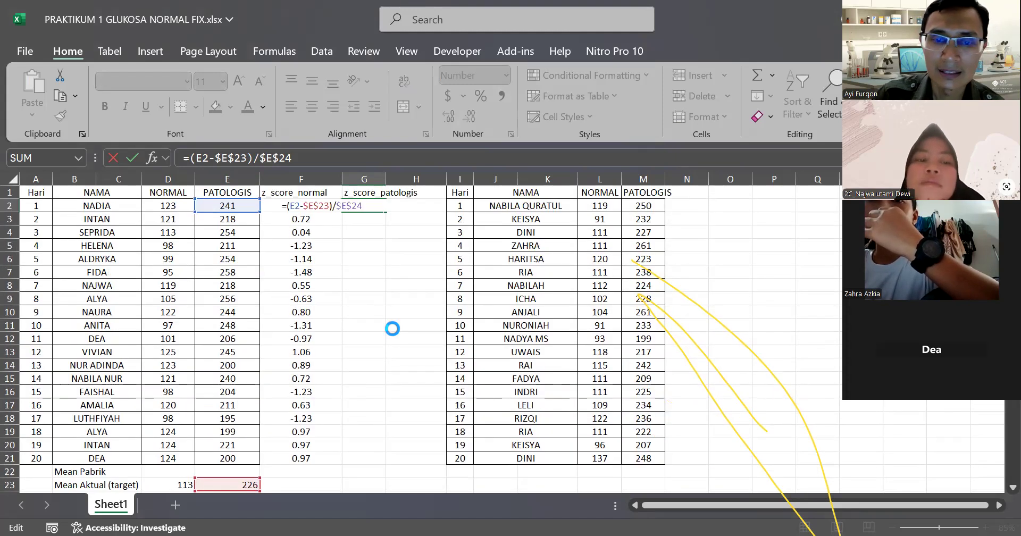
key("Return")
key("Up")
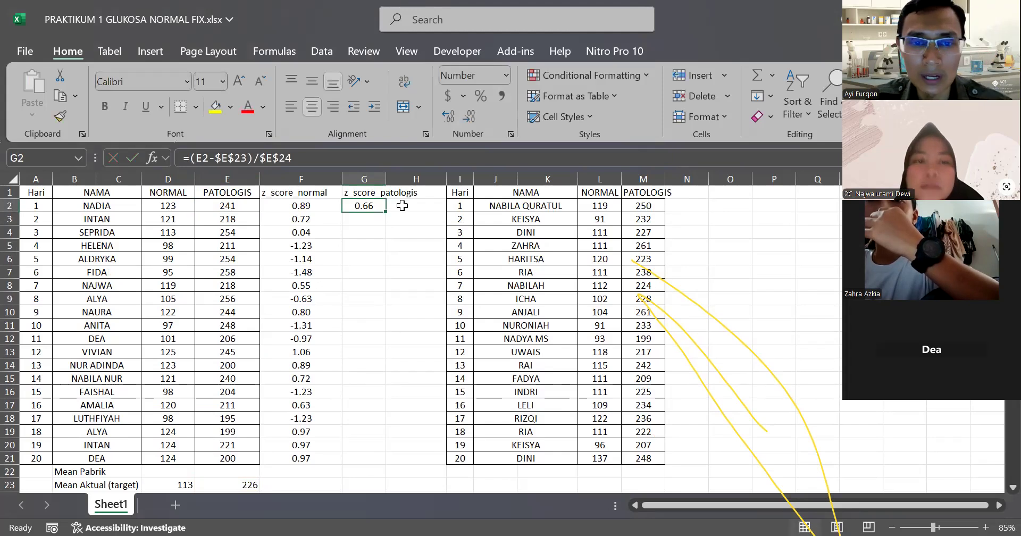
- Fill the z_score_patologis formula from G2 down through G21 and check the copied formula in G4
left_click_drag(385, 211, 398, 459)
scroll(524, 423, "down", 1)
scroll(524, 423, "up", 1)
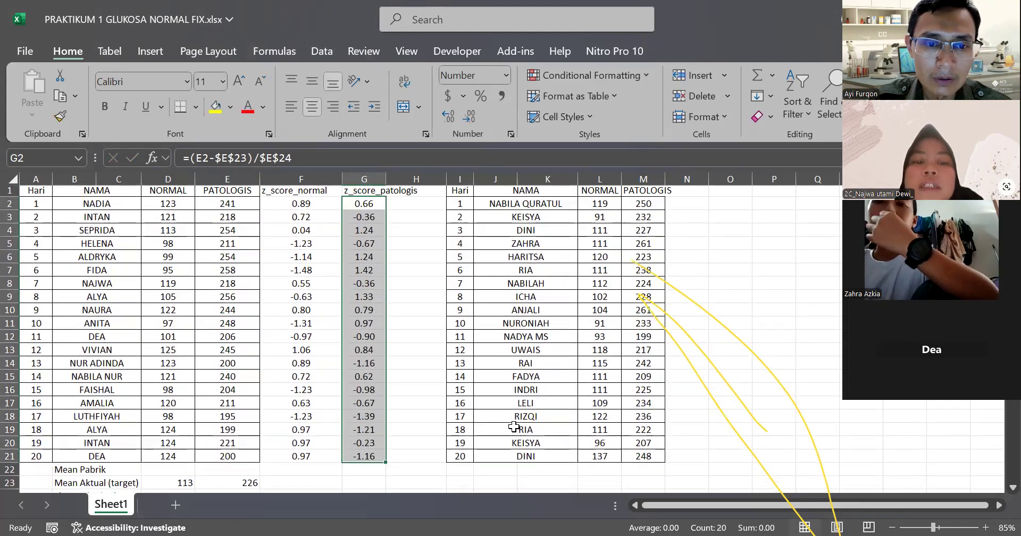
left_click(378, 237)
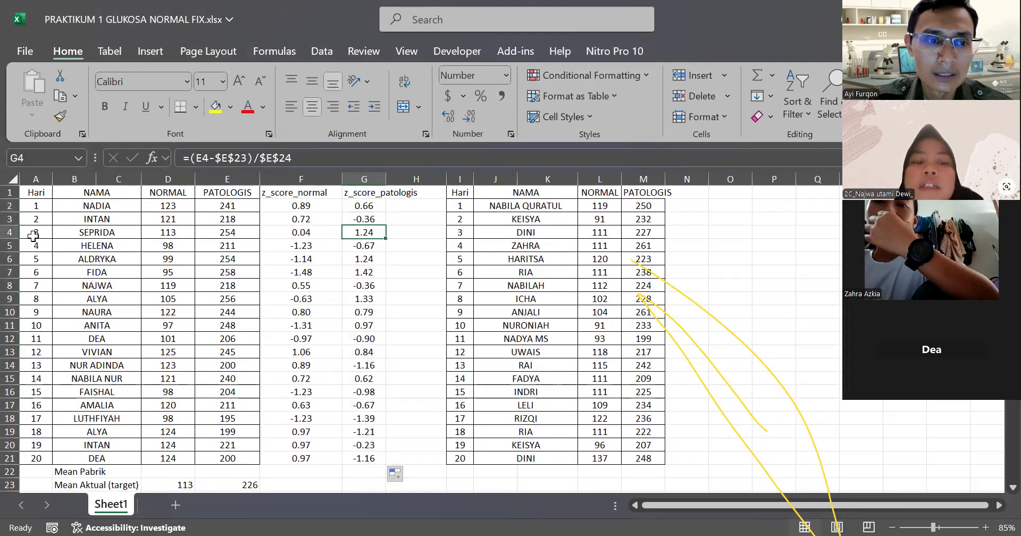
- Insert a scatter chart with straight lines and markers from the day numbers A2:A21 and both z-score columns, F2:F21 and G2:G21
left_click(39, 204)
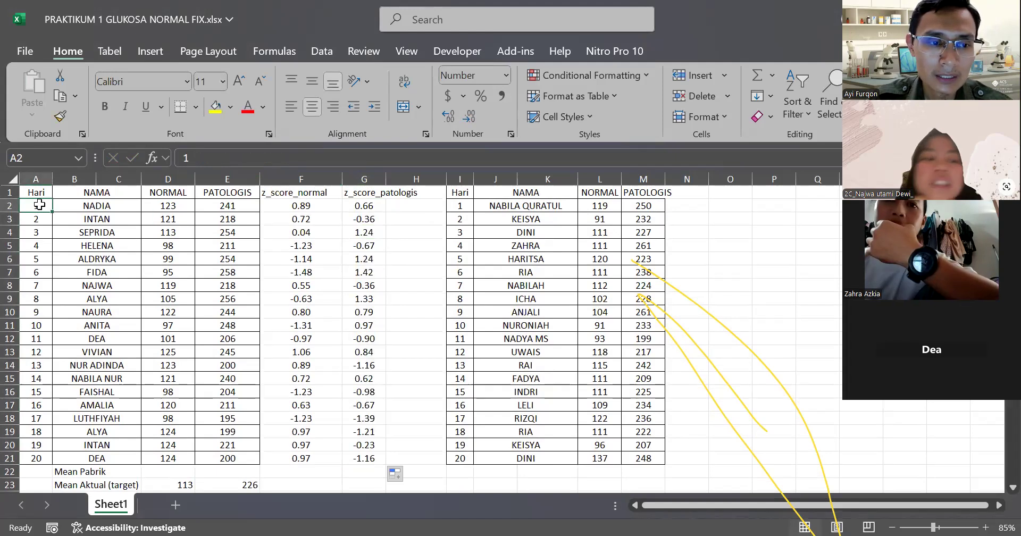
left_click_drag(40, 205, 48, 459)
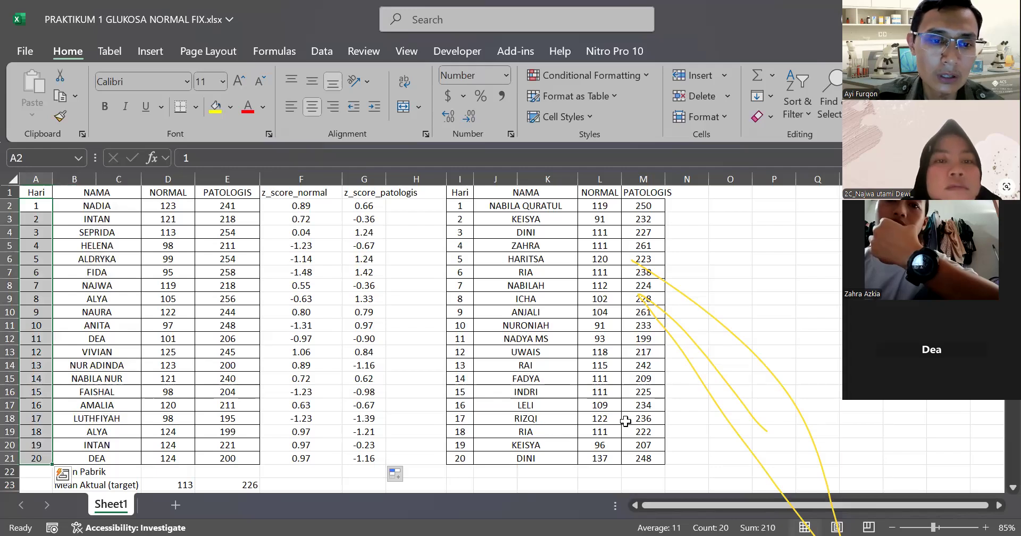
left_click_drag(306, 209, 298, 457)
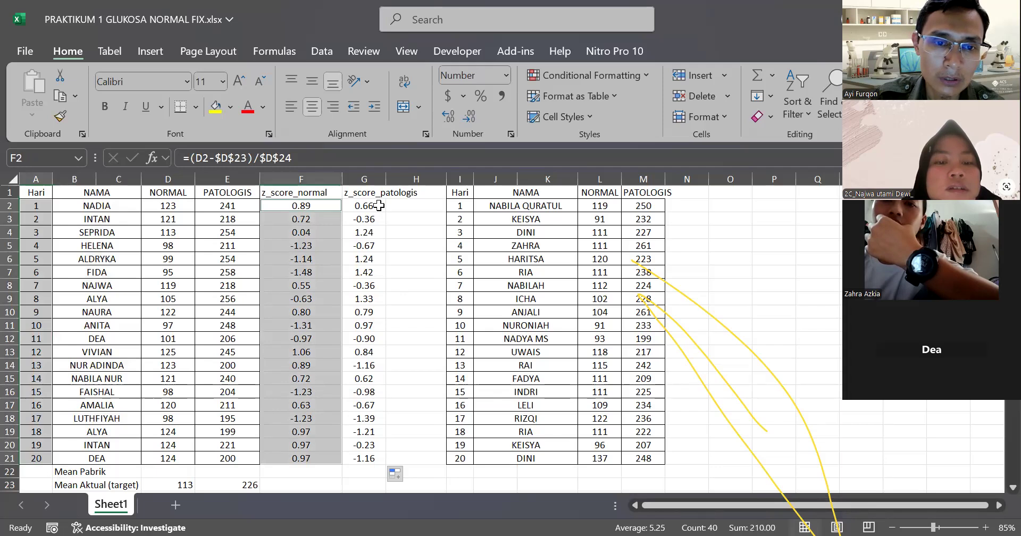
left_click_drag(375, 205, 364, 462)
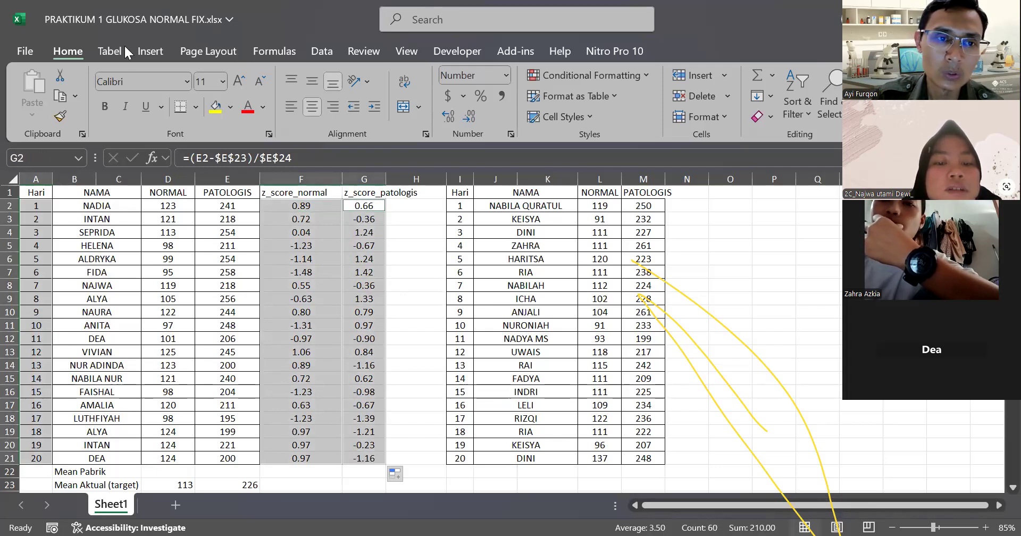
left_click(149, 53)
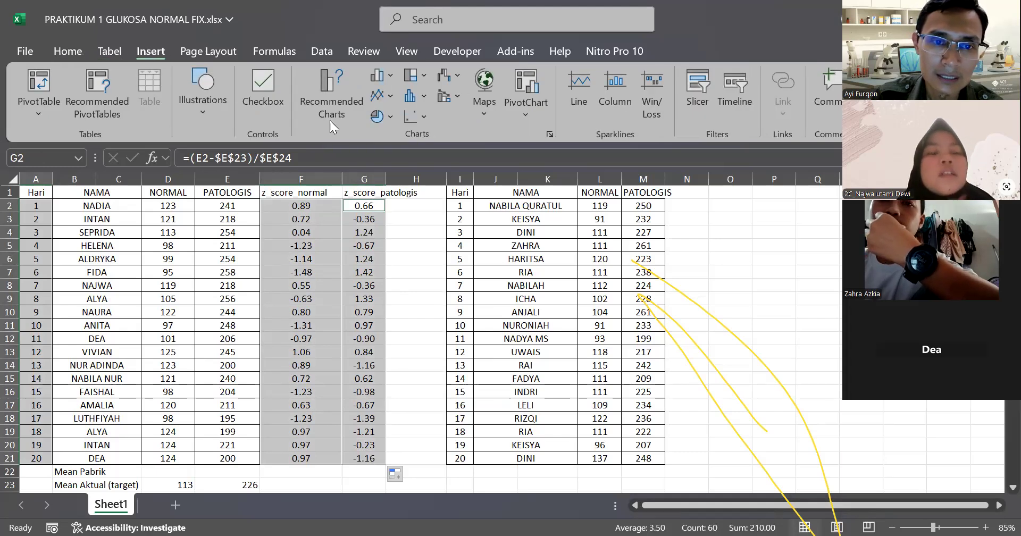
left_click(416, 121)
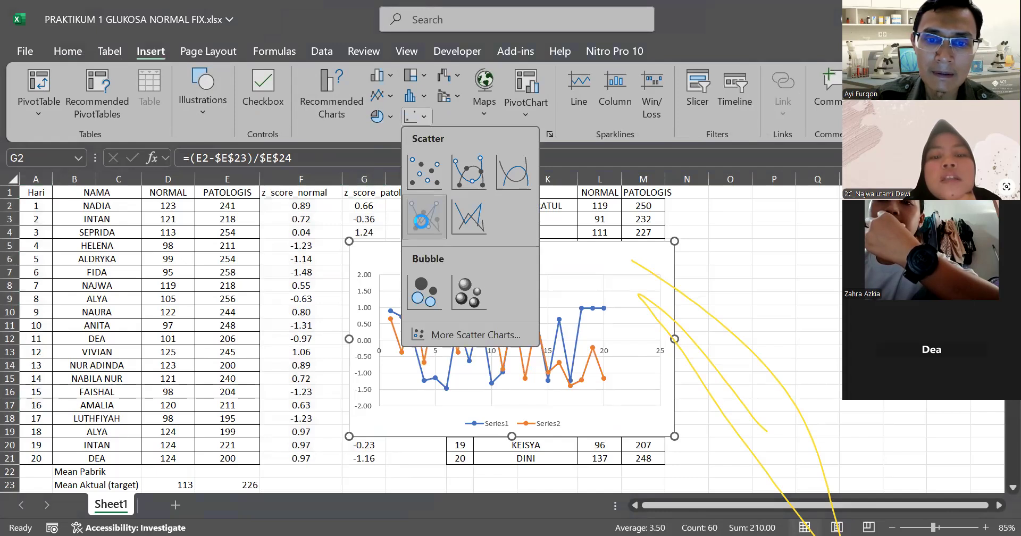
left_click(424, 218)
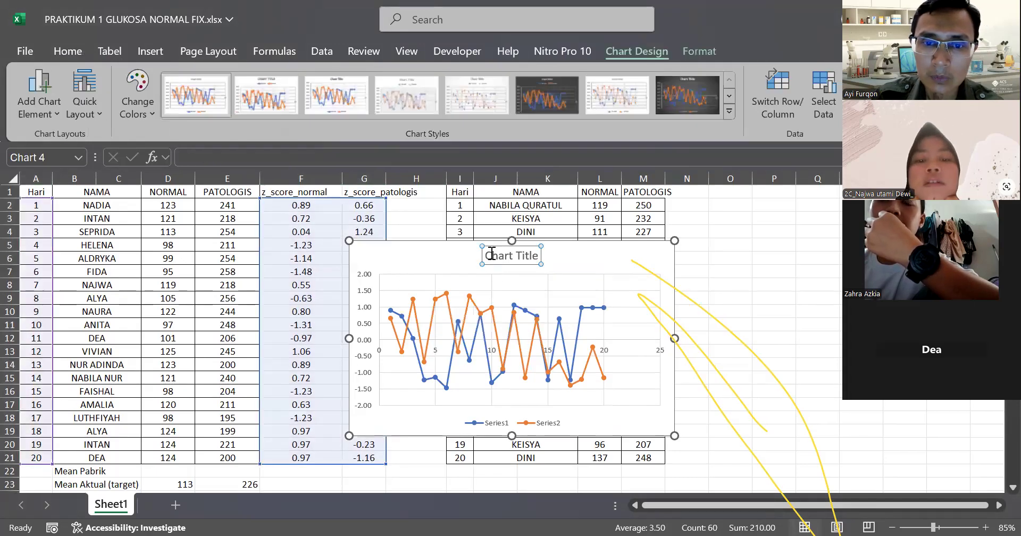
- Title the new z-score chart "Grafik Posisi SD Glukosa Level 1 dan 2 Oktober 2024"
triple_click(492, 254)
type("Grafik Posisi SD Gluo")
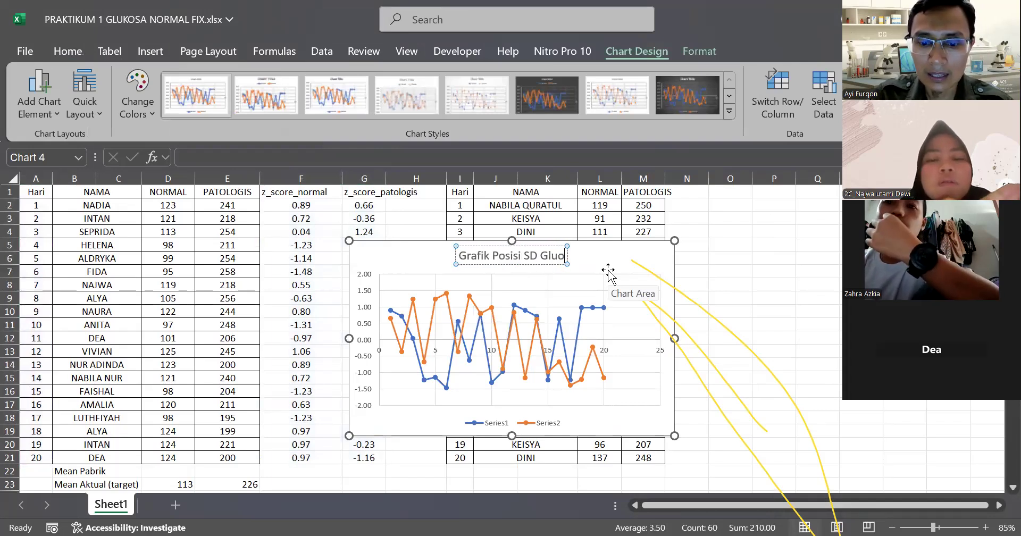
key("BackSpace")
type("kos")
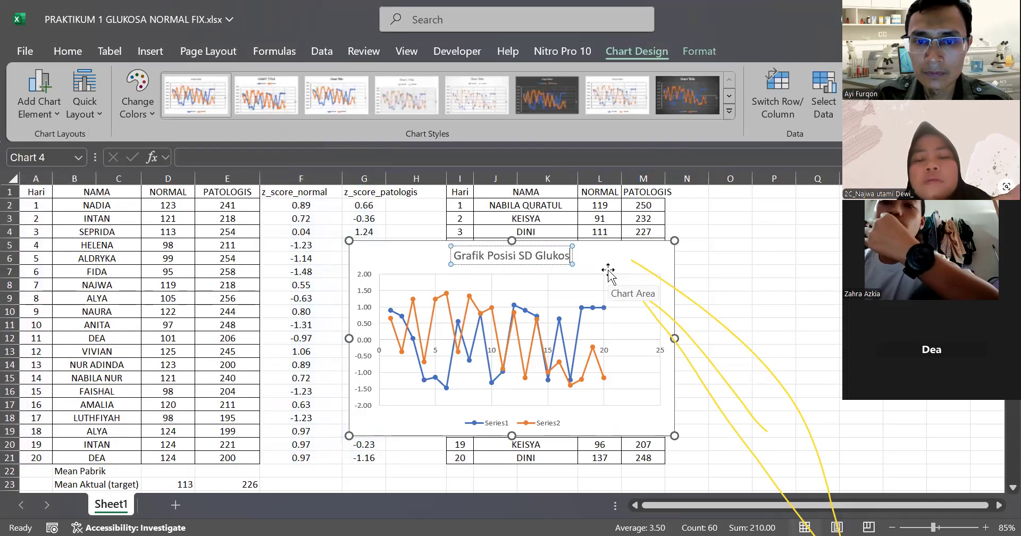
type("a Level")
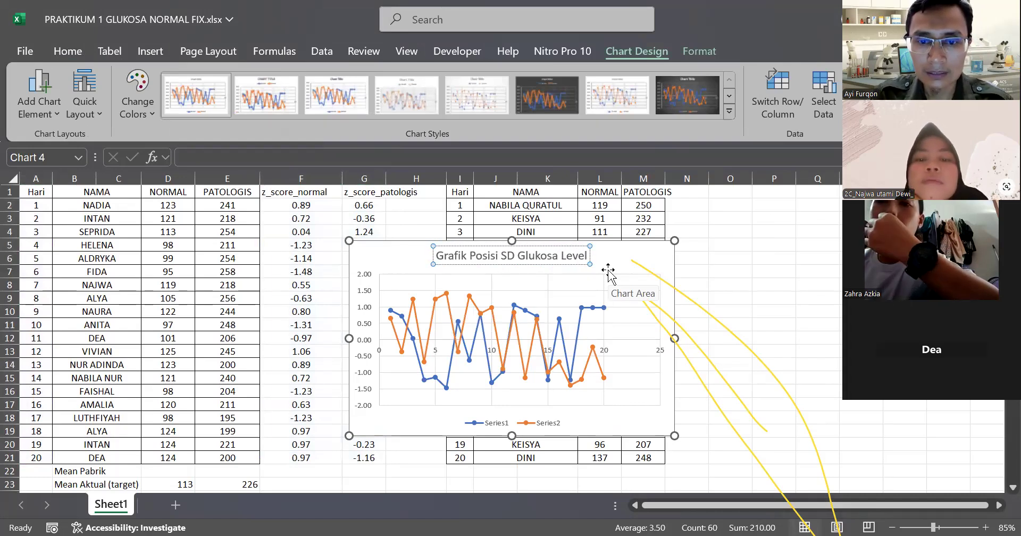
type(" 1 dan 2")
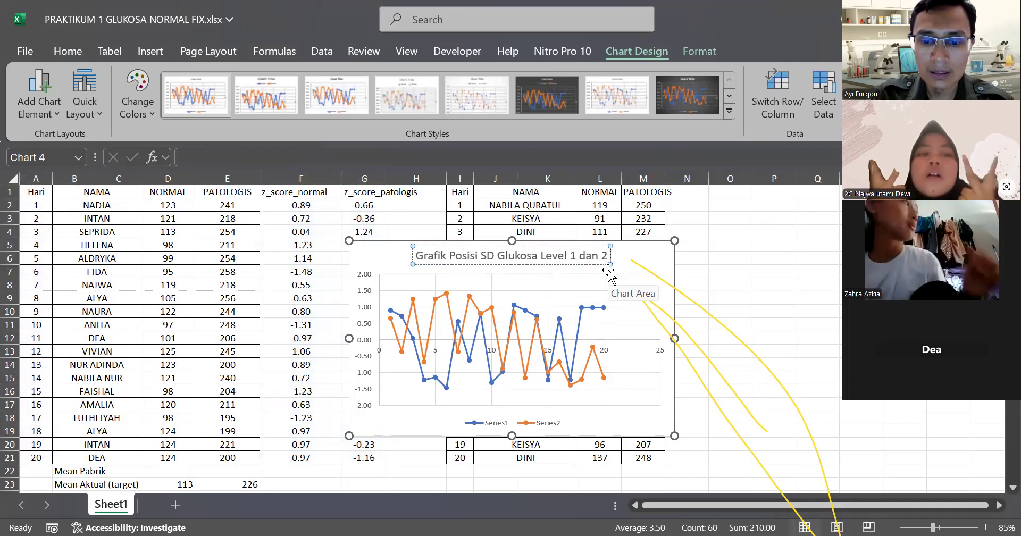
type(" Oktober 2")
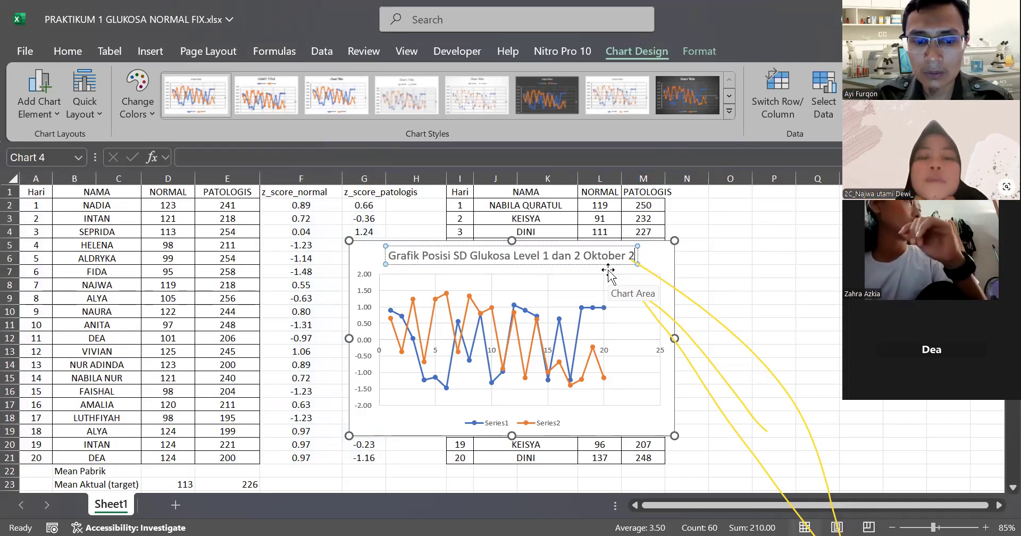
type("024")
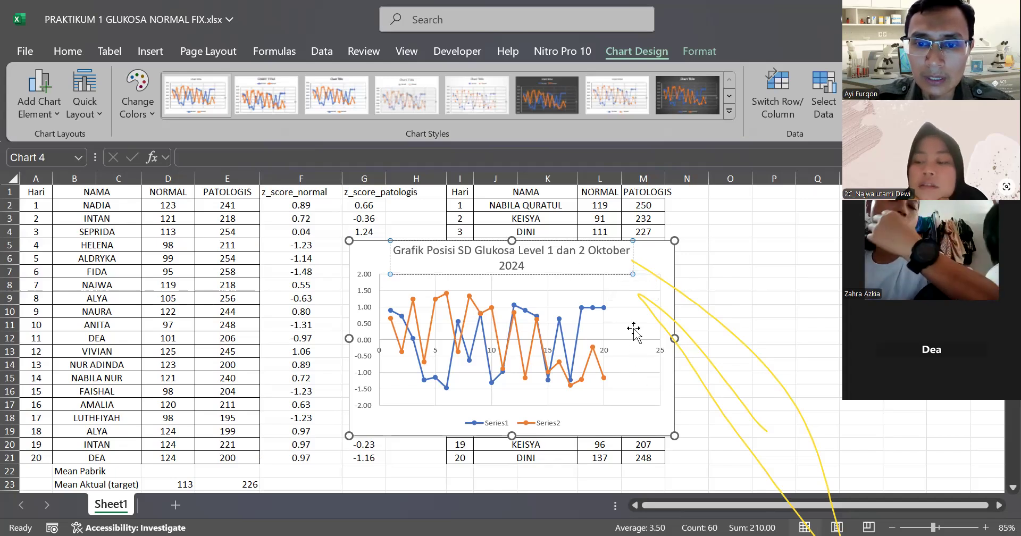
- Set the z-score chart's horizontal day axis to a maximum of 20 with a major unit of 1
left_click(607, 354)
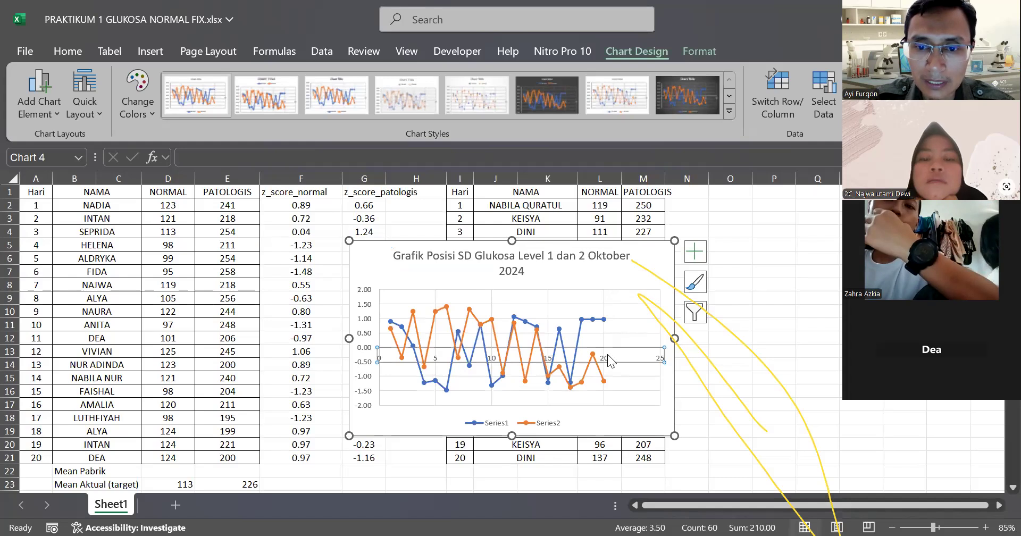
right_click(608, 355)
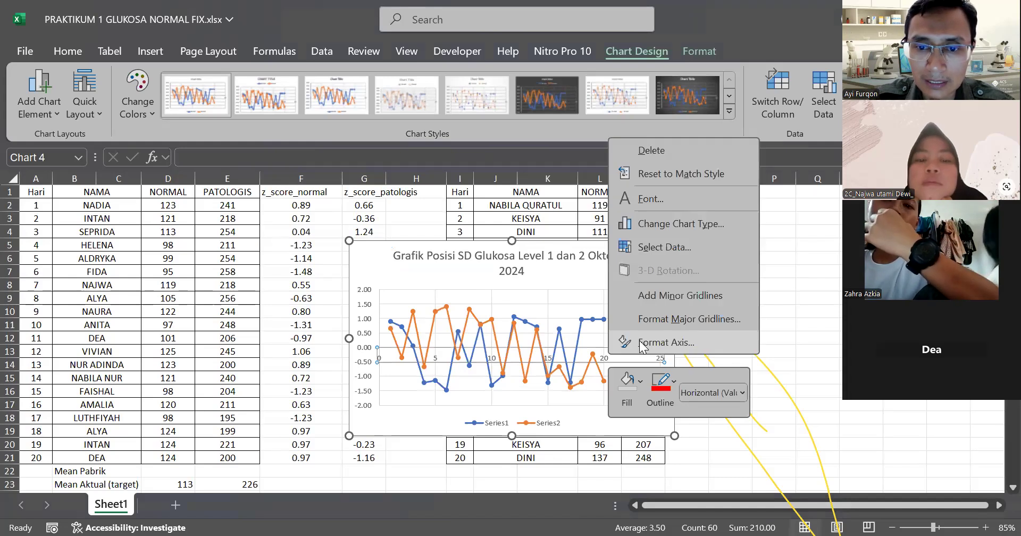
left_click(604, 365)
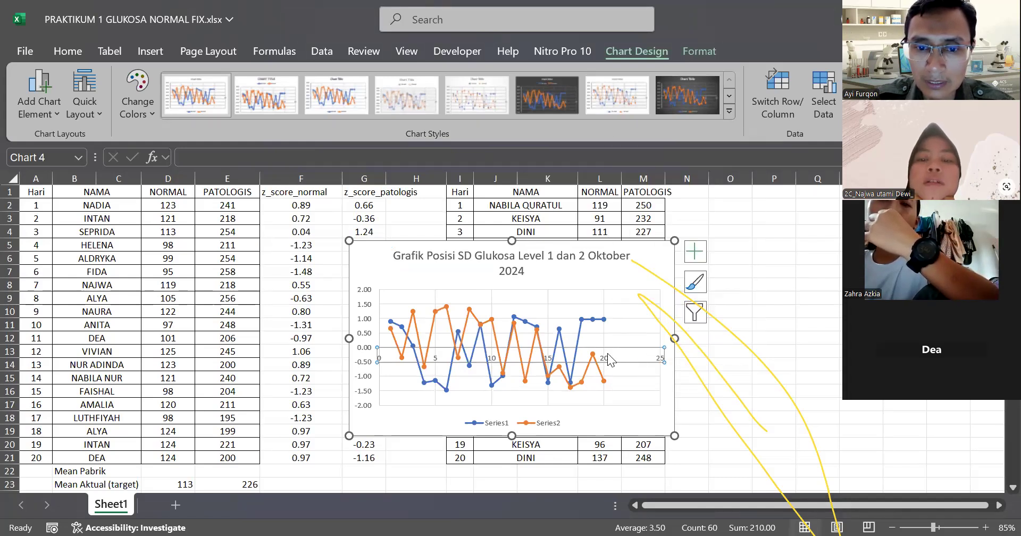
right_click(622, 357)
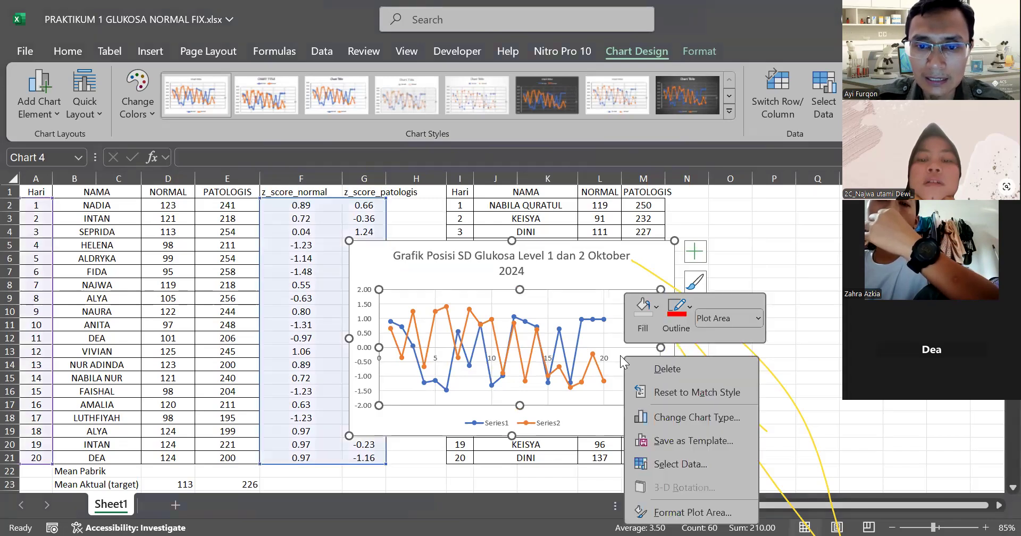
left_click(610, 357)
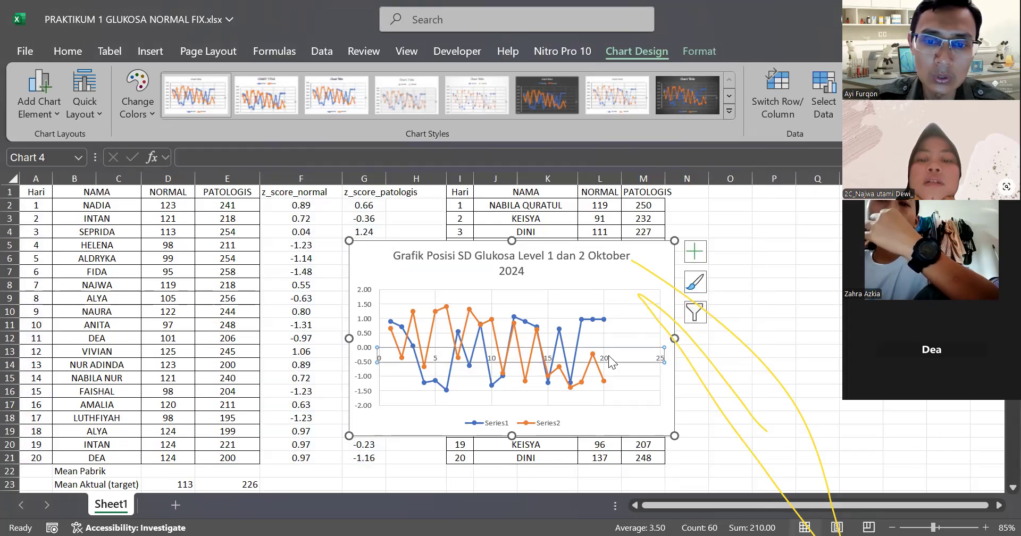
right_click(608, 355)
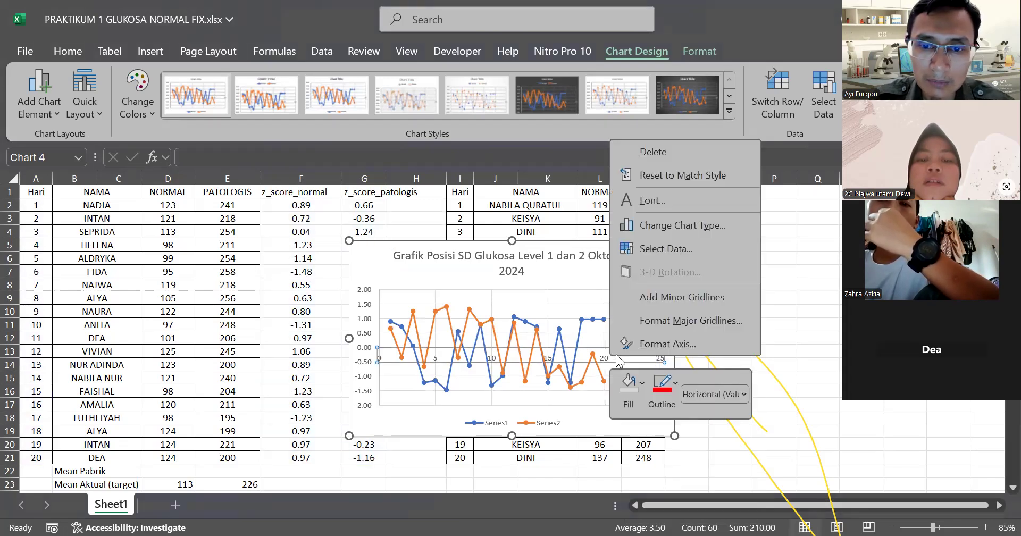
left_click(643, 344)
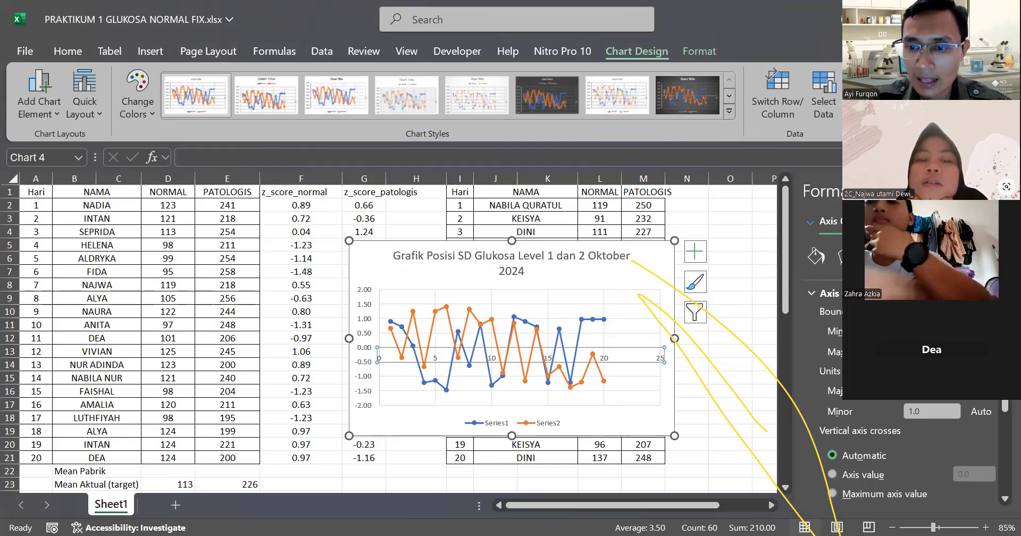
left_click(932, 391)
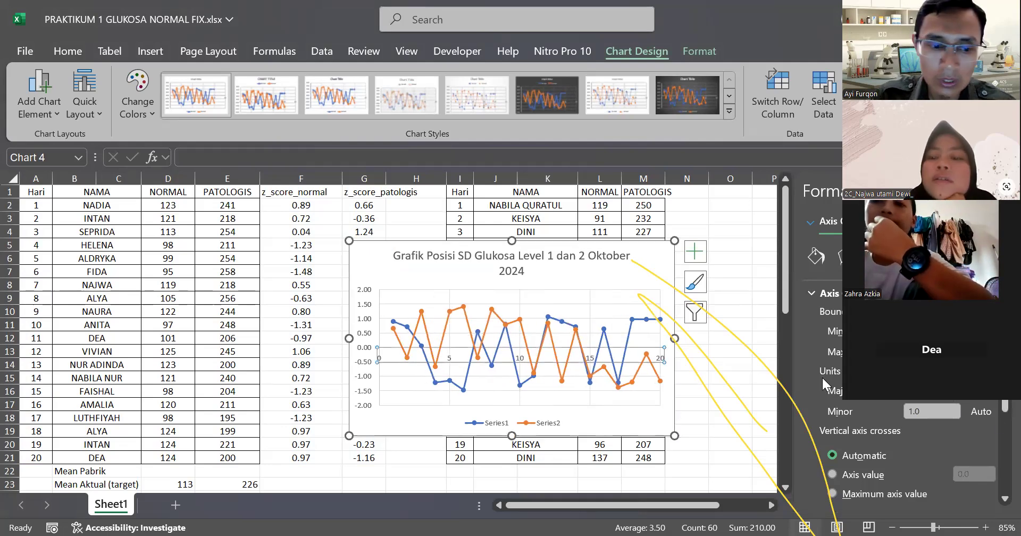
left_click(940, 411)
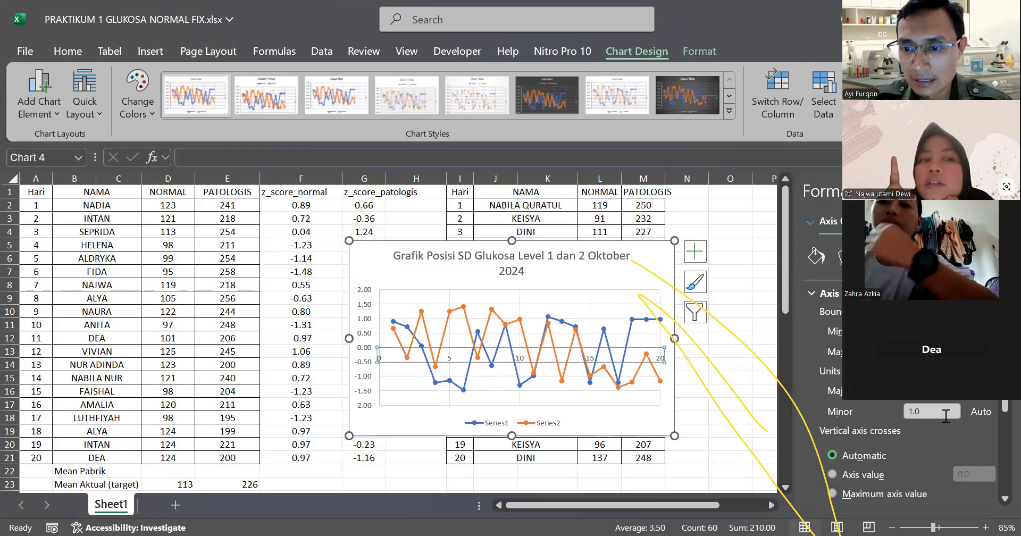
type("0.2")
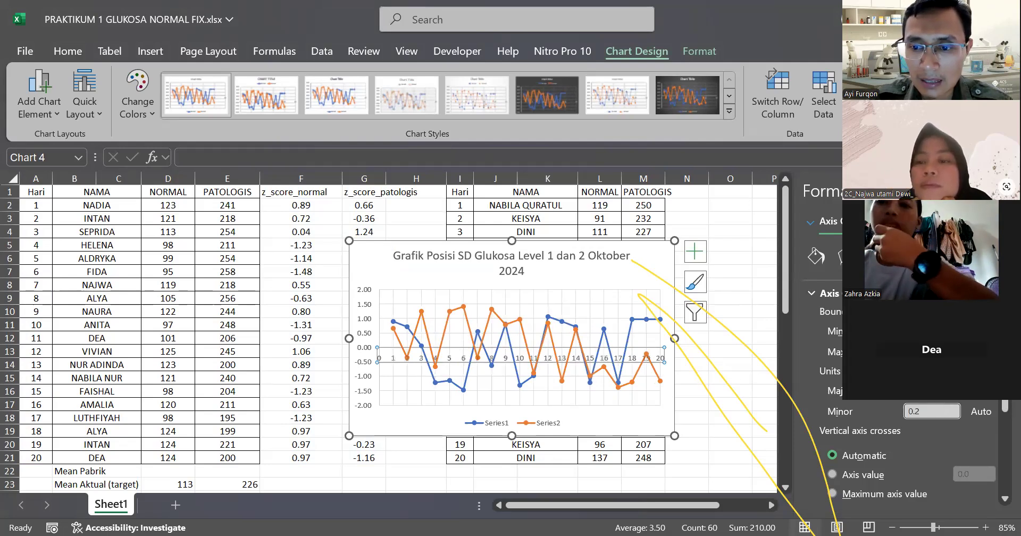
- Set the day axis label position to Low and close the formatting pane
scroll(904, 372, "down", 3)
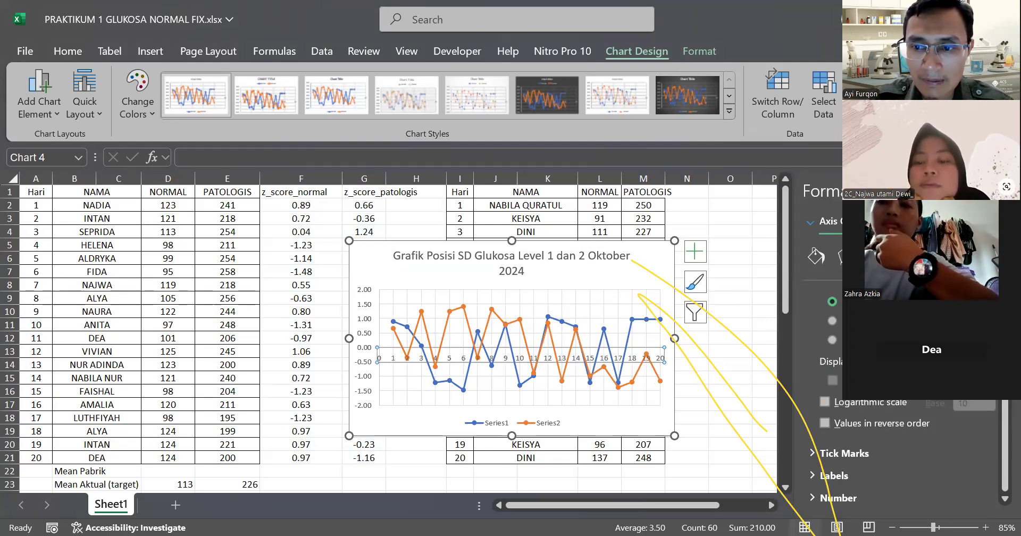
left_click(883, 478)
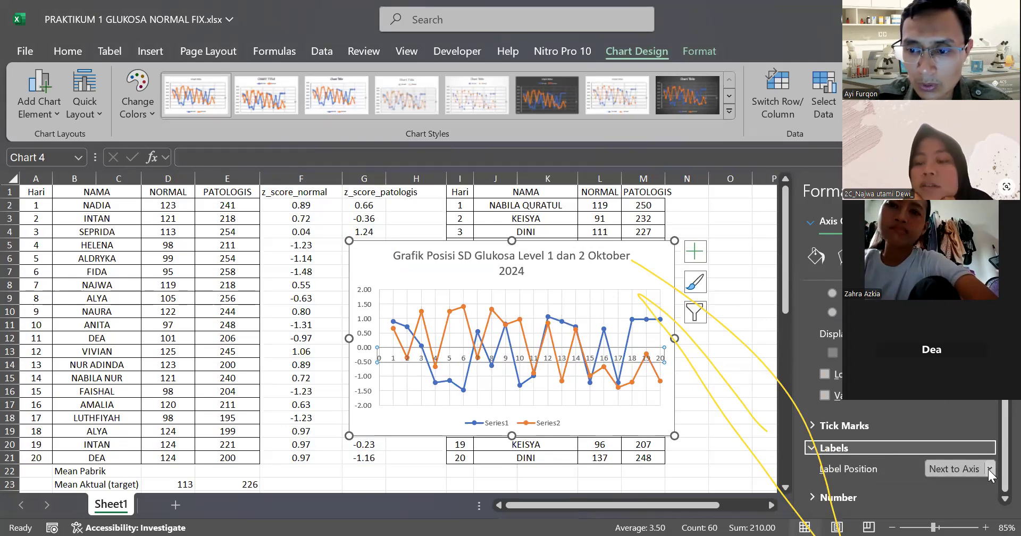
left_click(988, 469)
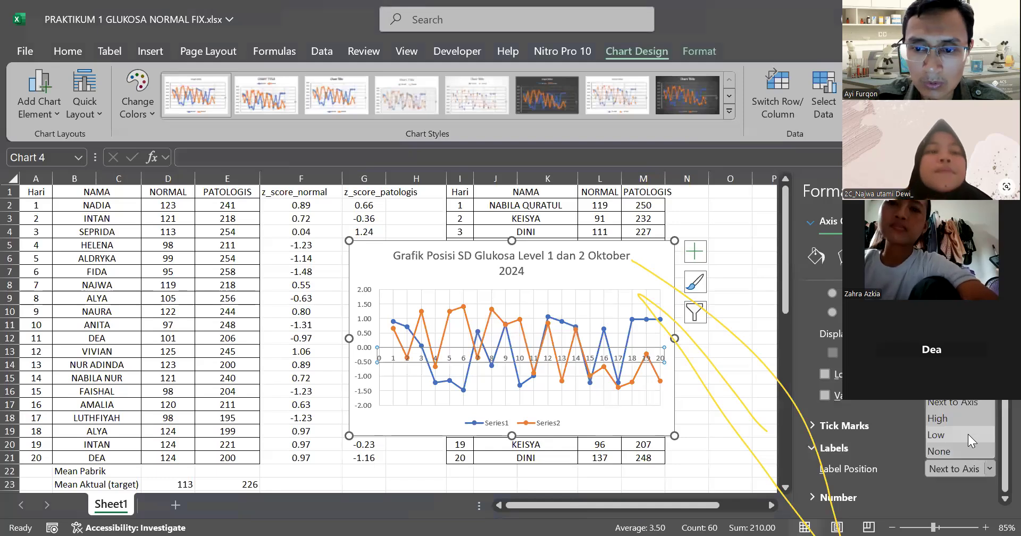
left_click(968, 435)
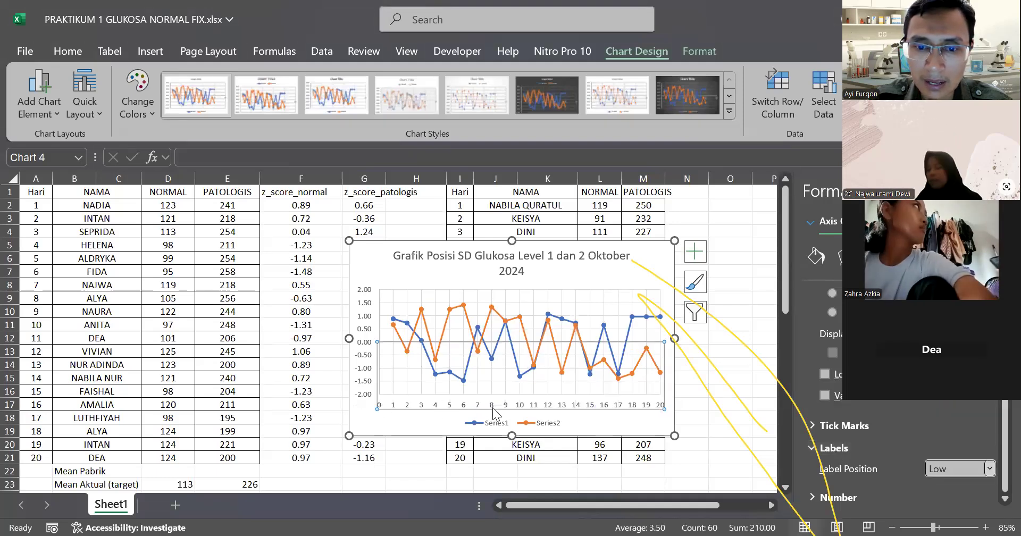
left_click(590, 296)
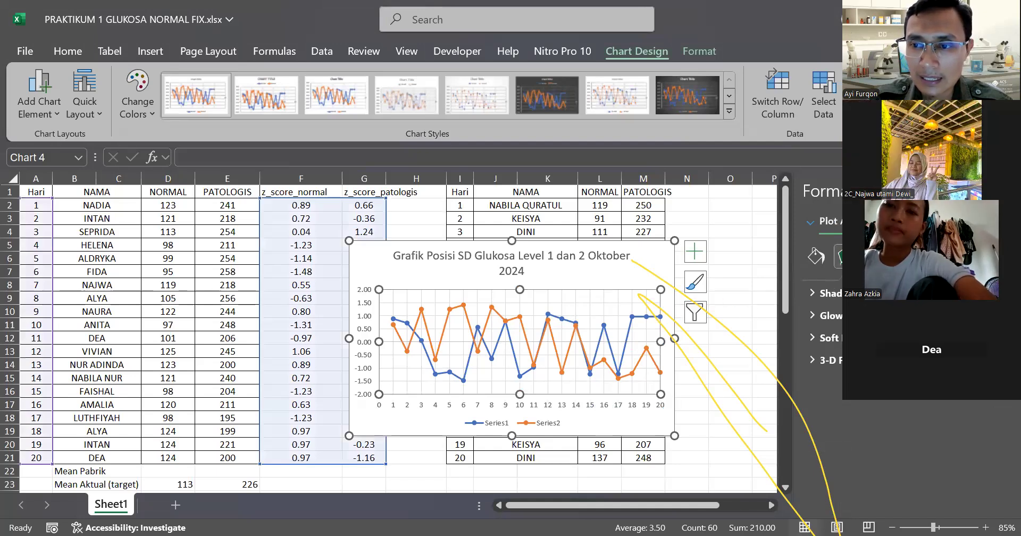
left_click(1005, 191)
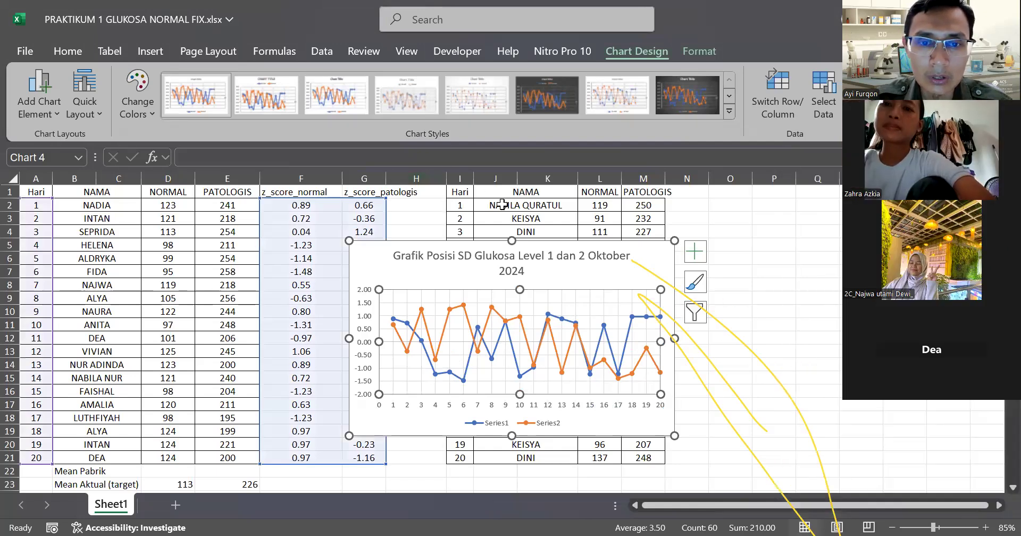
- Enlarge the z-score chart to cover roughly columns G to P and rows 1 to 21
left_click_drag(674, 240, 756, 195)
left_click_drag(754, 436, 811, 465)
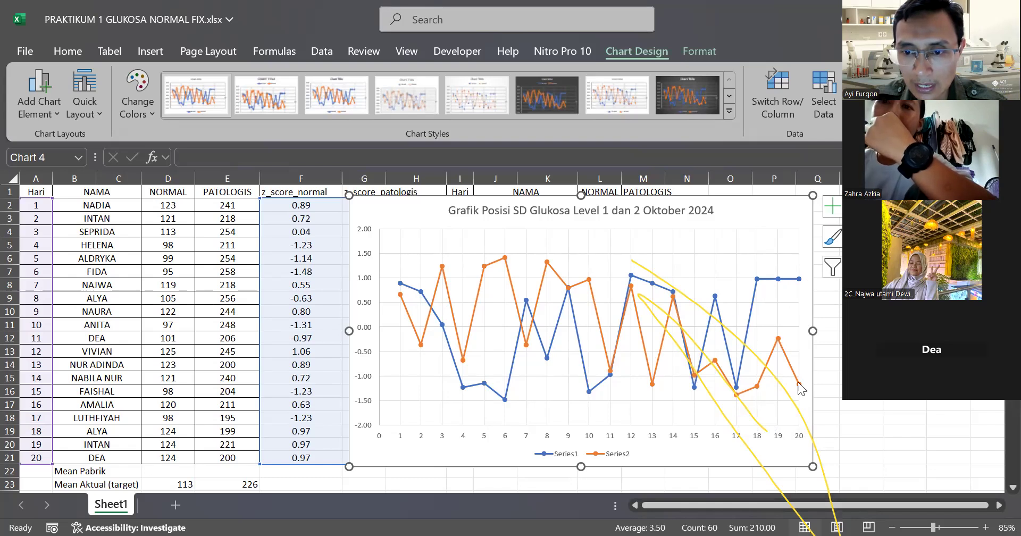
mouse_move(800, 282)
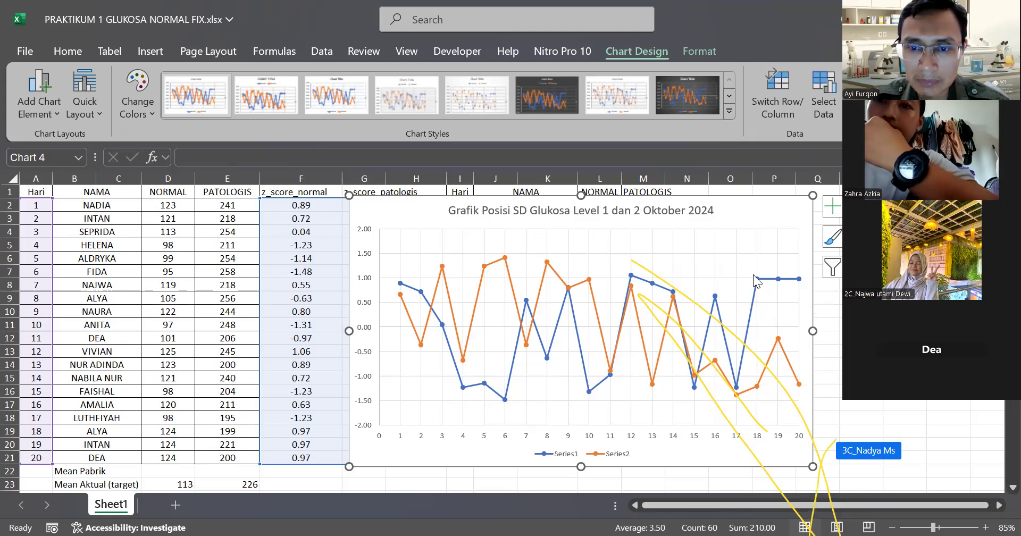
mouse_move(756, 389)
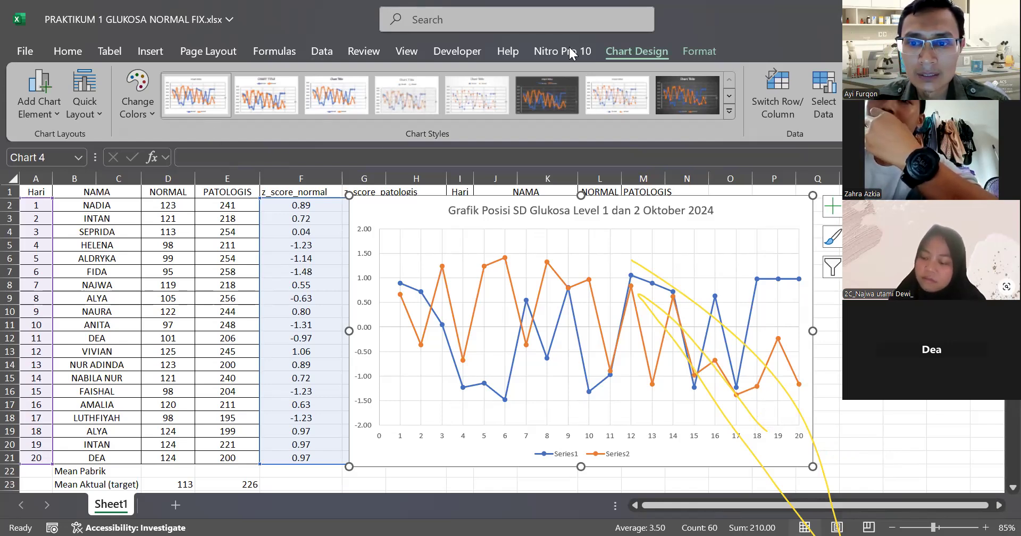
- Draw a tall, narrow oval around both series' day 18 points on the z-score chart, widening it slightly
left_click(154, 52)
left_click(204, 116)
left_click(229, 189)
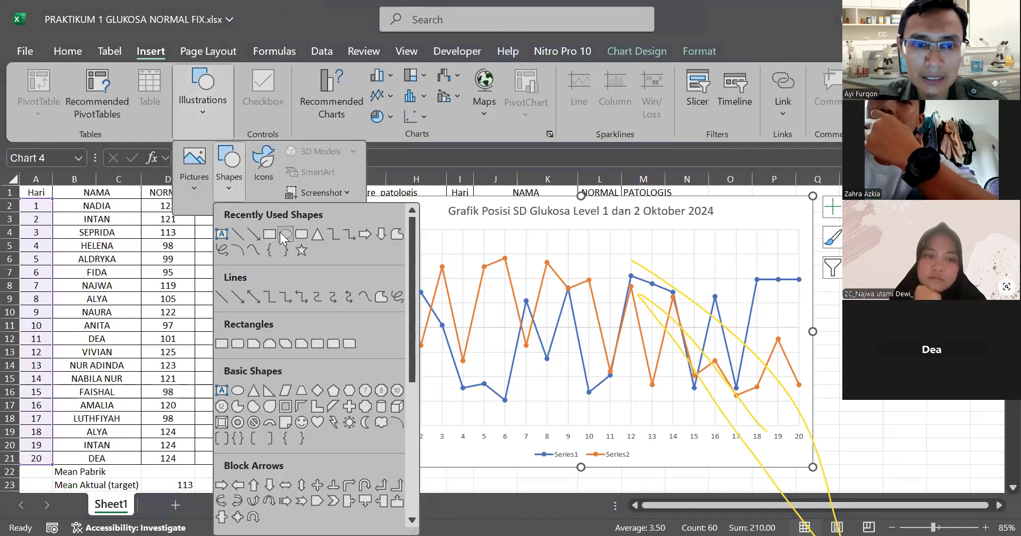
left_click(280, 233)
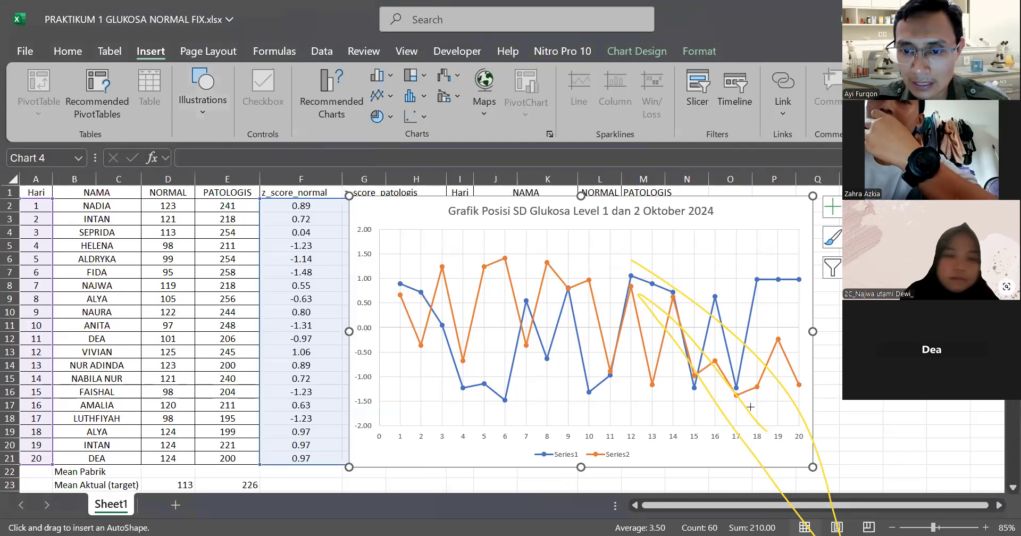
left_click_drag(751, 260, 772, 411)
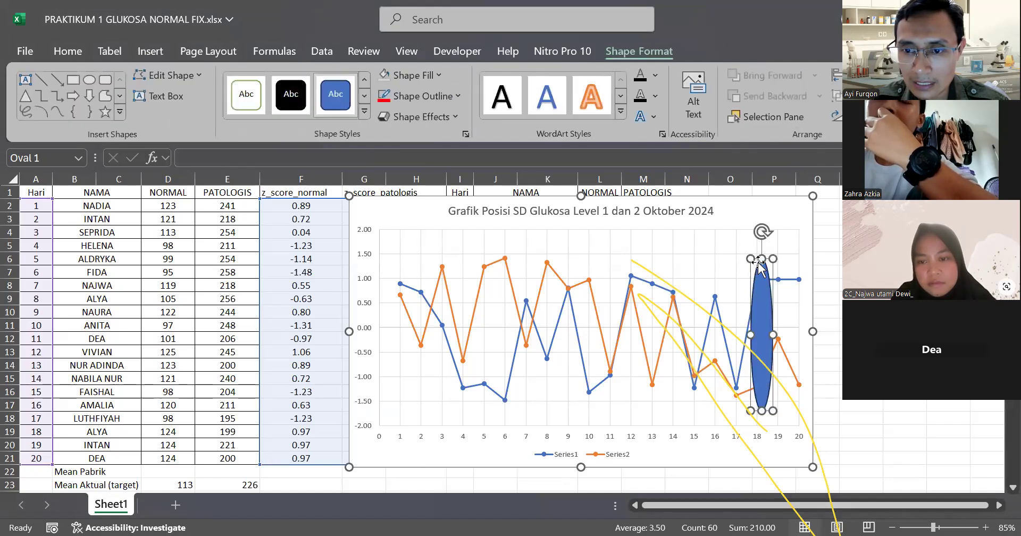
left_click_drag(749, 334, 745, 334)
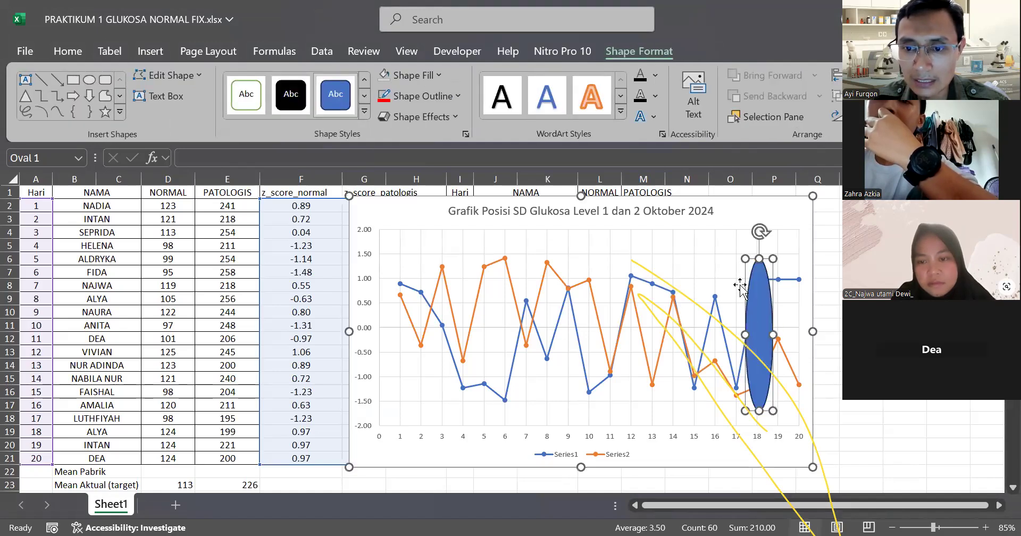
- Remove the fill of the oval around day 18 and give it a dark red outline
left_click(437, 74)
left_click(479, 306)
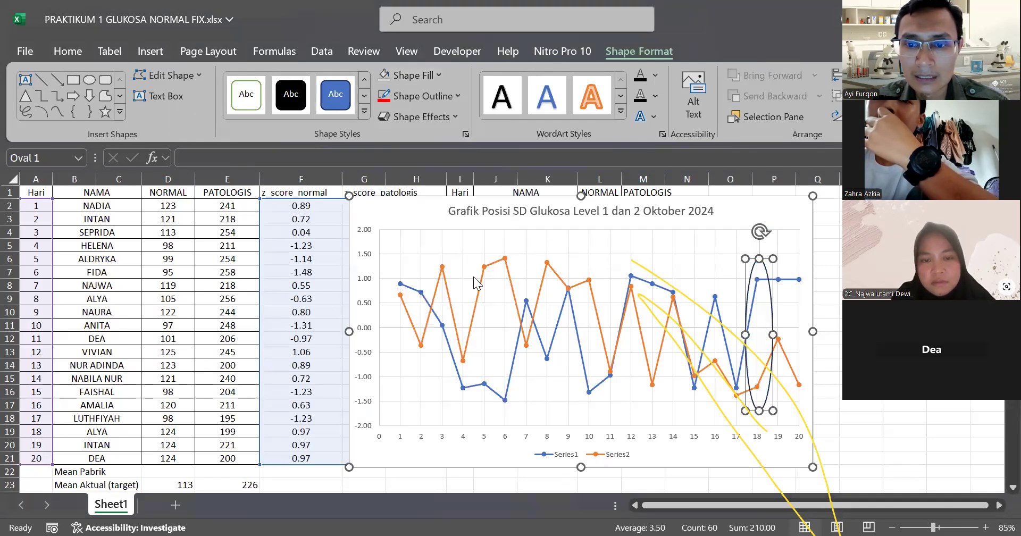
left_click(457, 96)
left_click(397, 303)
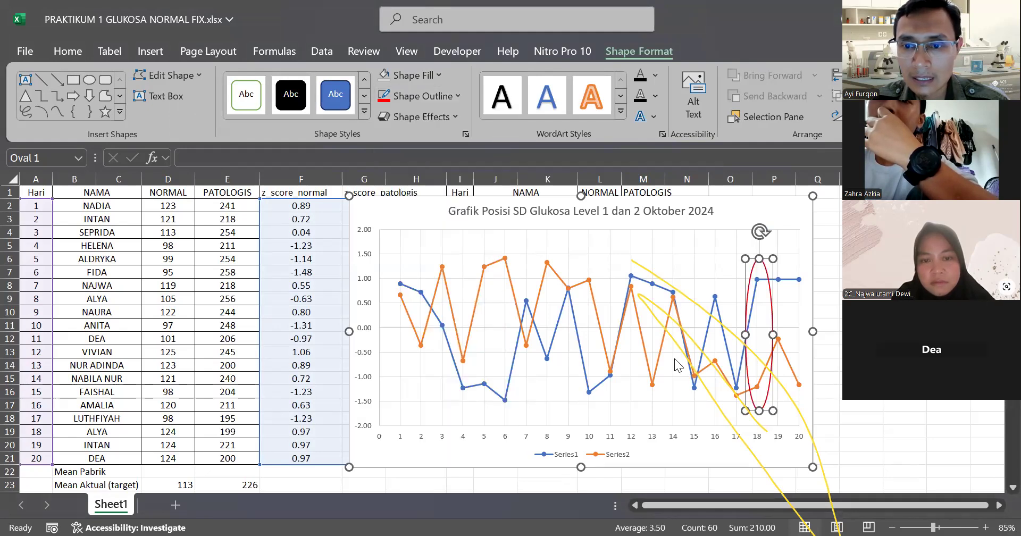